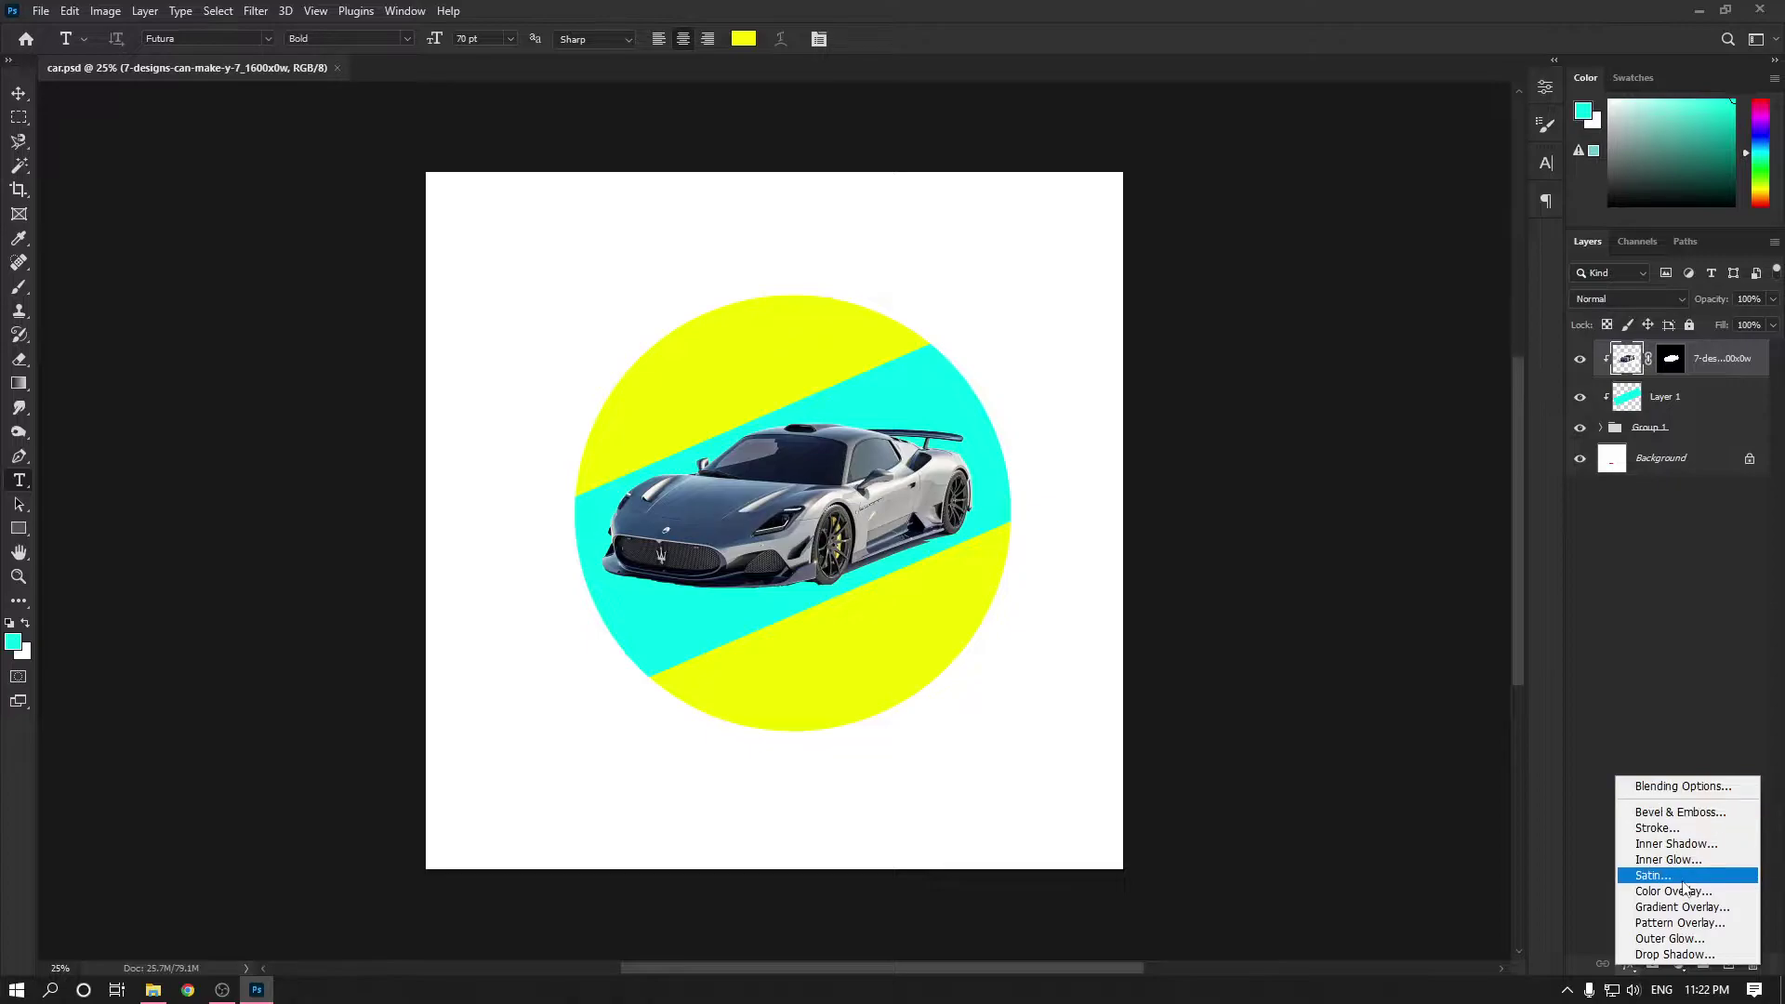
click(1691, 676)
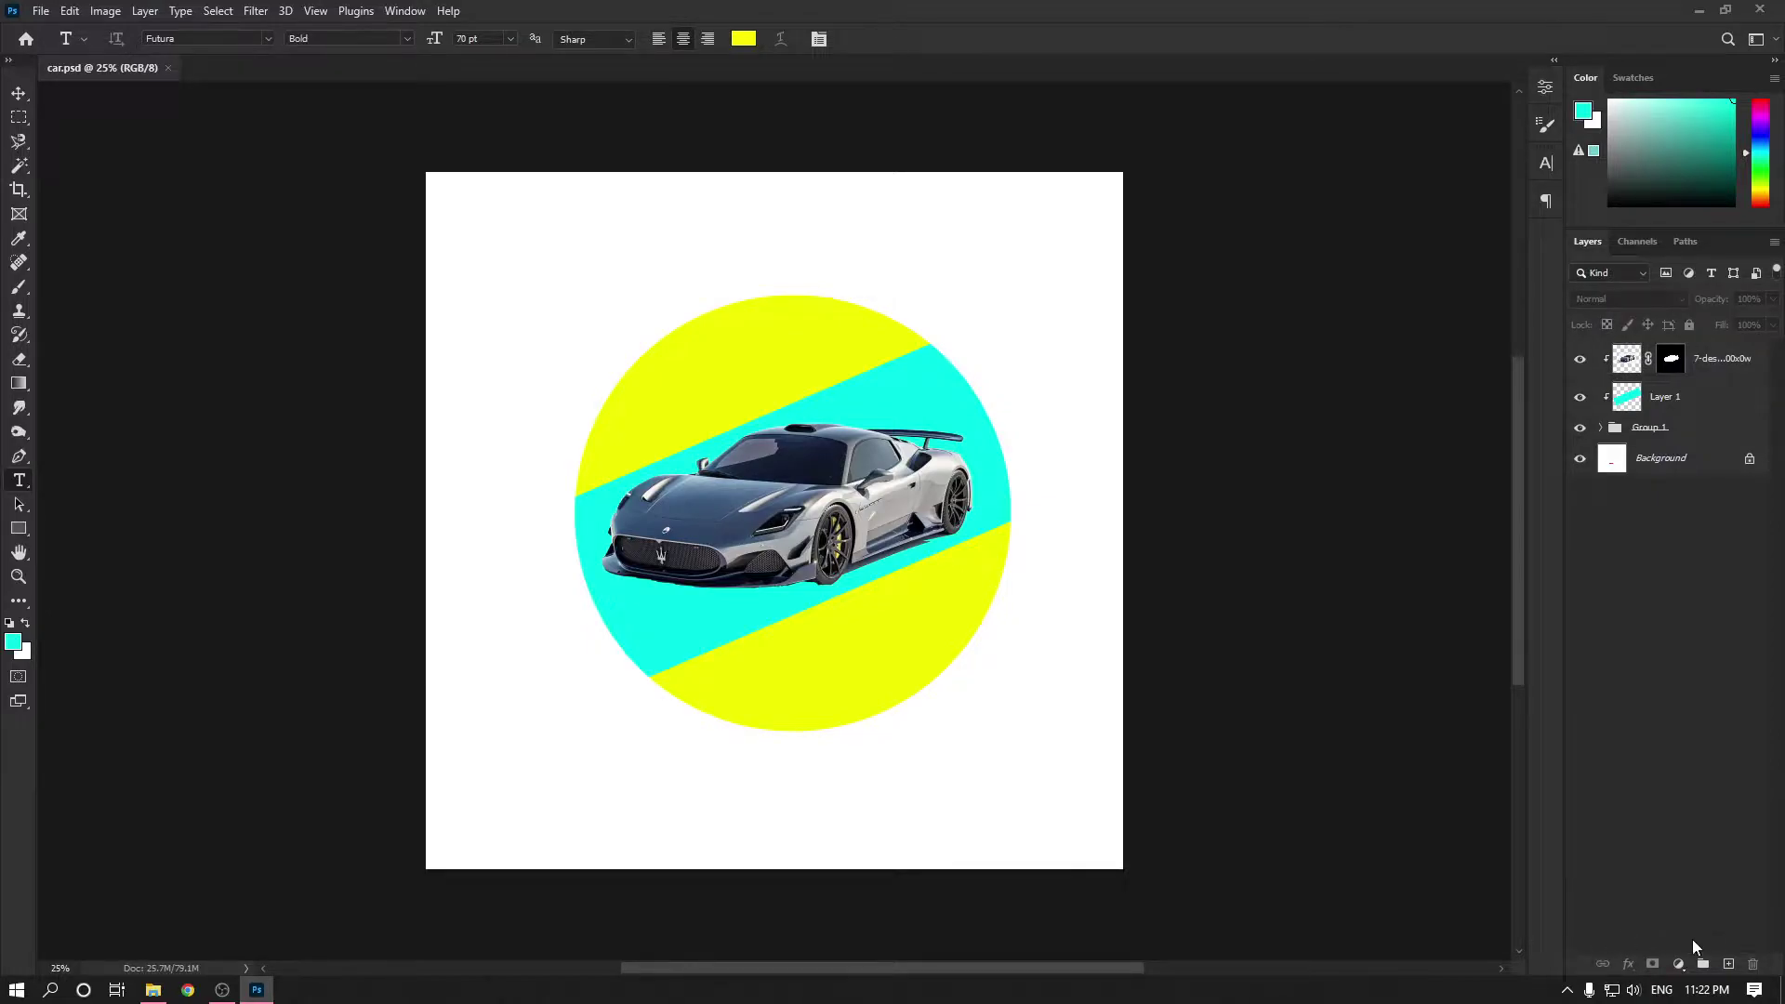
click(1680, 963)
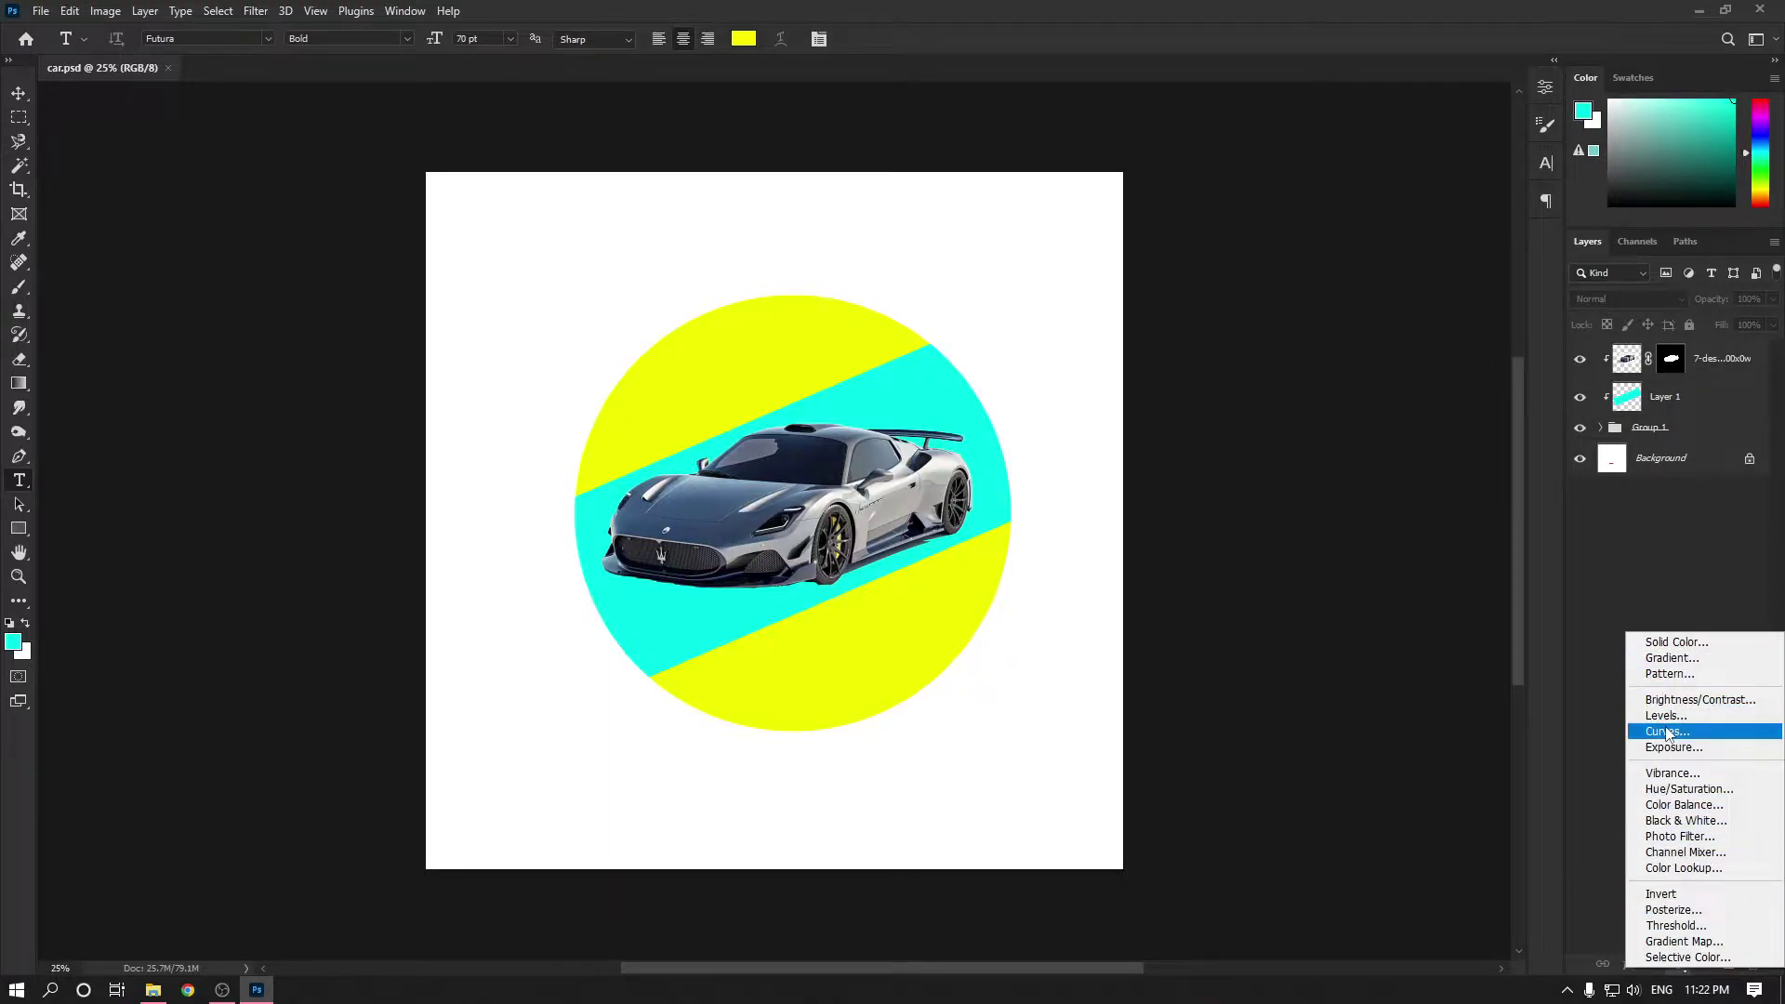
click(1645, 532)
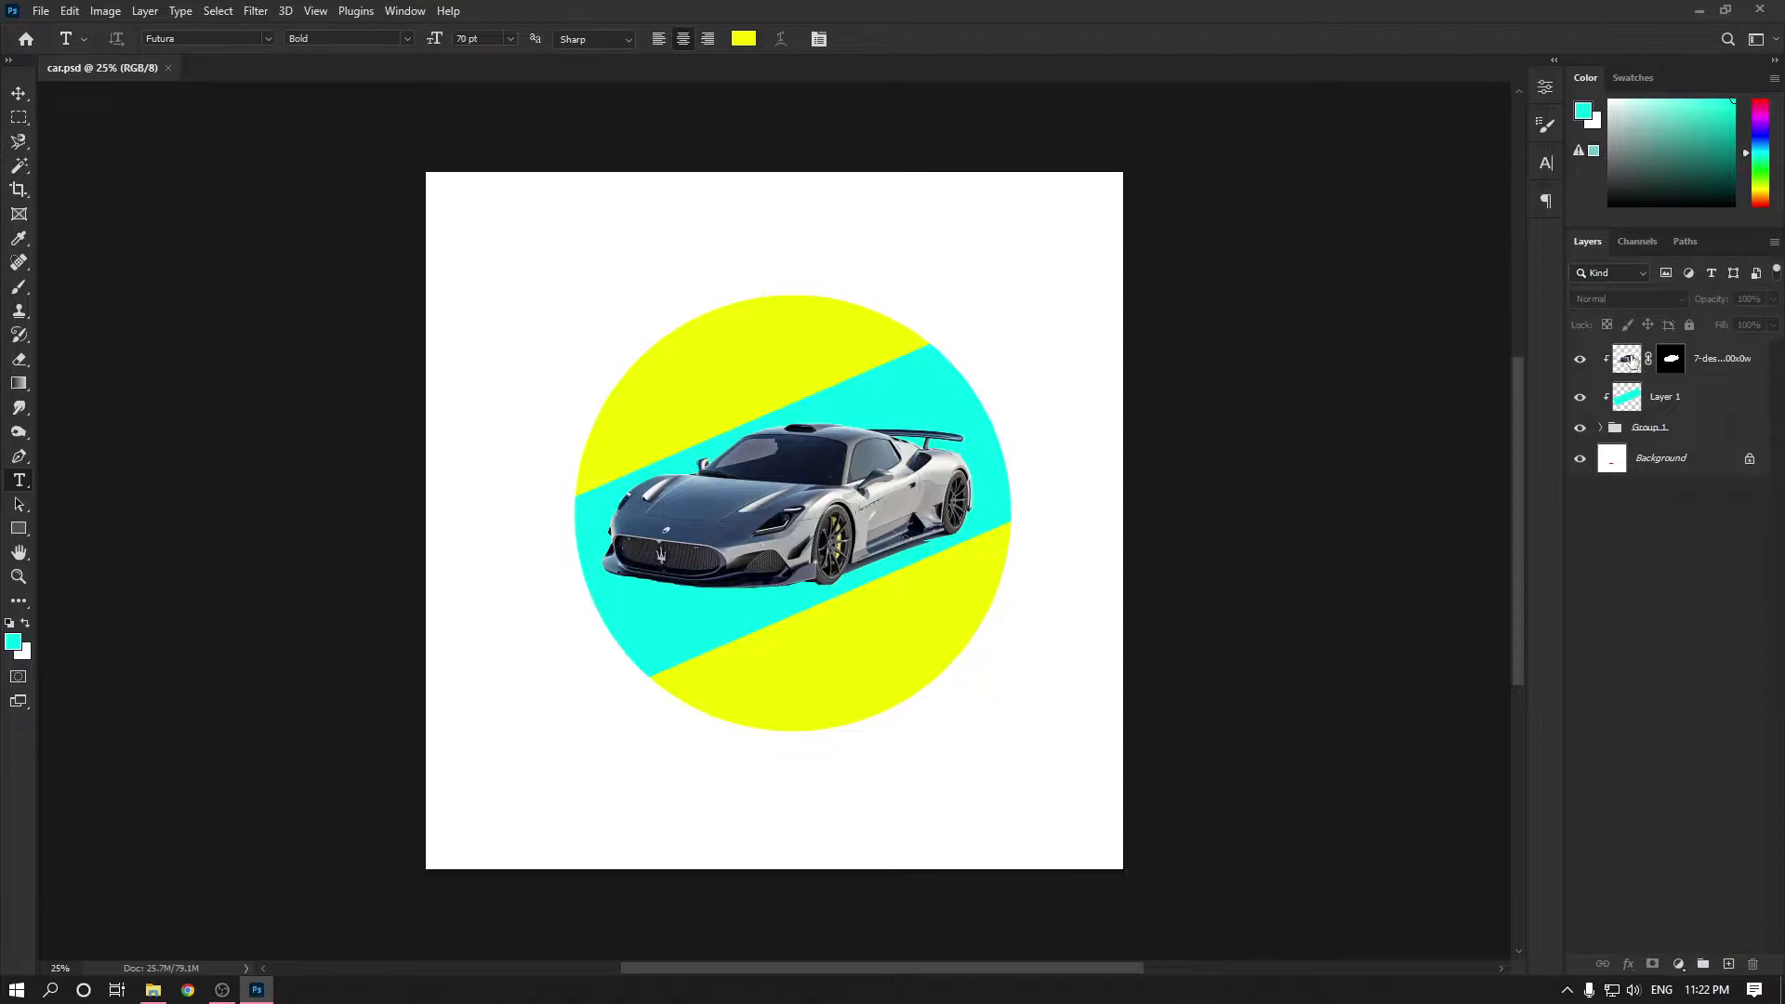
Try brightening the car layer's pixels with a direct Exposure adjustment of +2.92, and undo it.
click(1633, 363)
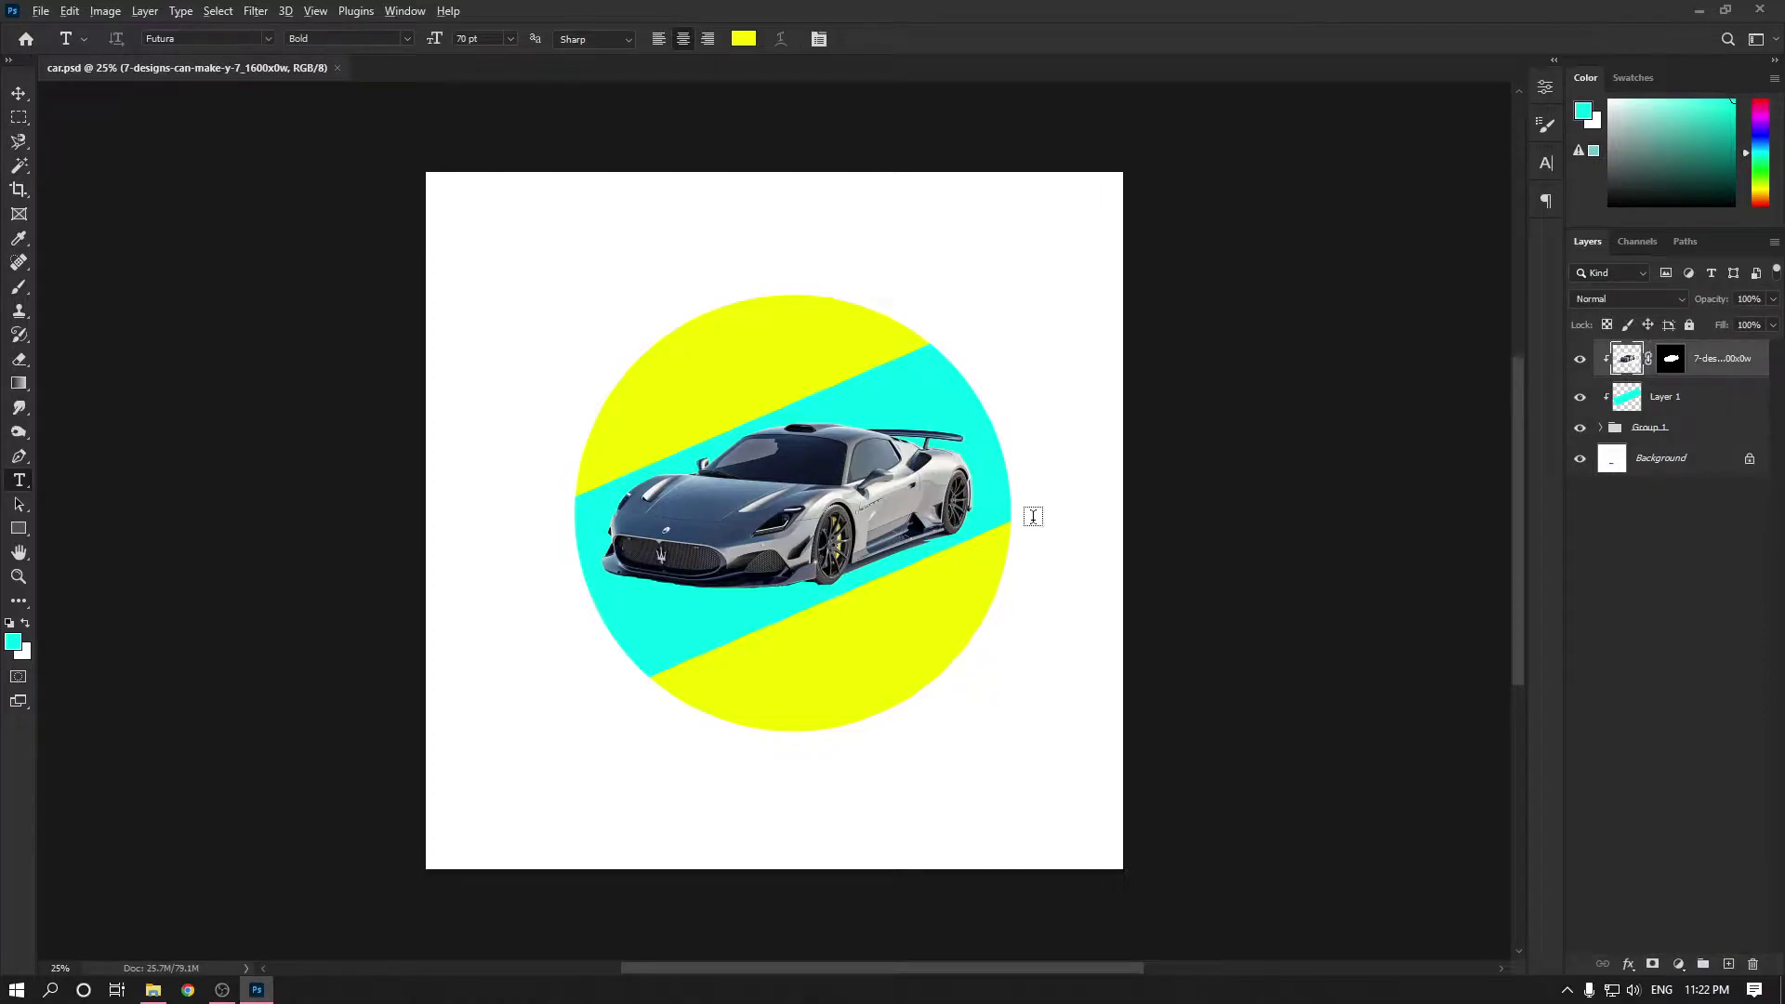
scroll(712, 618, up, 1)
click(105, 11)
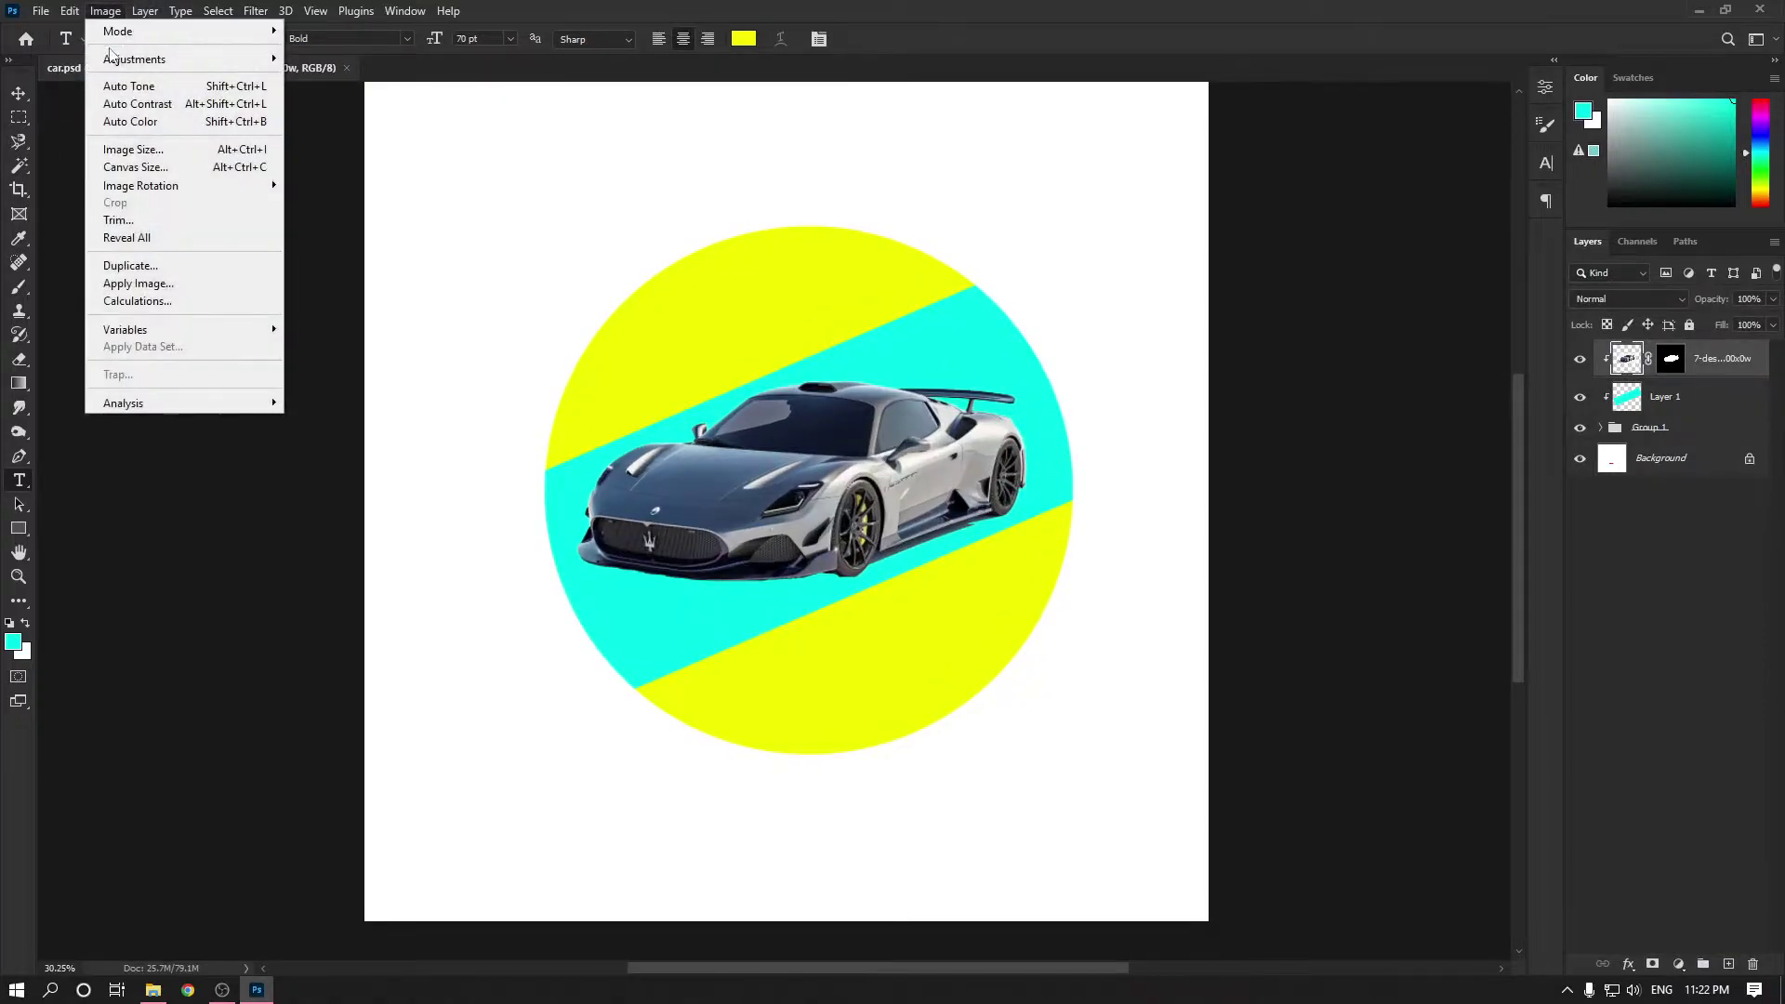
mouse_move(125, 70)
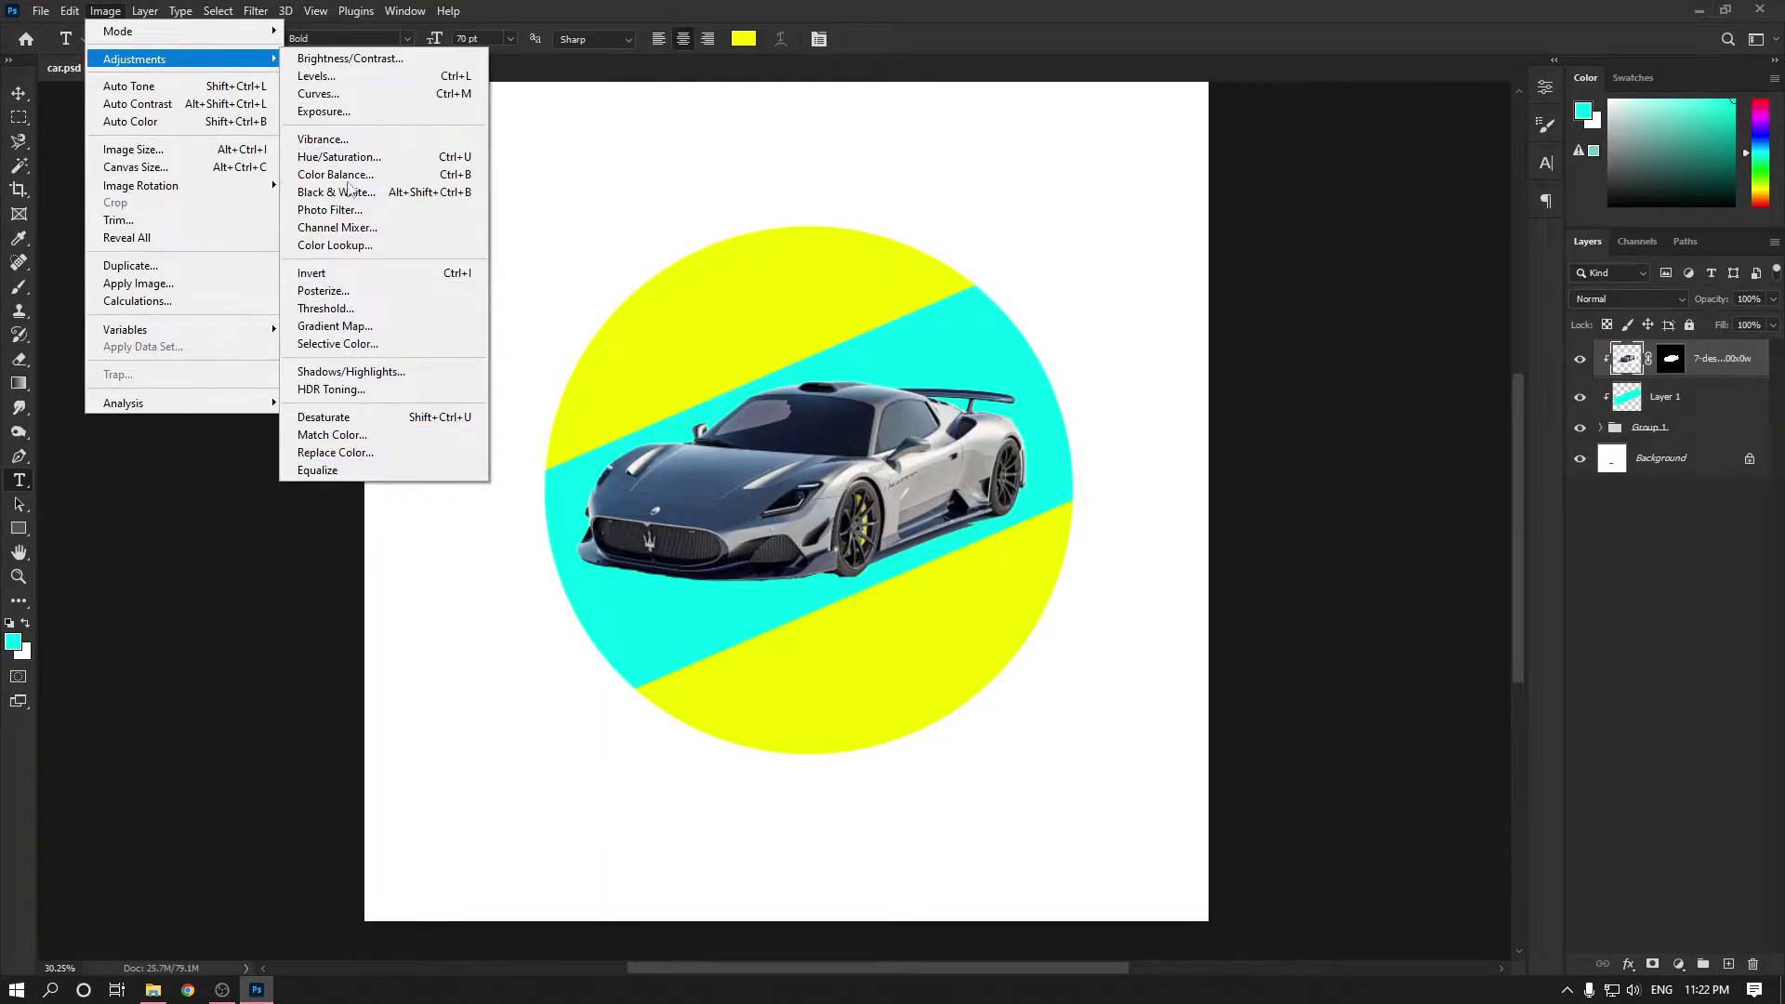
click(1679, 966)
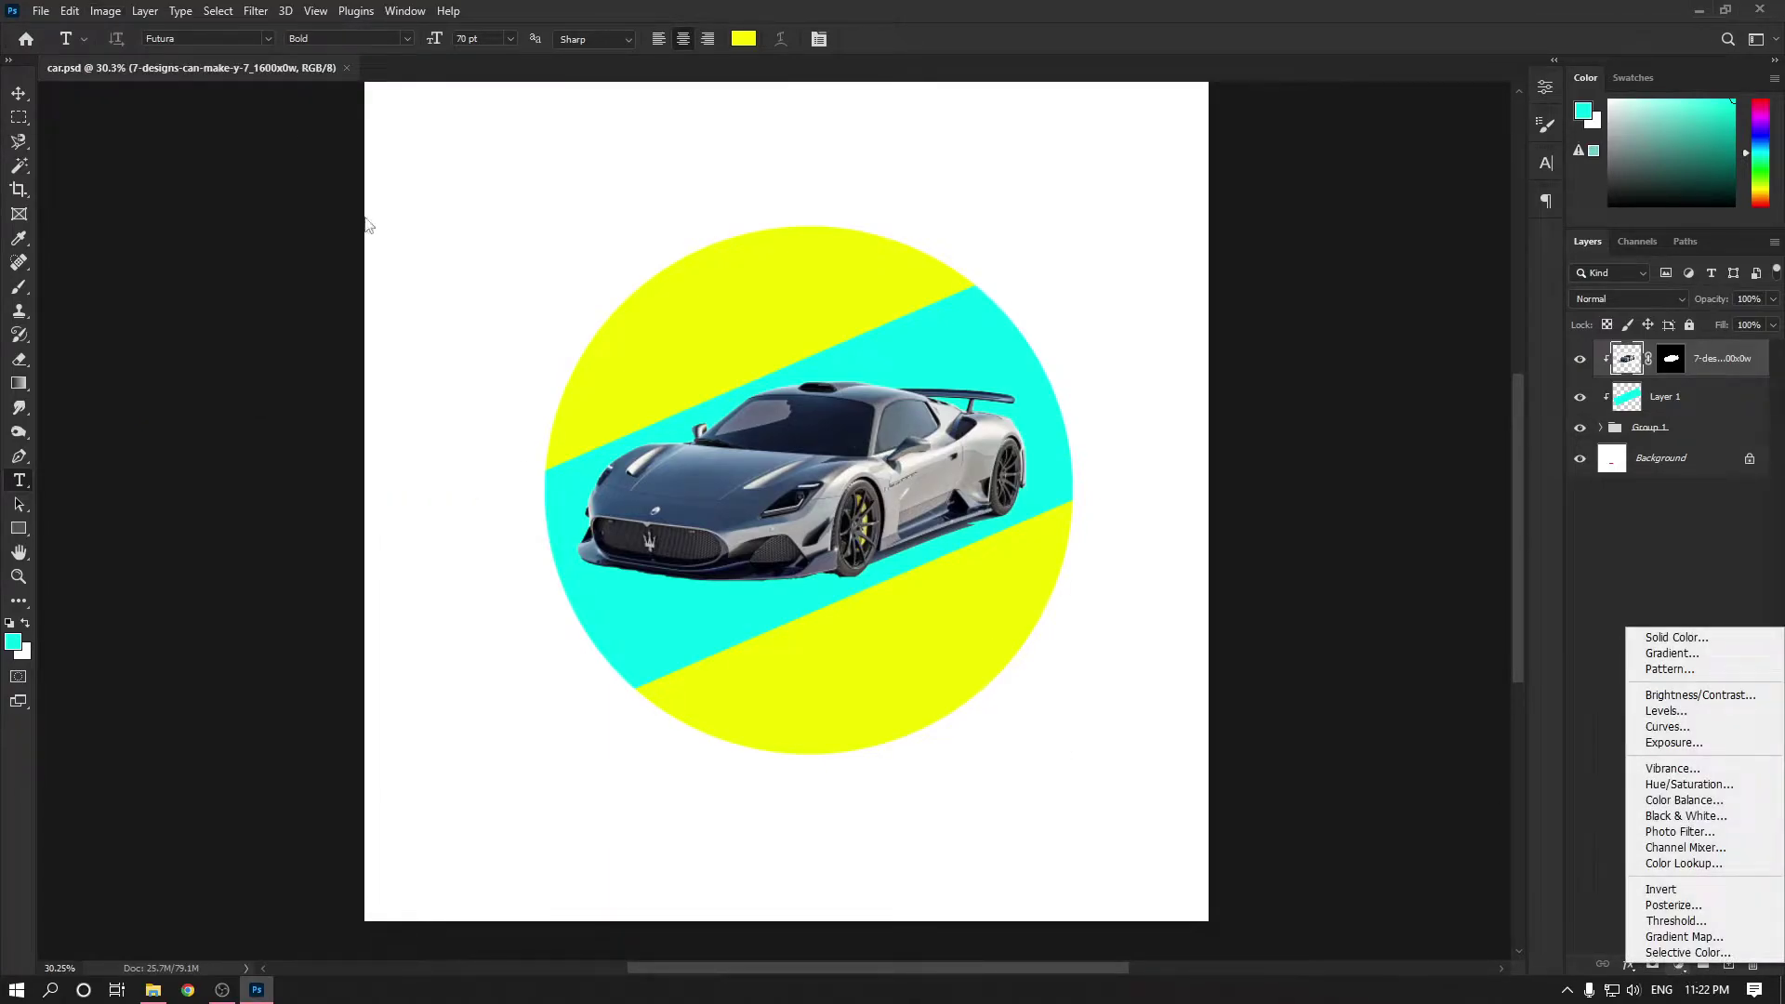
click(487, 326)
click(105, 10)
mouse_move(116, 59)
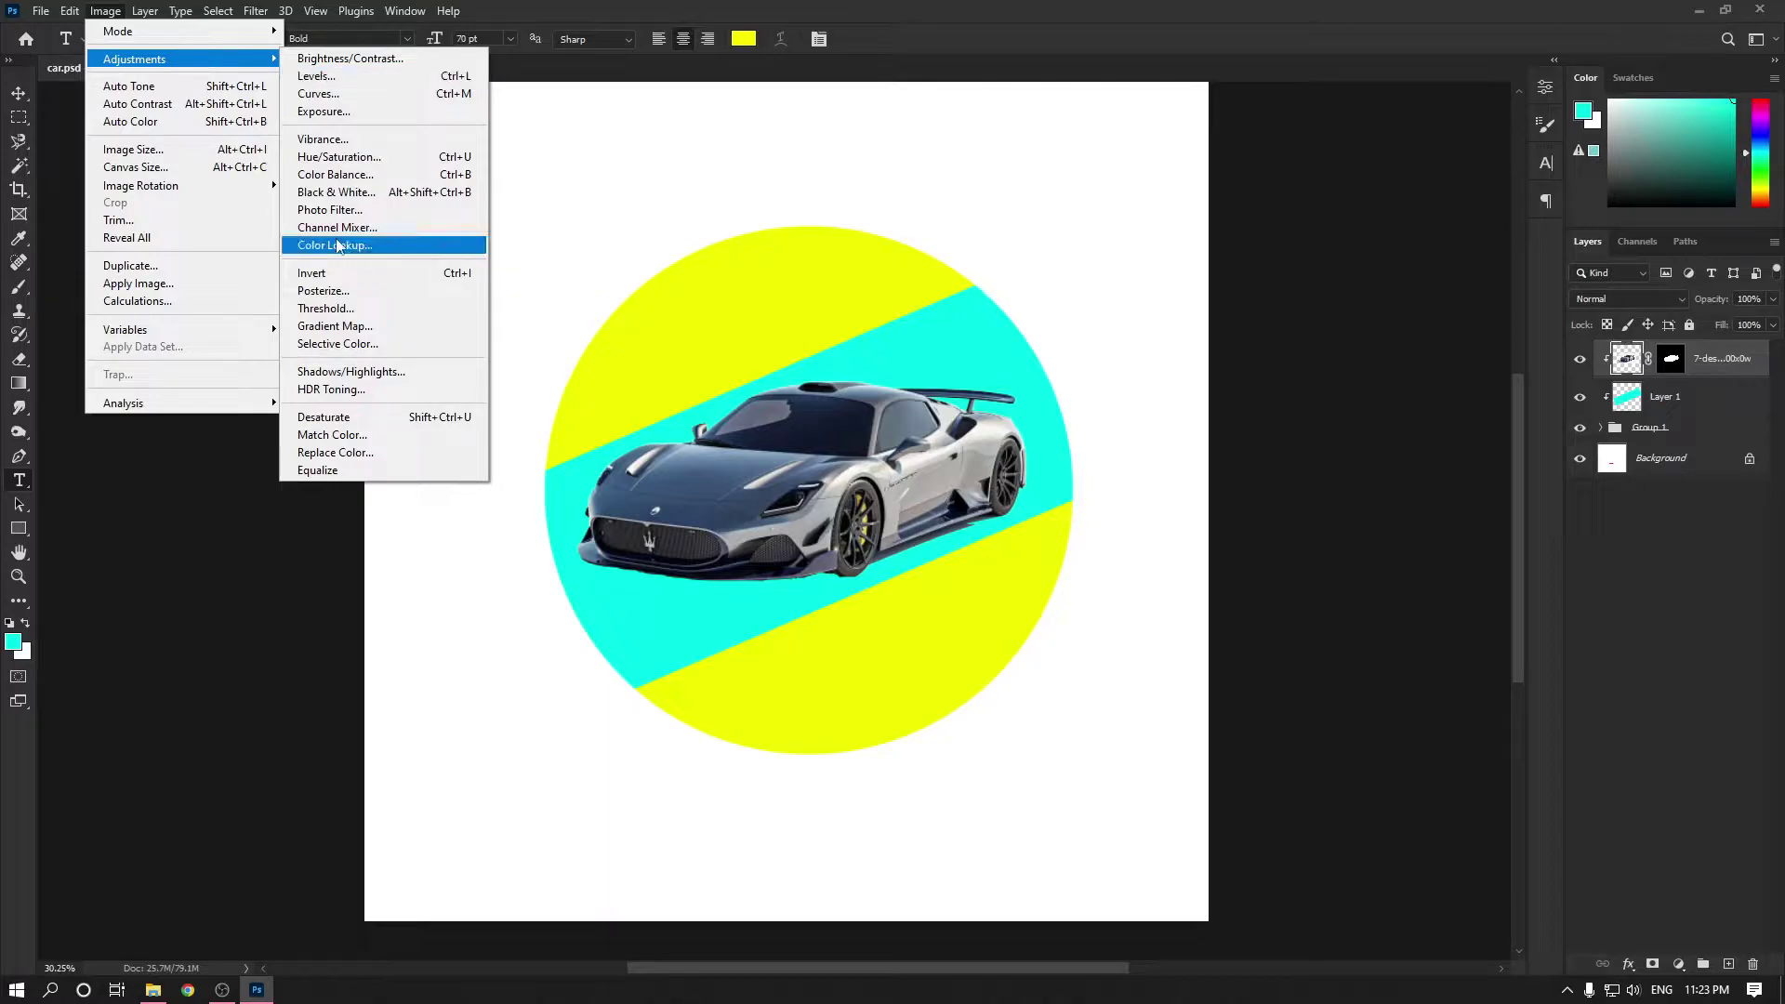
click(324, 111)
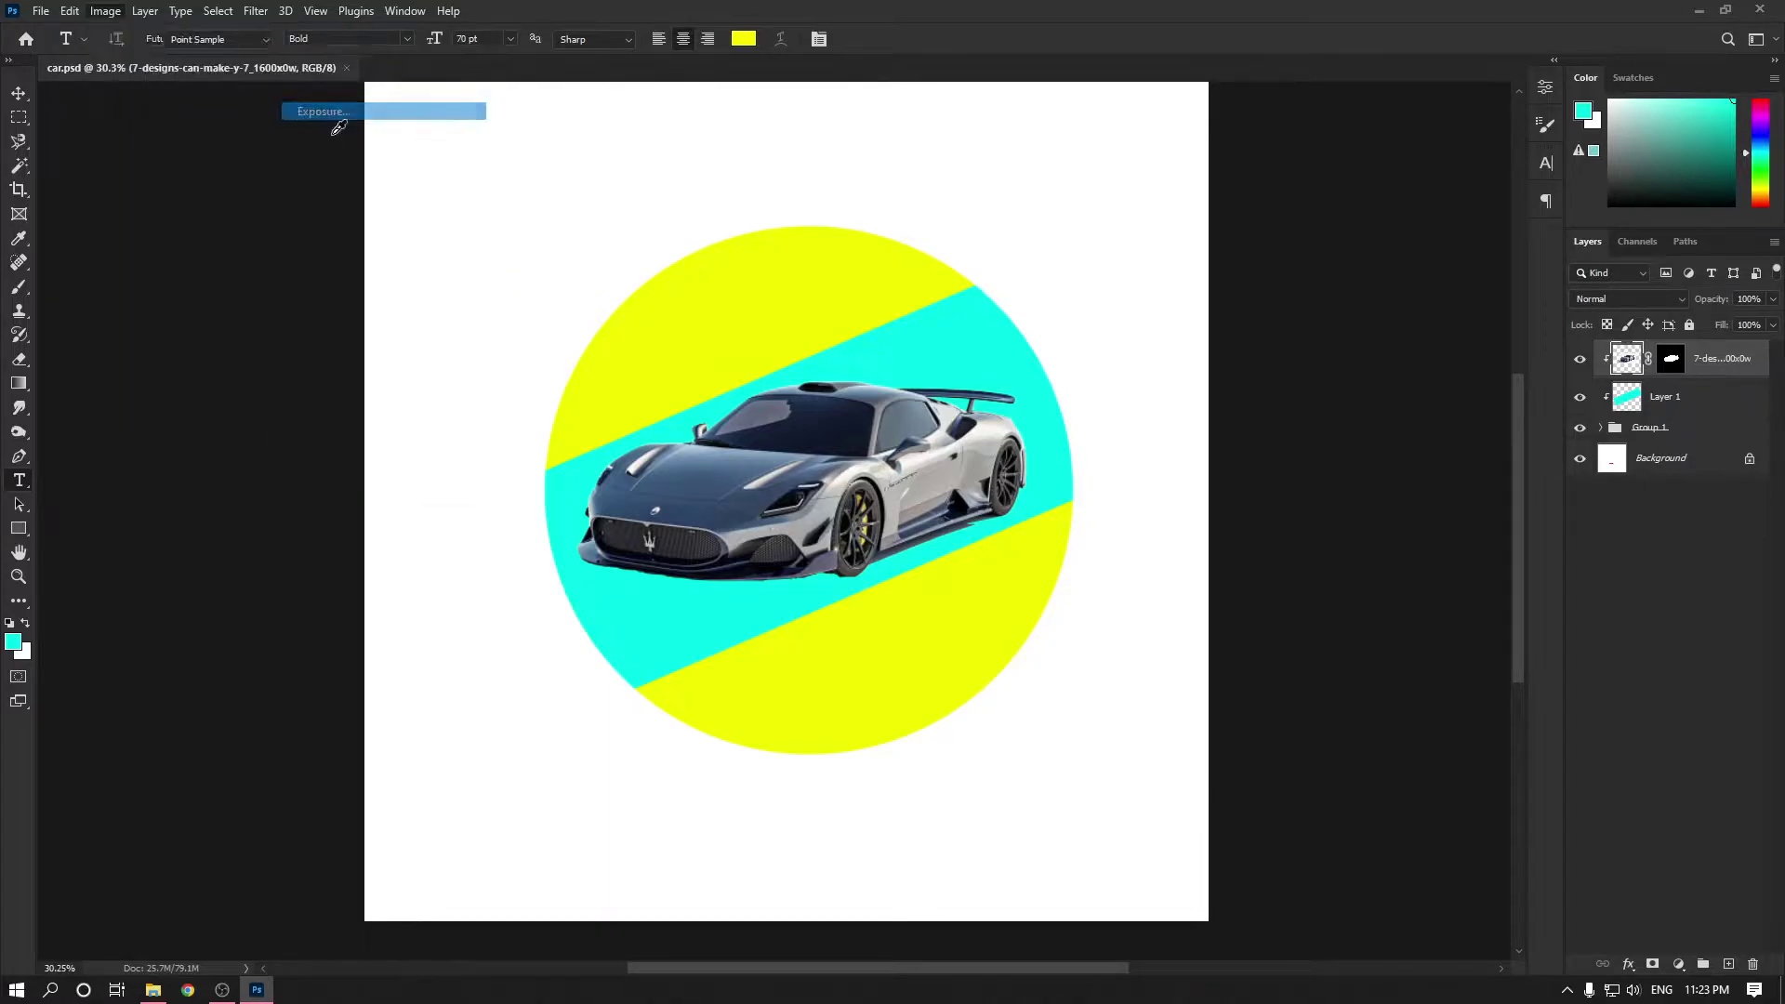
drag(1063, 307, 1114, 309)
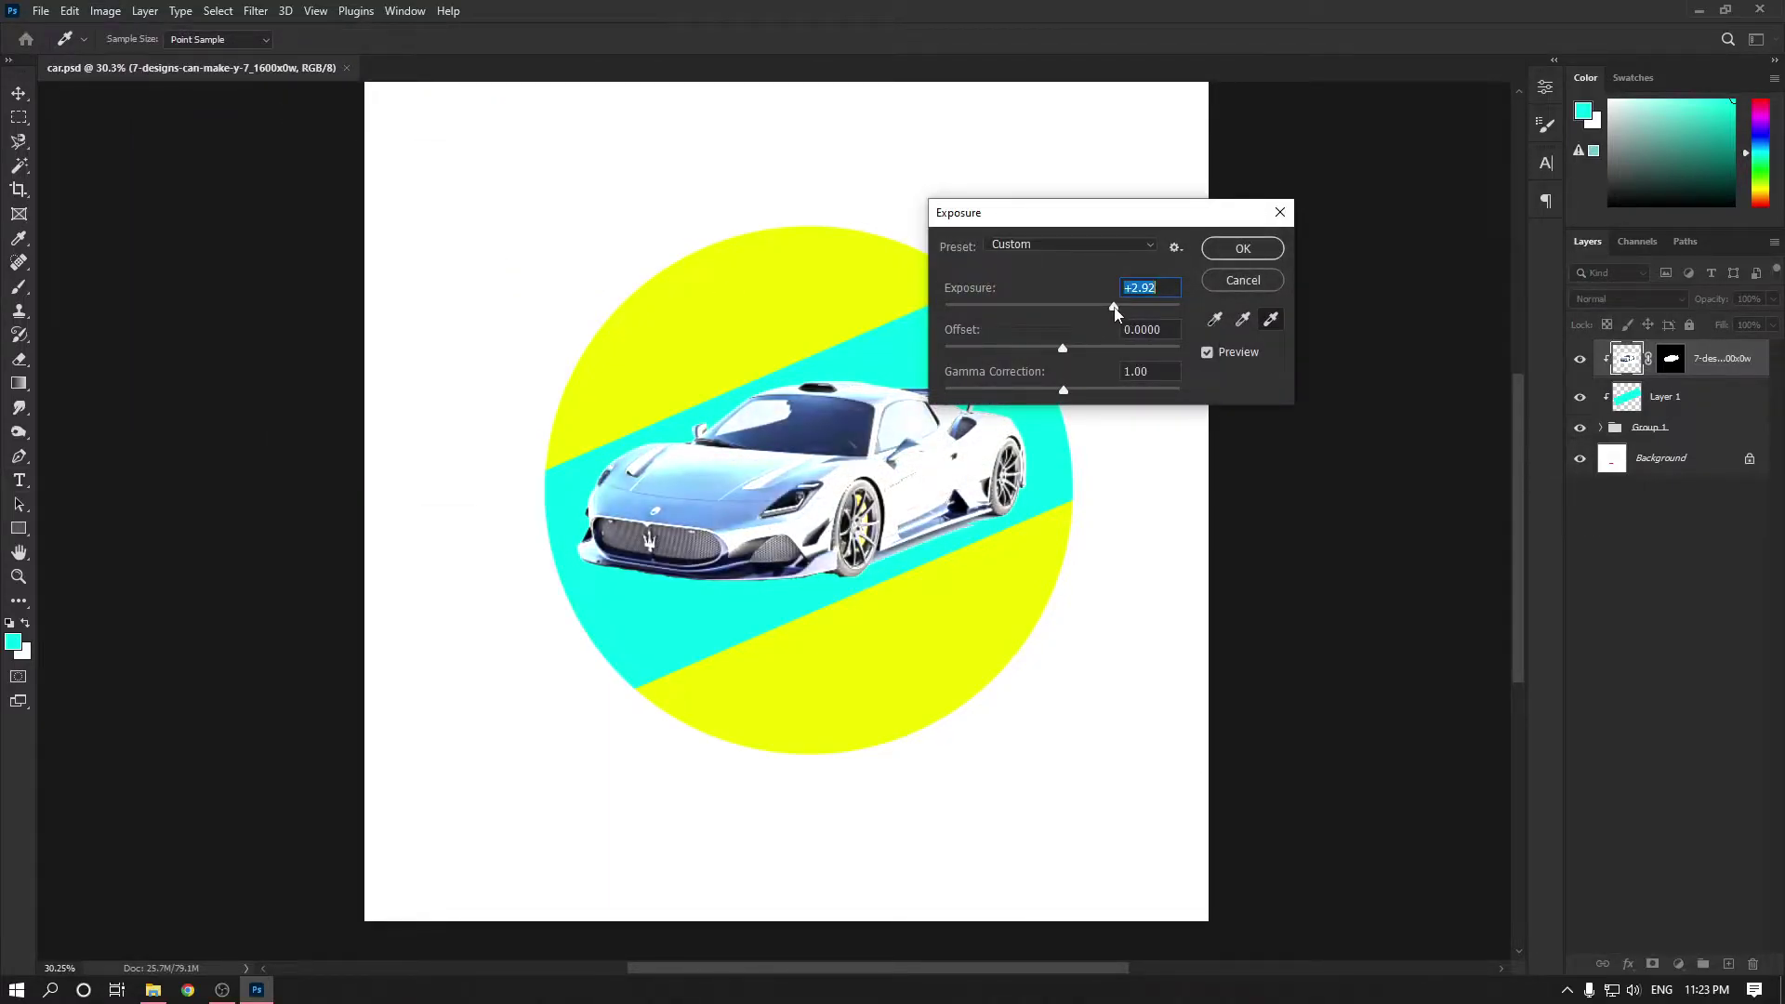
click(1244, 248)
key(t)
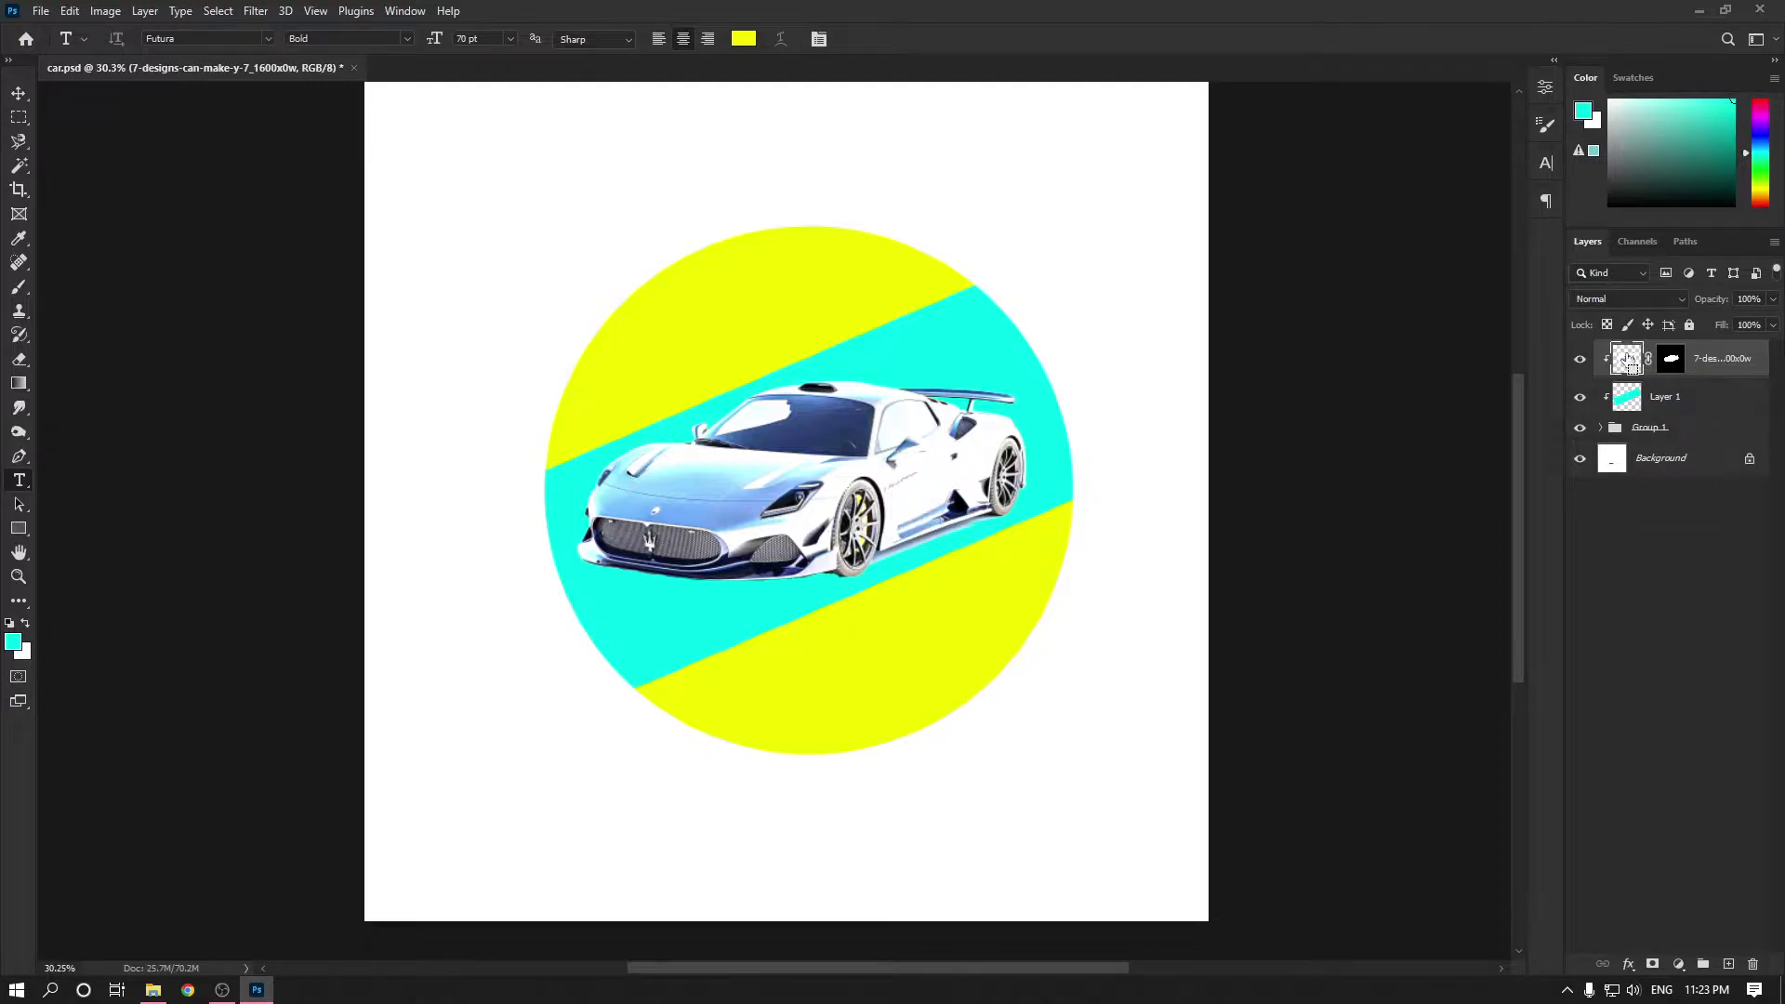
key(ctrl+z)
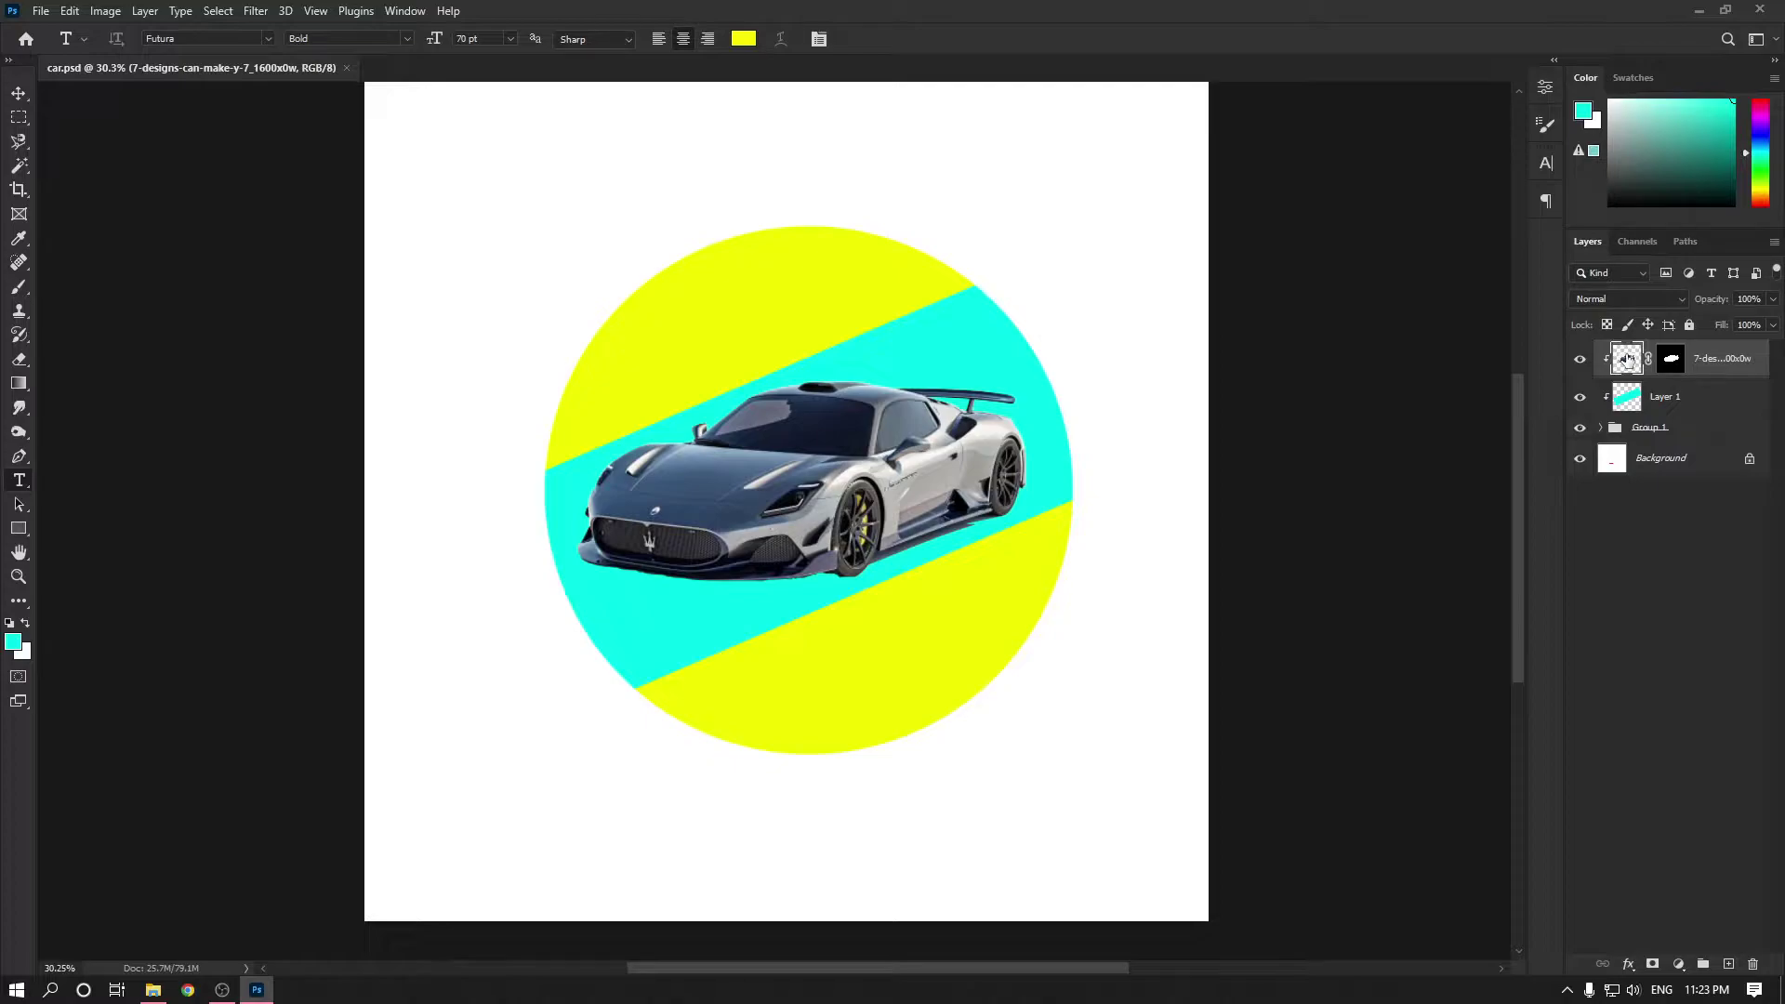
Add an Exposure adjustment layer above the car layer, and undo a trial exposure of -1.11.
click(1678, 964)
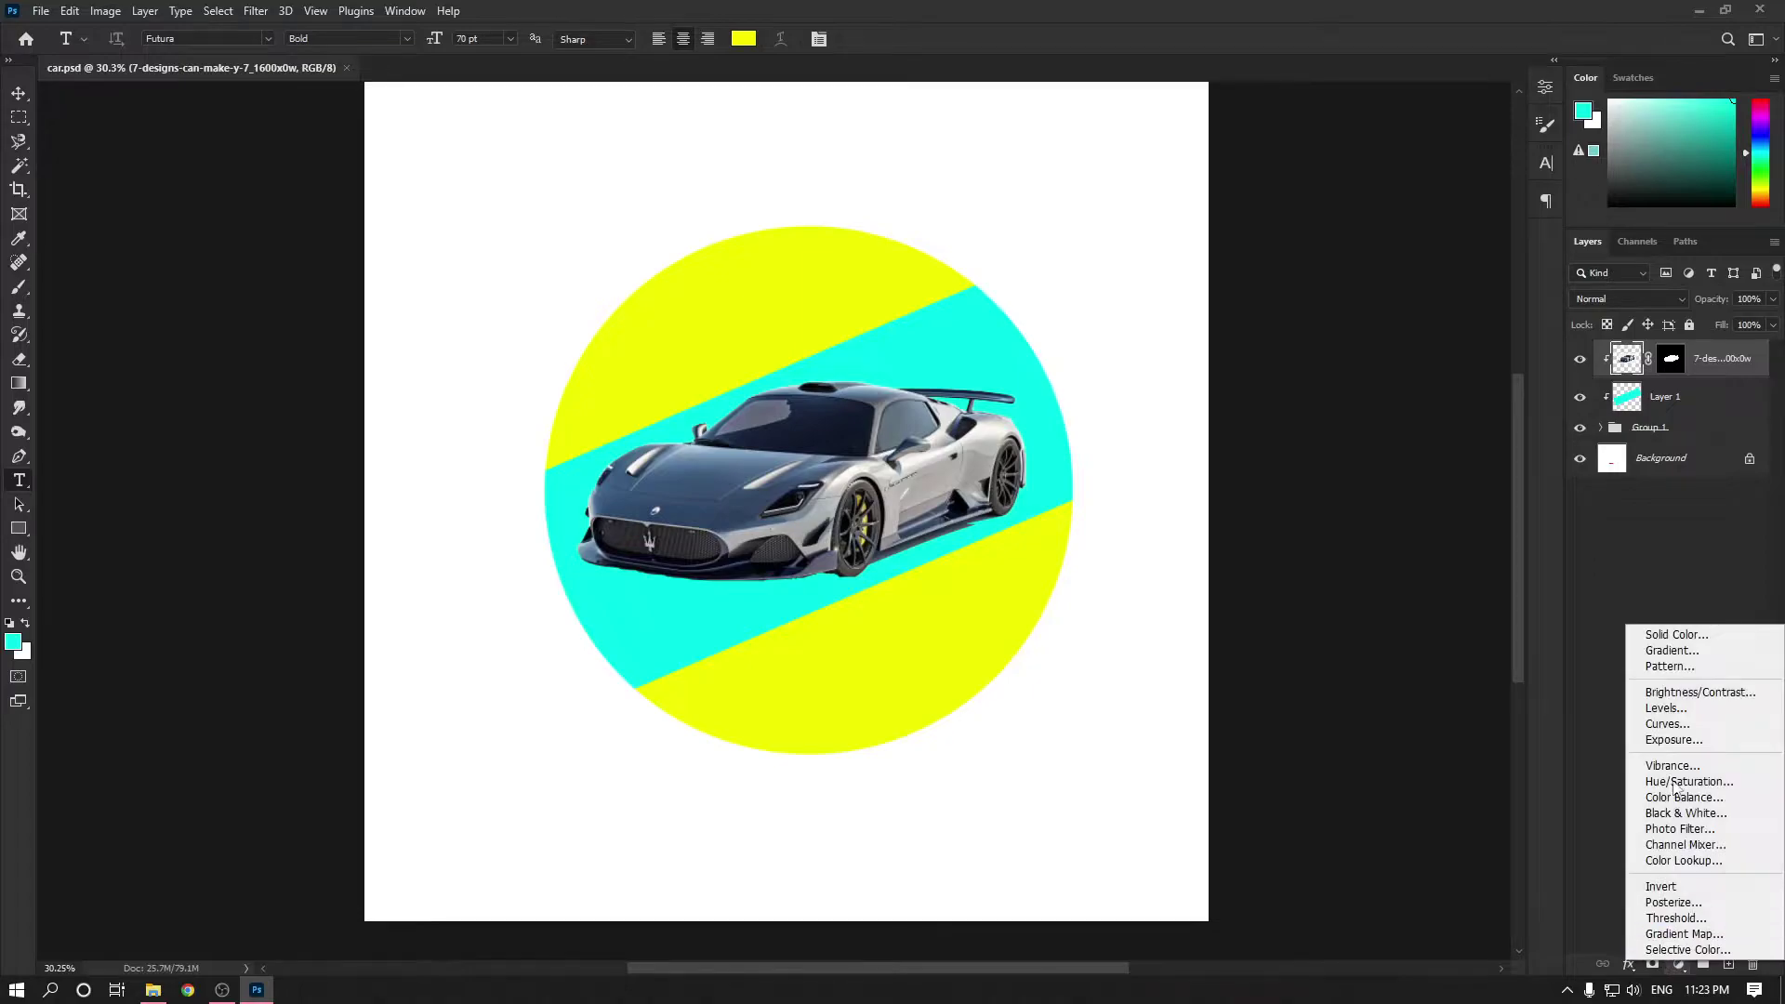
click(1673, 740)
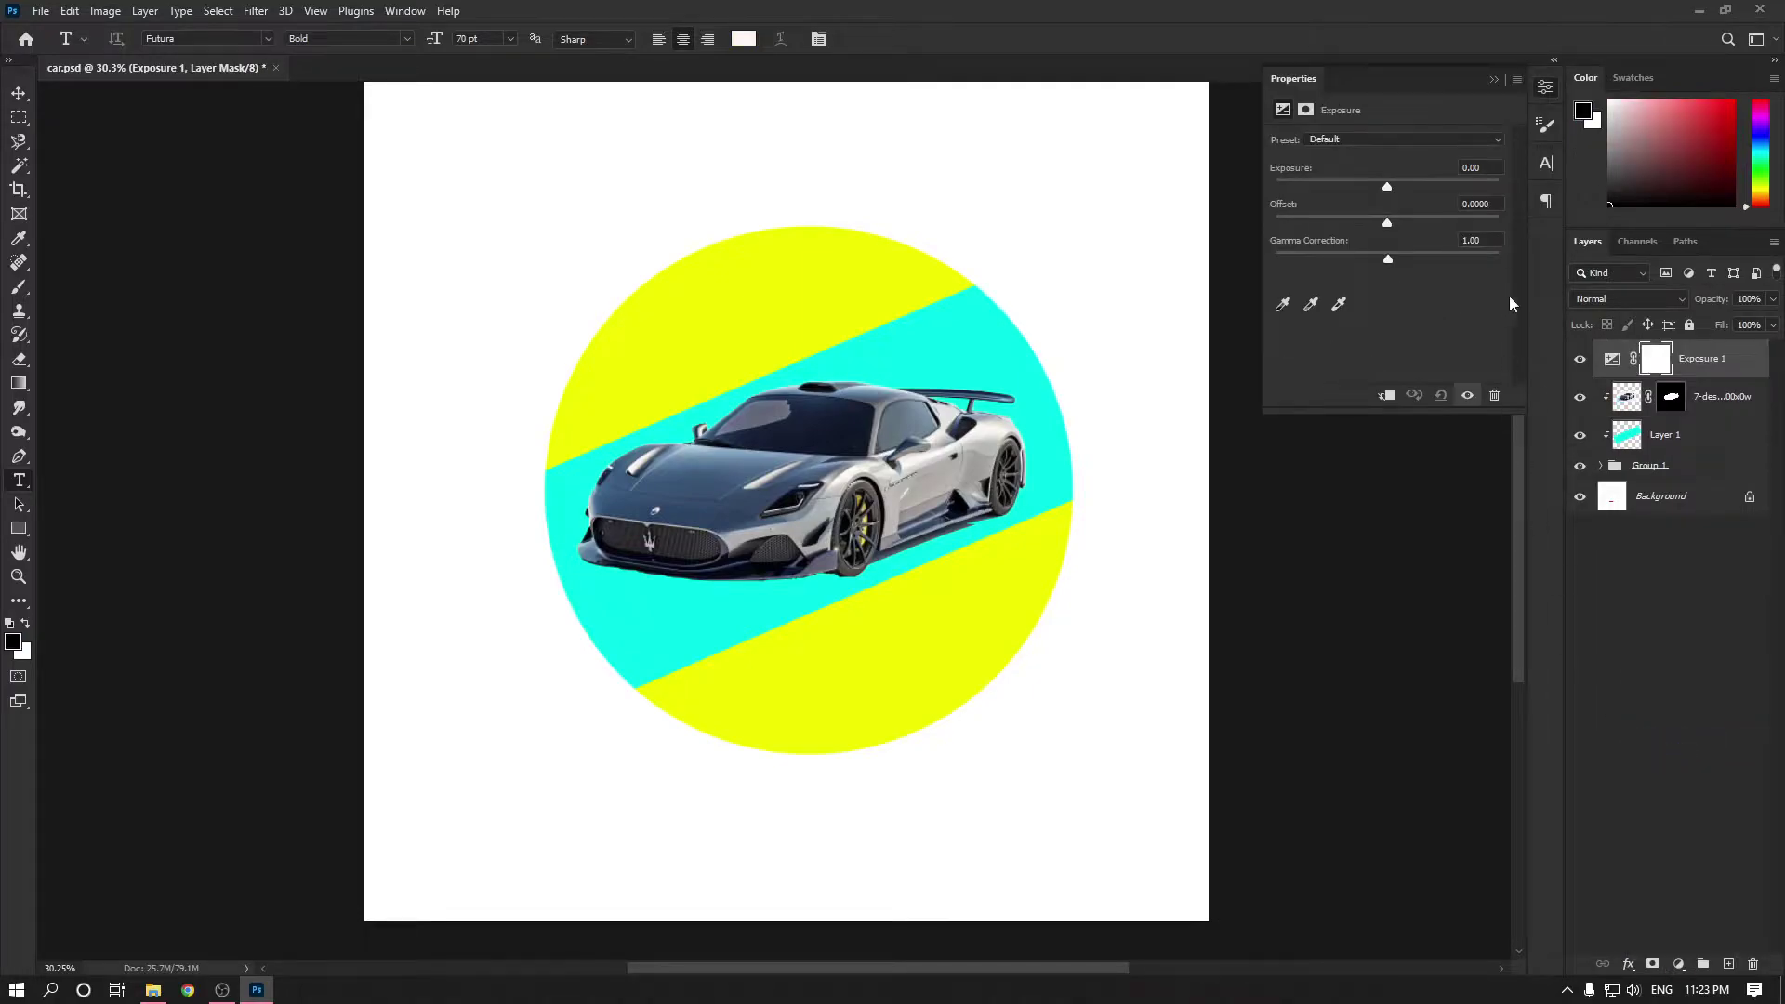
drag(1387, 188, 1371, 188)
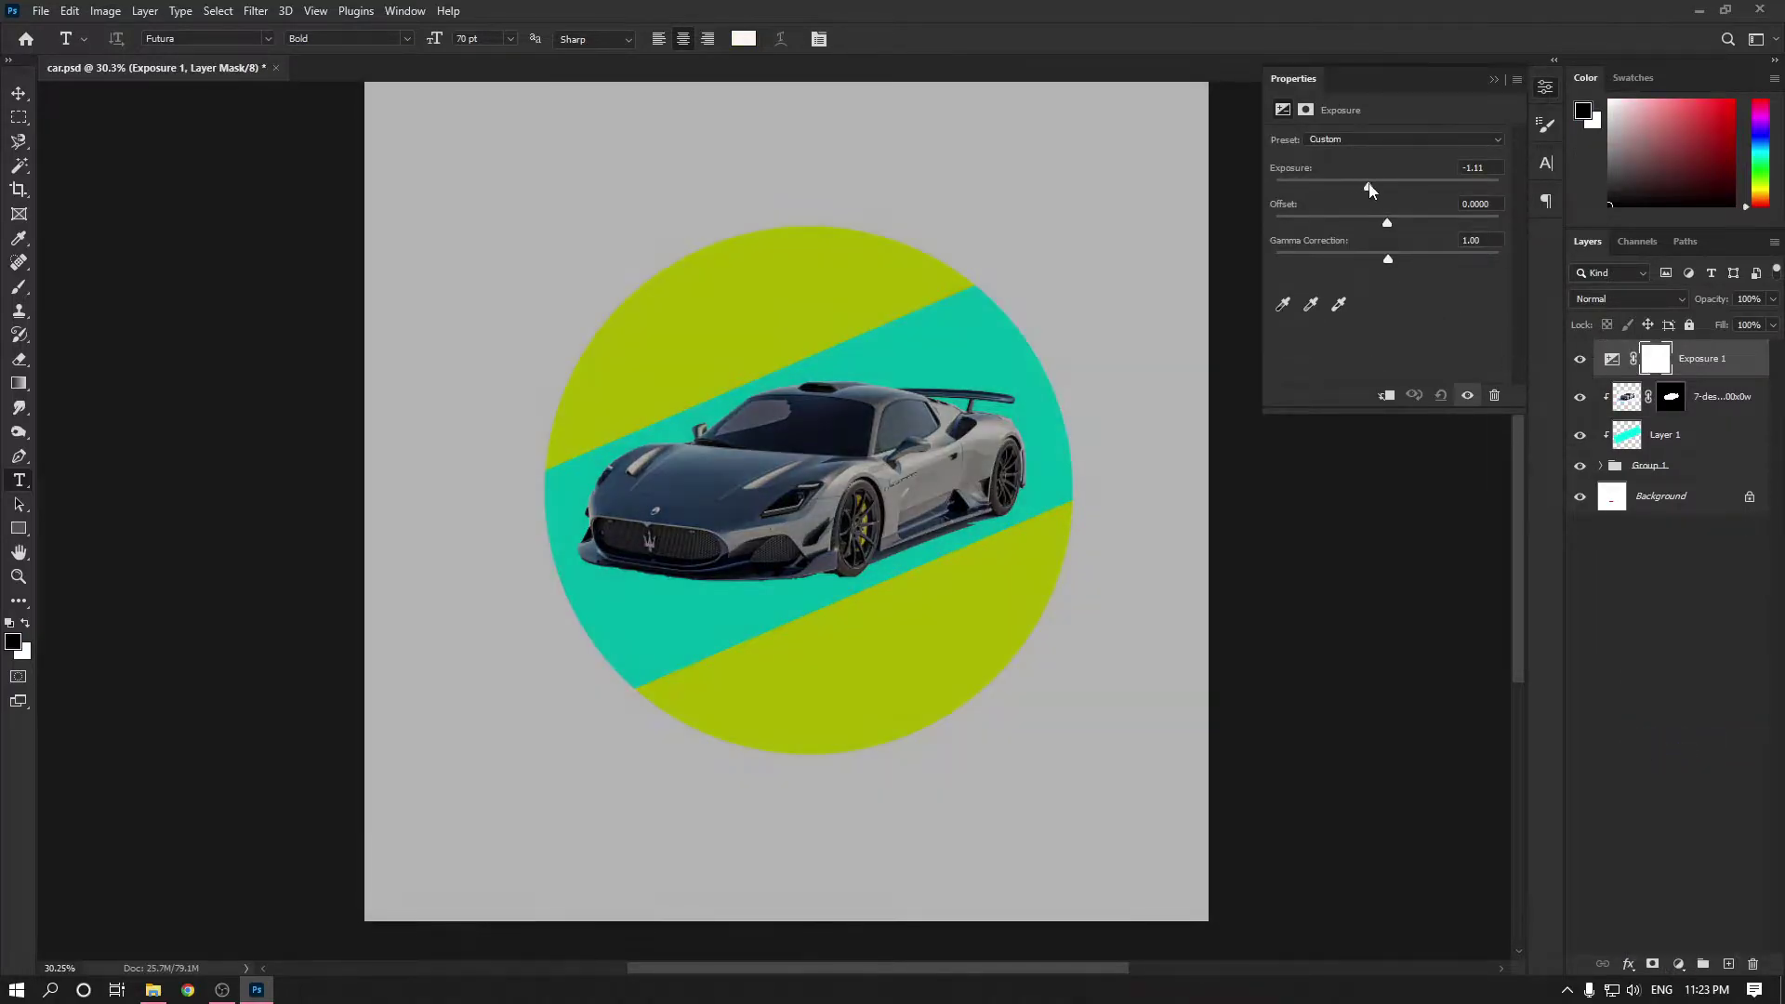
key(ctrl+z)
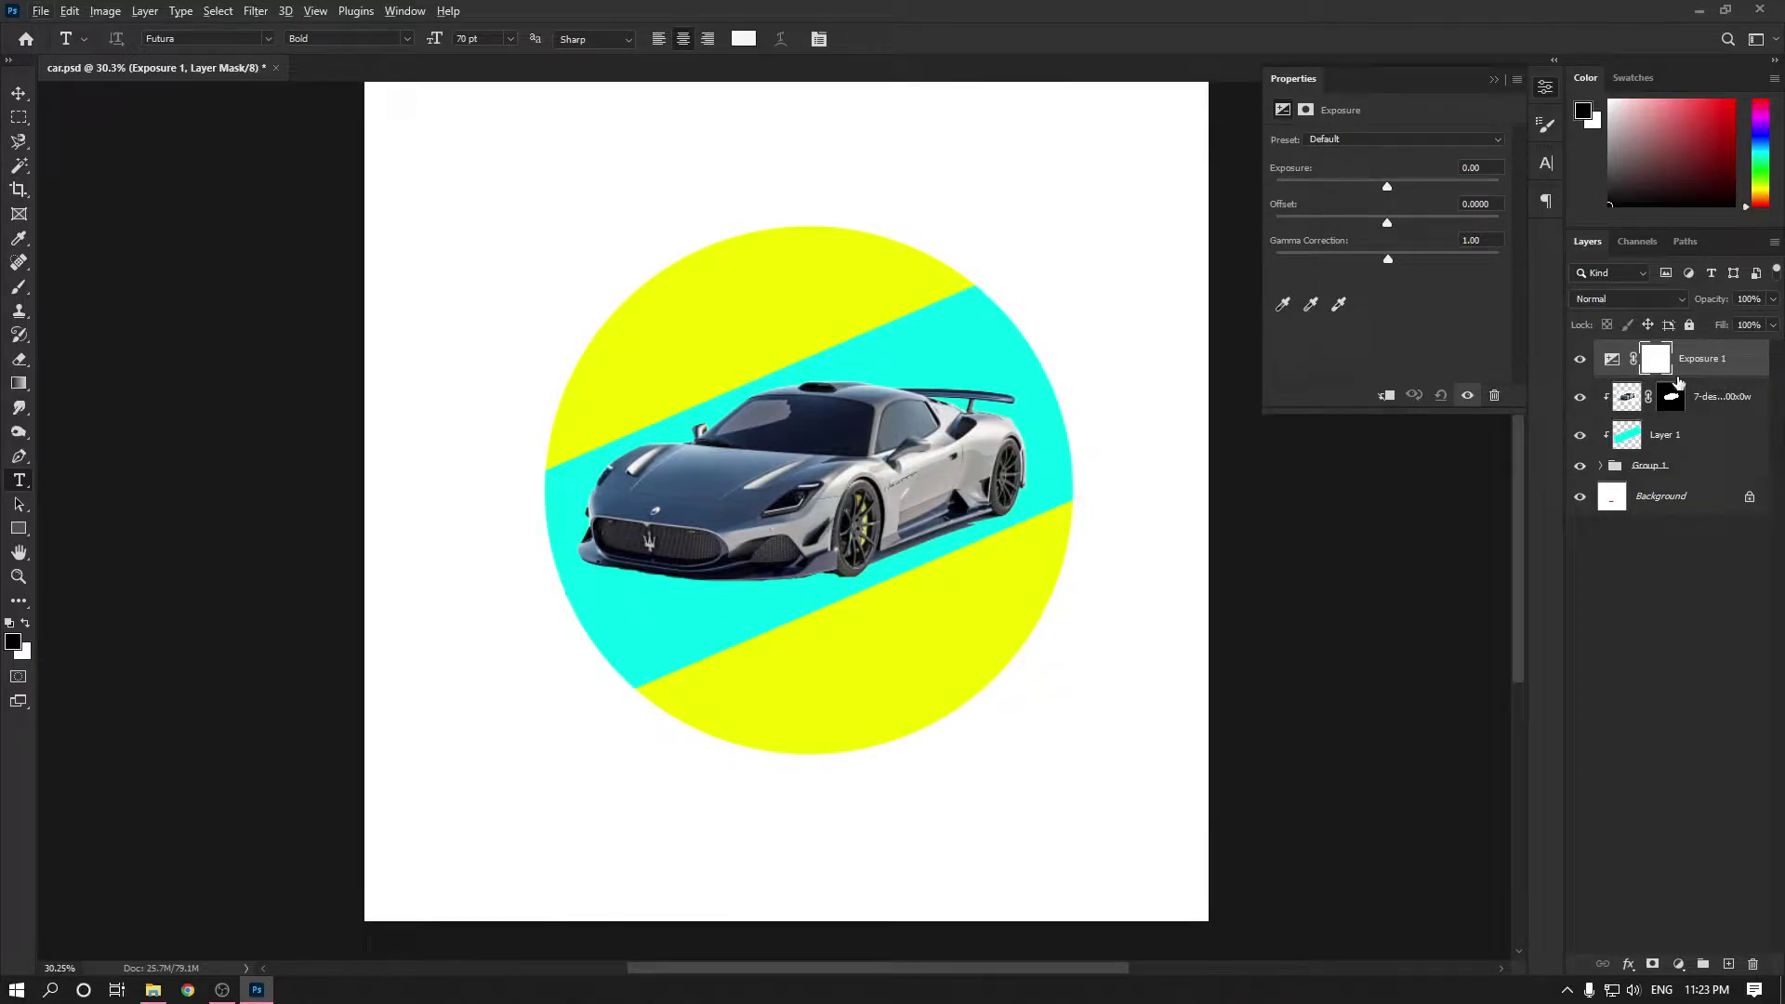
Clip the Exposure layer into the circle group's clipping stack and set its exposure to -0.94.
alt+click(1620, 376)
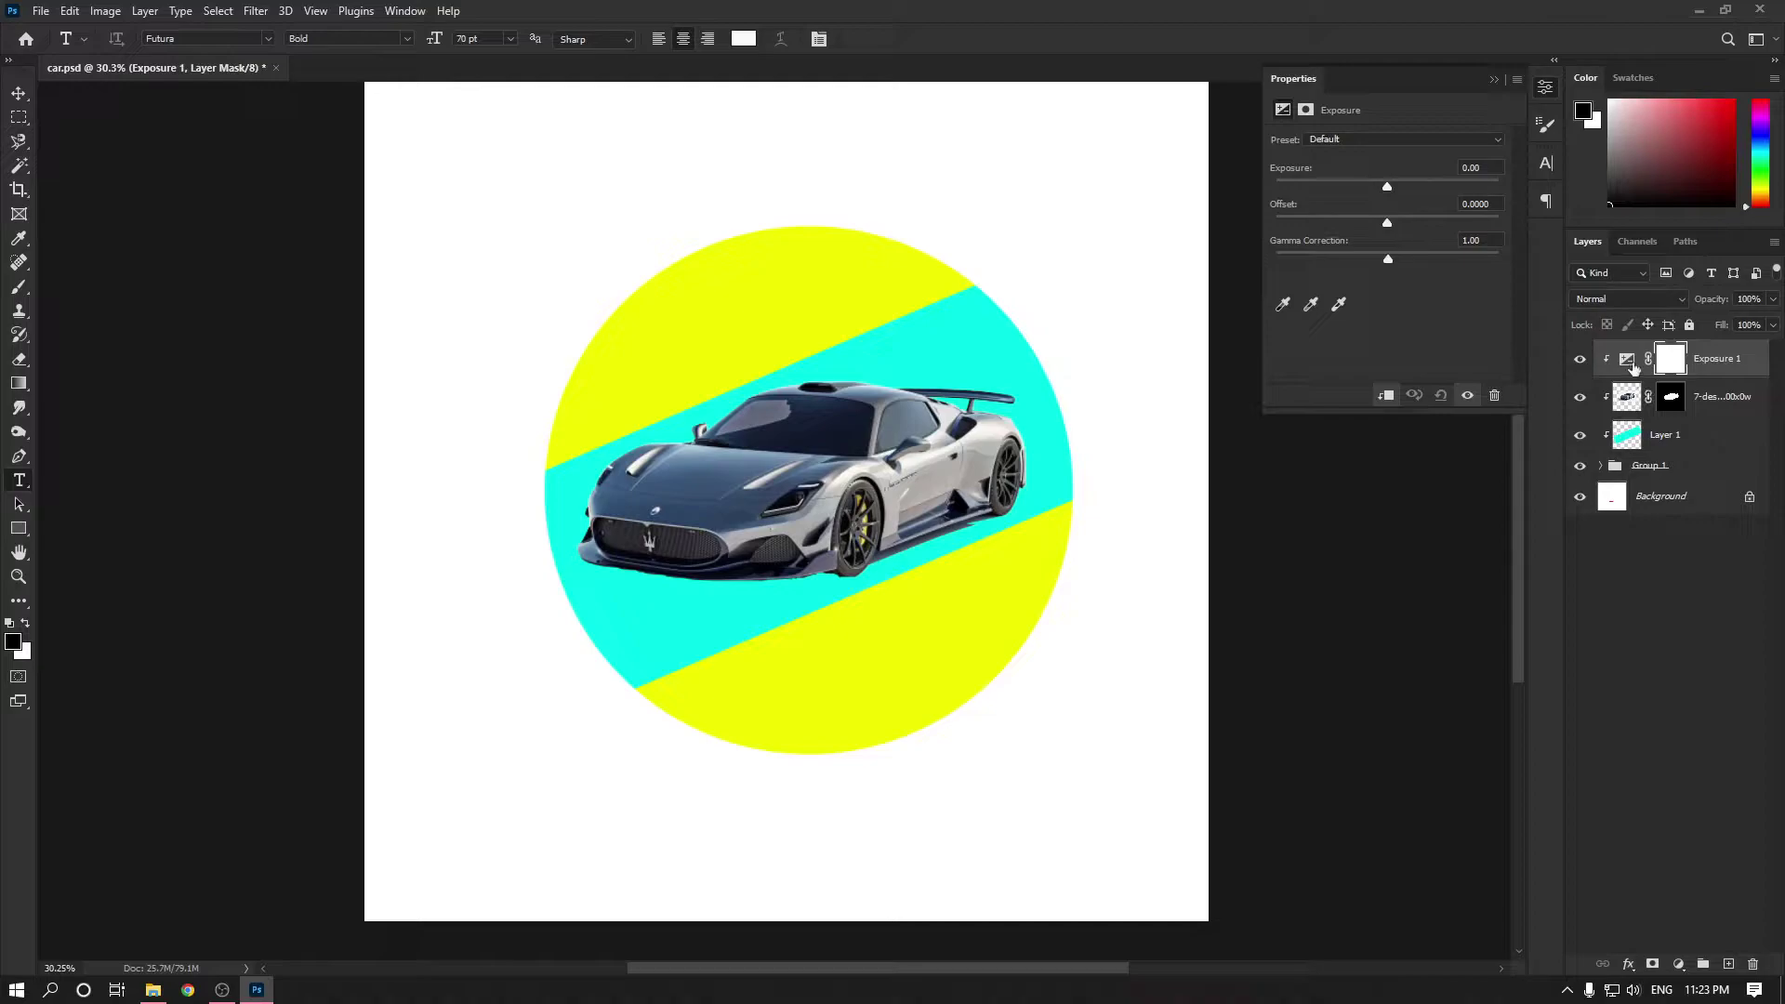
mouse_move(1390, 181)
mouse_down()
mouse_move(1430, 197)
mouse_move(1371, 199)
mouse_up()
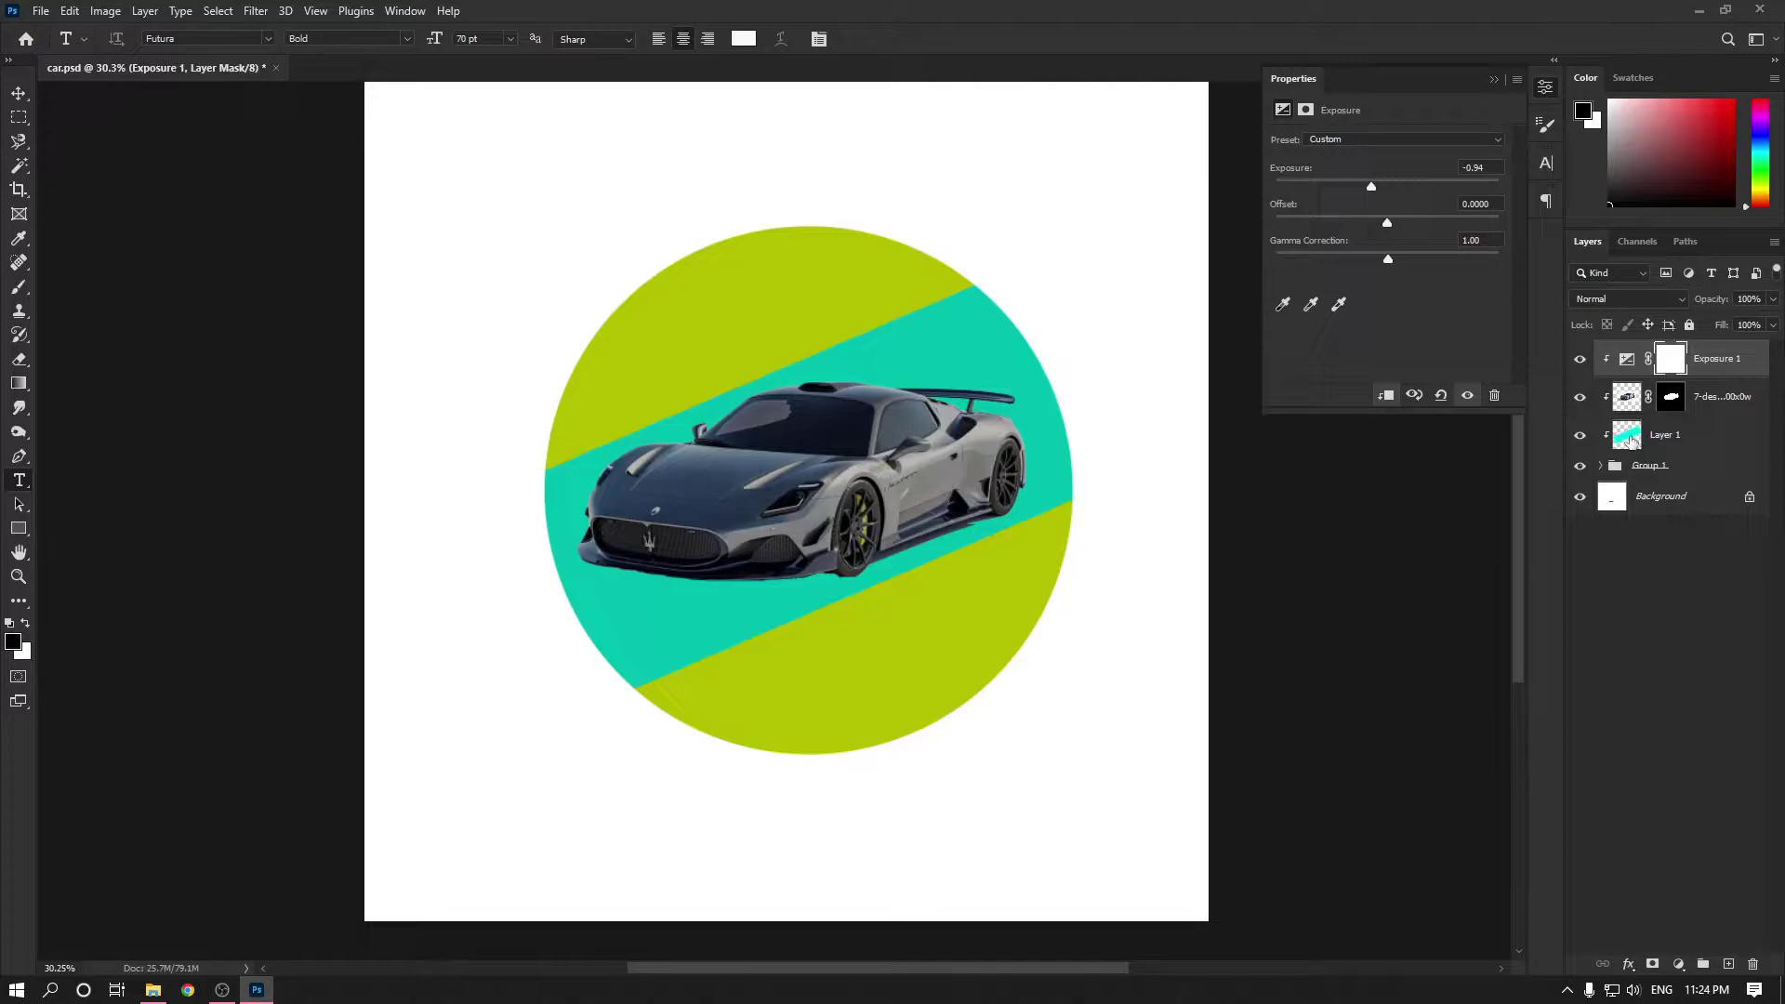
click(1602, 466)
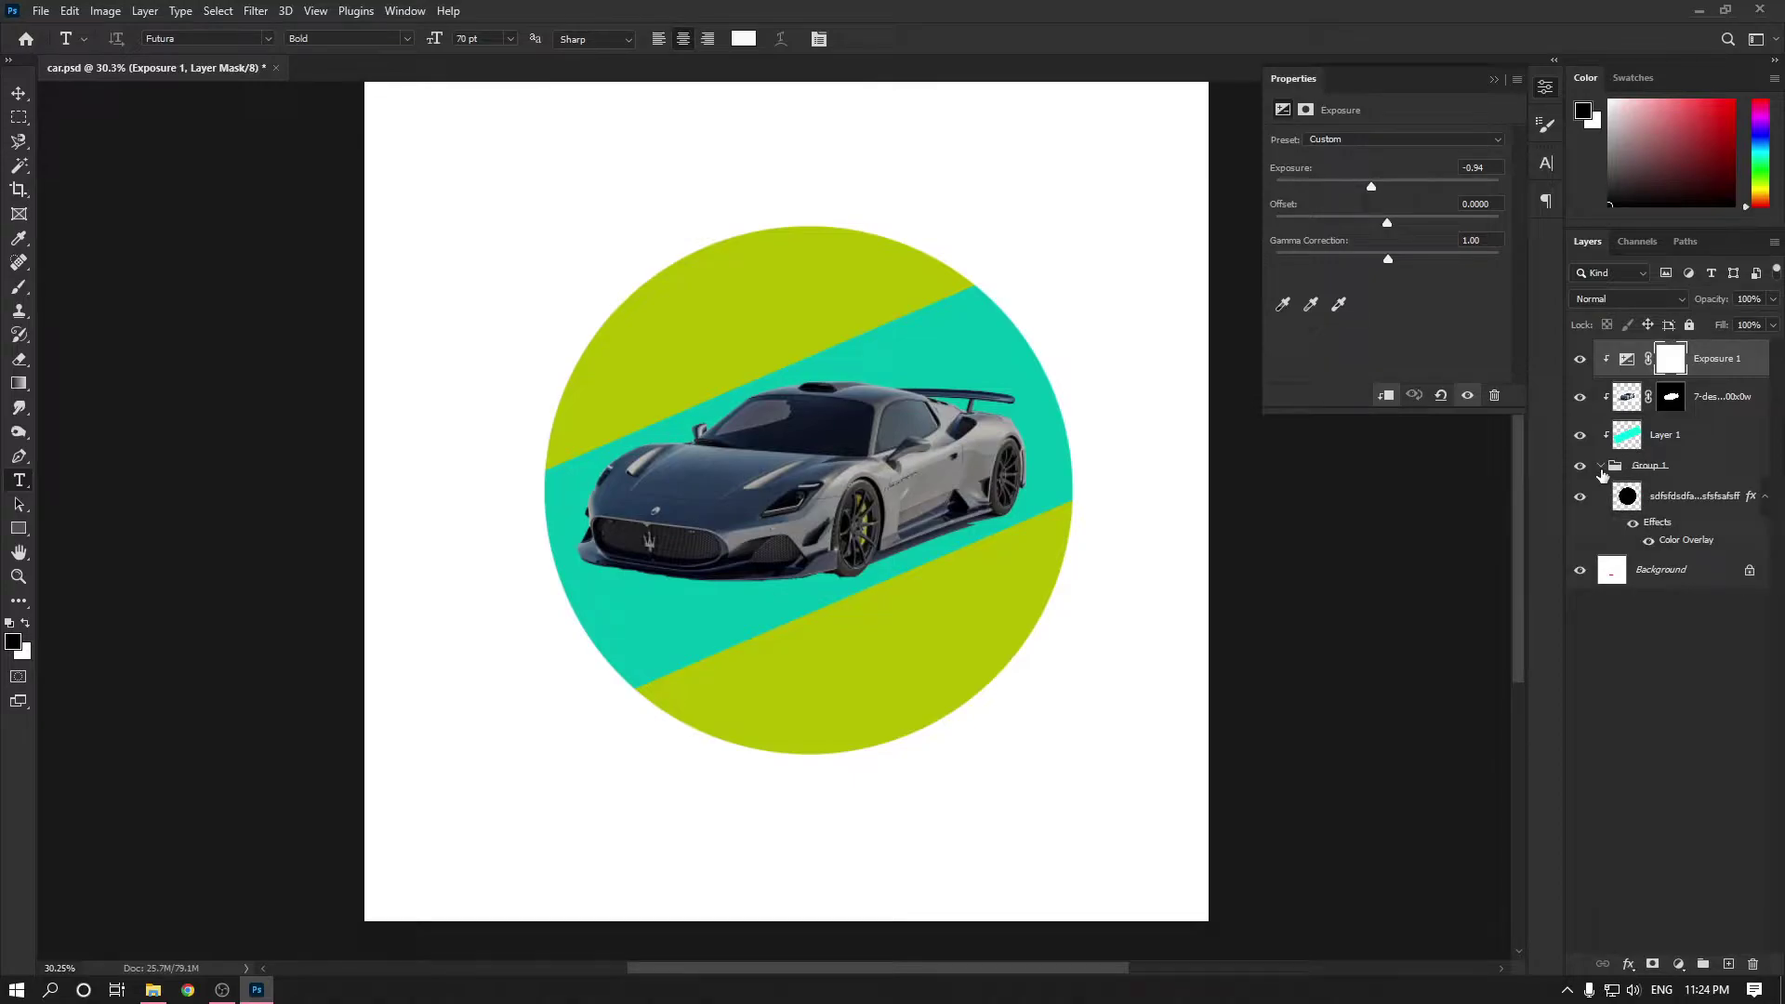
click(1601, 469)
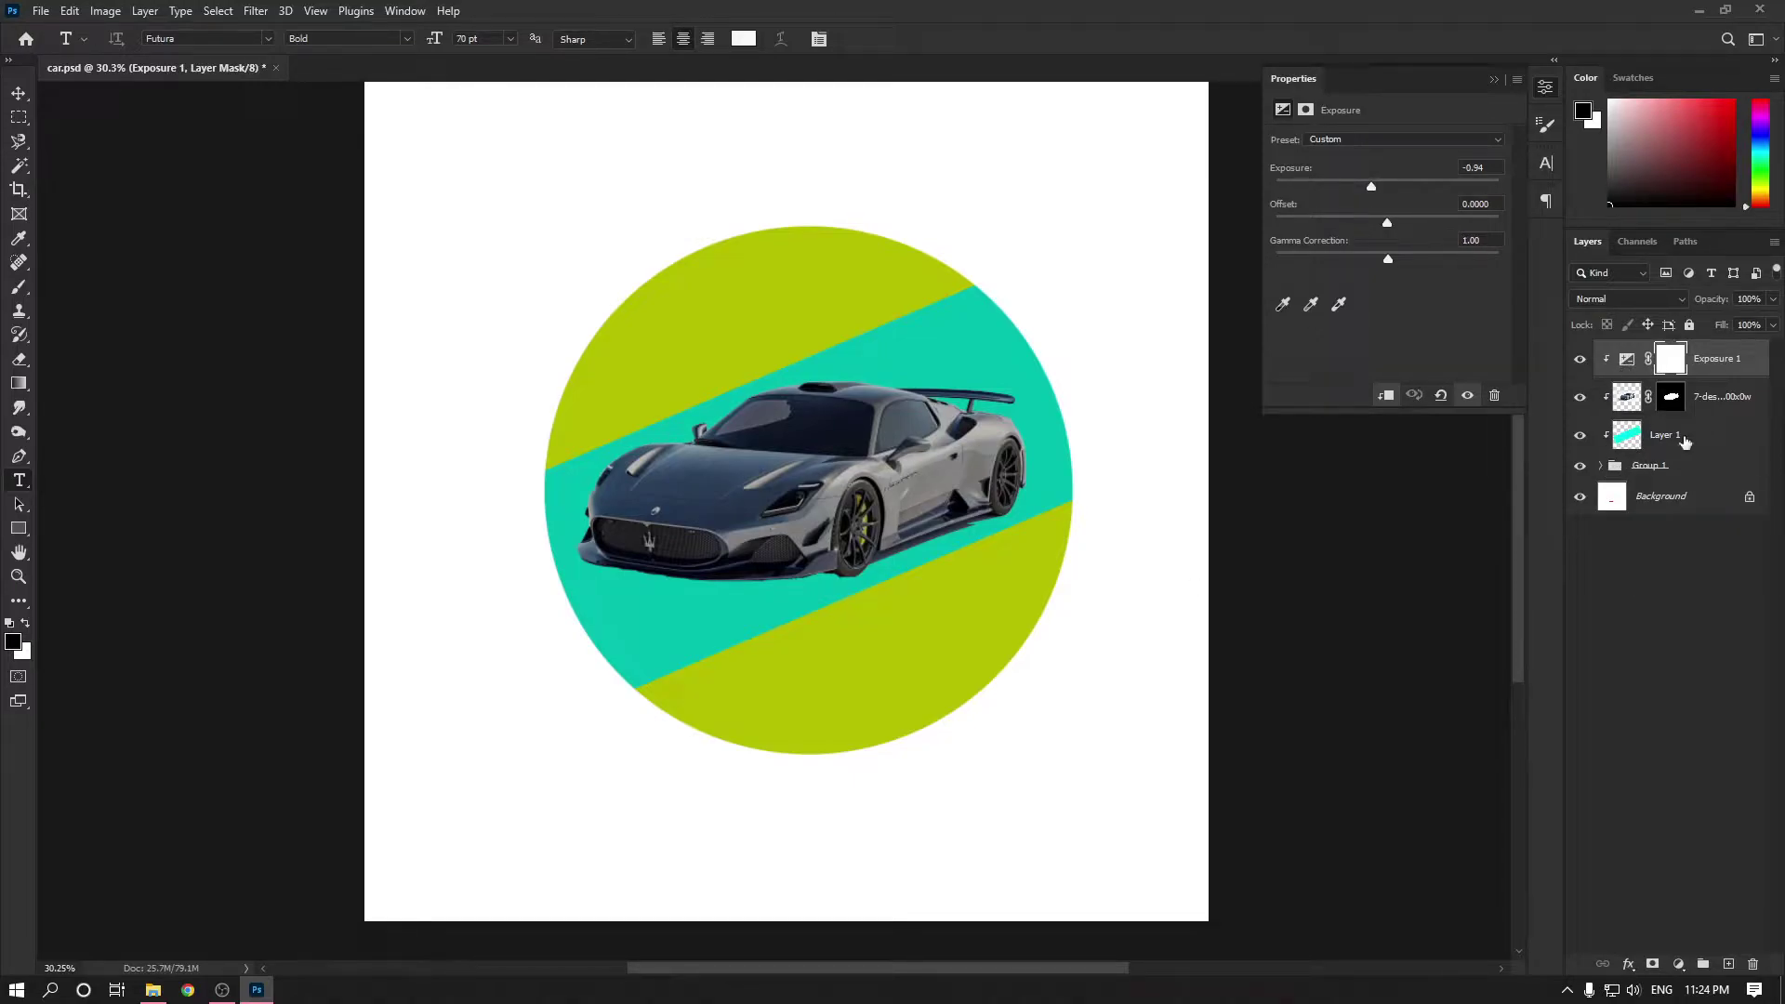
Try releasing the car layer from the circle's clipping stack with Exposure clipped only to the car, and clip the car back again.
alt+click(1638, 415)
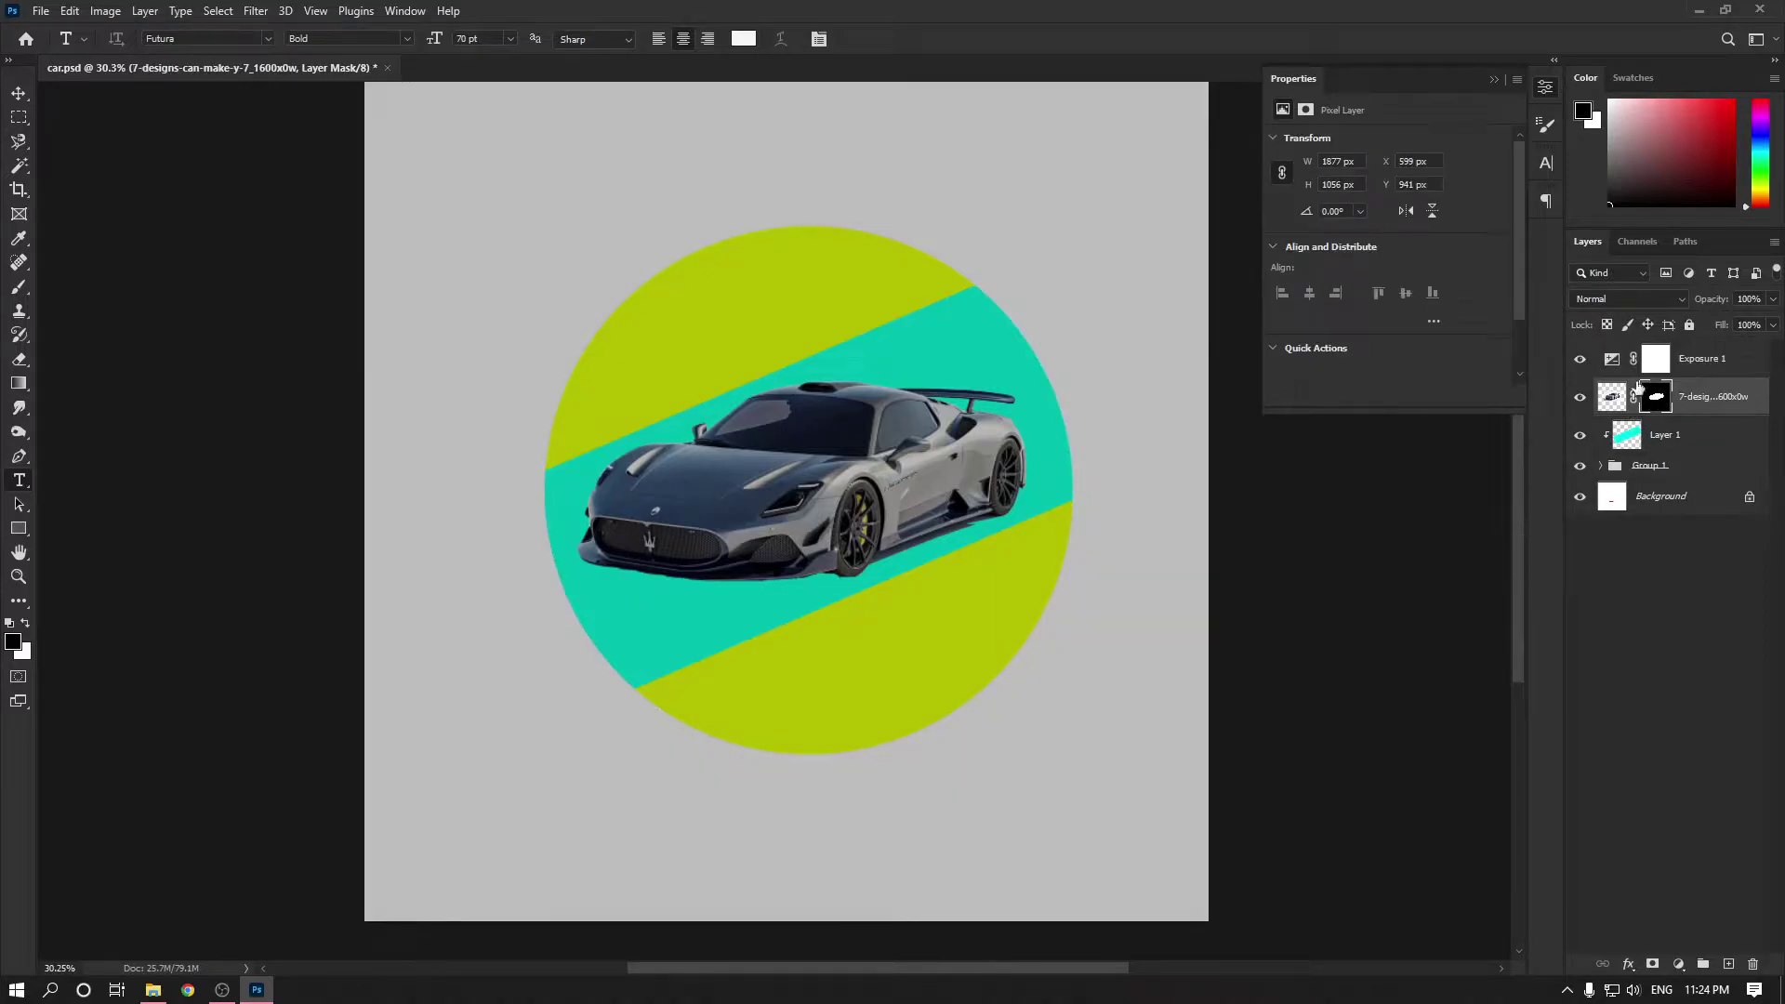
alt+click(1616, 378)
click(1623, 363)
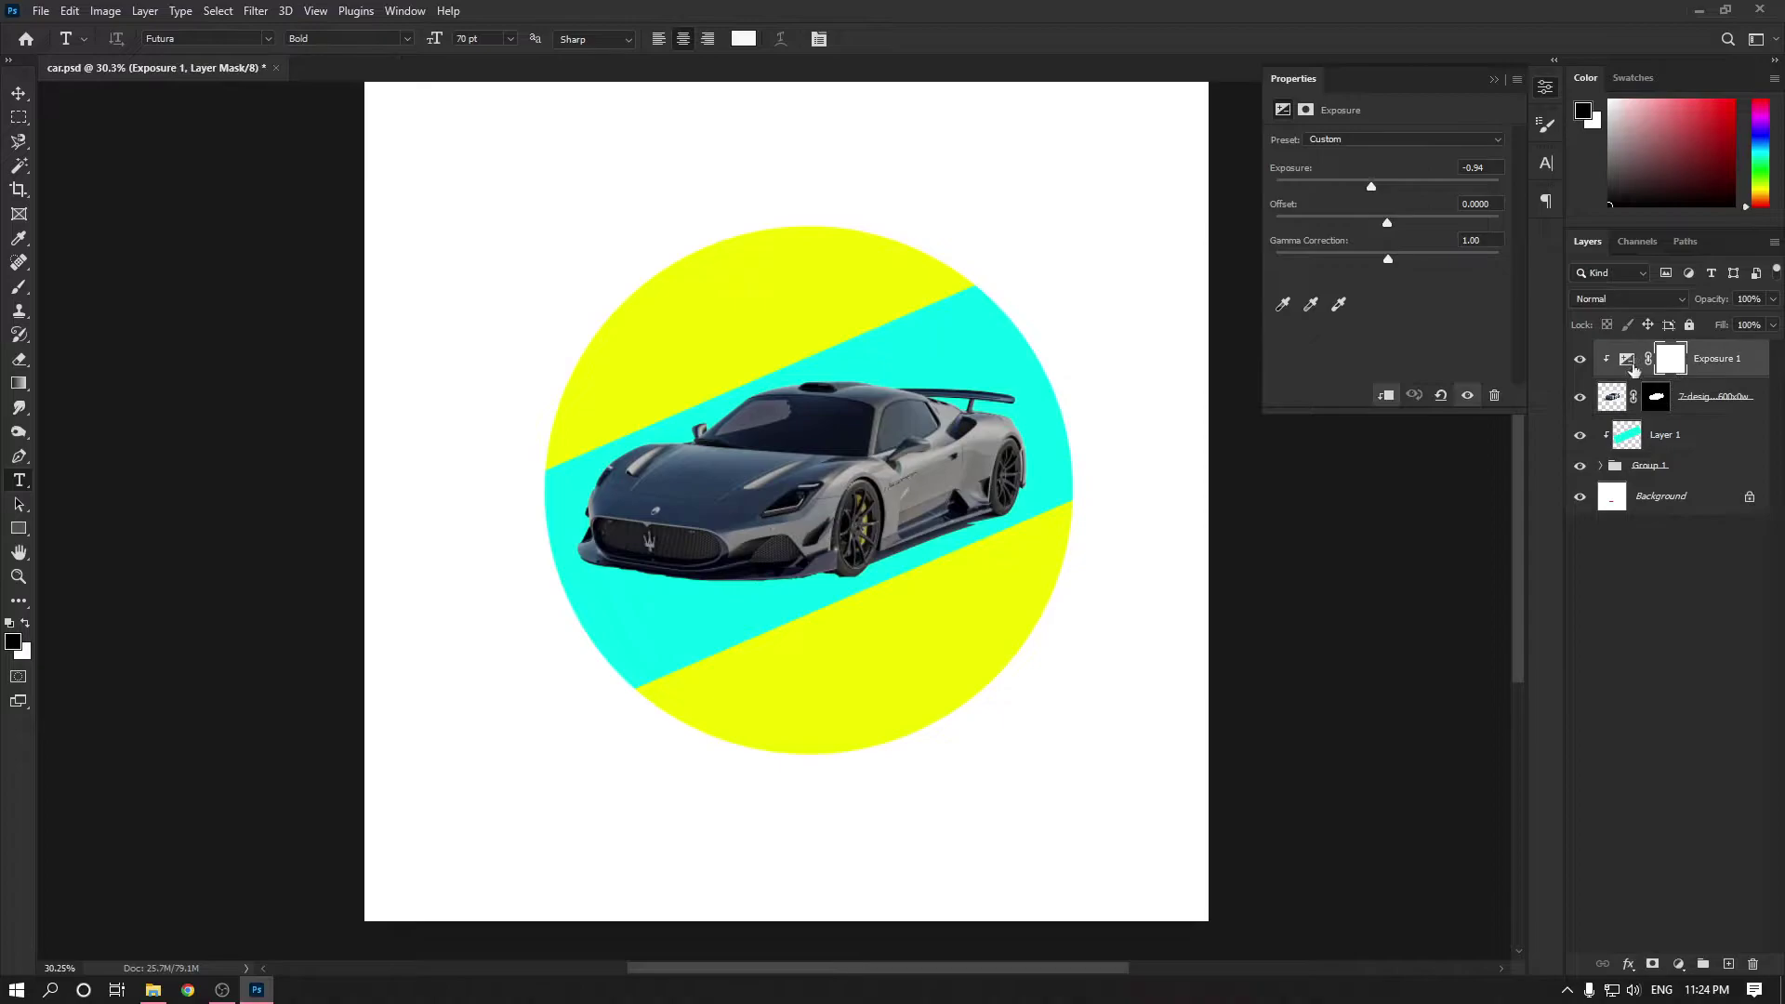
alt+click(1622, 407)
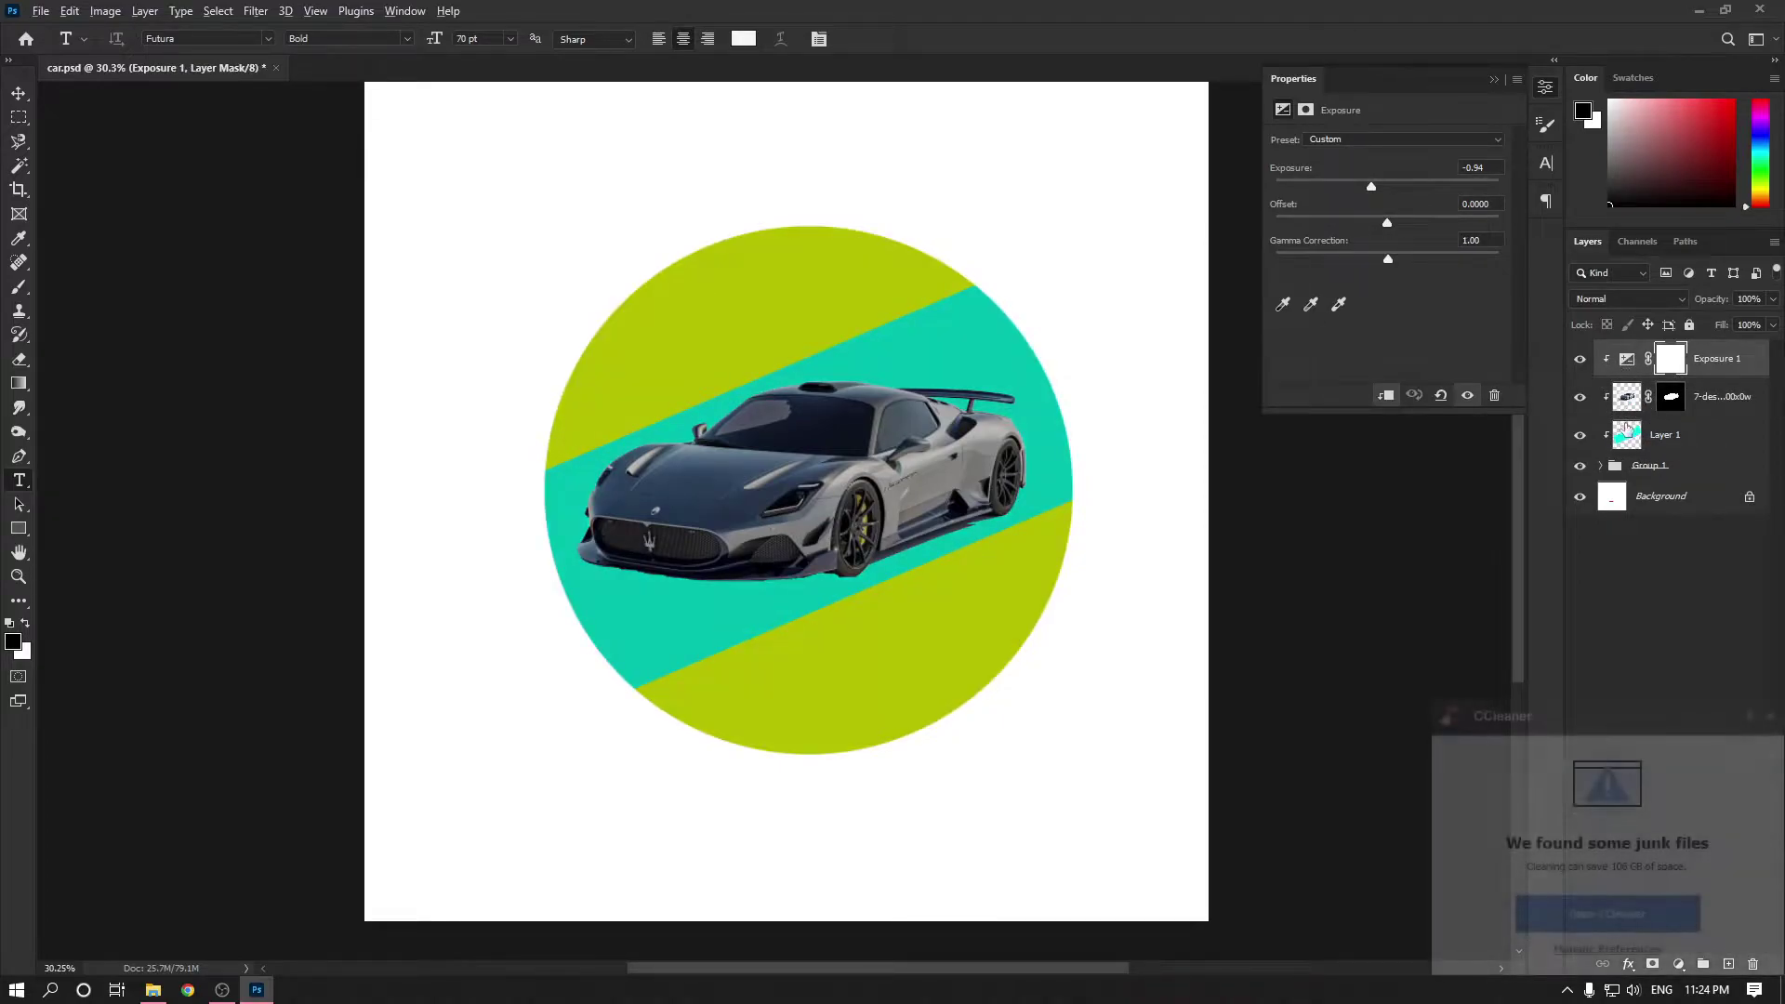
Release the car layer from the circle's clipping stack, clip the Exposure layer to the car alone, and compare the car with the adjustment off and on.
alt+click(1634, 409)
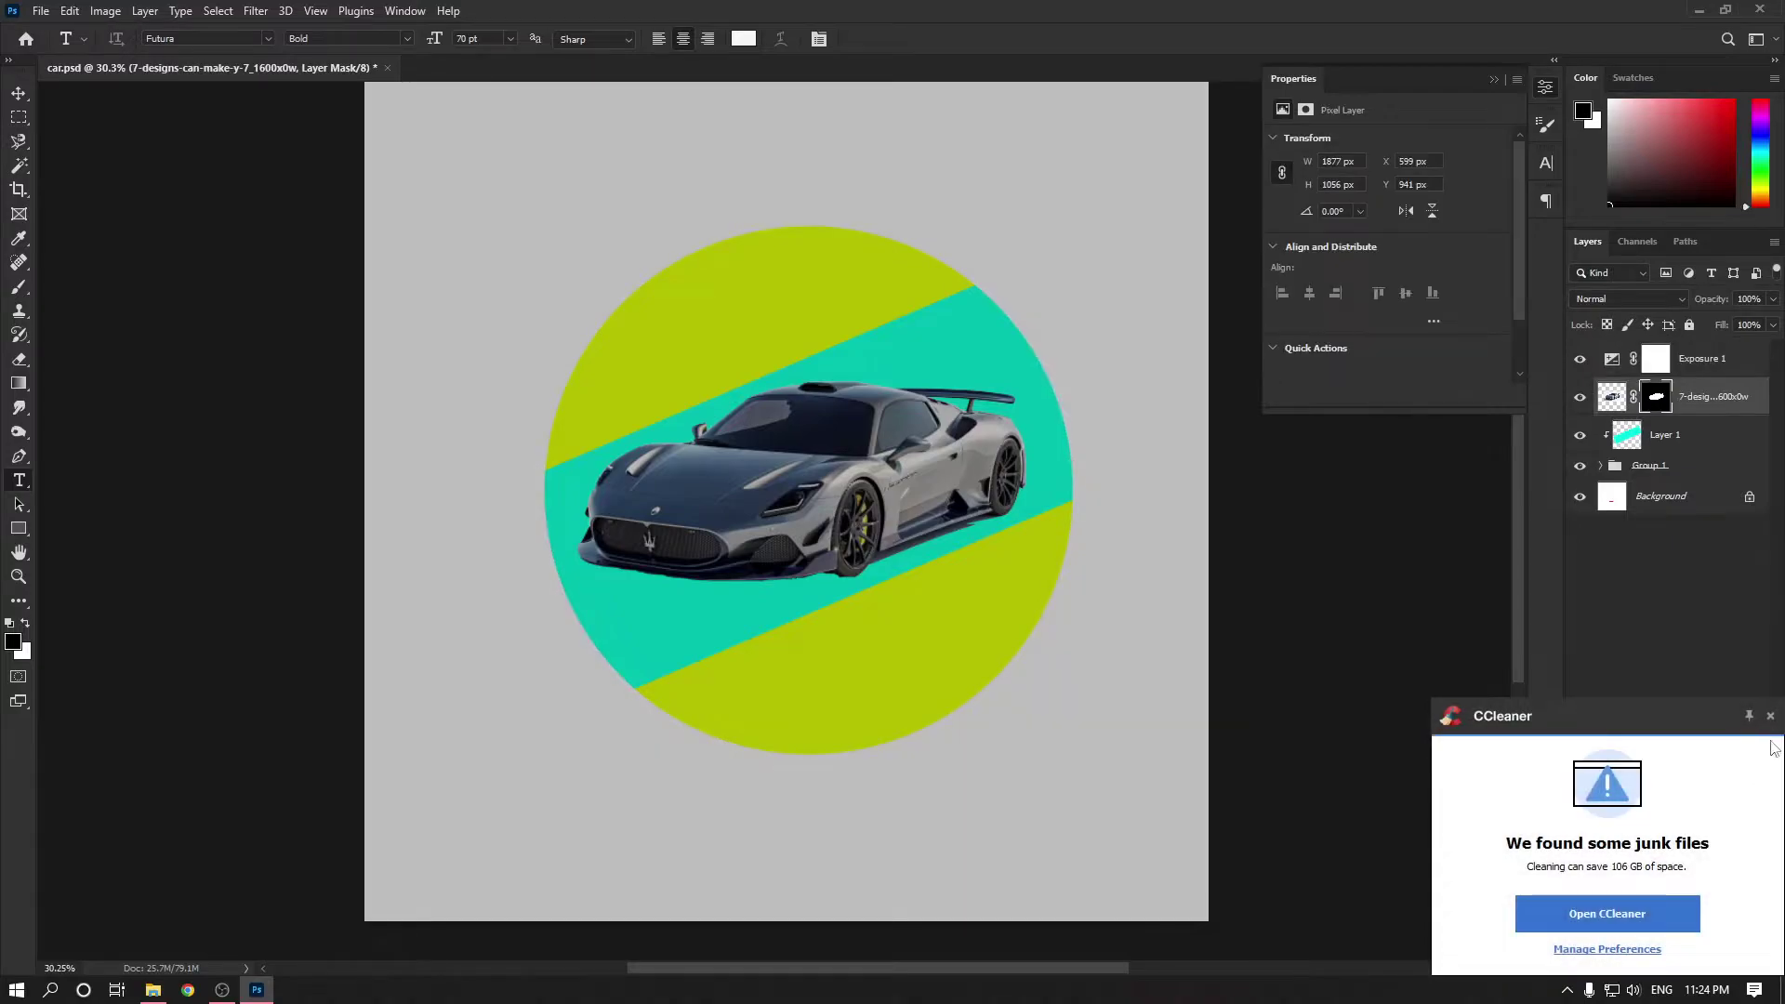
click(1609, 371)
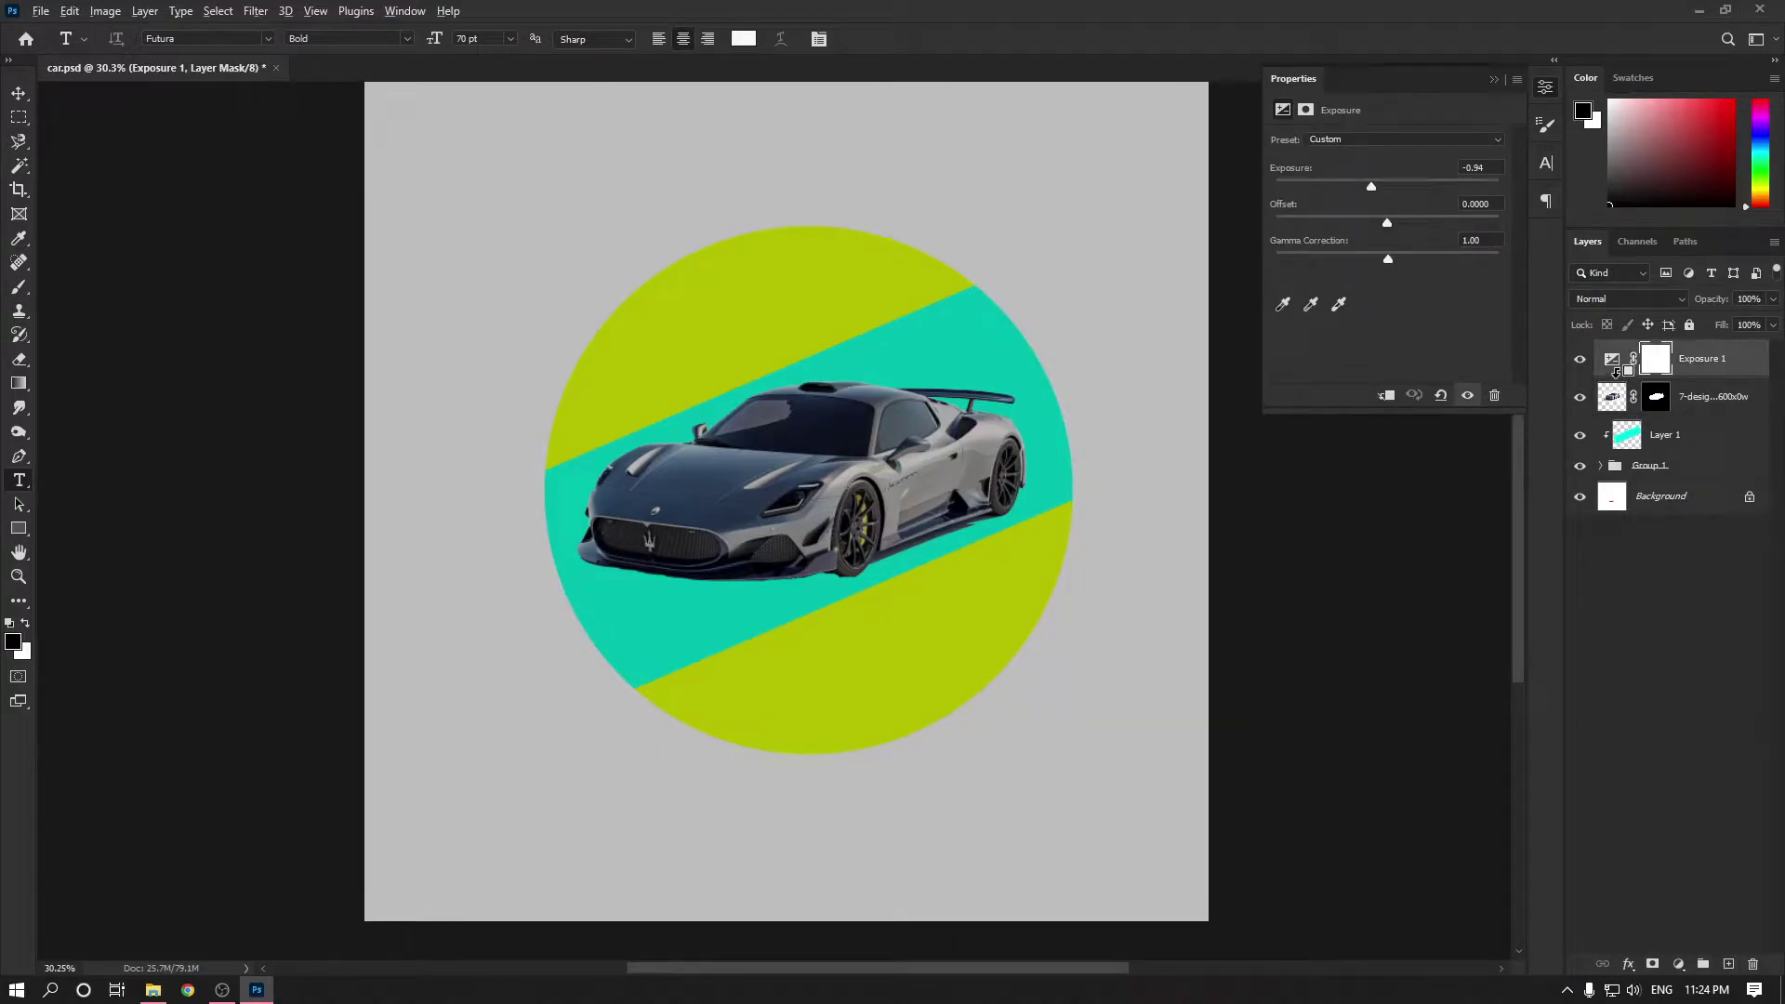
alt+click(1618, 377)
click(1580, 359)
click(1579, 359)
Set the Exposure layer's offset to -0.0208 and its exposure to -1.78, darkening the car.
click(1628, 359)
mouse_move(1373, 191)
mouse_down()
mouse_move(1424, 182)
mouse_move(1340, 193)
mouse_move(1442, 190)
mouse_move(1357, 224)
mouse_move(1416, 238)
mouse_move(1392, 188)
mouse_up()
drag(1414, 233, 1384, 233)
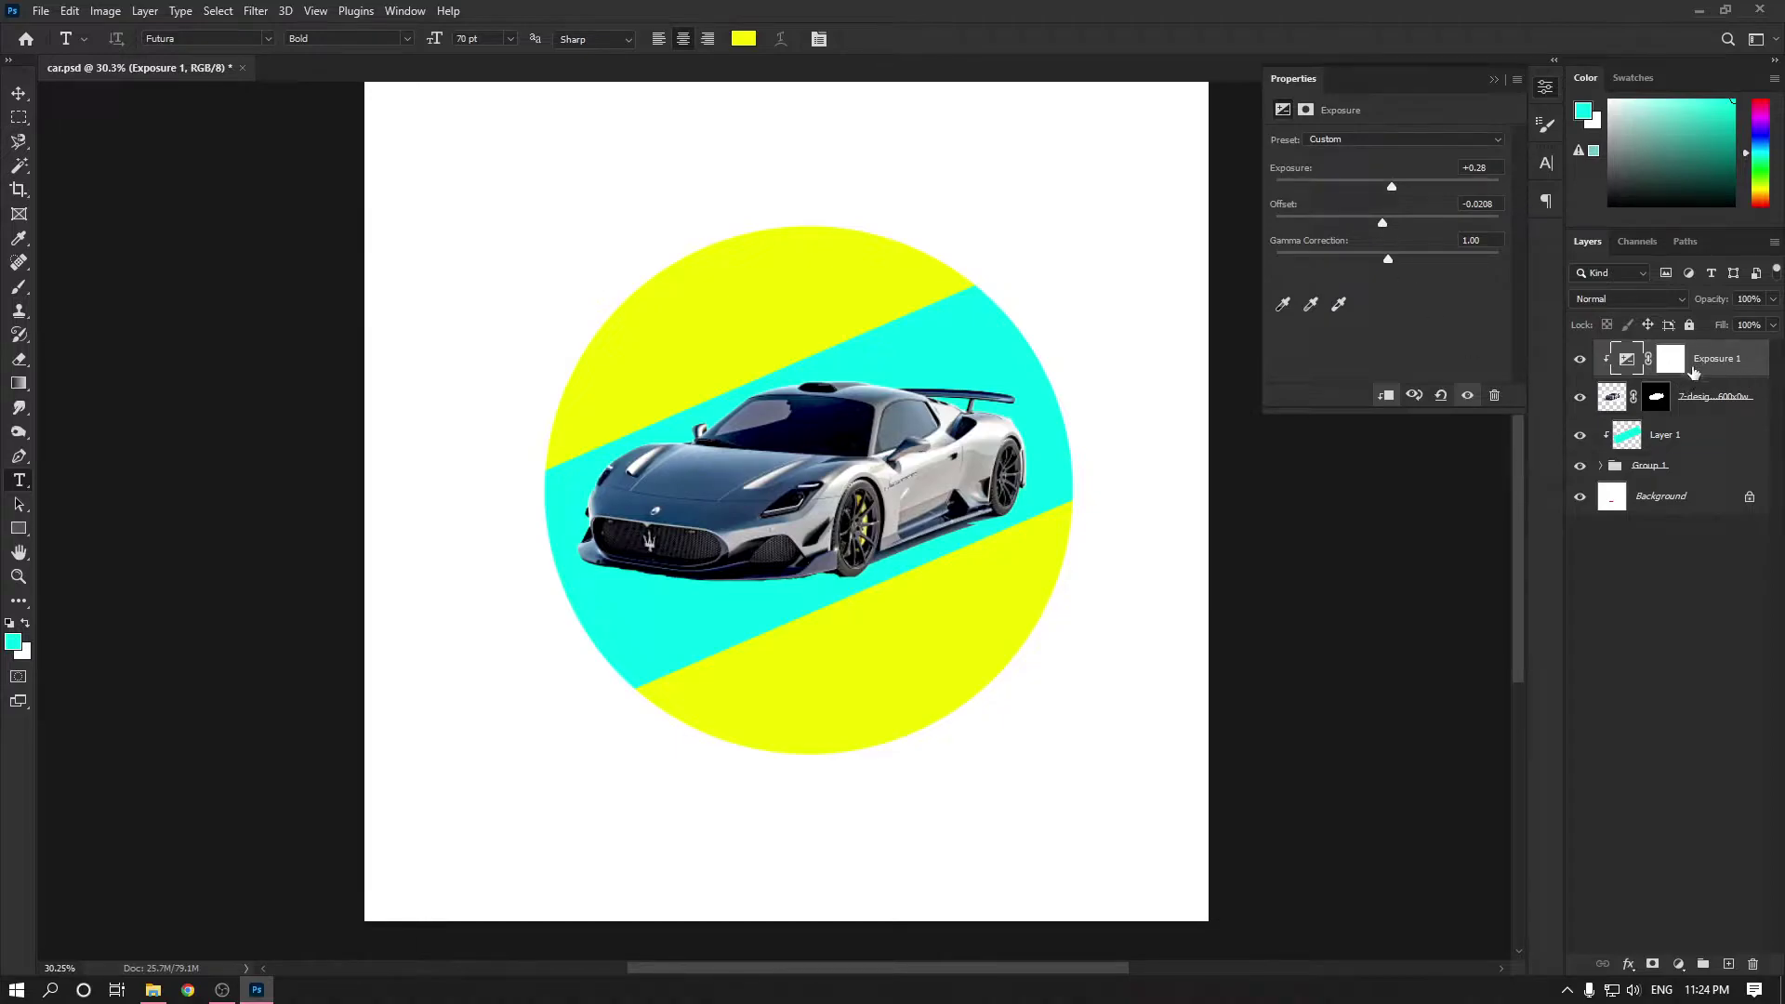
drag(1392, 187, 1355, 188)
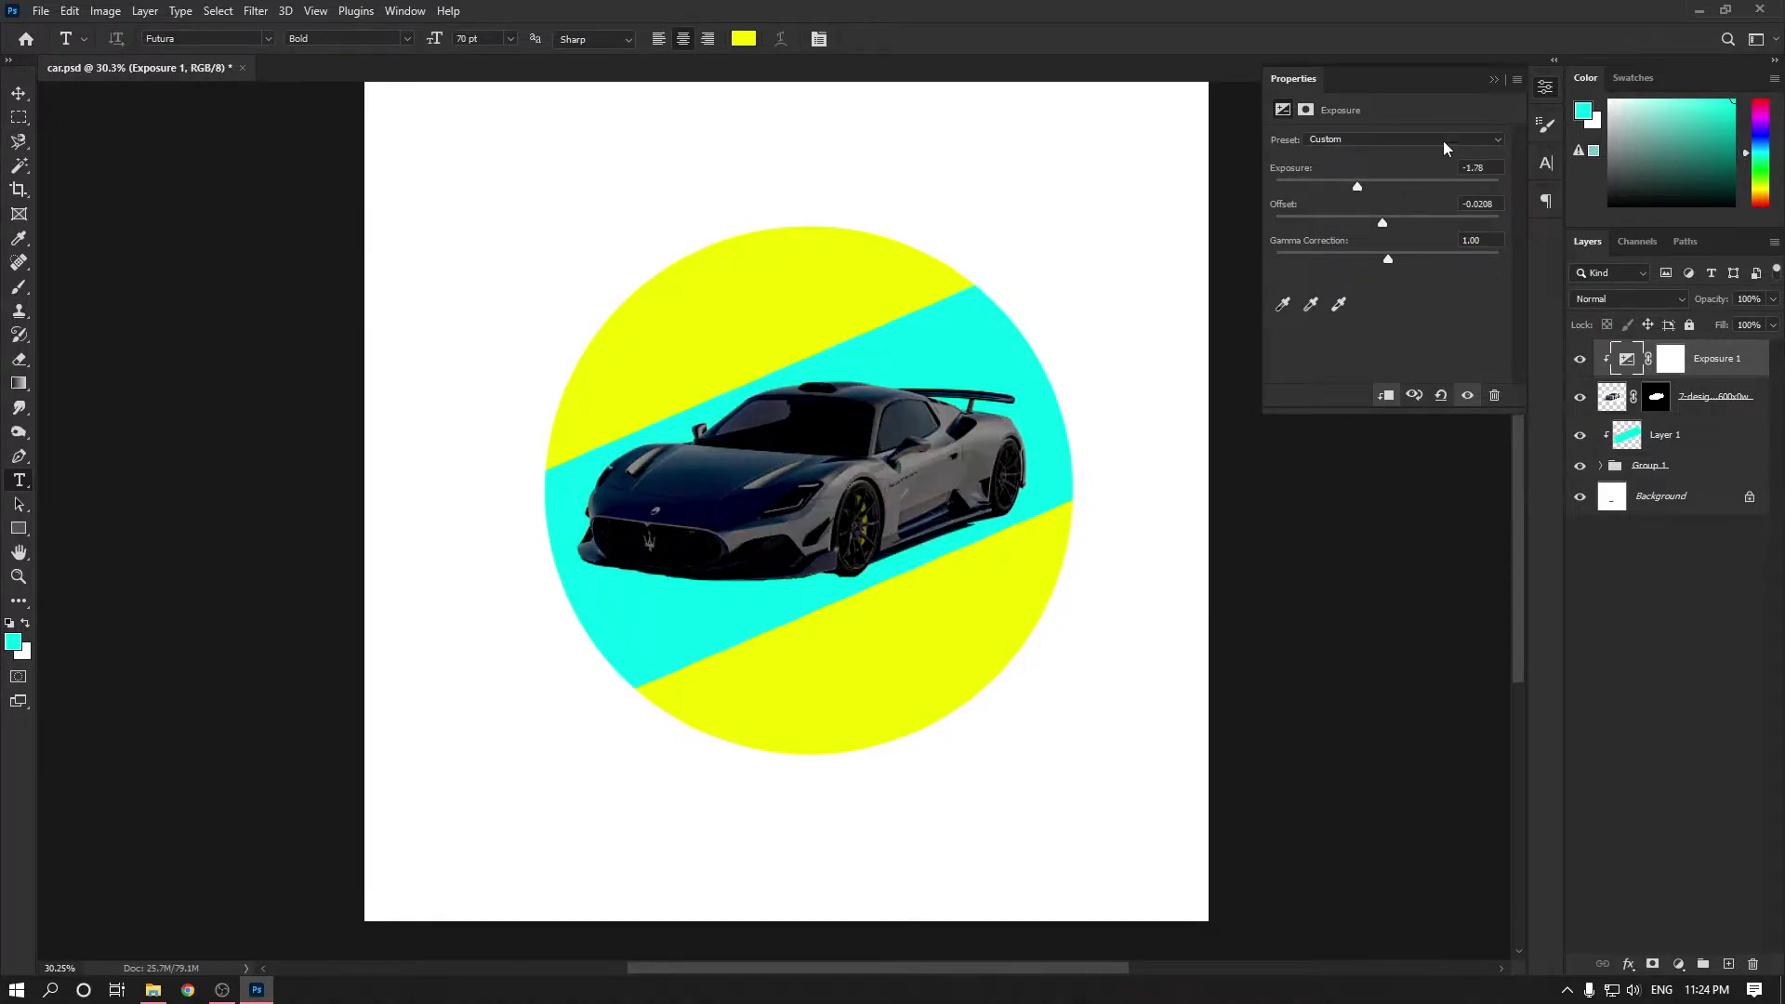
click(1494, 80)
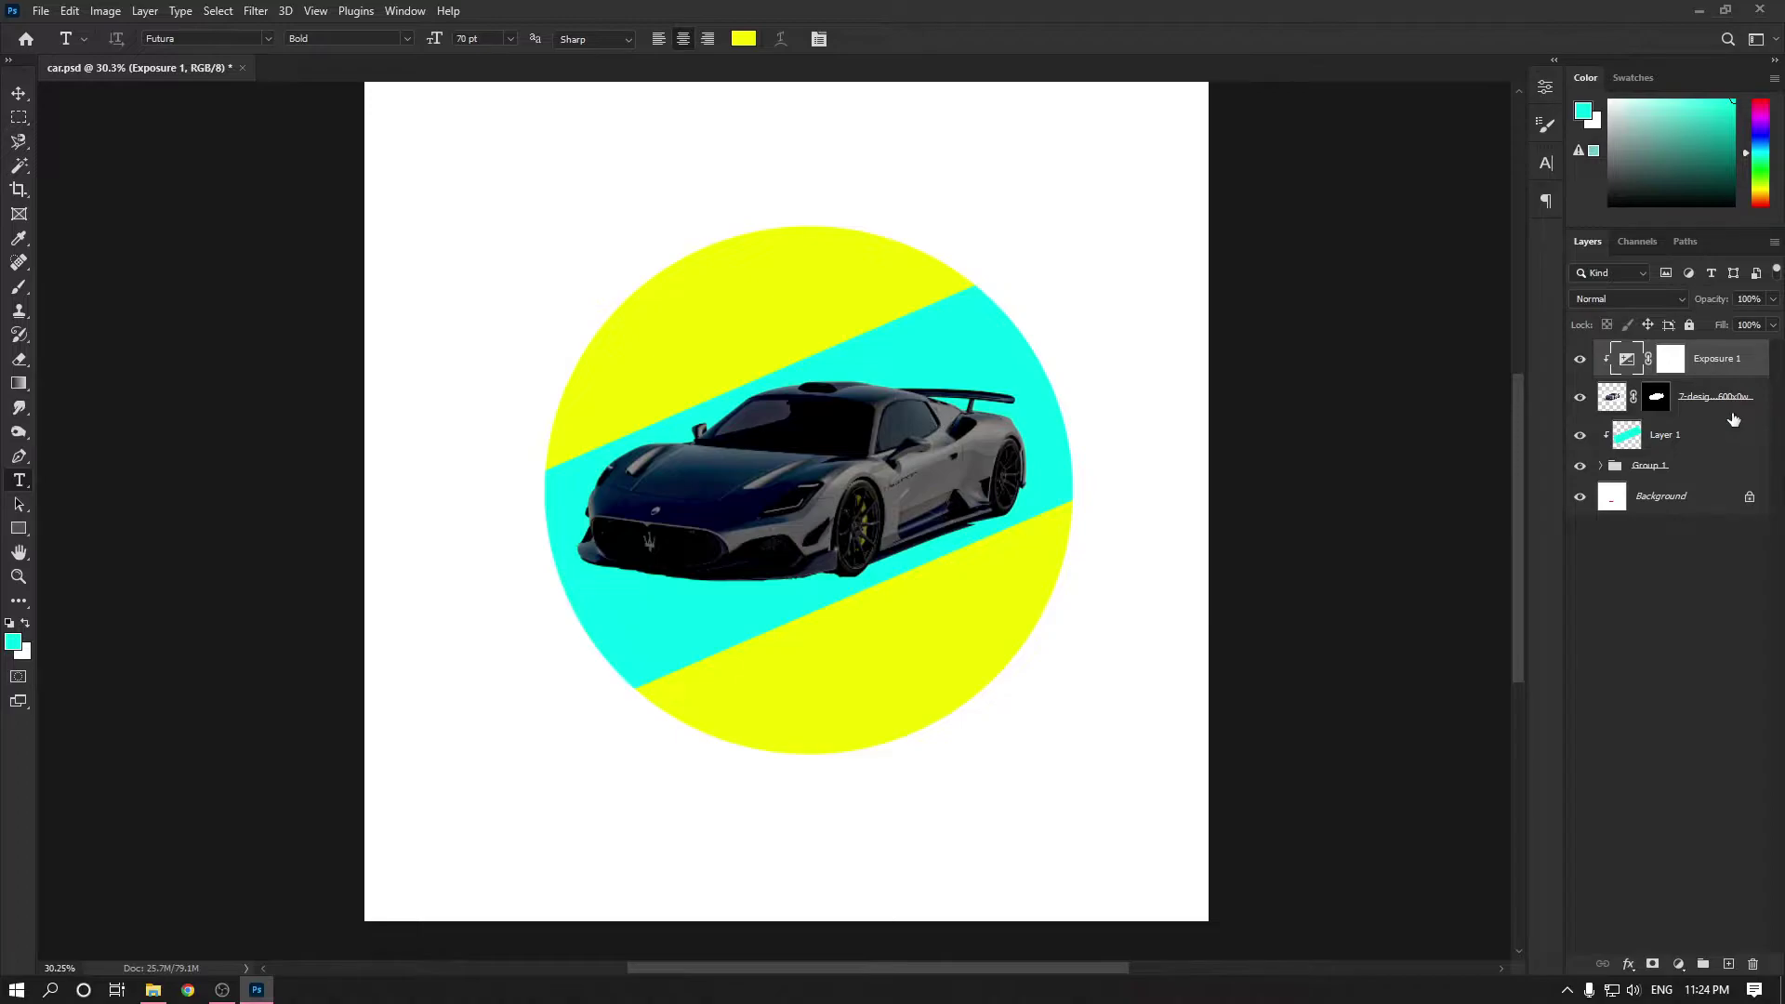
Add three empty layers above the Exposure layer, undoing any extra ones.
click(1730, 963)
click(1729, 964)
click(1730, 963)
click(1730, 964)
click(1730, 964)
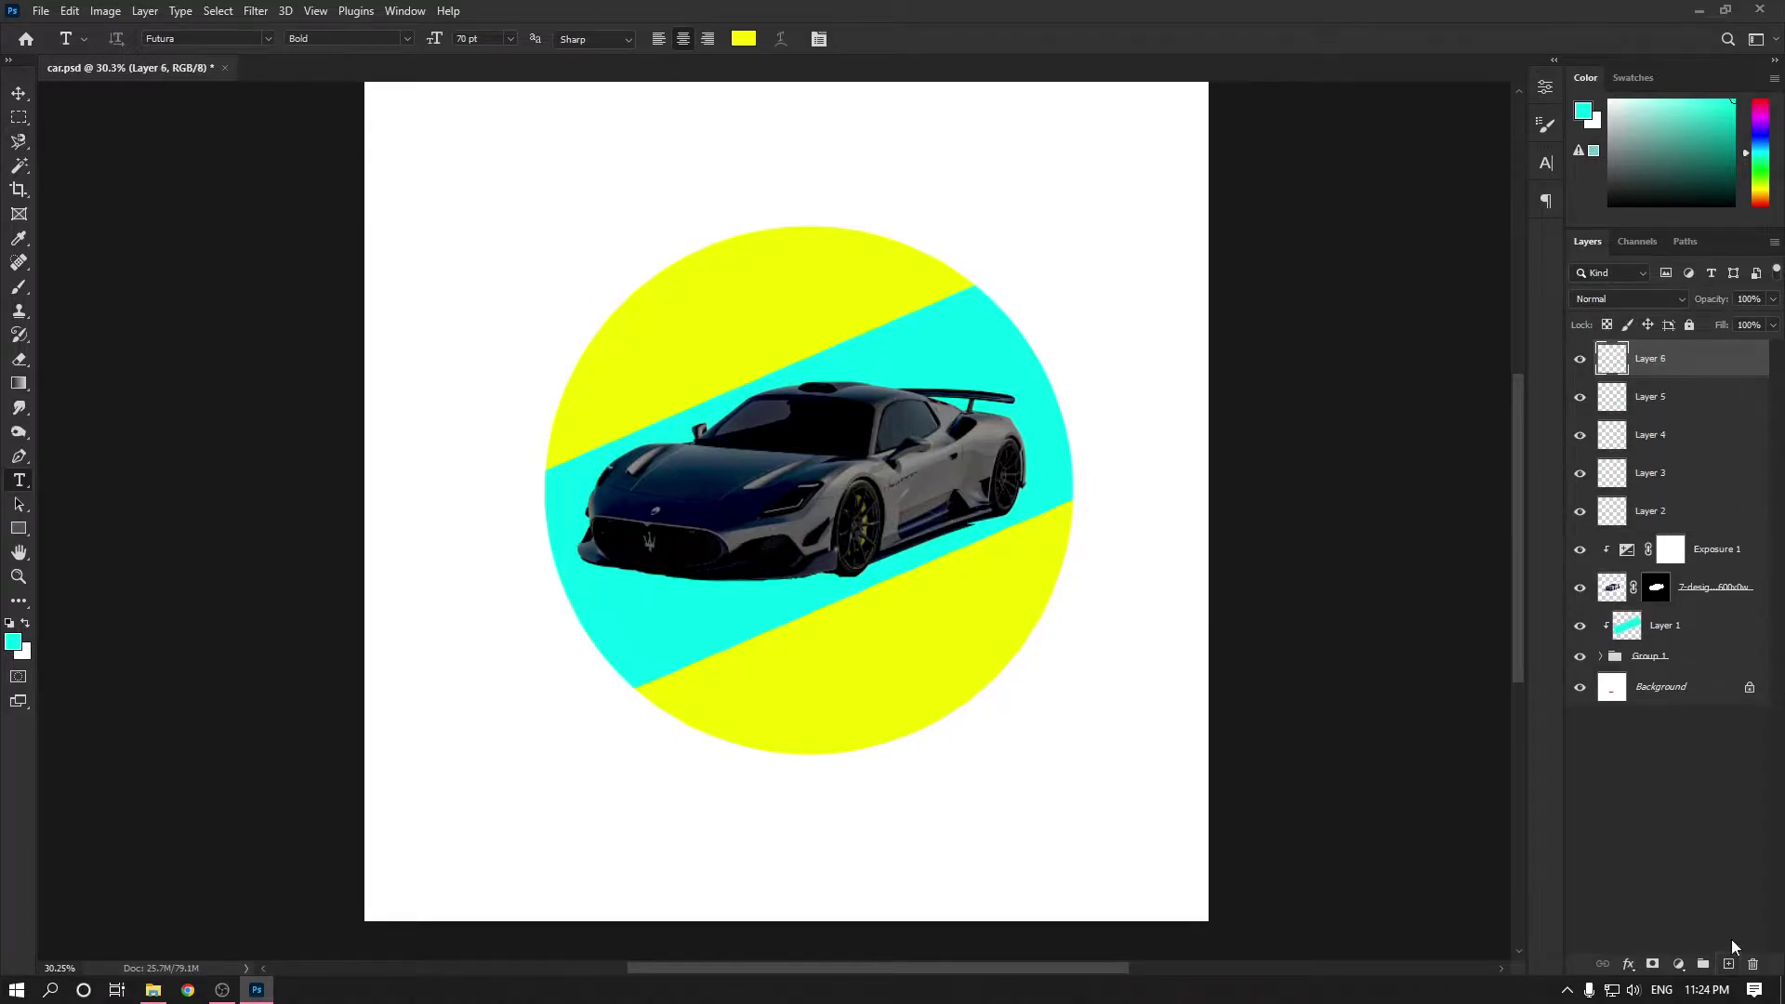
key(ctrl+z)
key(ctrl+z)
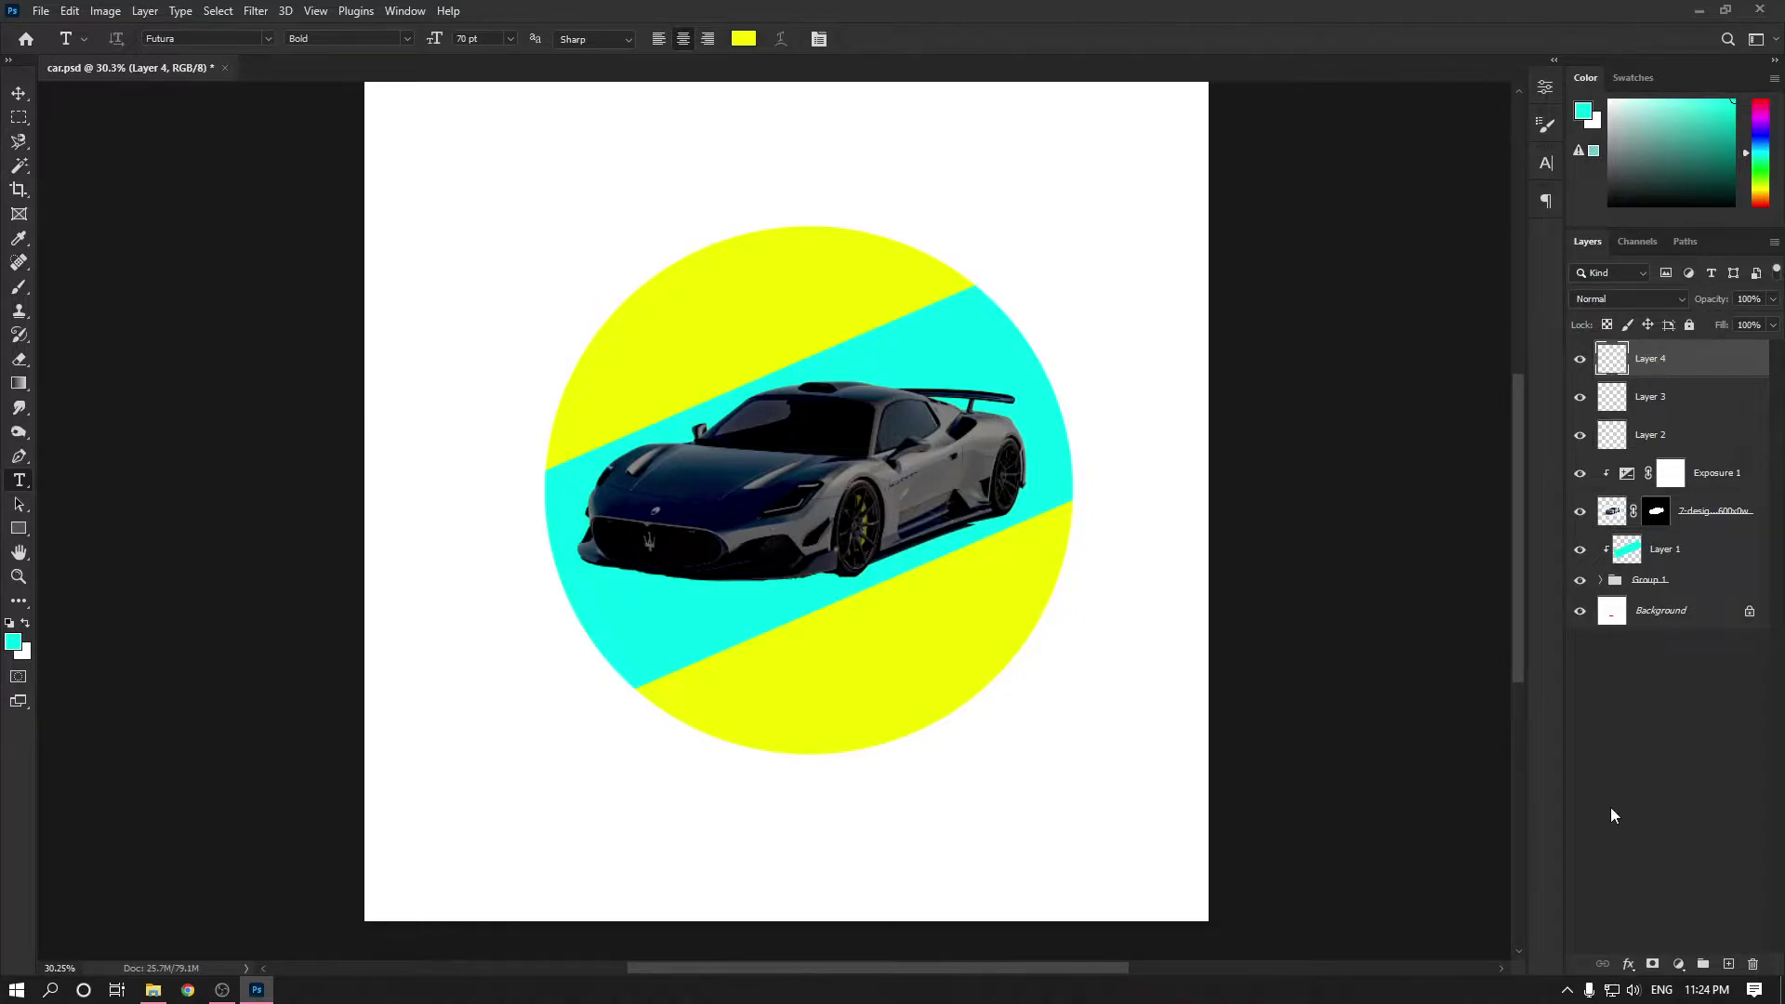
Reopen the Exposure layer's settings and set its exposure to +1.11.
click(1628, 476)
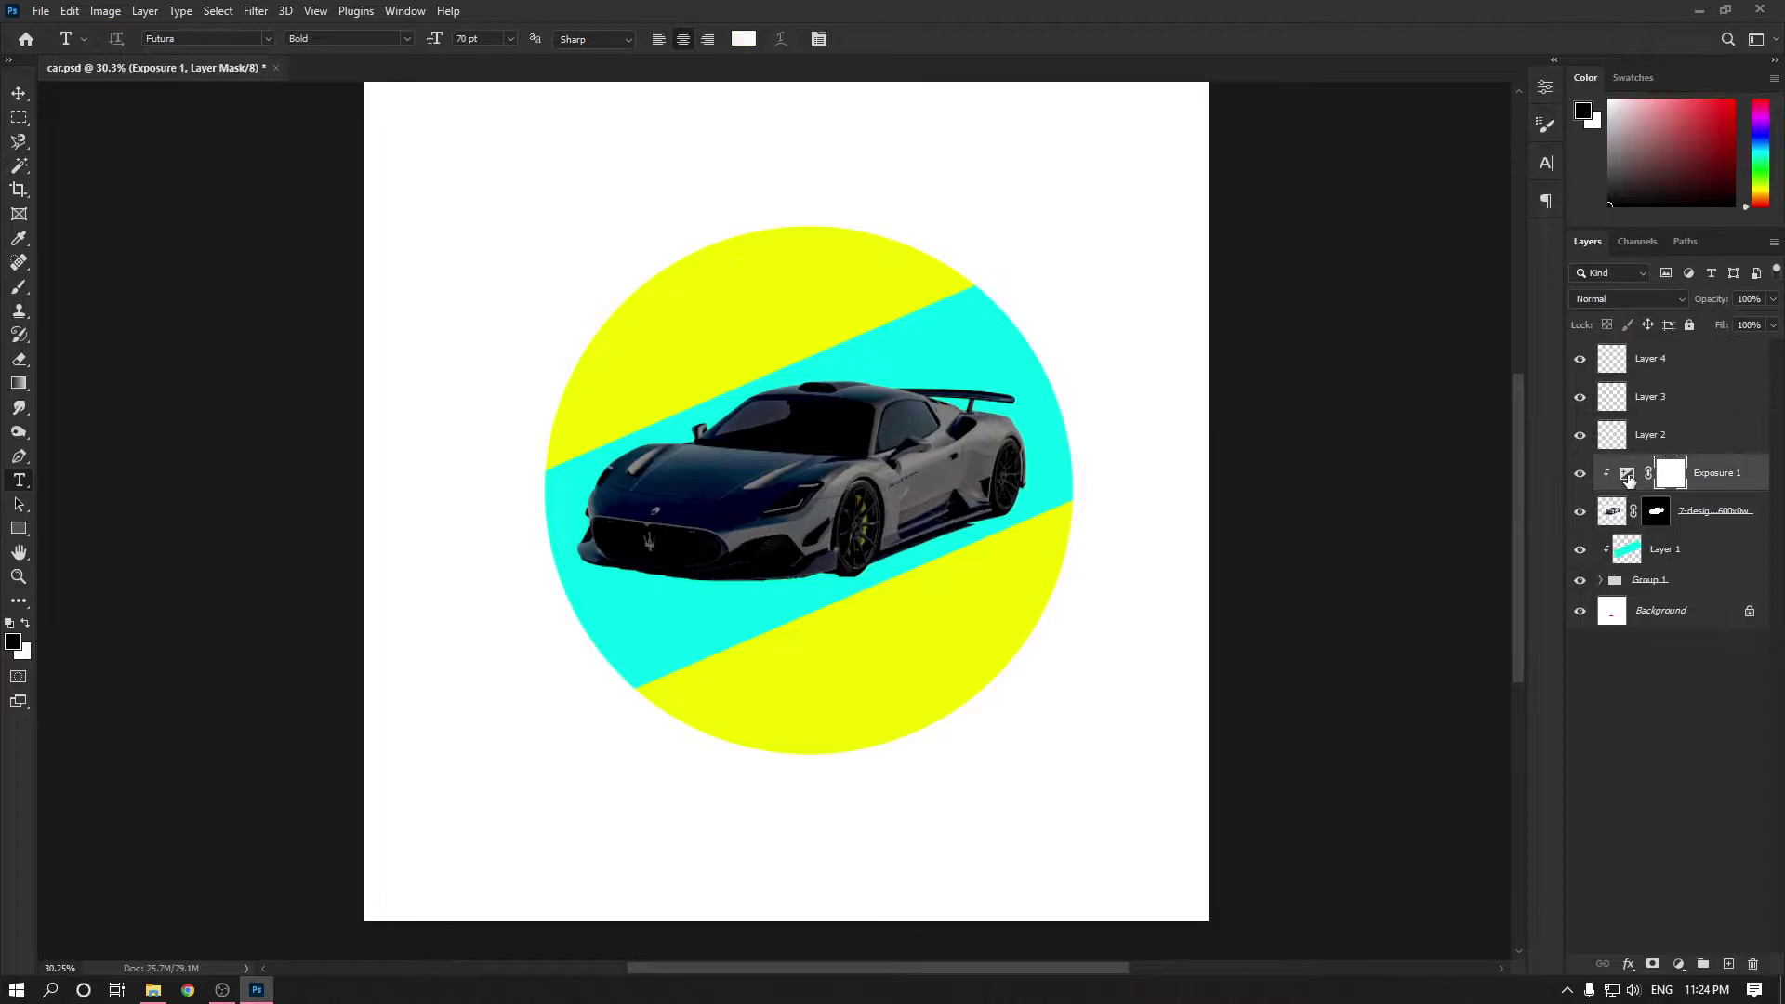
double_click(1628, 476)
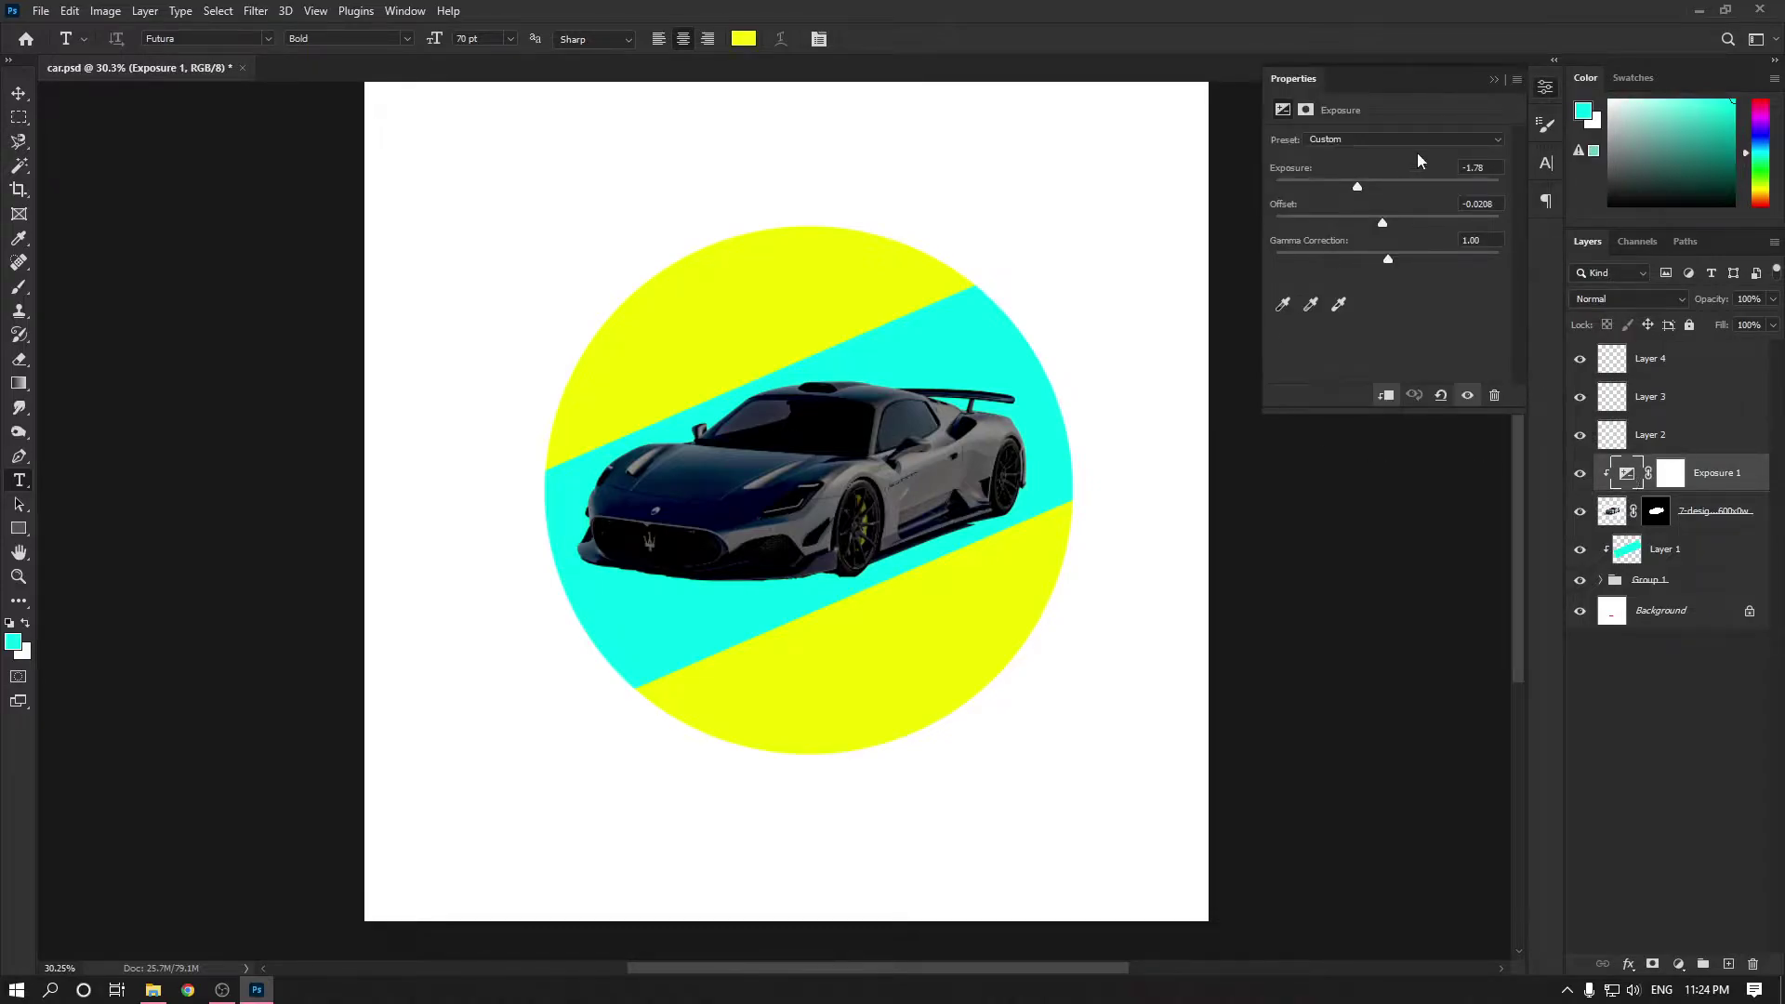
drag(1359, 191, 1399, 192)
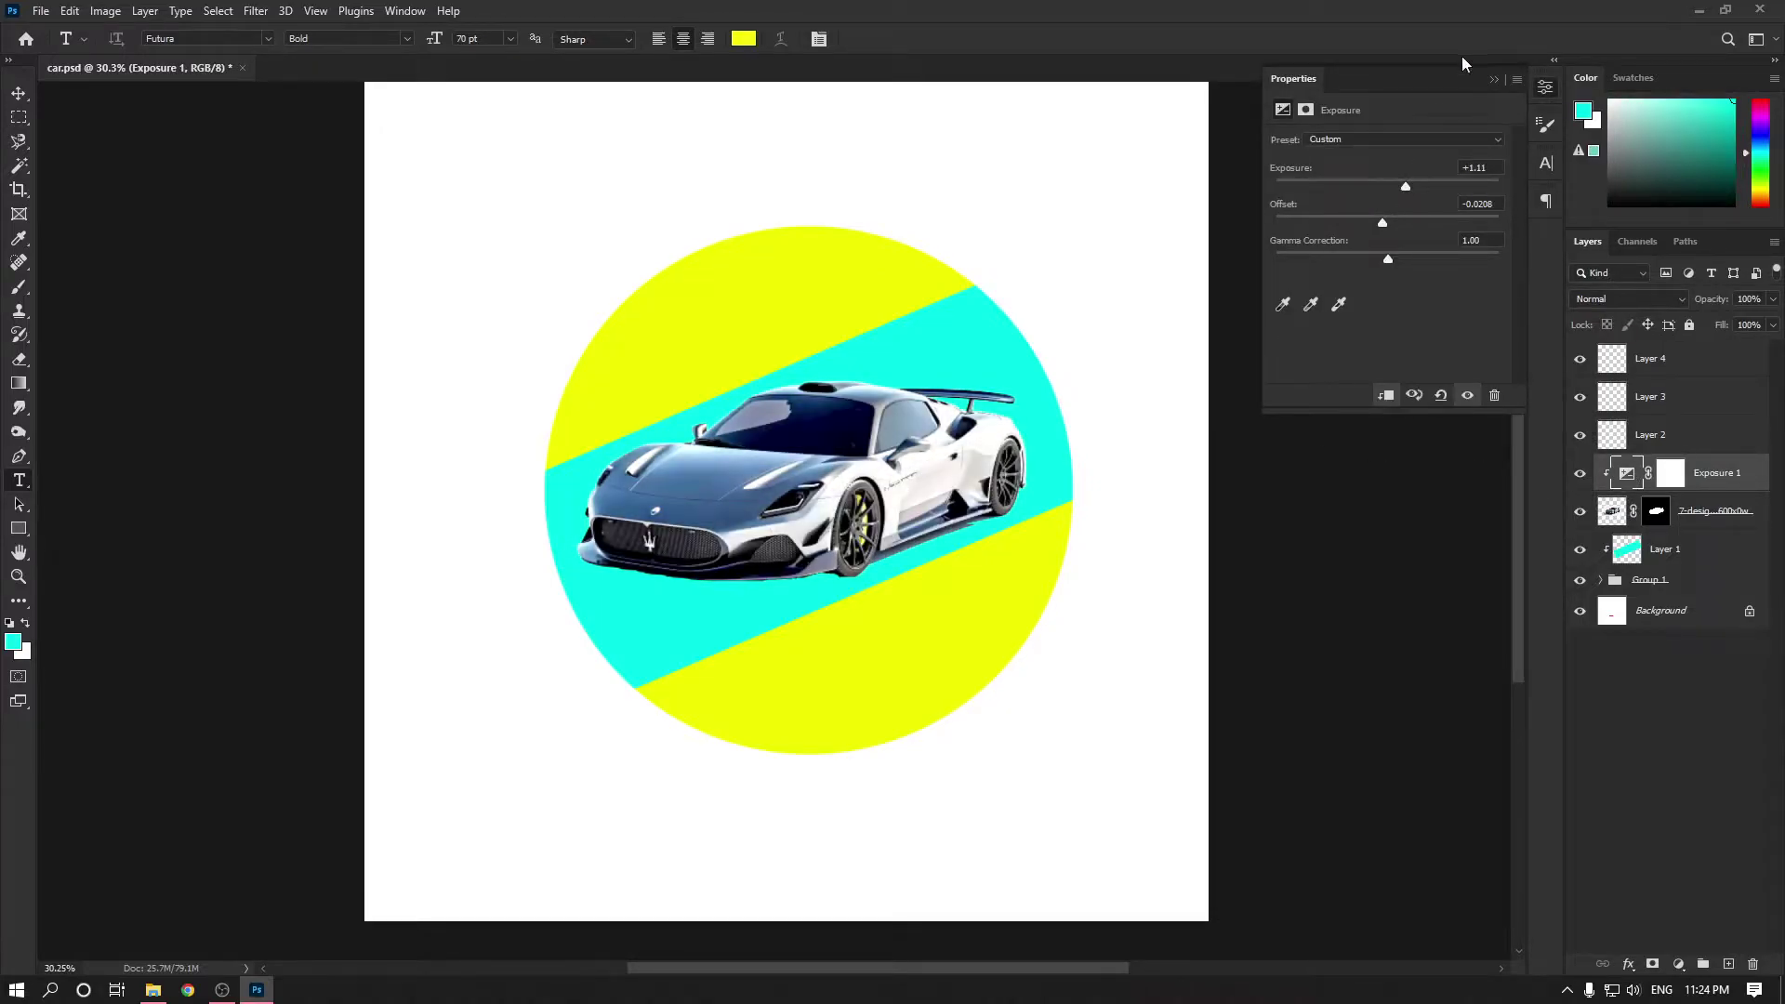
click(1495, 80)
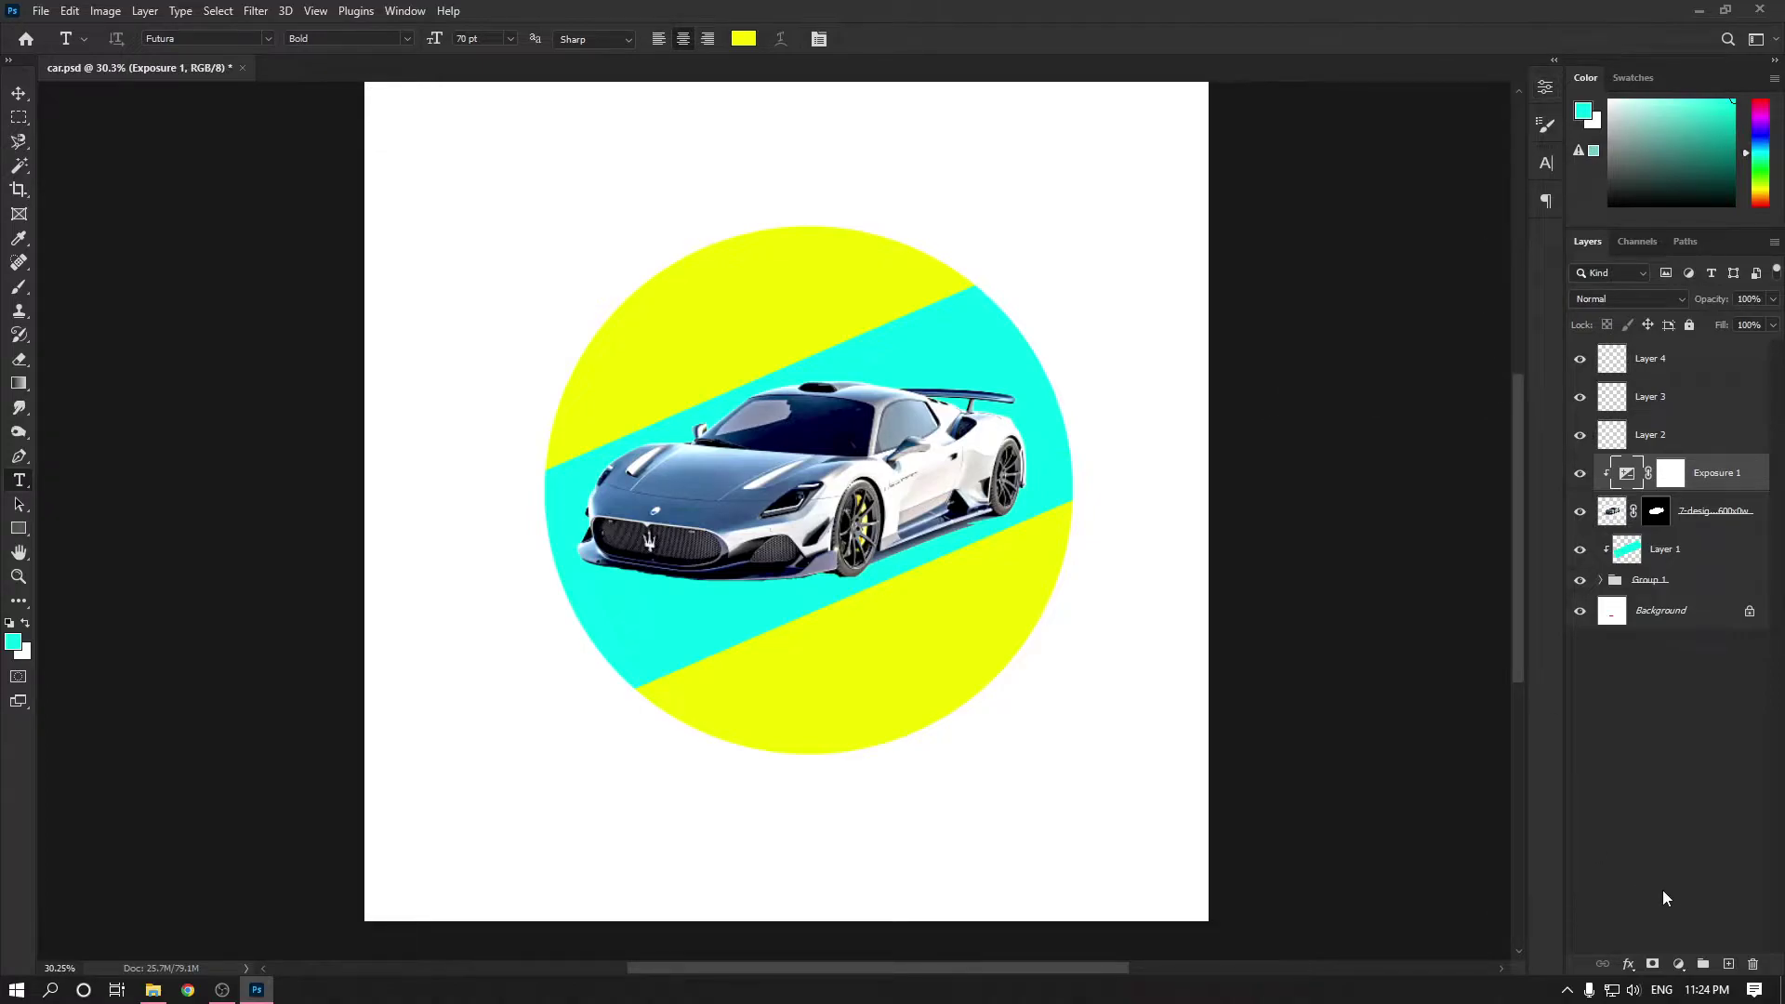
Delete the Exposure adjustment layer together with the three empty layers above it.
shift+click(1713, 371)
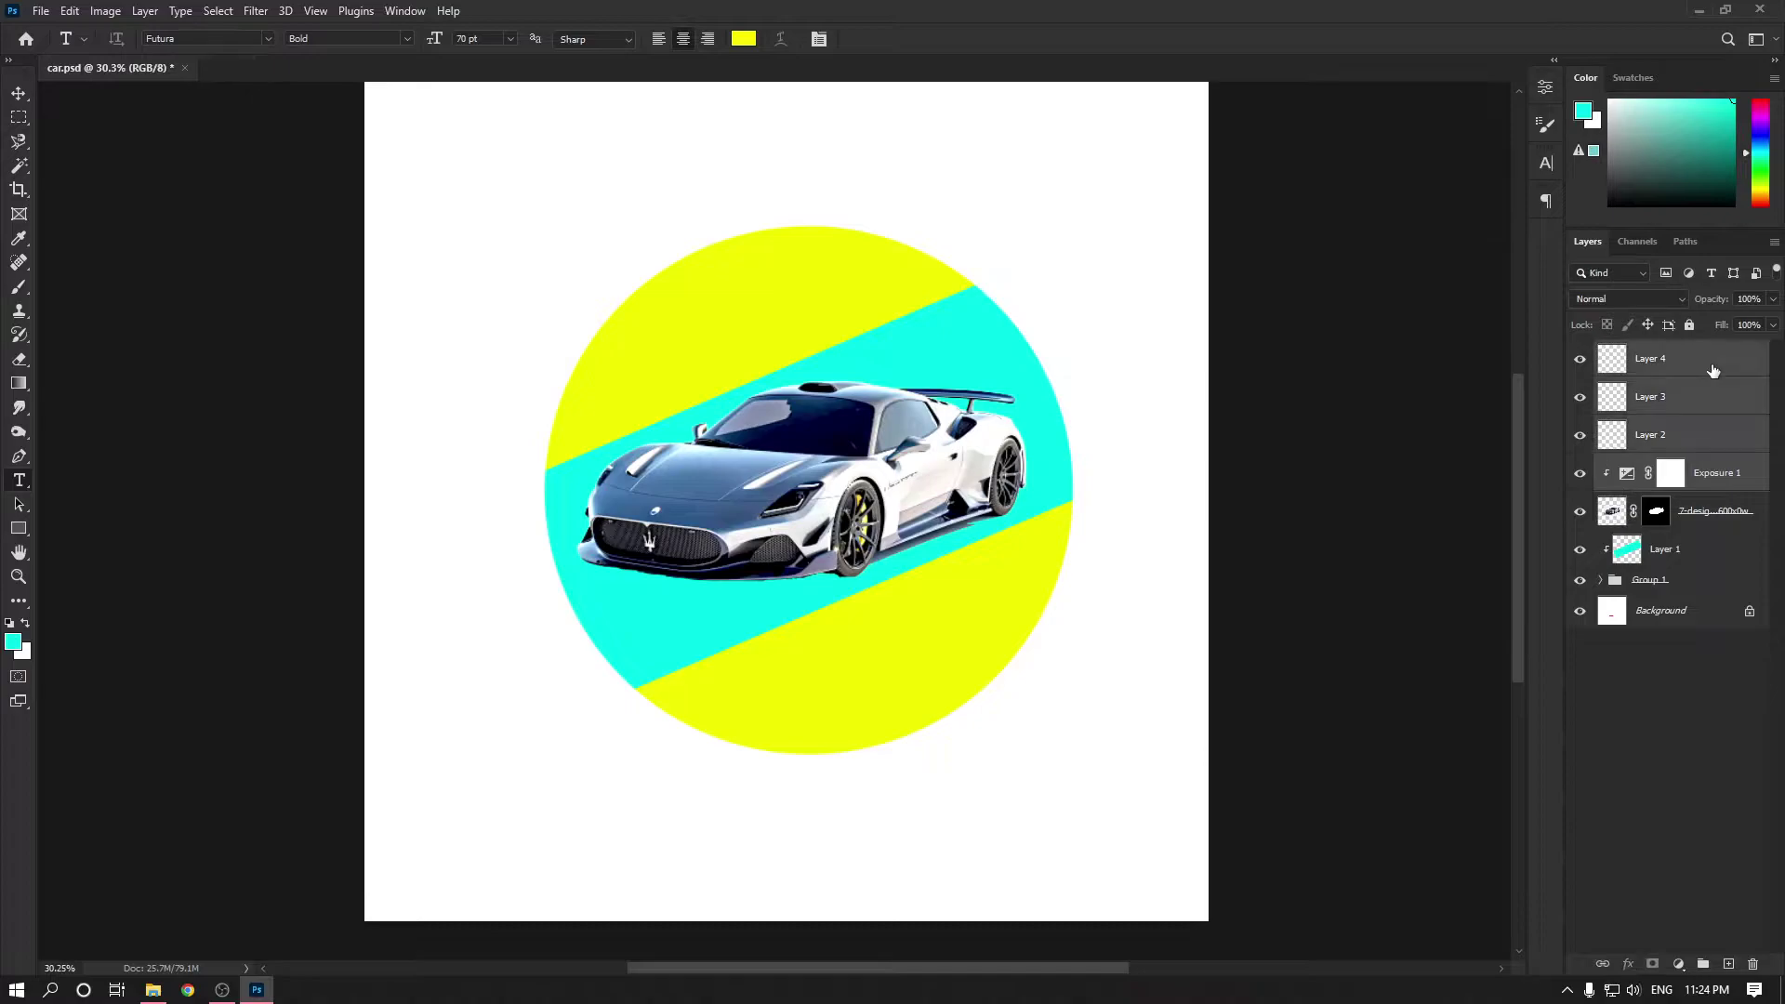
key(Delete)
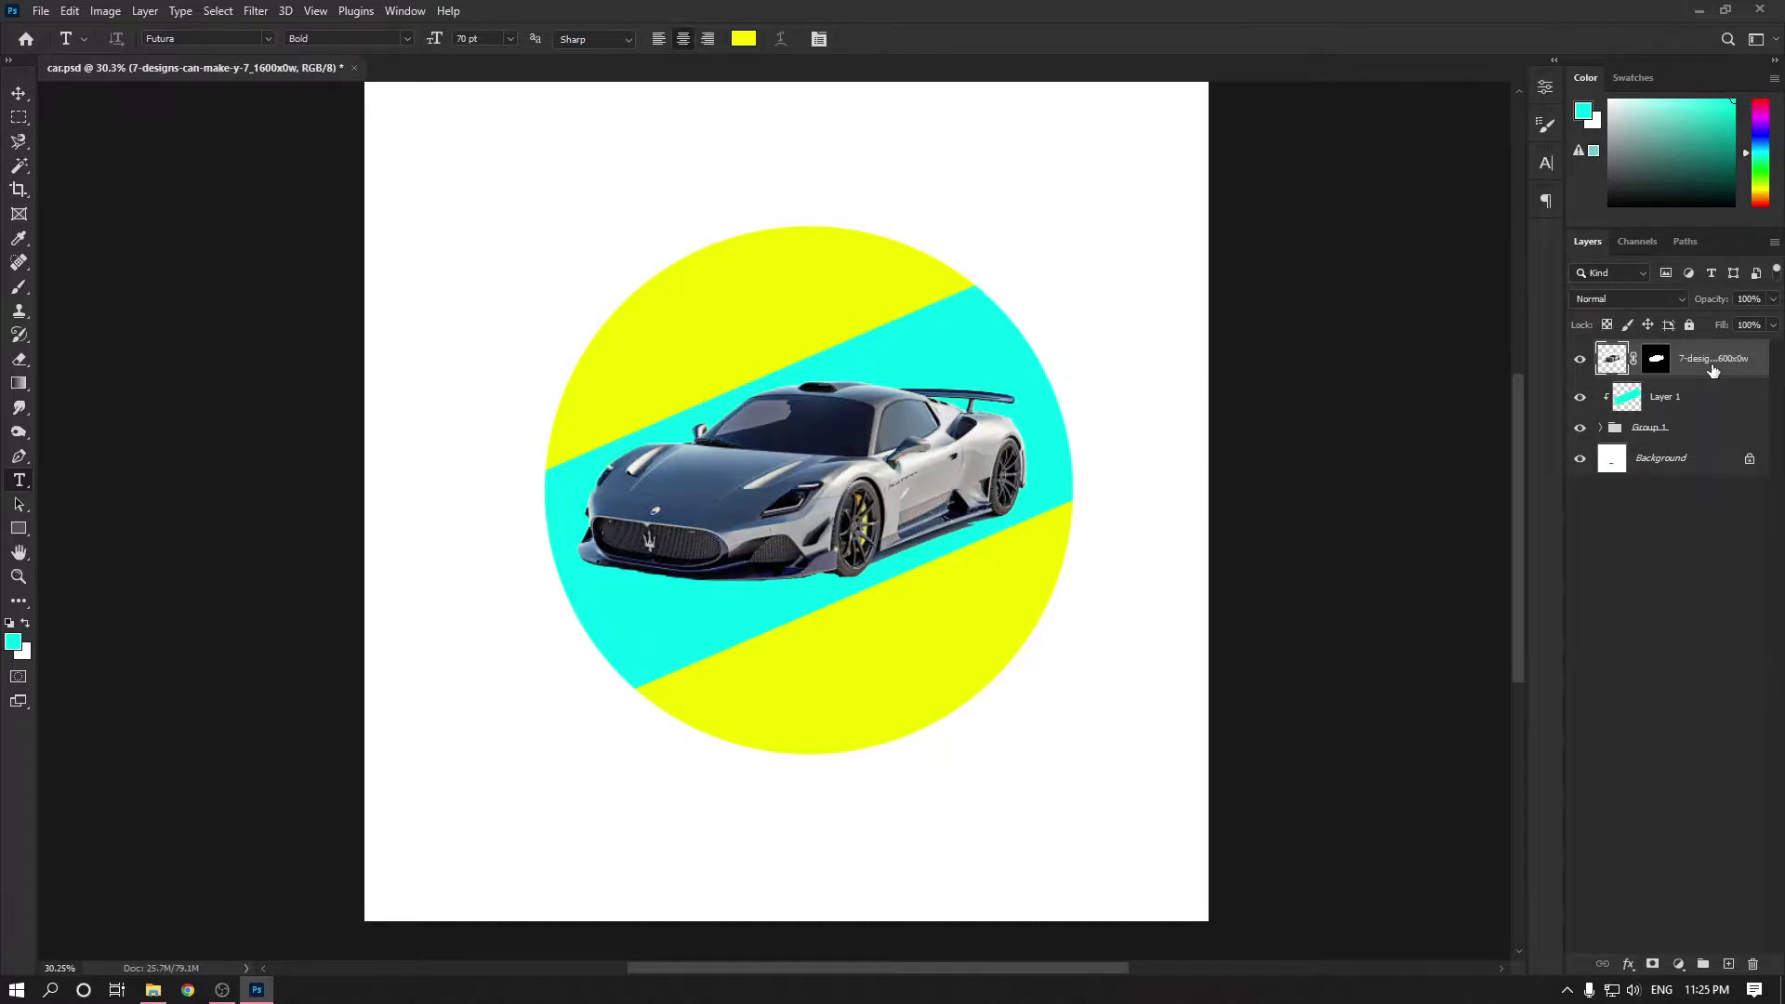
click(1680, 968)
click(1679, 968)
click(1629, 734)
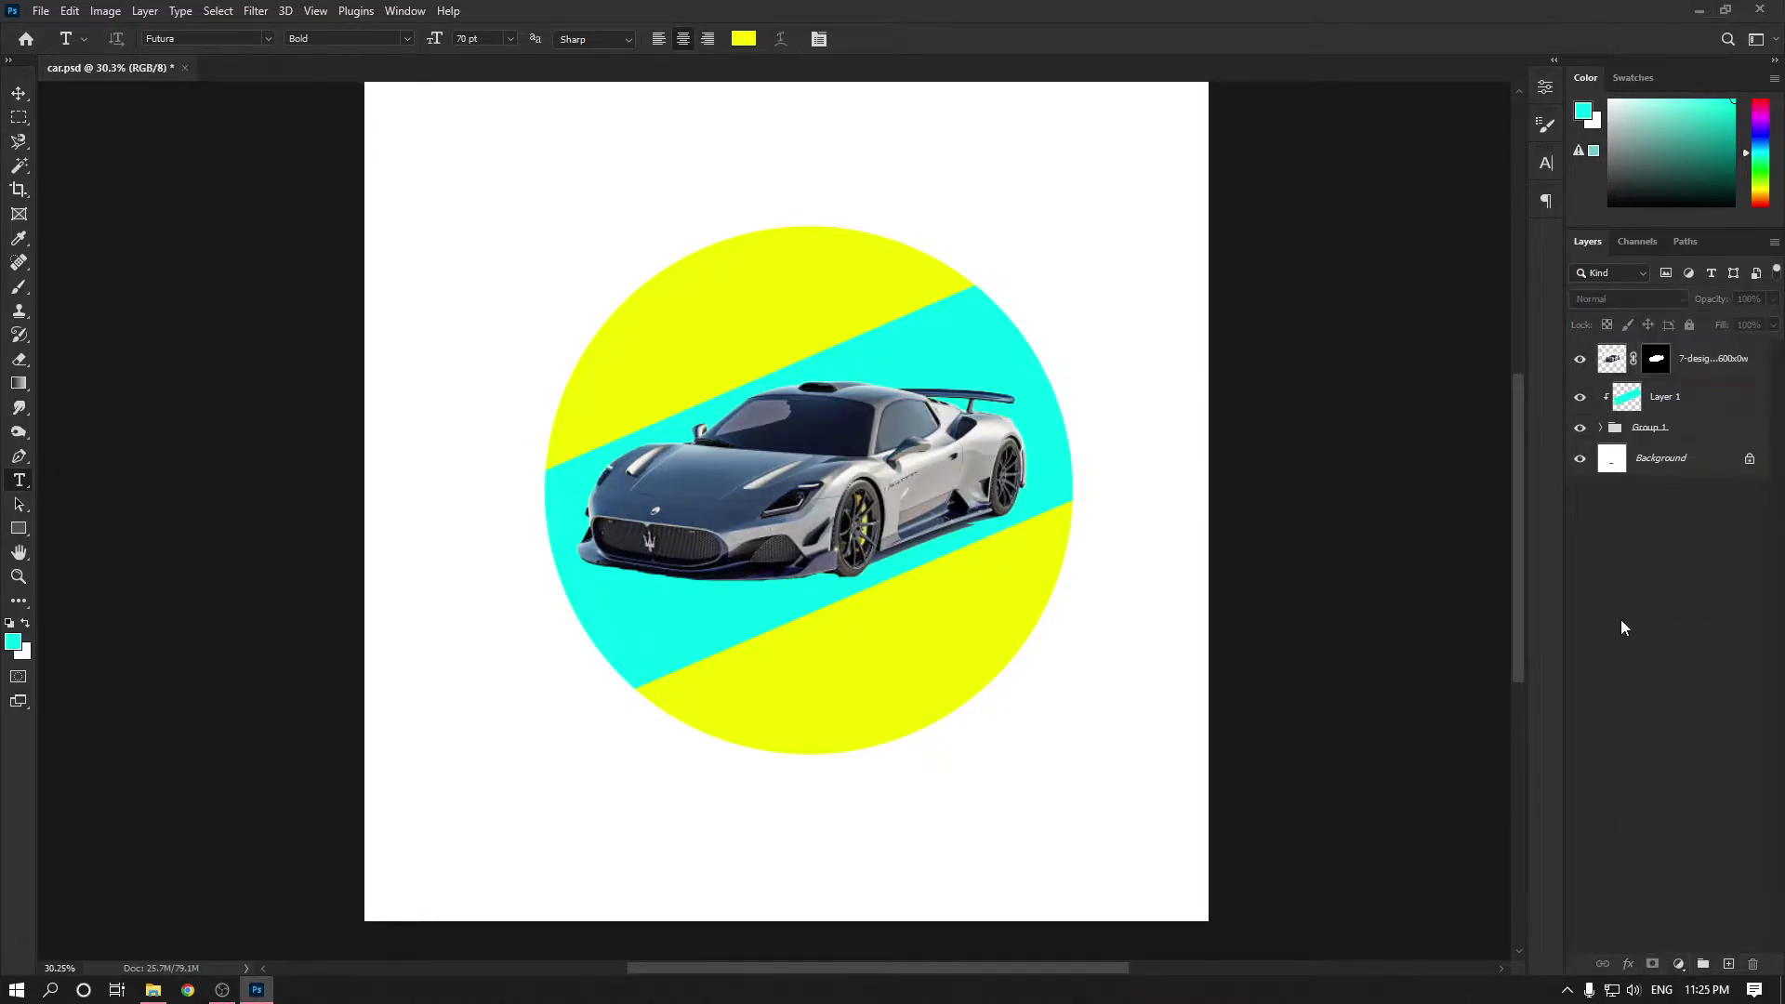
click(1680, 965)
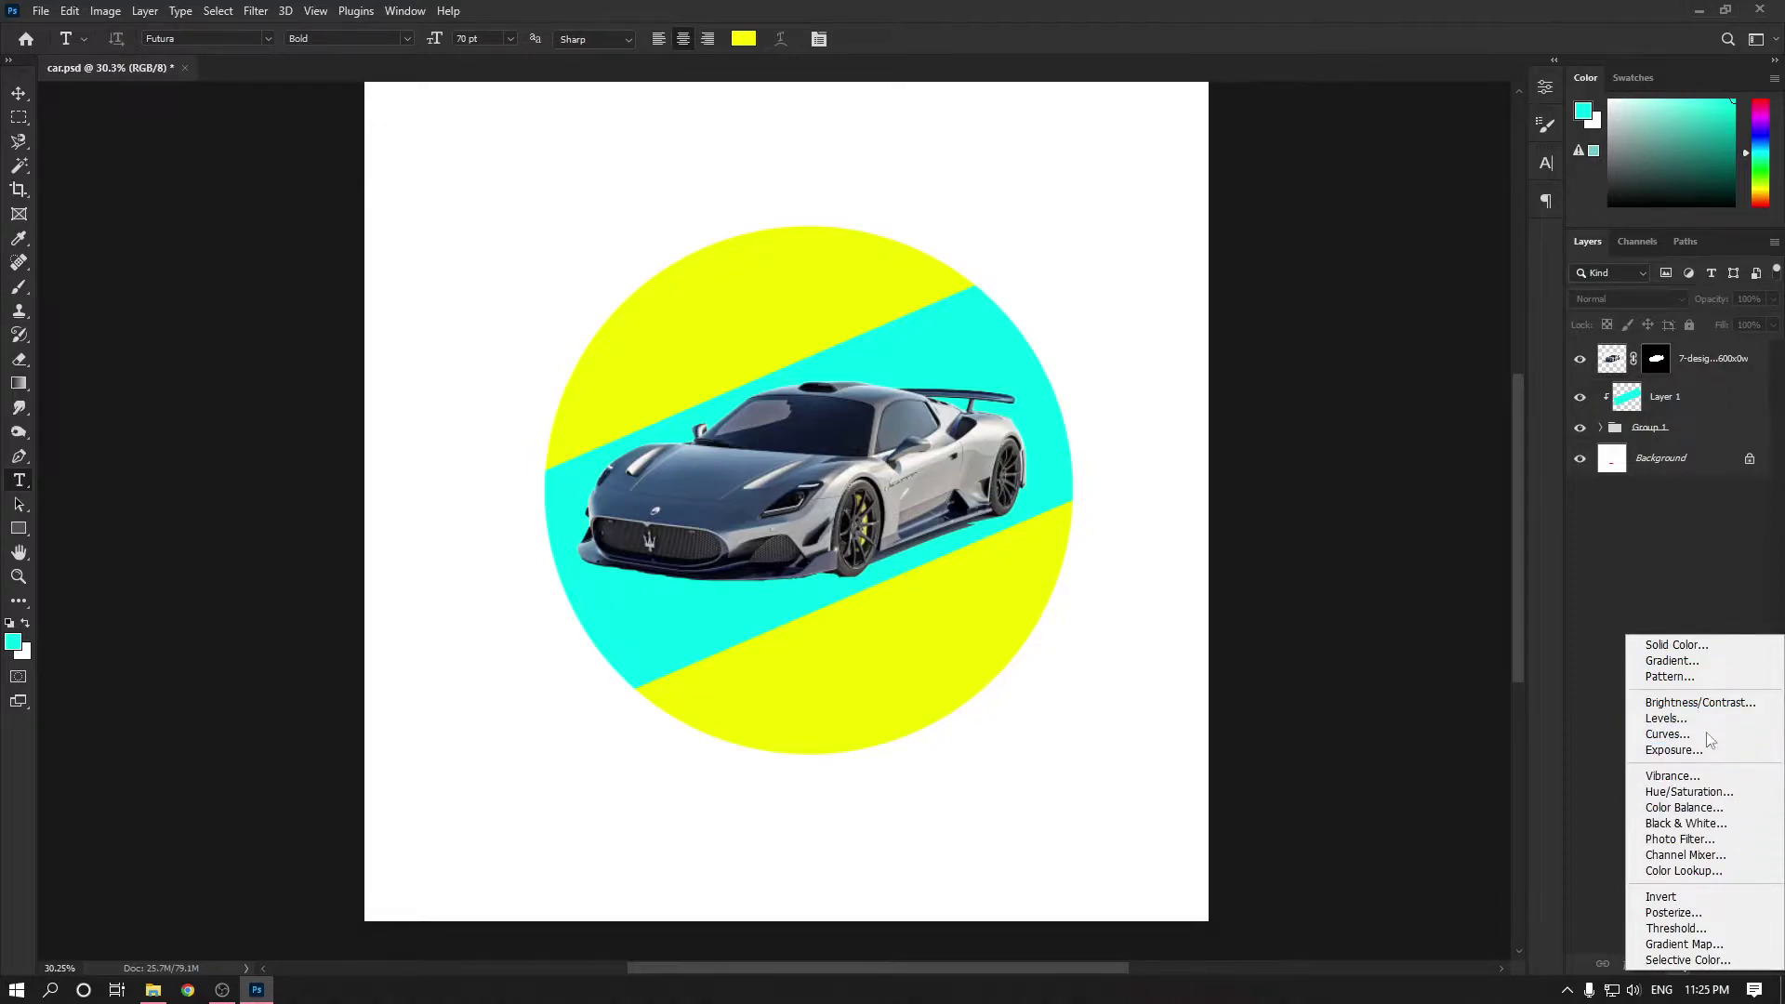
click(1655, 552)
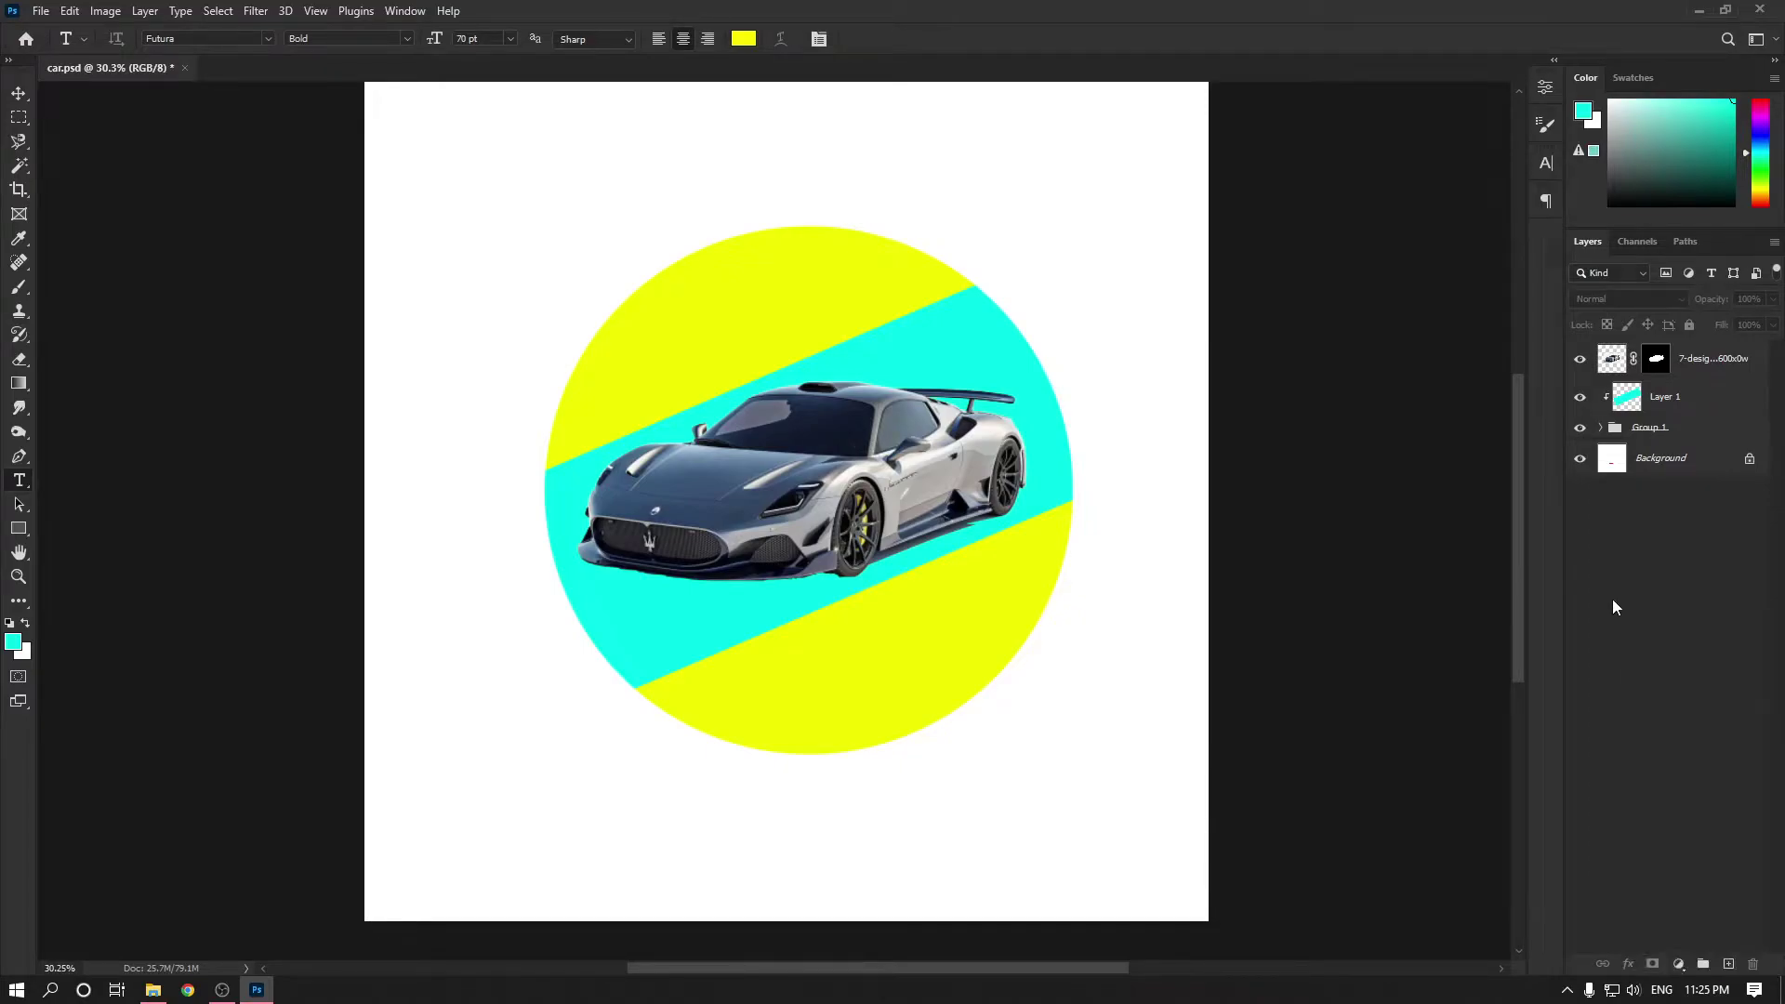
click(1611, 366)
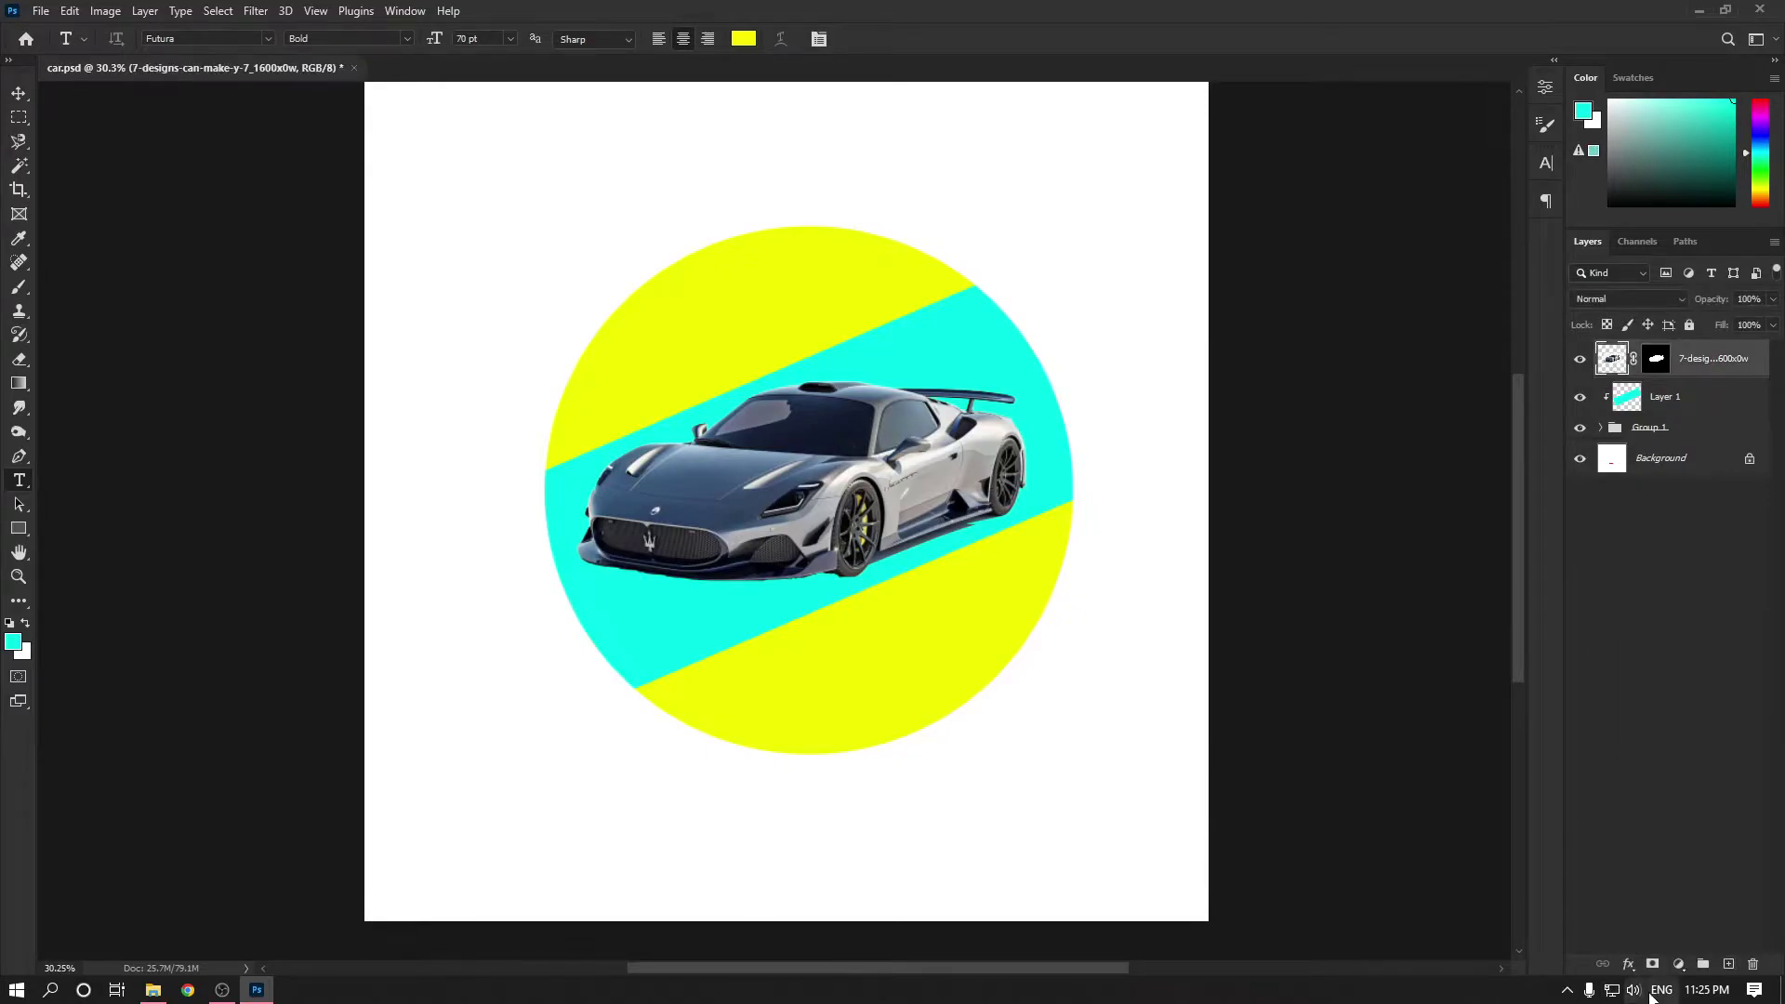
click(1629, 965)
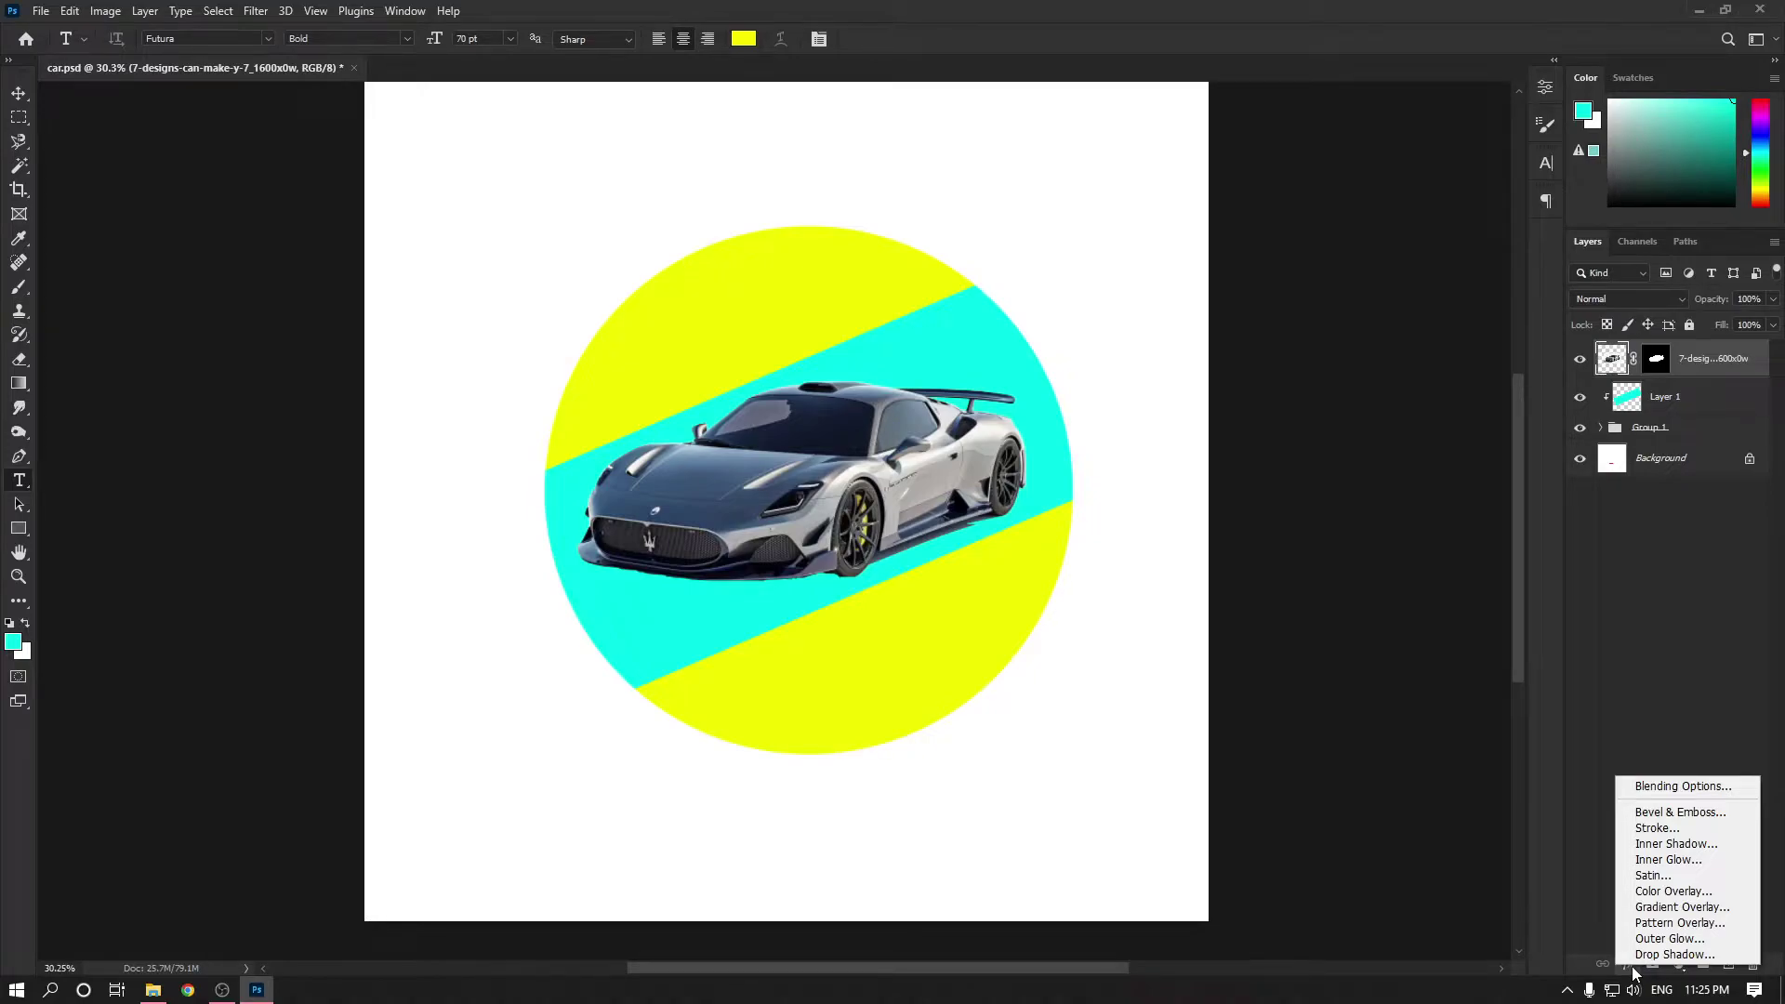
click(1642, 953)
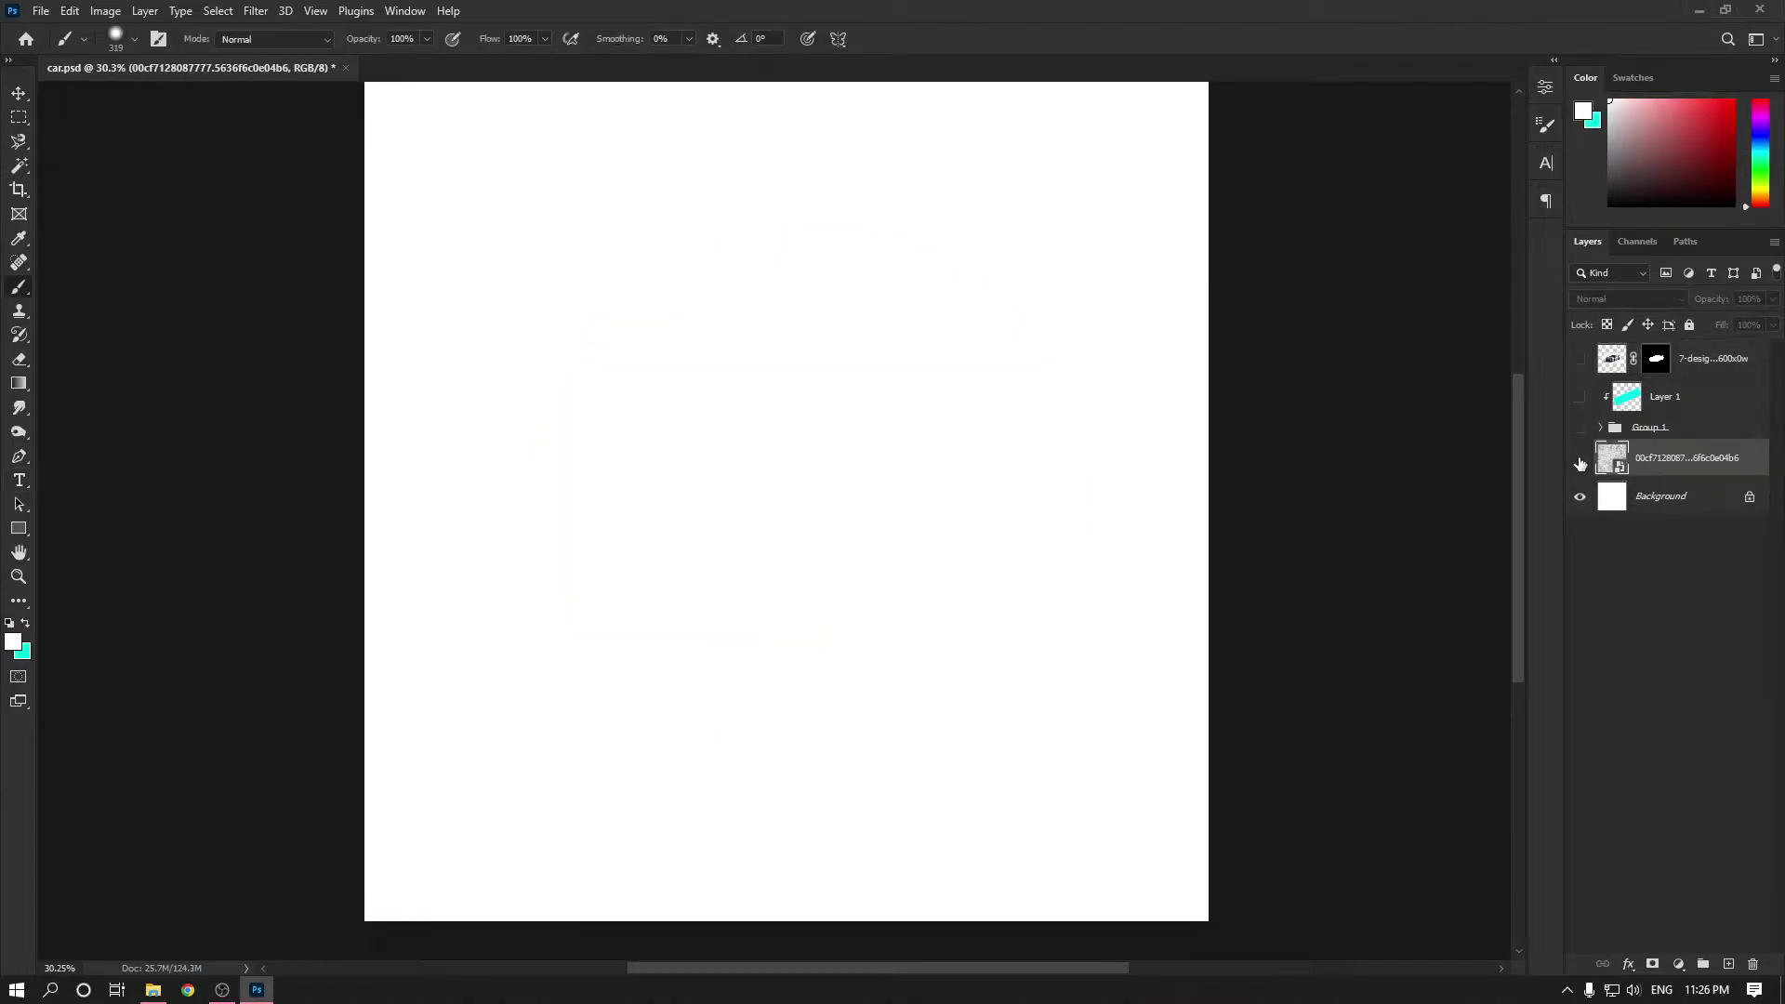
Show the wall texture layer and add a new layer named brush directly above it.
click(1580, 457)
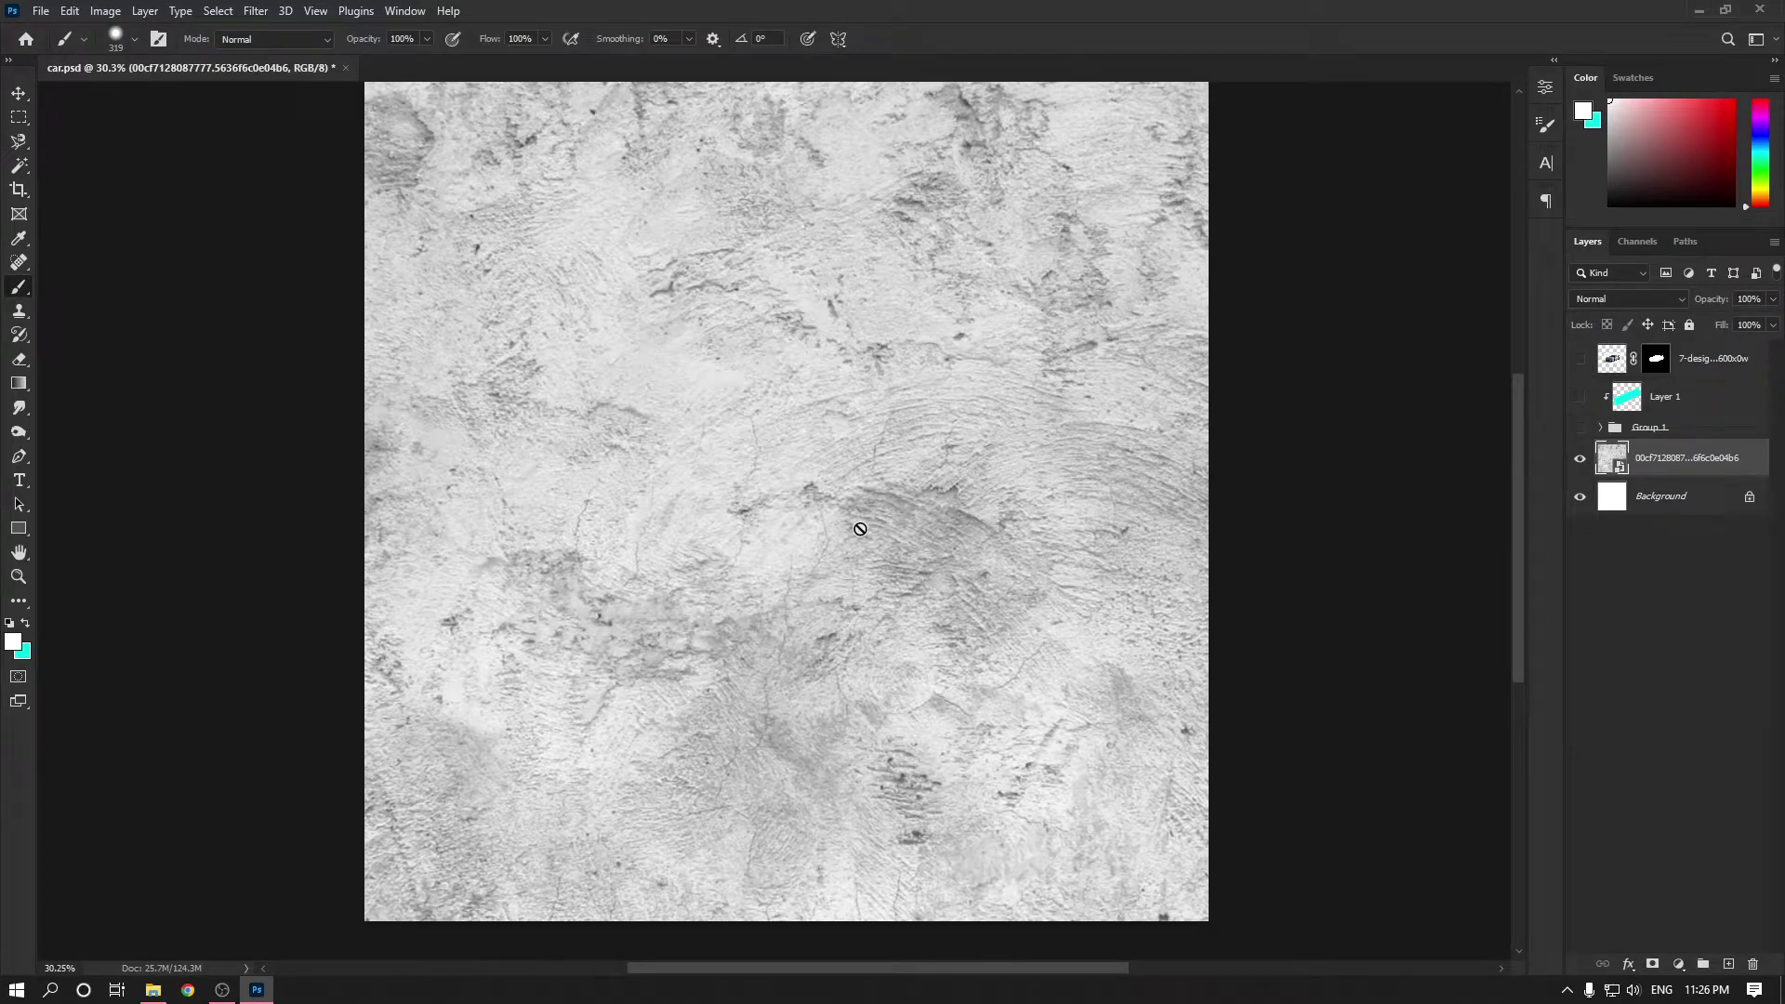
click(1628, 965)
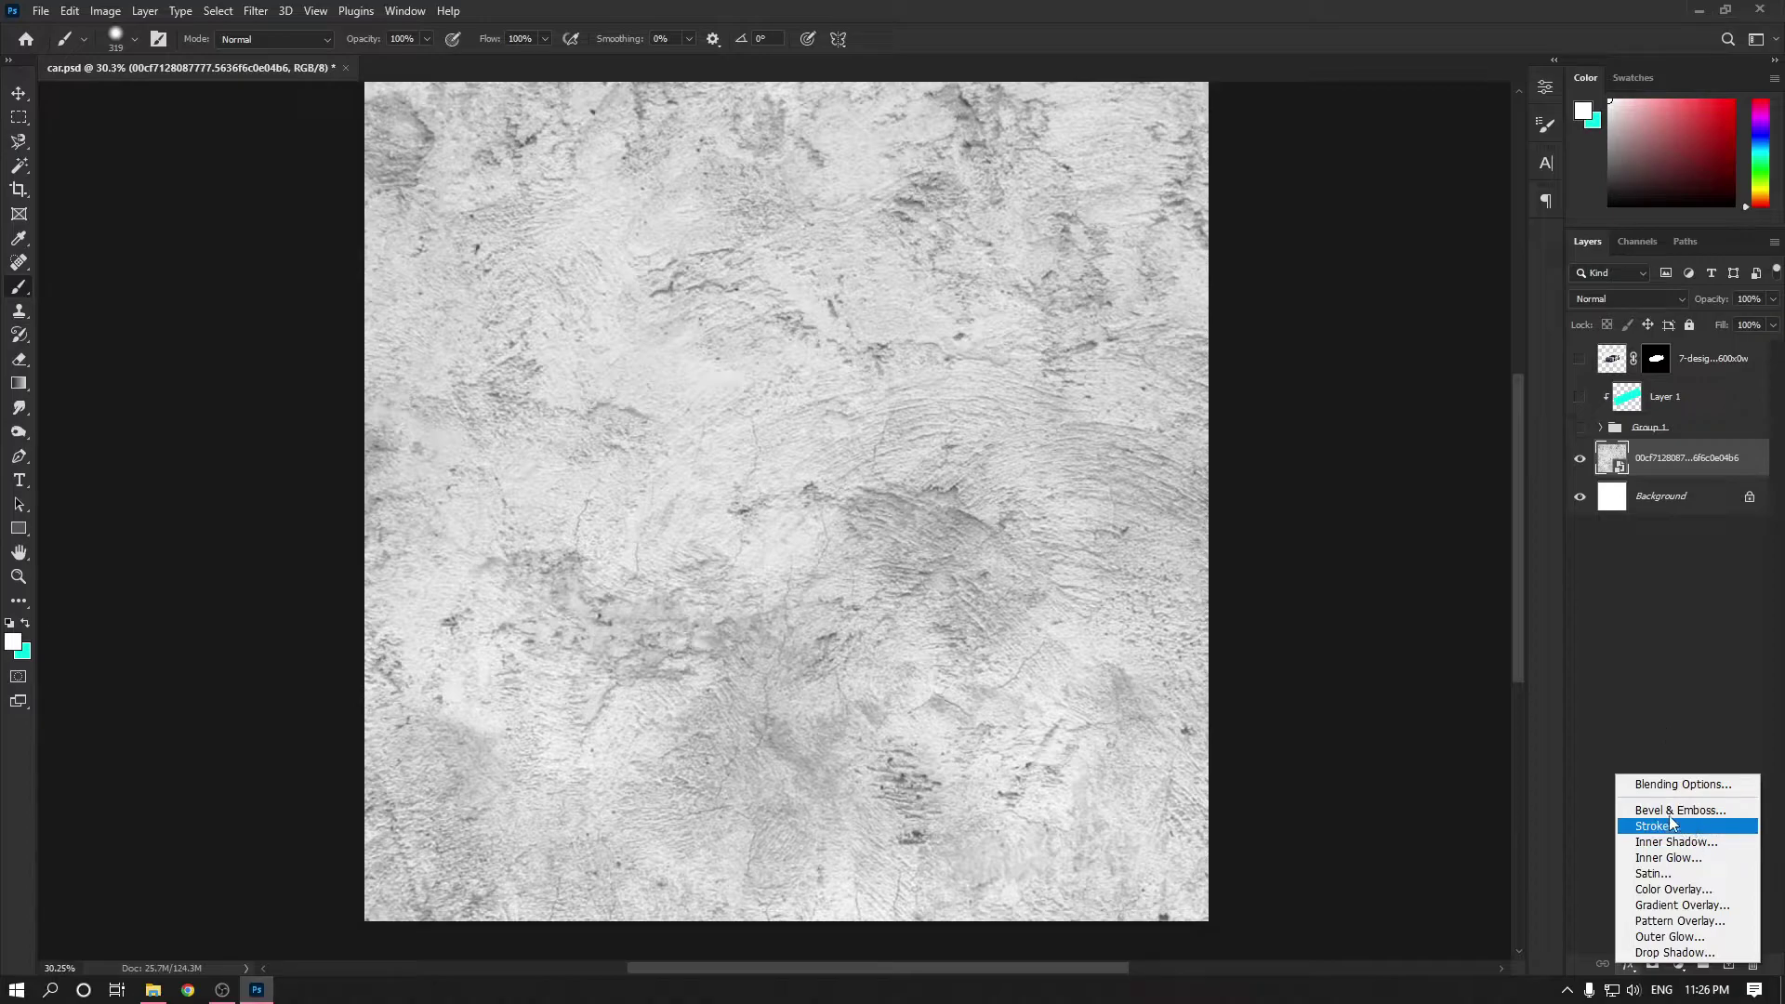
click(1633, 645)
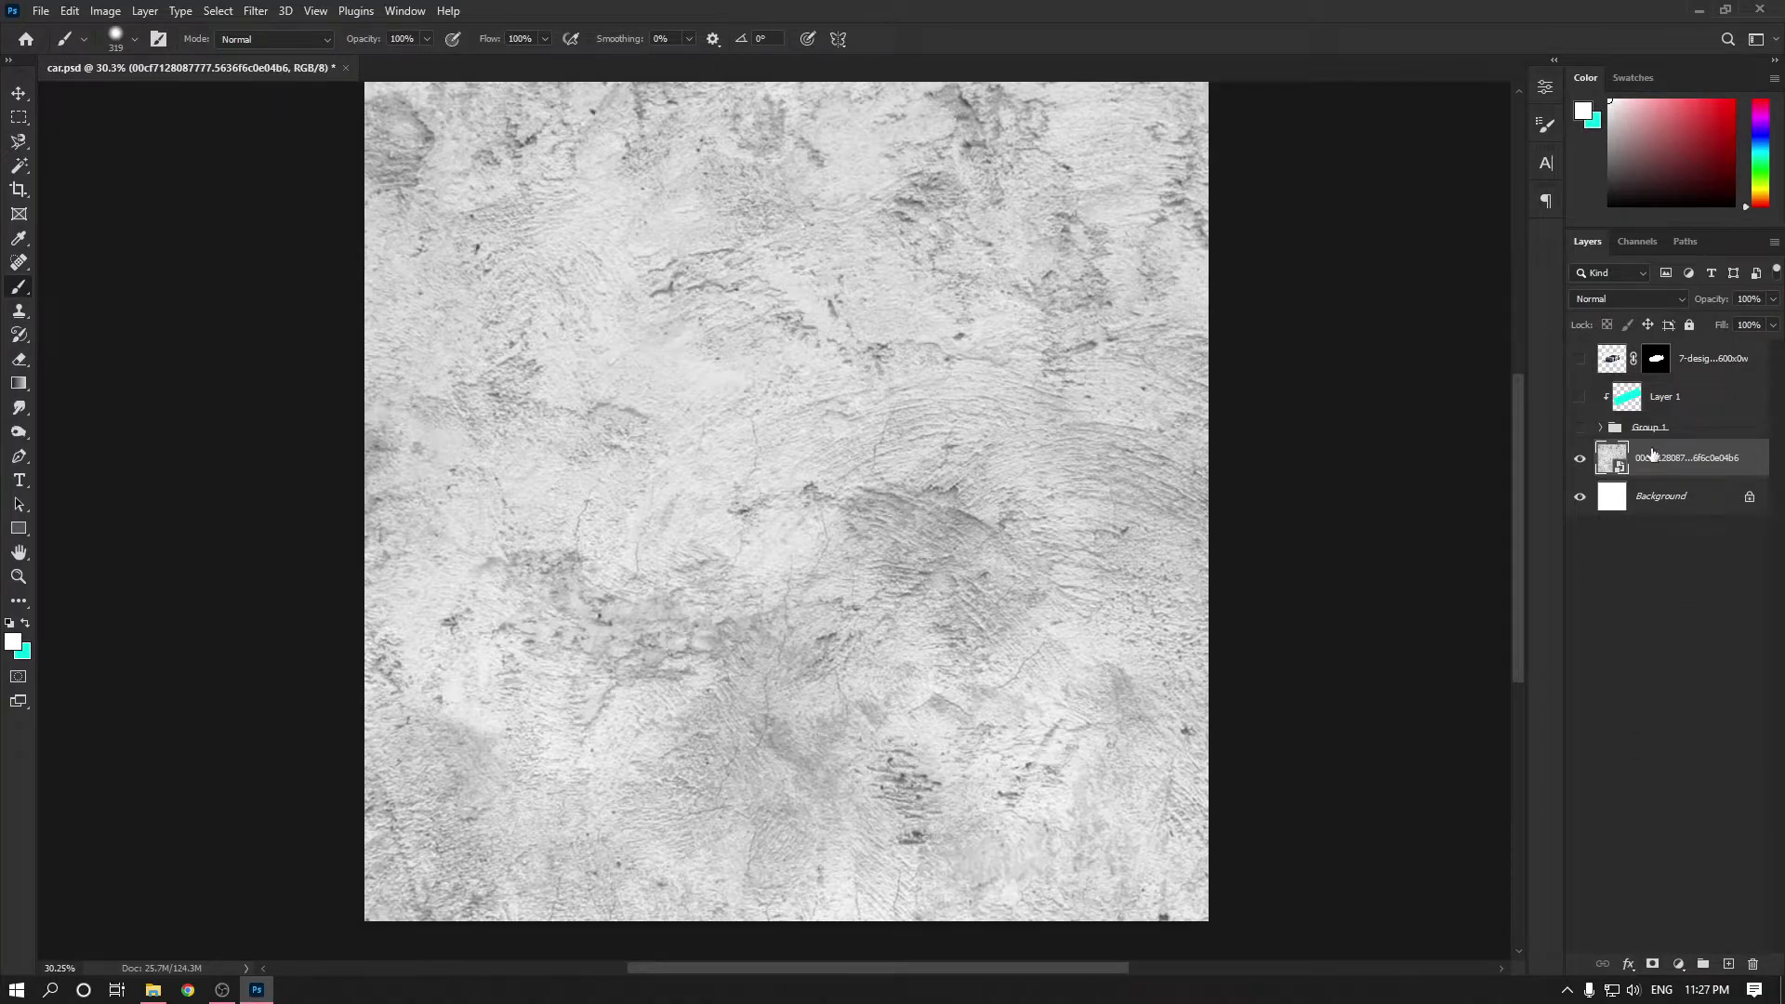
key(ctrl+shift+n)
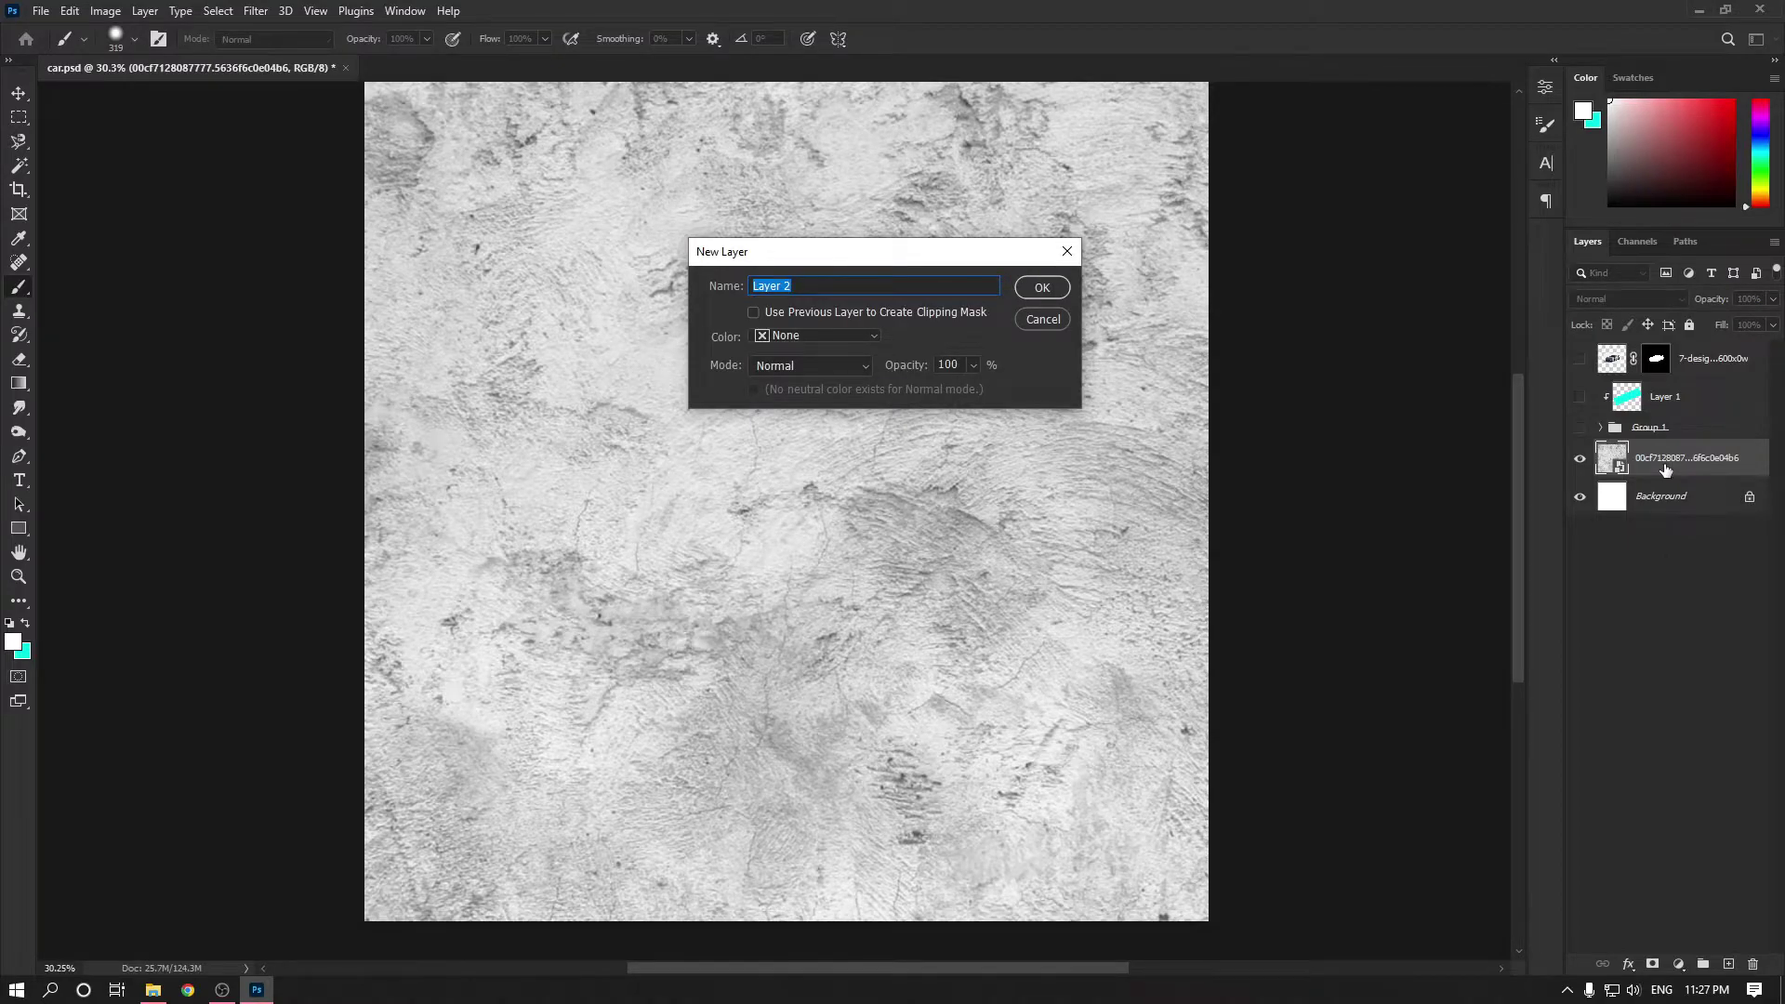
text(brush)
key(Return)
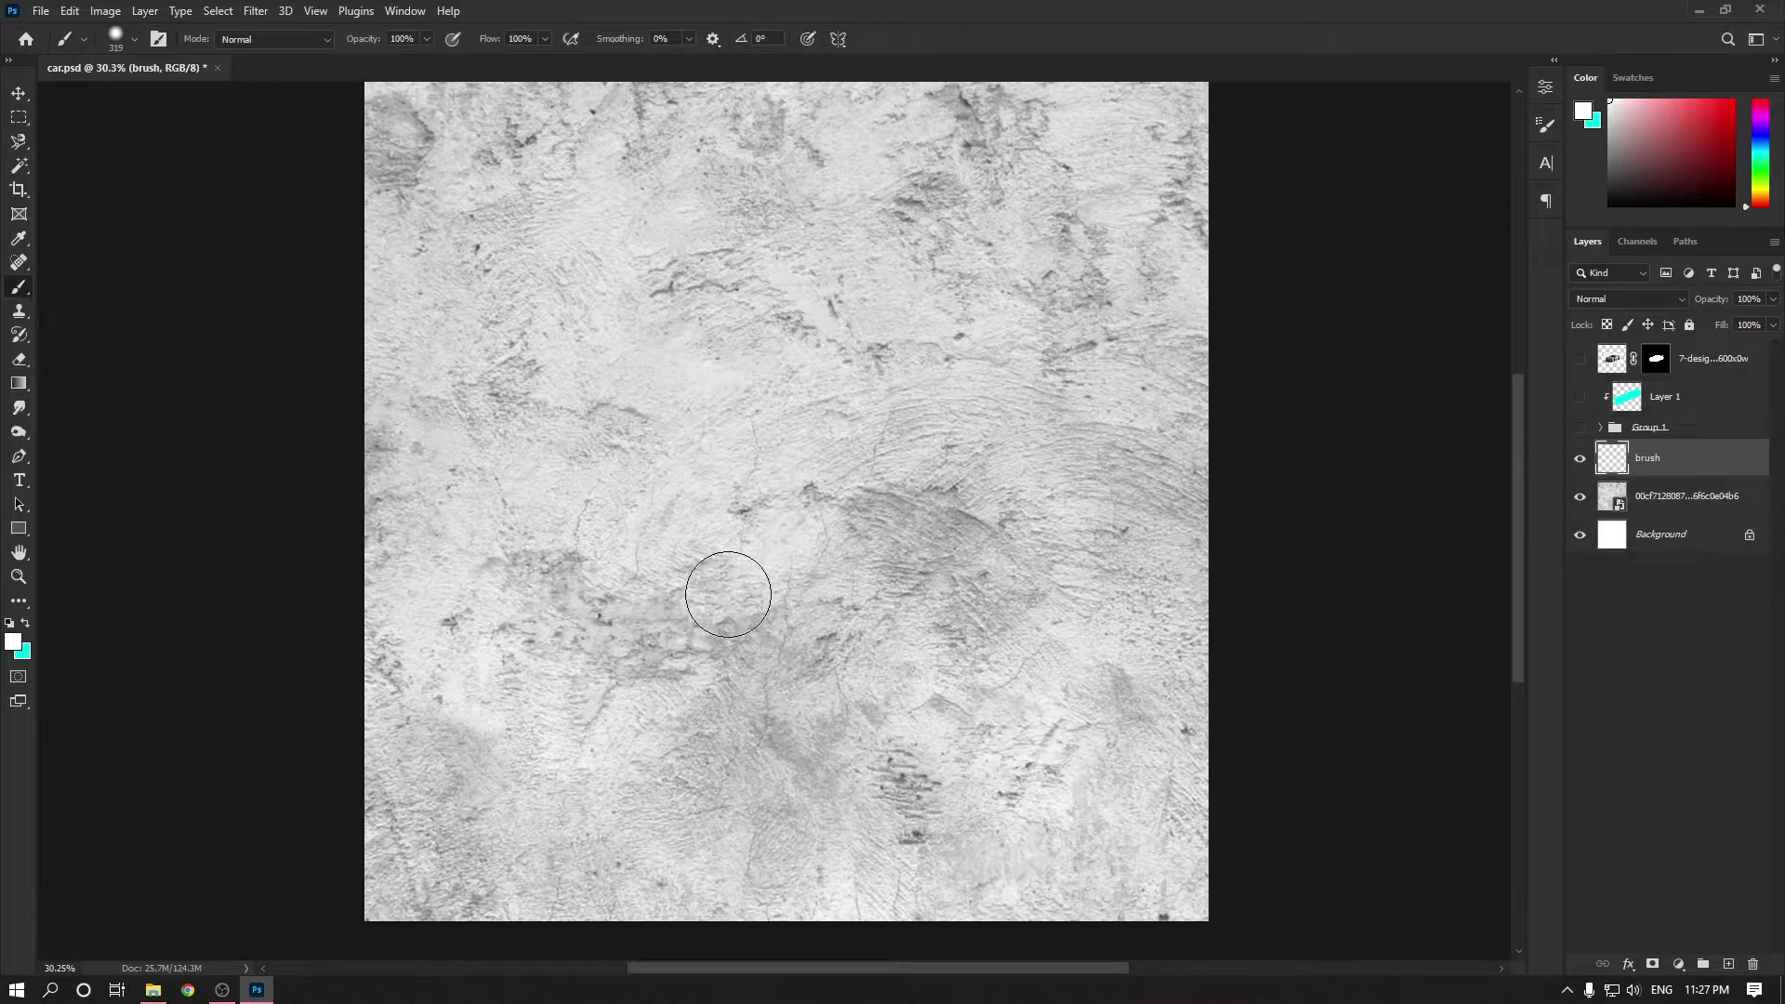
Choose a dark grey foreground colour and set the brush size to 165 px, undoing any test strokes on the brush layer.
alt+right_click(729, 431)
key(x)
drag(676, 402, 632, 403)
click(1602, 156)
drag(1593, 164, 1587, 176)
mouse_move(636, 447)
mouse_down()
mouse_move(743, 417)
mouse_move(673, 408)
mouse_move(799, 366)
mouse_move(661, 429)
mouse_move(803, 448)
mouse_move(835, 566)
mouse_move(718, 579)
mouse_up()
key(ctrl+z)
scroll(674, 408, up, 2)
key(ctrl+z)
drag(610, 322, 642, 322)
Undo the soft diagonal stroke, switch to a hard-edged brush and paint one thick zigzag stroke down the texture, undoing failed tries.
drag(575, 290, 835, 475)
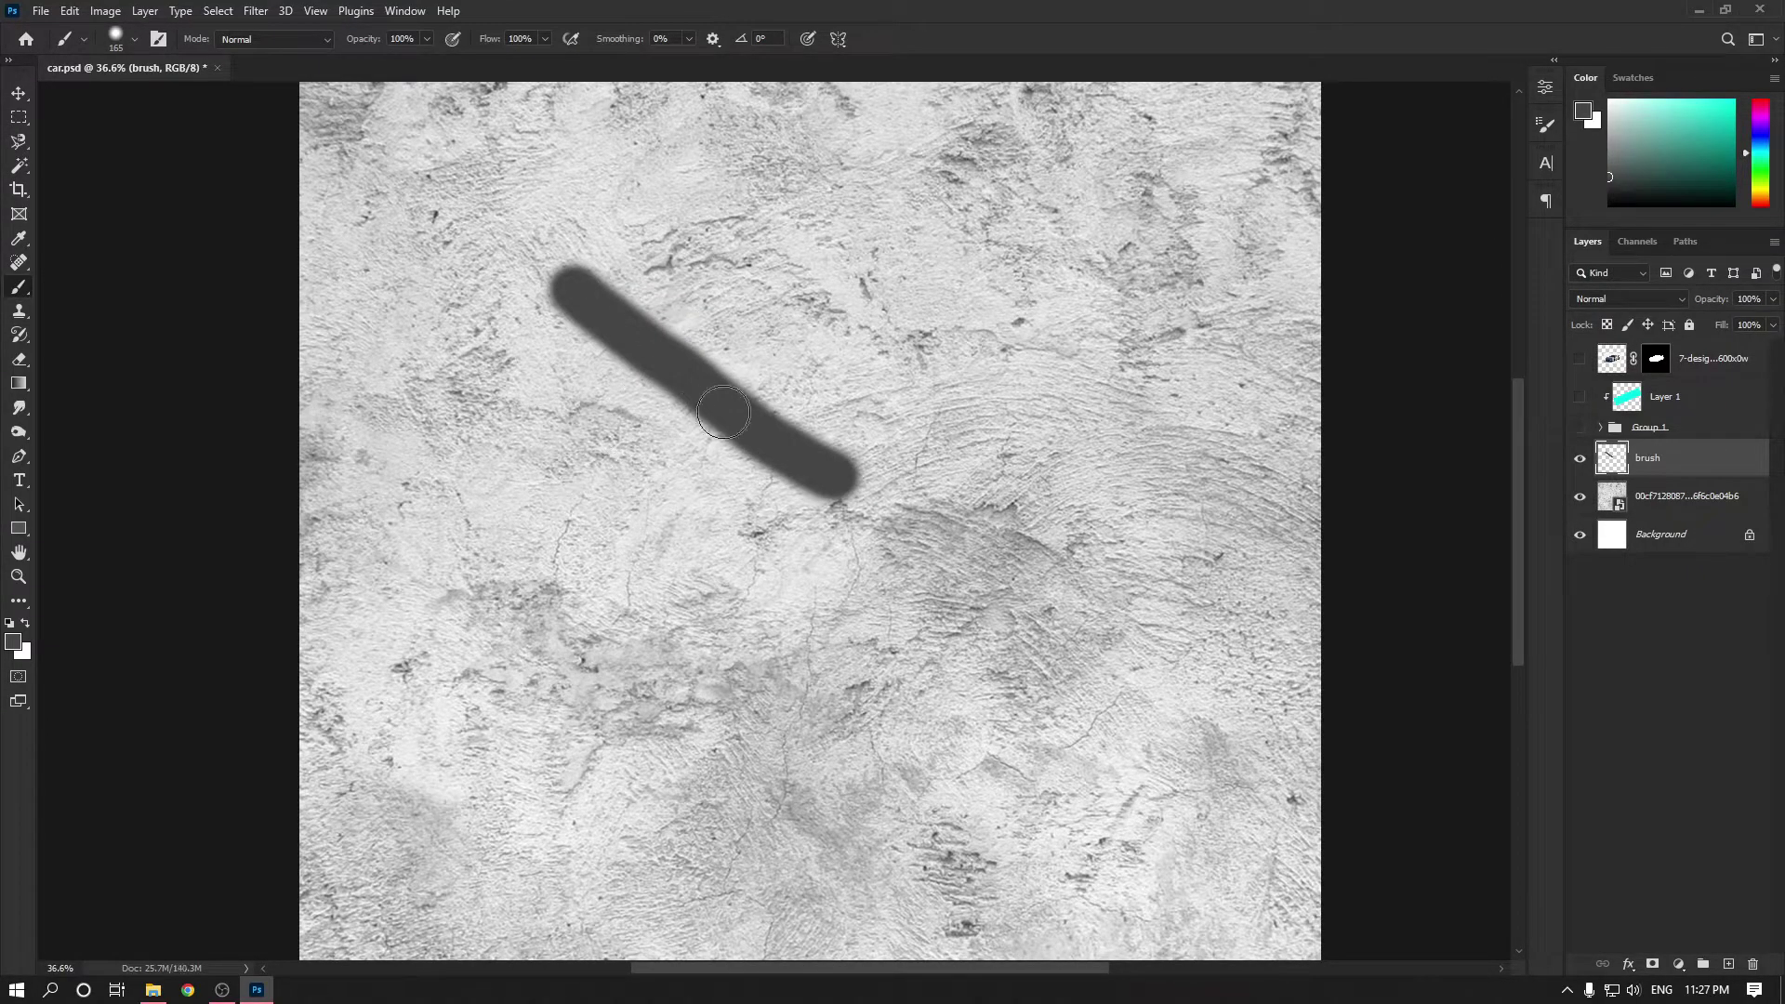
key(ctrl+z)
right_click(584, 287)
click(742, 525)
click(518, 268)
mouse_move(550, 247)
mouse_down()
mouse_move(855, 468)
mouse_move(668, 556)
mouse_move(692, 352)
mouse_move(716, 558)
mouse_up()
key(ctrl+z)
mouse_move(577, 342)
mouse_down()
mouse_move(651, 342)
mouse_move(693, 575)
mouse_up()
key(ctrl+z)
mouse_move(606, 227)
mouse_down()
mouse_move(696, 574)
mouse_move(764, 630)
mouse_up()
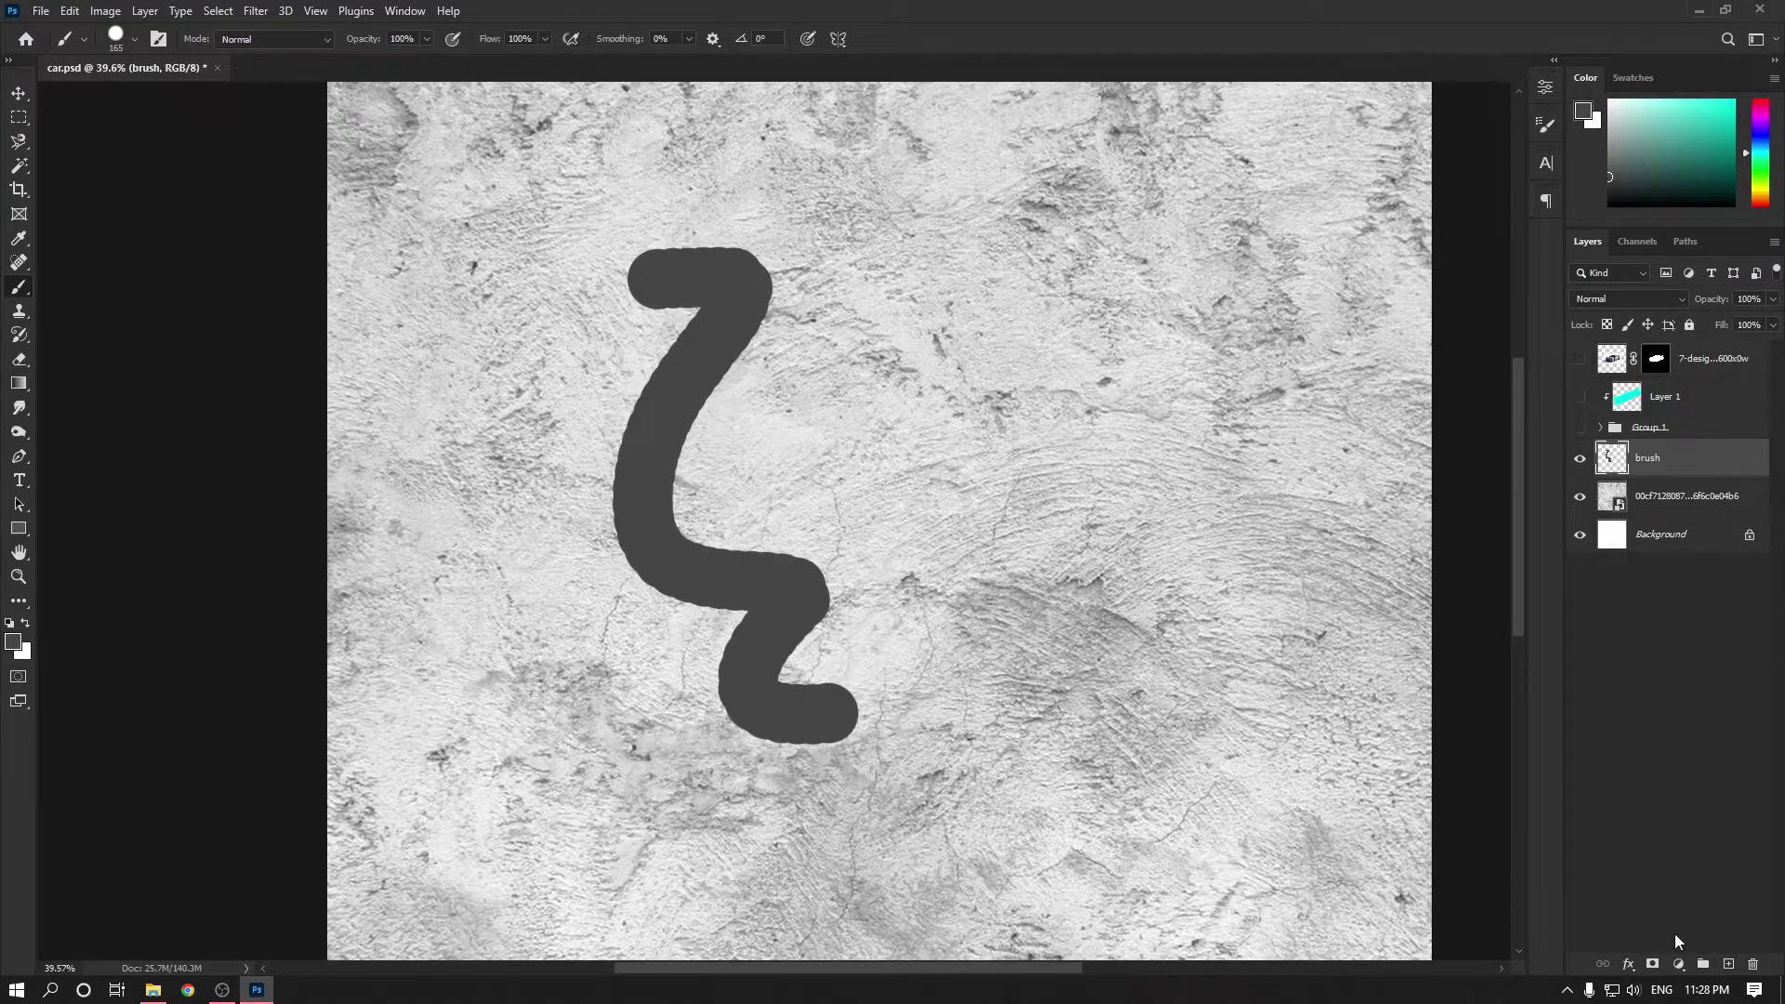
Apply a Bevel & Emboss effect to the brush layer with increased size, giving the painted stroke chiselled edges.
click(1629, 966)
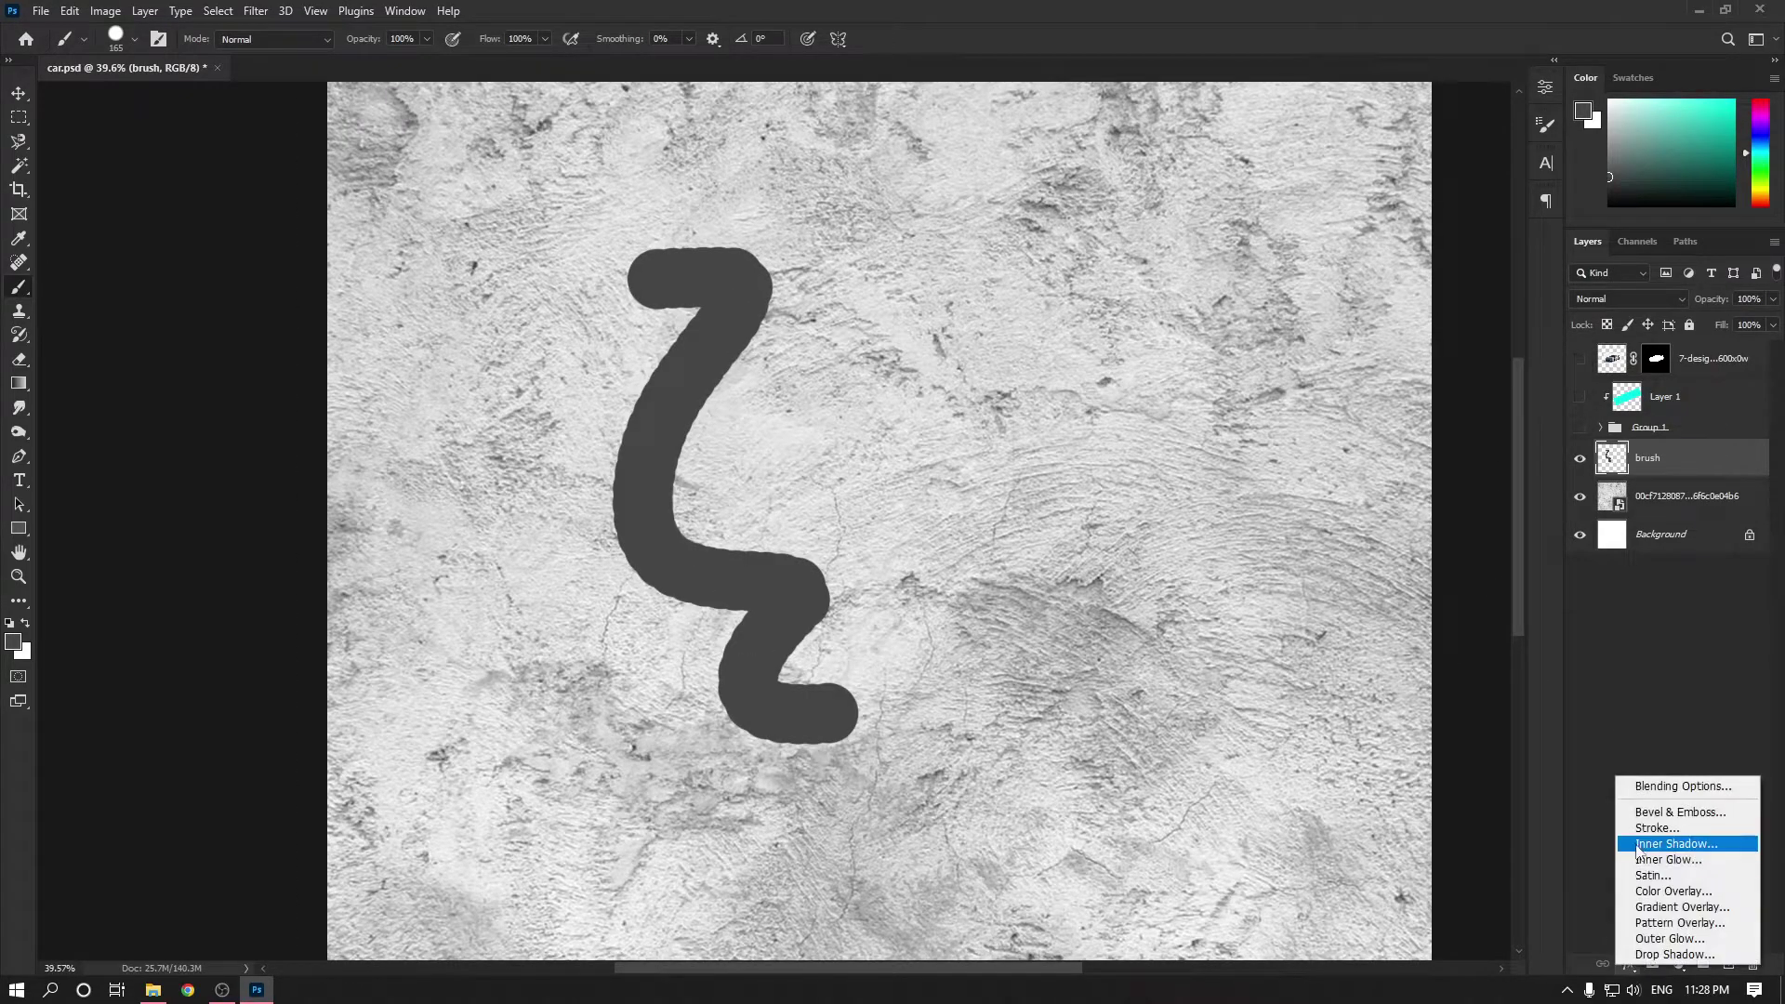
click(1652, 814)
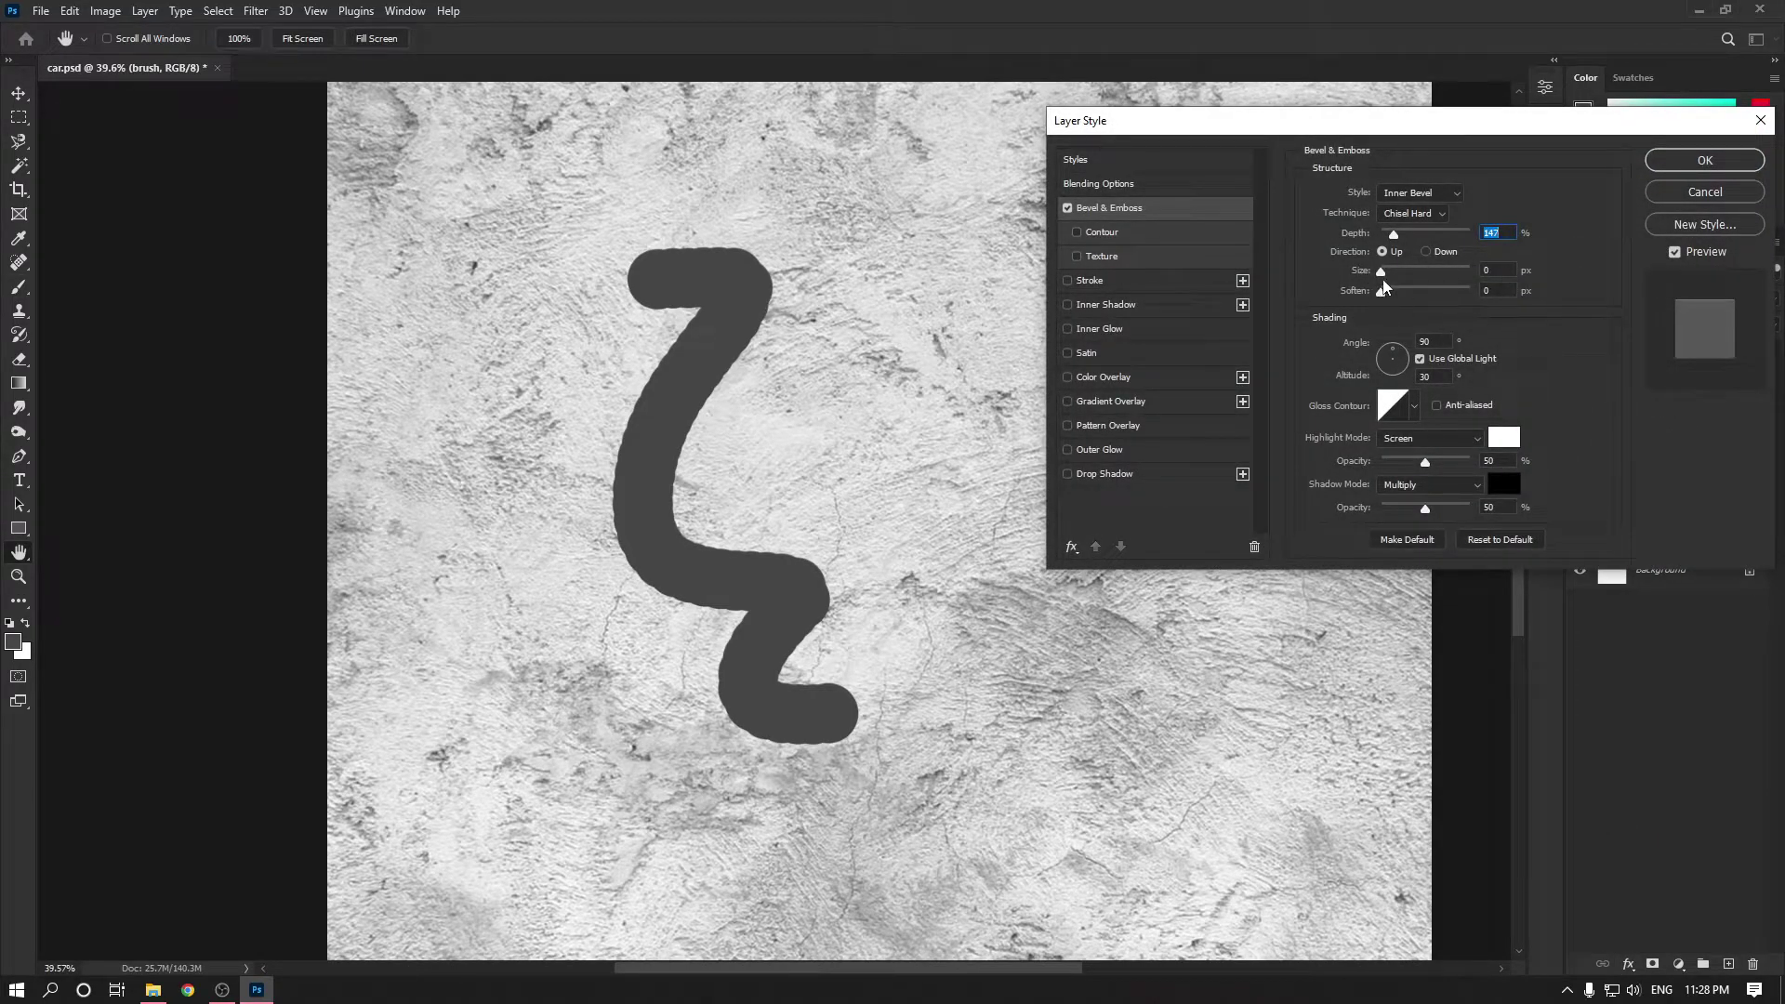
drag(1385, 276, 1396, 279)
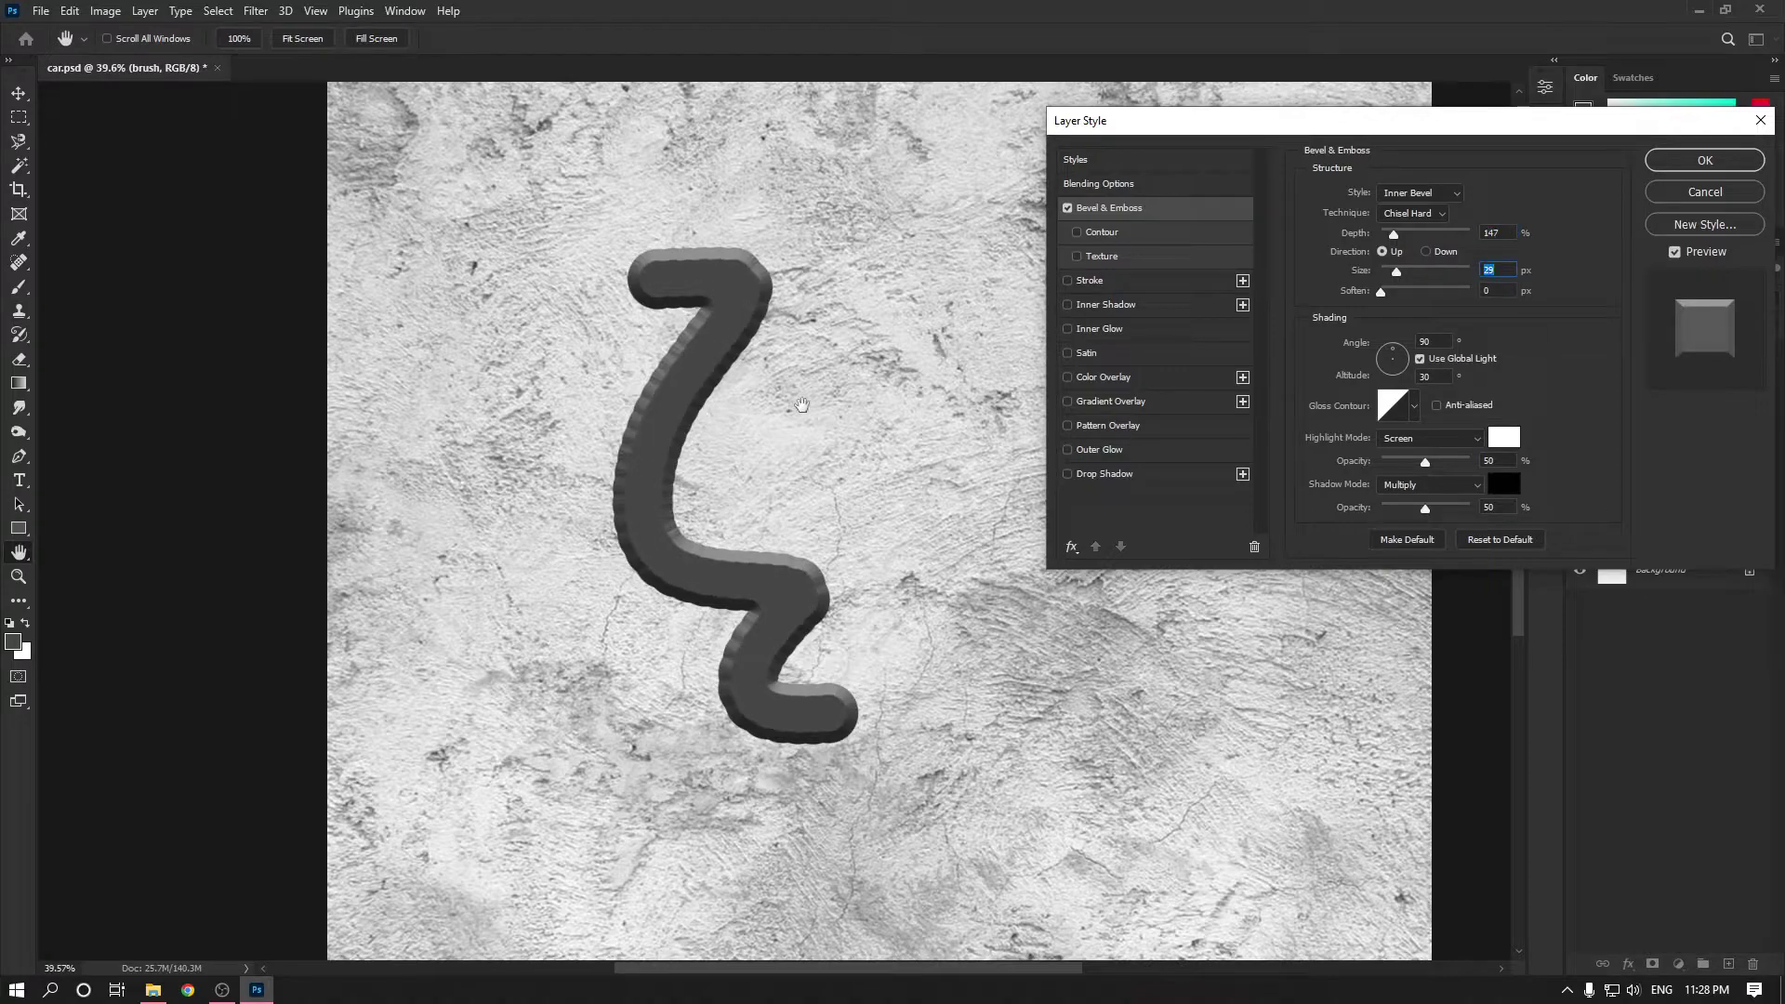
click(1706, 166)
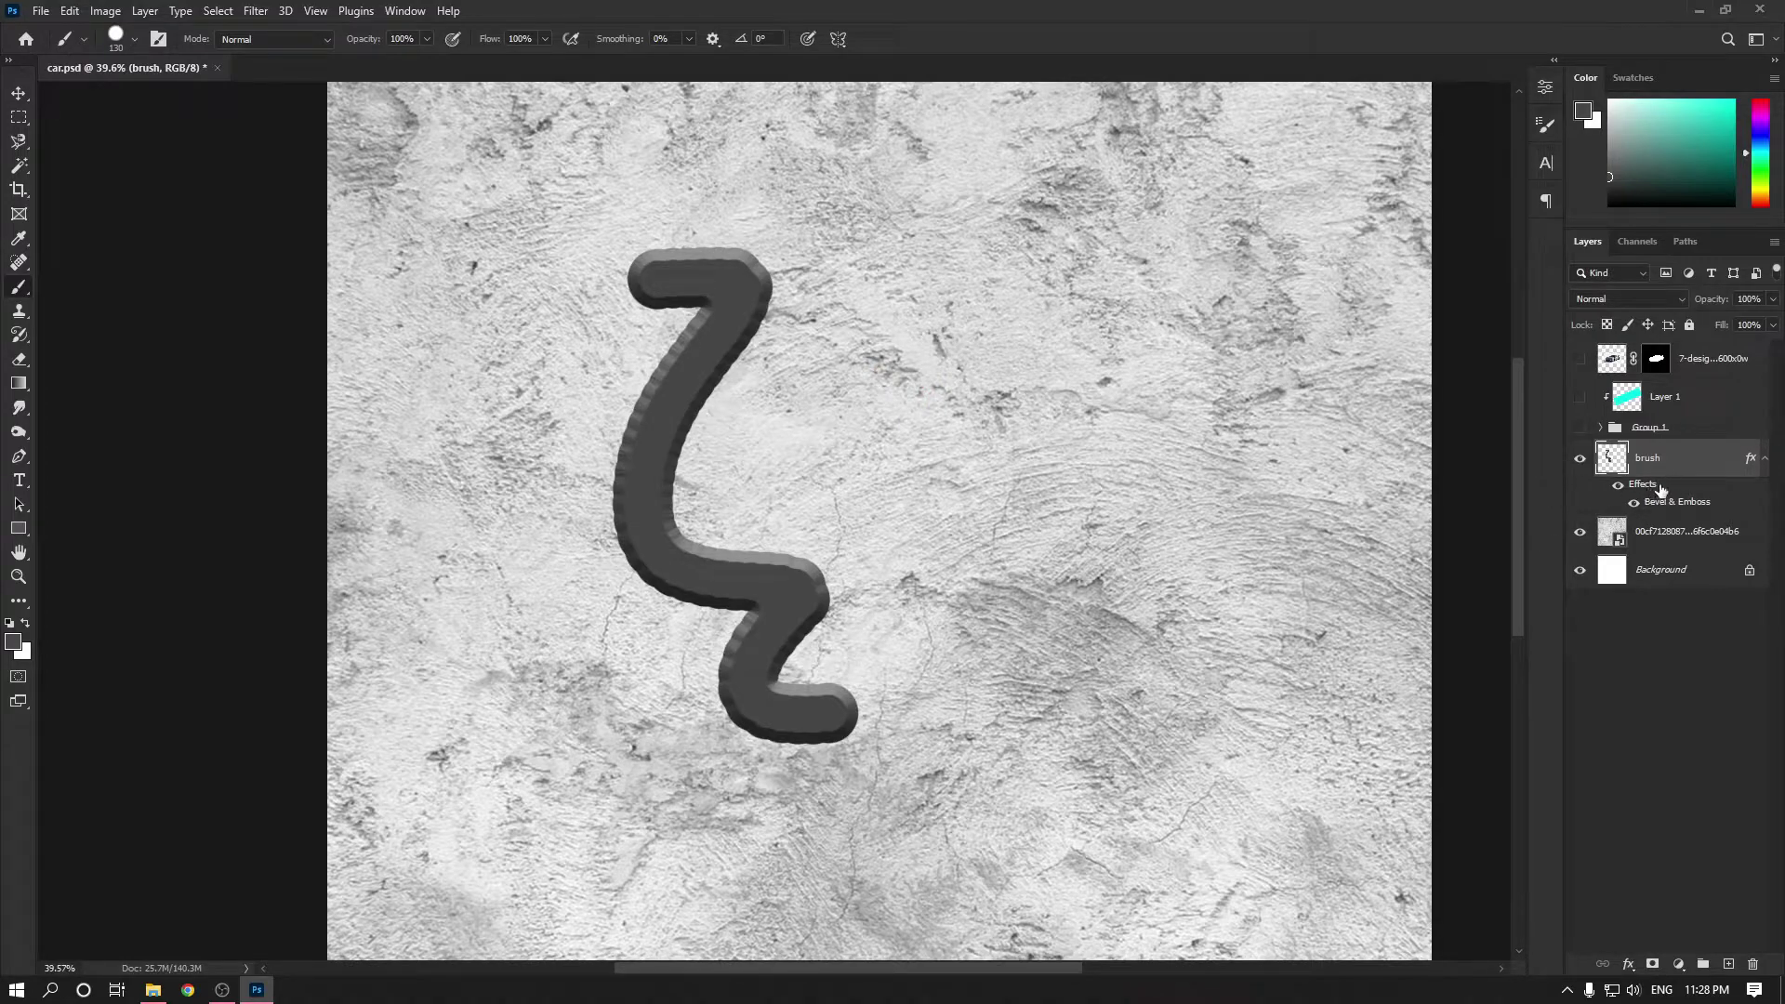
Paint a thinner looping stroke beside the zigzag and a long straight horizontal bar below it on the bevelled brush layer.
mouse_move(873, 425)
mouse_down()
mouse_move(766, 433)
mouse_move(909, 467)
mouse_move(941, 557)
mouse_move(1046, 566)
mouse_move(1081, 480)
mouse_move(965, 392)
mouse_move(992, 298)
mouse_move(1100, 307)
mouse_move(1119, 396)
mouse_move(1201, 472)
mouse_move(1286, 375)
mouse_move(1244, 294)
mouse_move(1083, 232)
mouse_move(913, 245)
mouse_move(867, 289)
mouse_up()
click(765, 431)
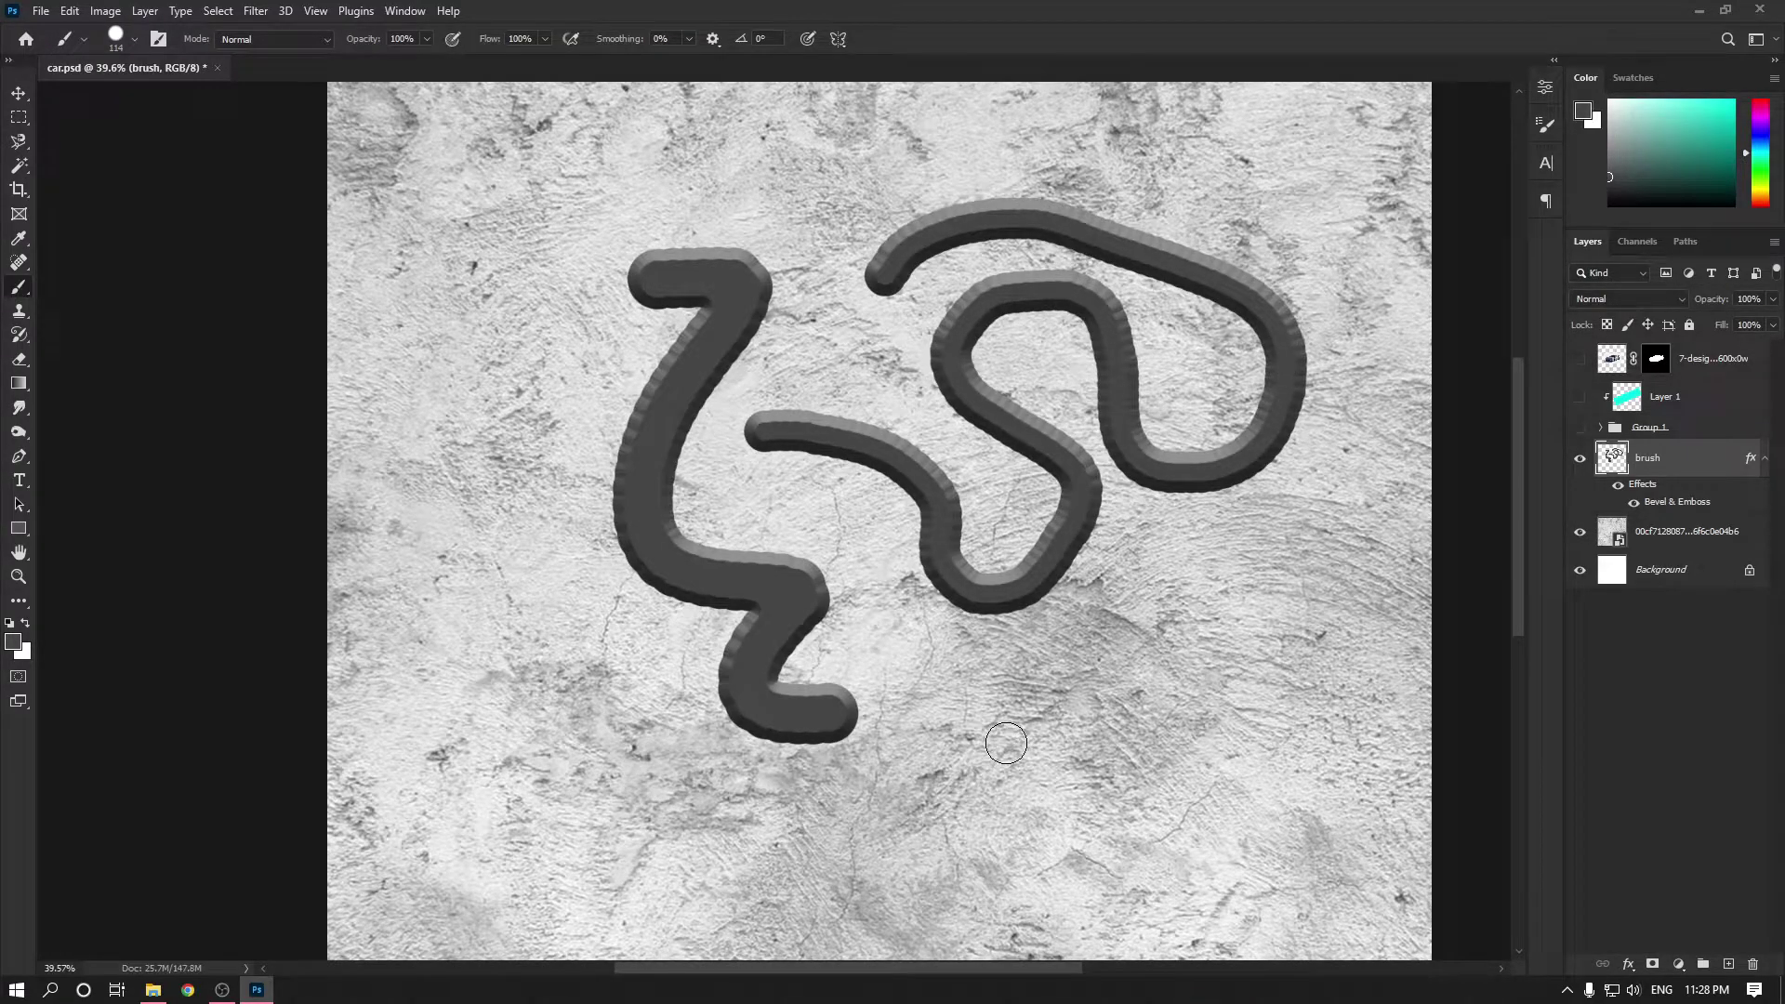
drag(1069, 675, 1054, 681)
scroll(952, 776, down, 1)
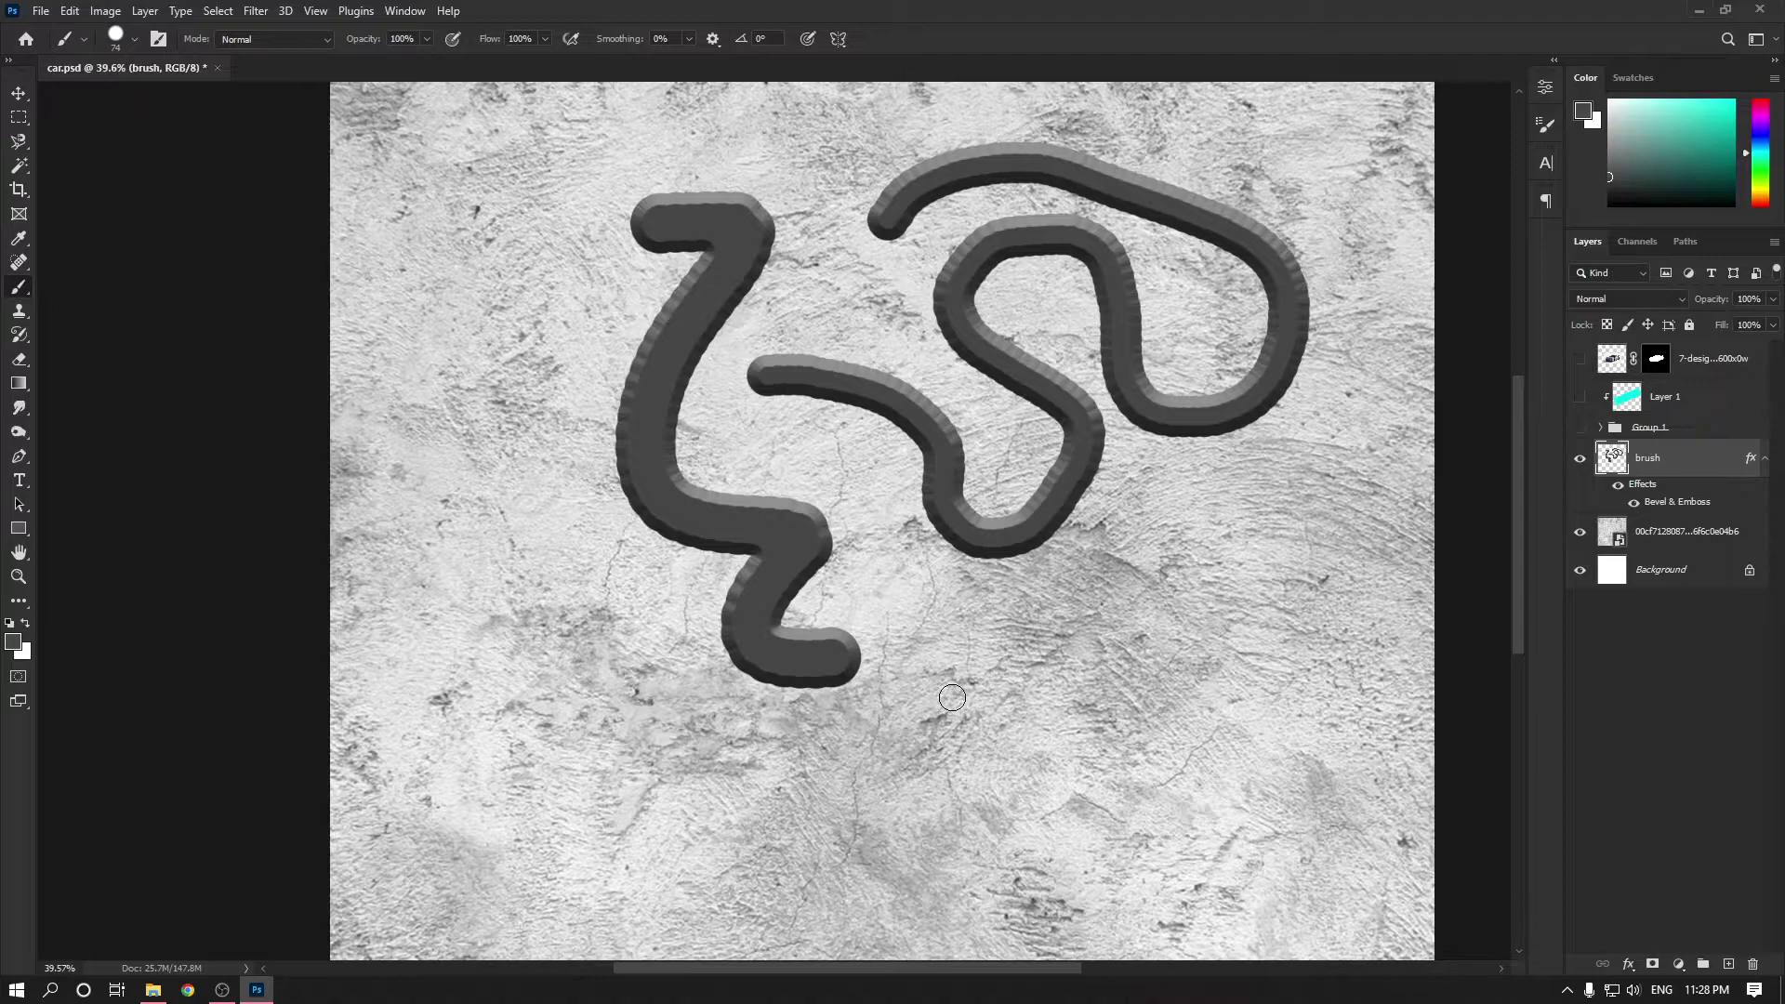
drag(1024, 706, 1037, 698)
shift+click(402, 784)
drag(402, 784, 939, 783)
key(ctrl+z)
drag(400, 786, 1339, 747)
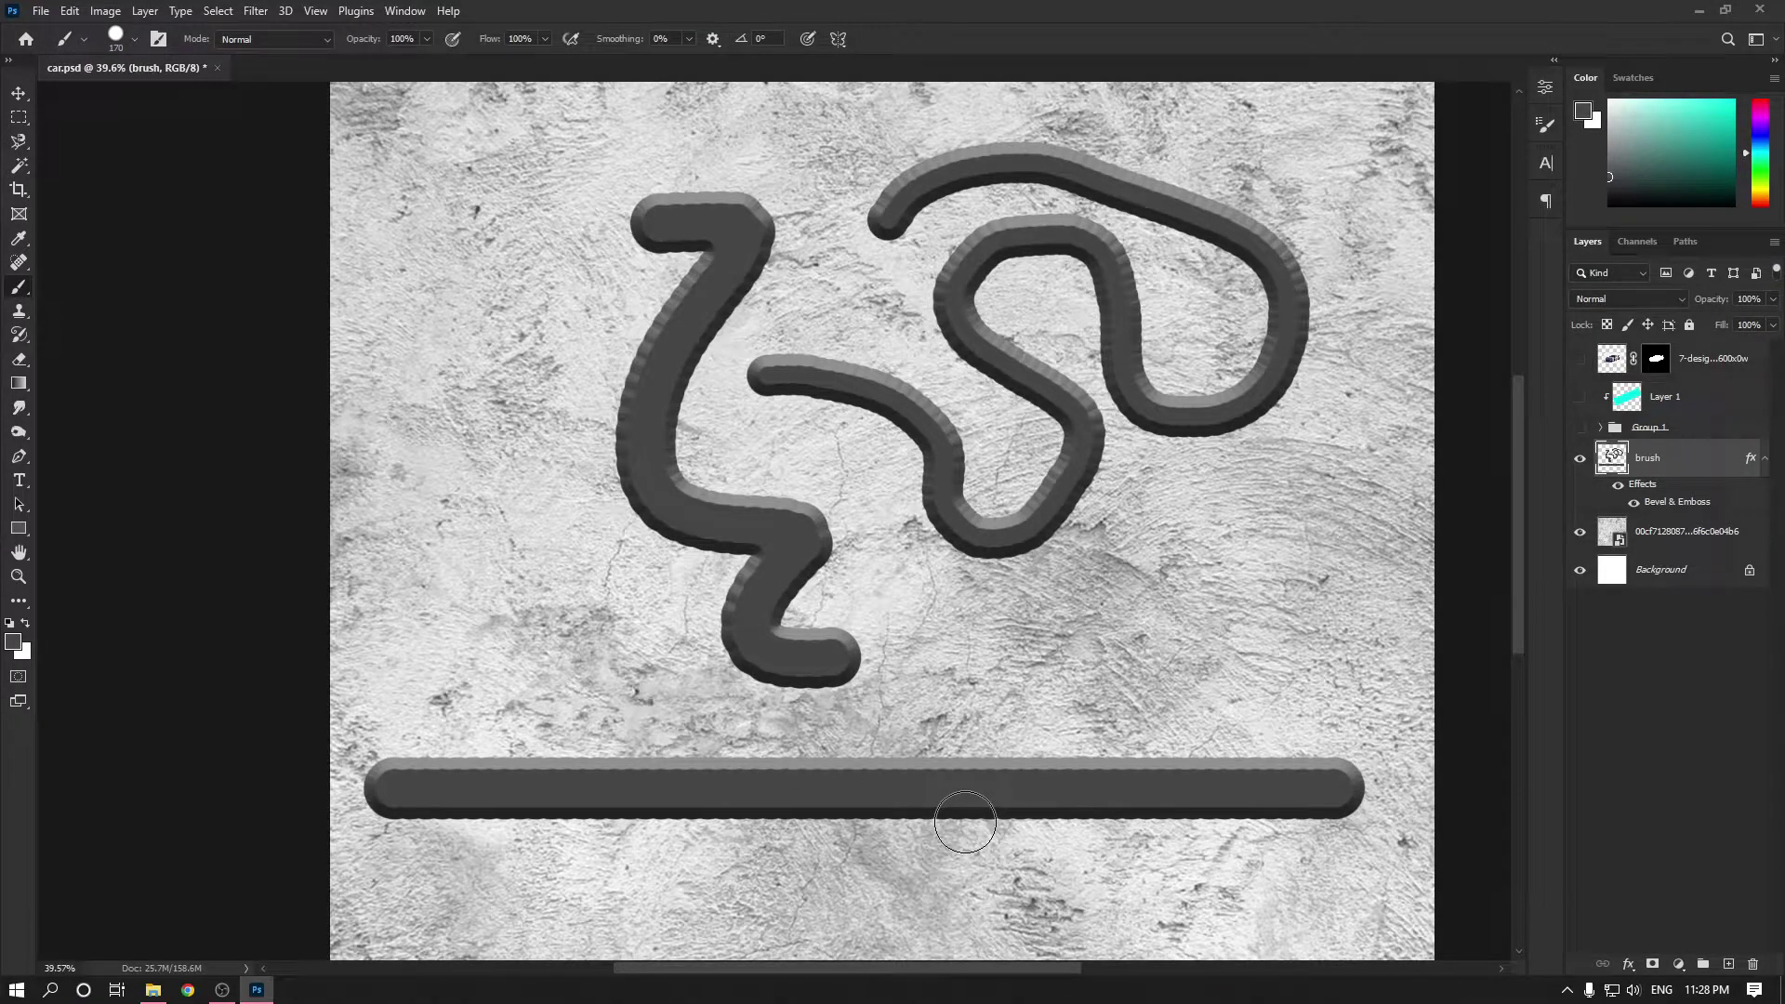
Undo the extra strokes and the Bevel & Emboss effect, keeping only the plain zigzag stroke.
key(ctrl+z)
key(ctrl+z)
key(ctrl+z)
key(ctrl+z)
key(ctrl+shift+z)
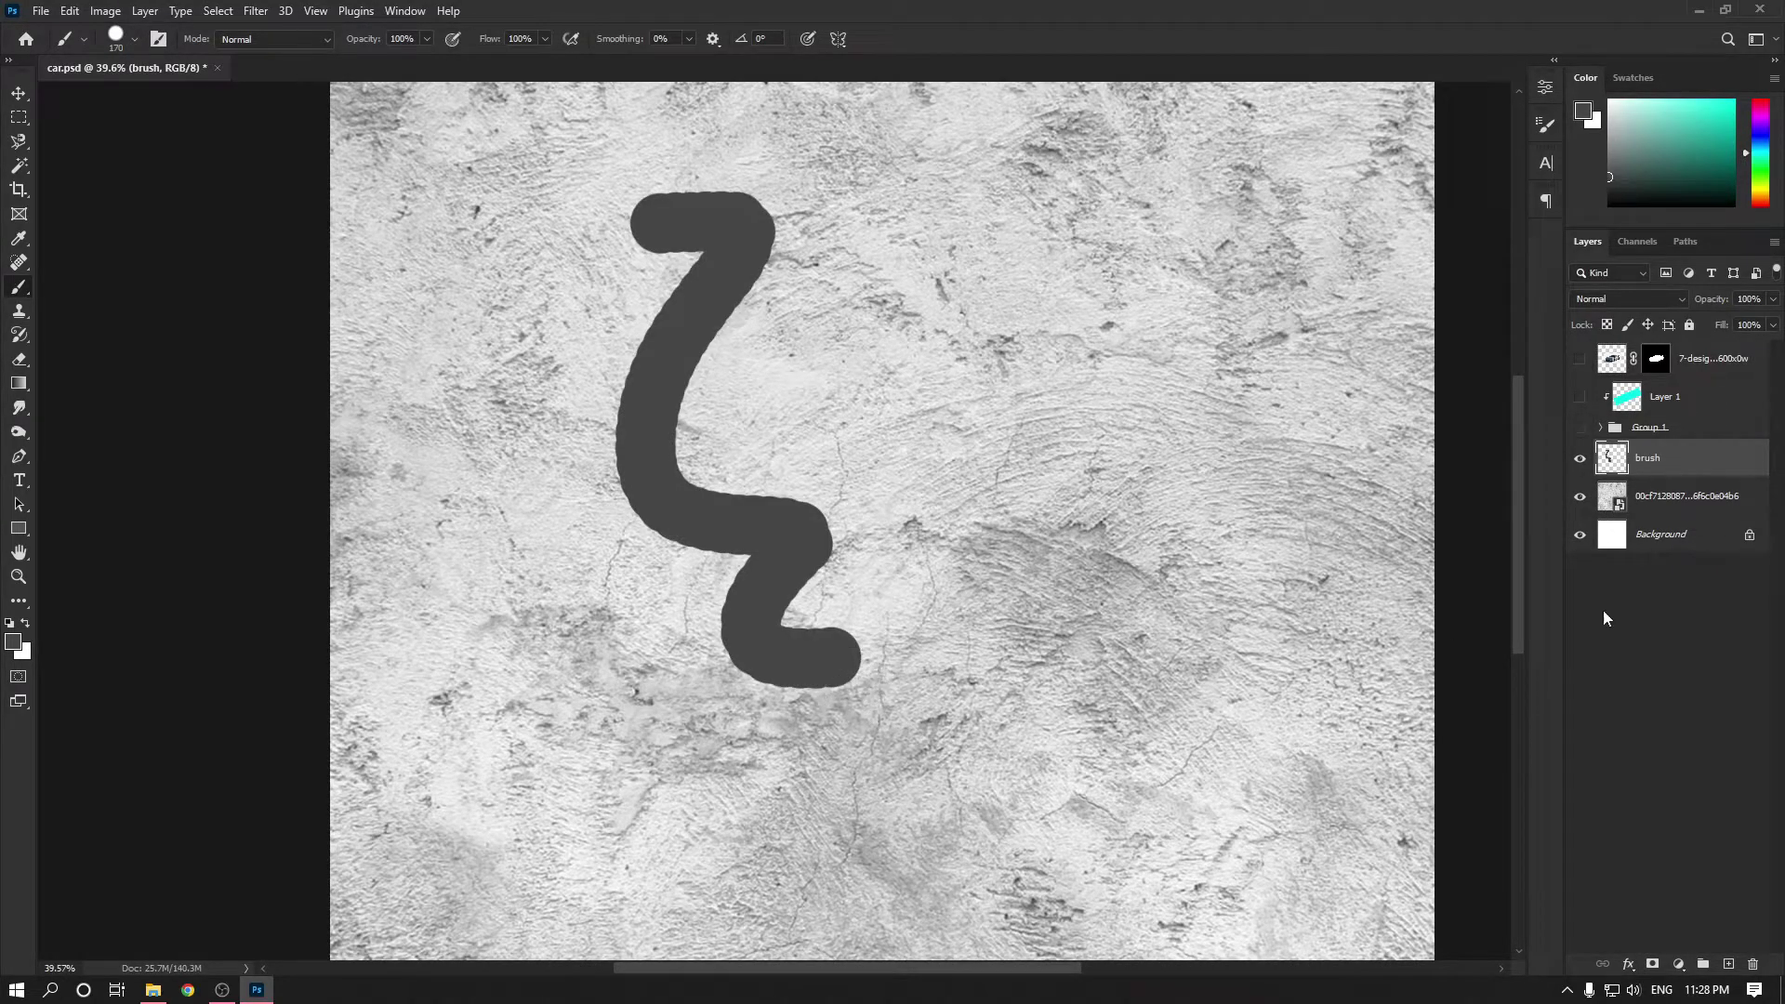
Add a Drop Shadow to the brush layer with 72% opacity, a 59° angle, 164 px distance and 103 px size.
click(1628, 965)
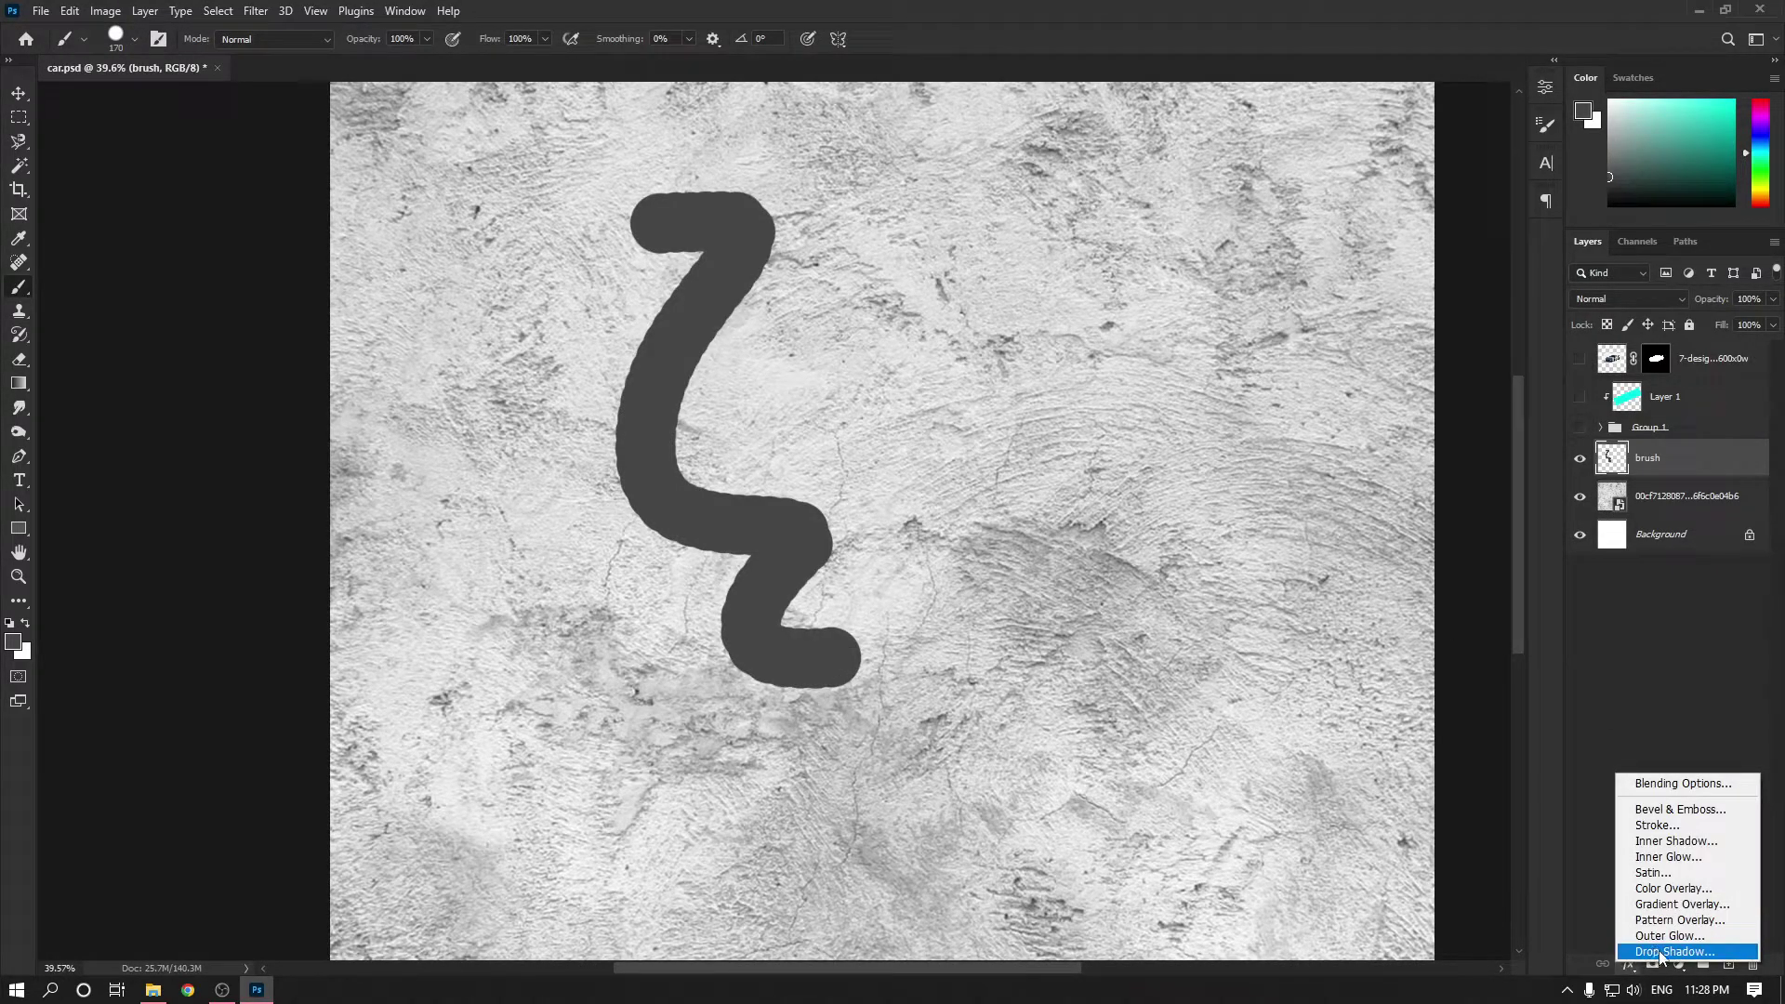
click(1661, 953)
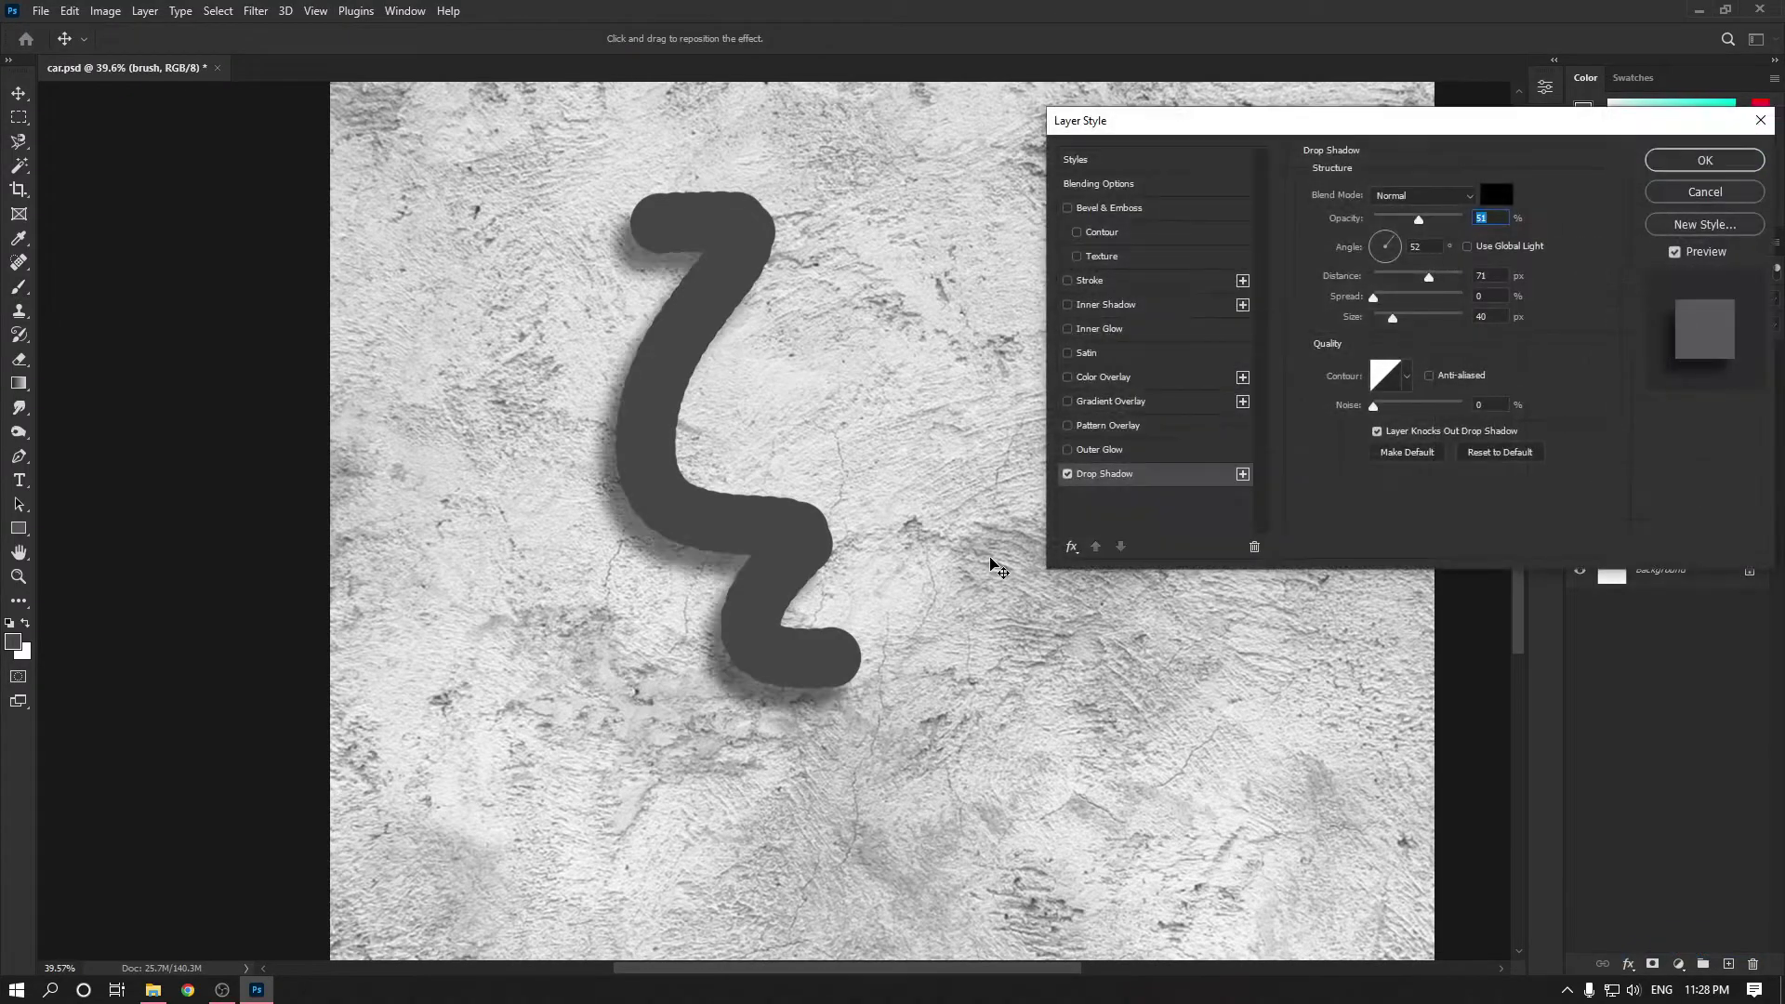
mouse_move(1419, 224)
mouse_down()
mouse_move(1436, 219)
mouse_move(1393, 225)
mouse_move(1462, 226)
mouse_up()
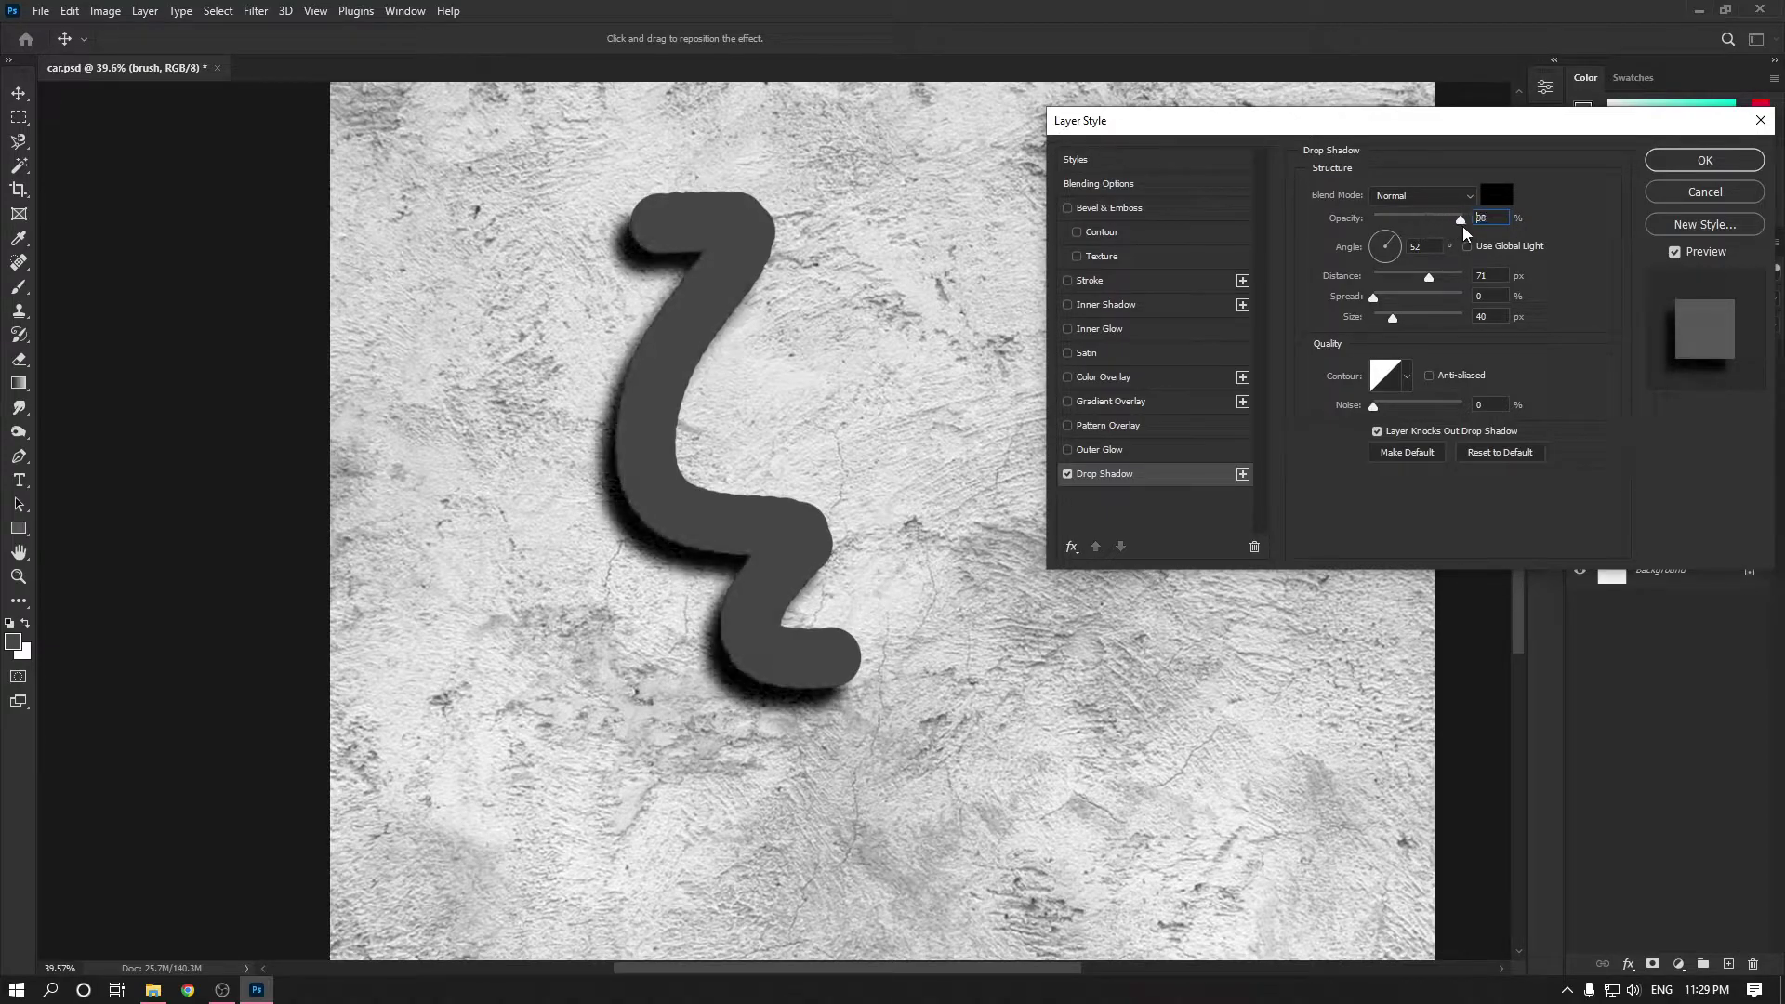
mouse_move(1427, 285)
mouse_down()
mouse_move(1378, 279)
mouse_move(1455, 284)
mouse_move(1376, 322)
mouse_move(1419, 326)
mouse_up()
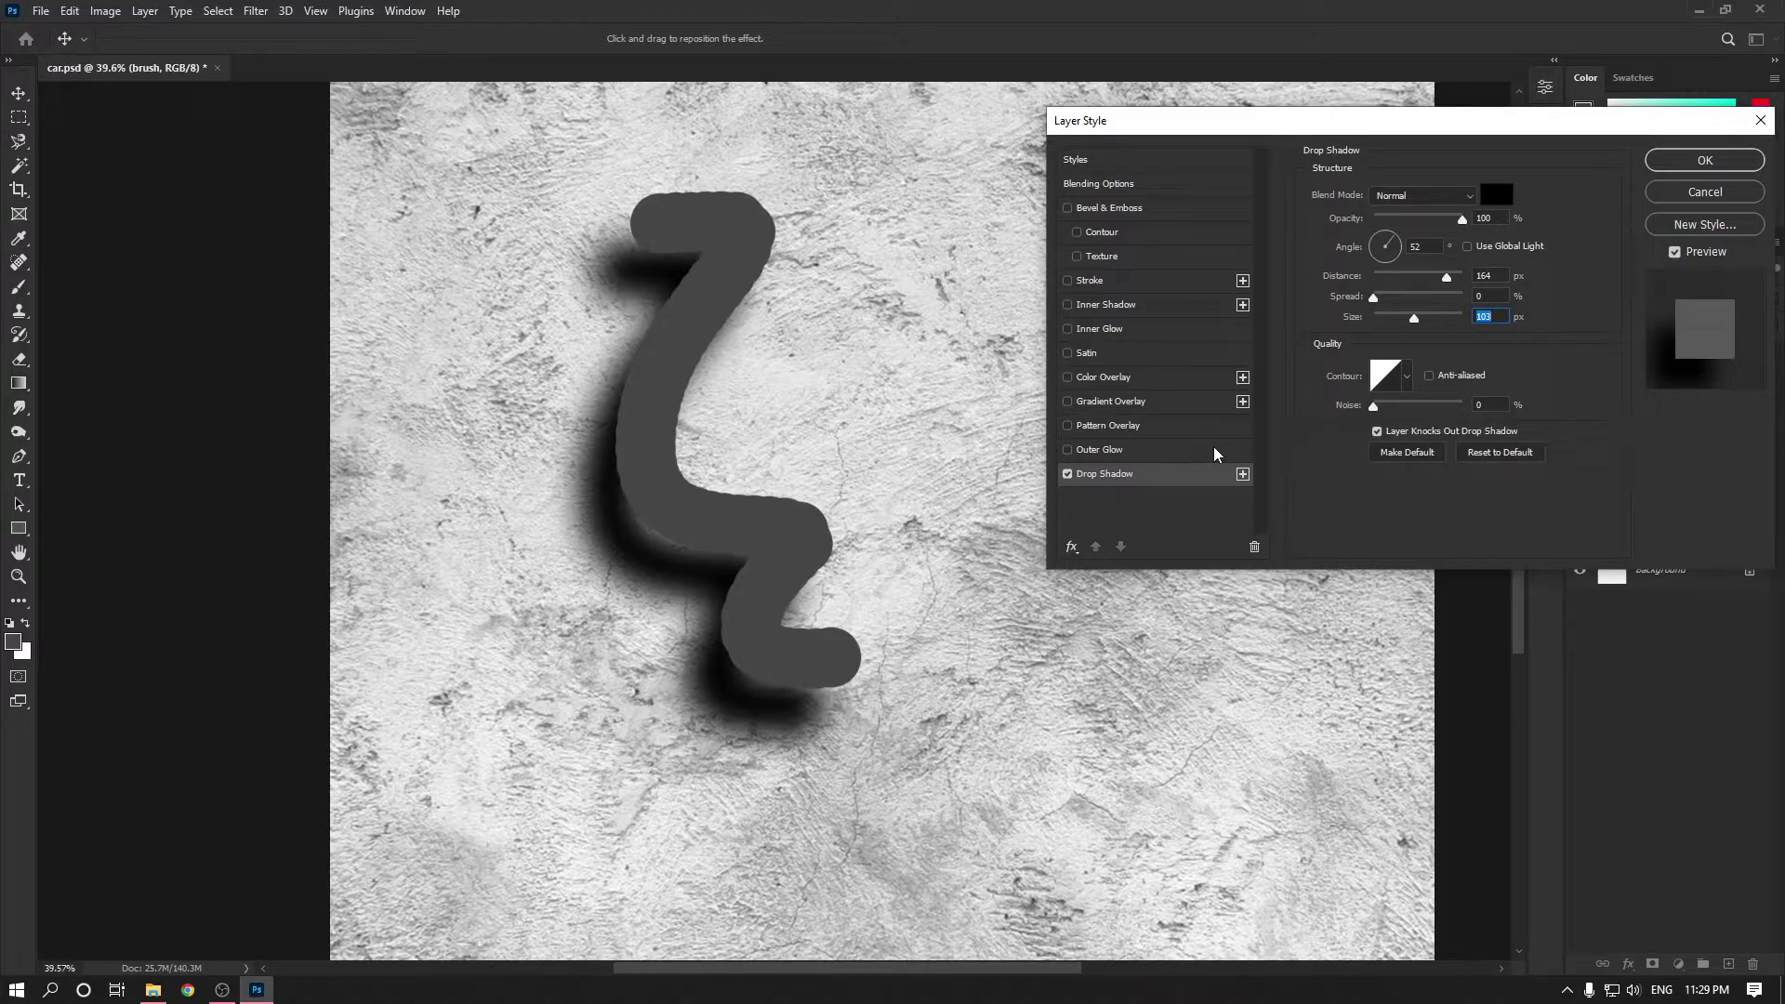
mouse_move(1380, 302)
mouse_down()
mouse_move(1423, 299)
mouse_move(1367, 299)
mouse_move(1392, 243)
mouse_move(1367, 261)
mouse_move(1400, 238)
mouse_up()
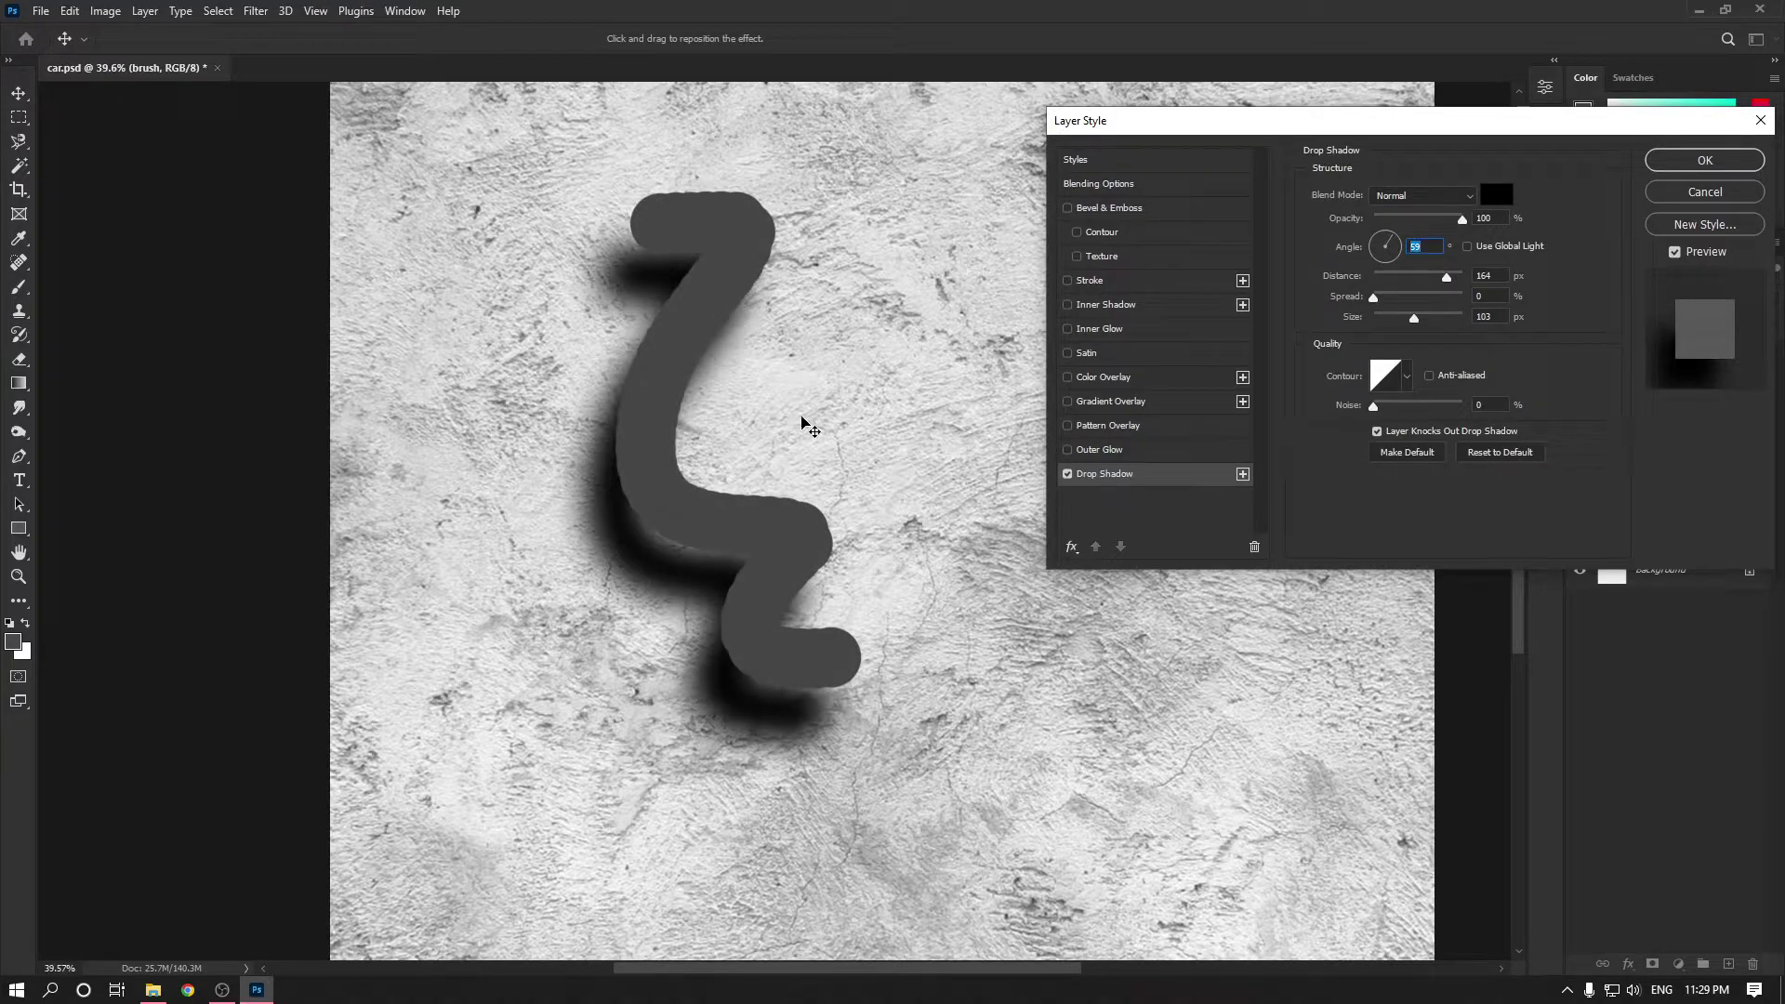
drag(1463, 221, 1437, 226)
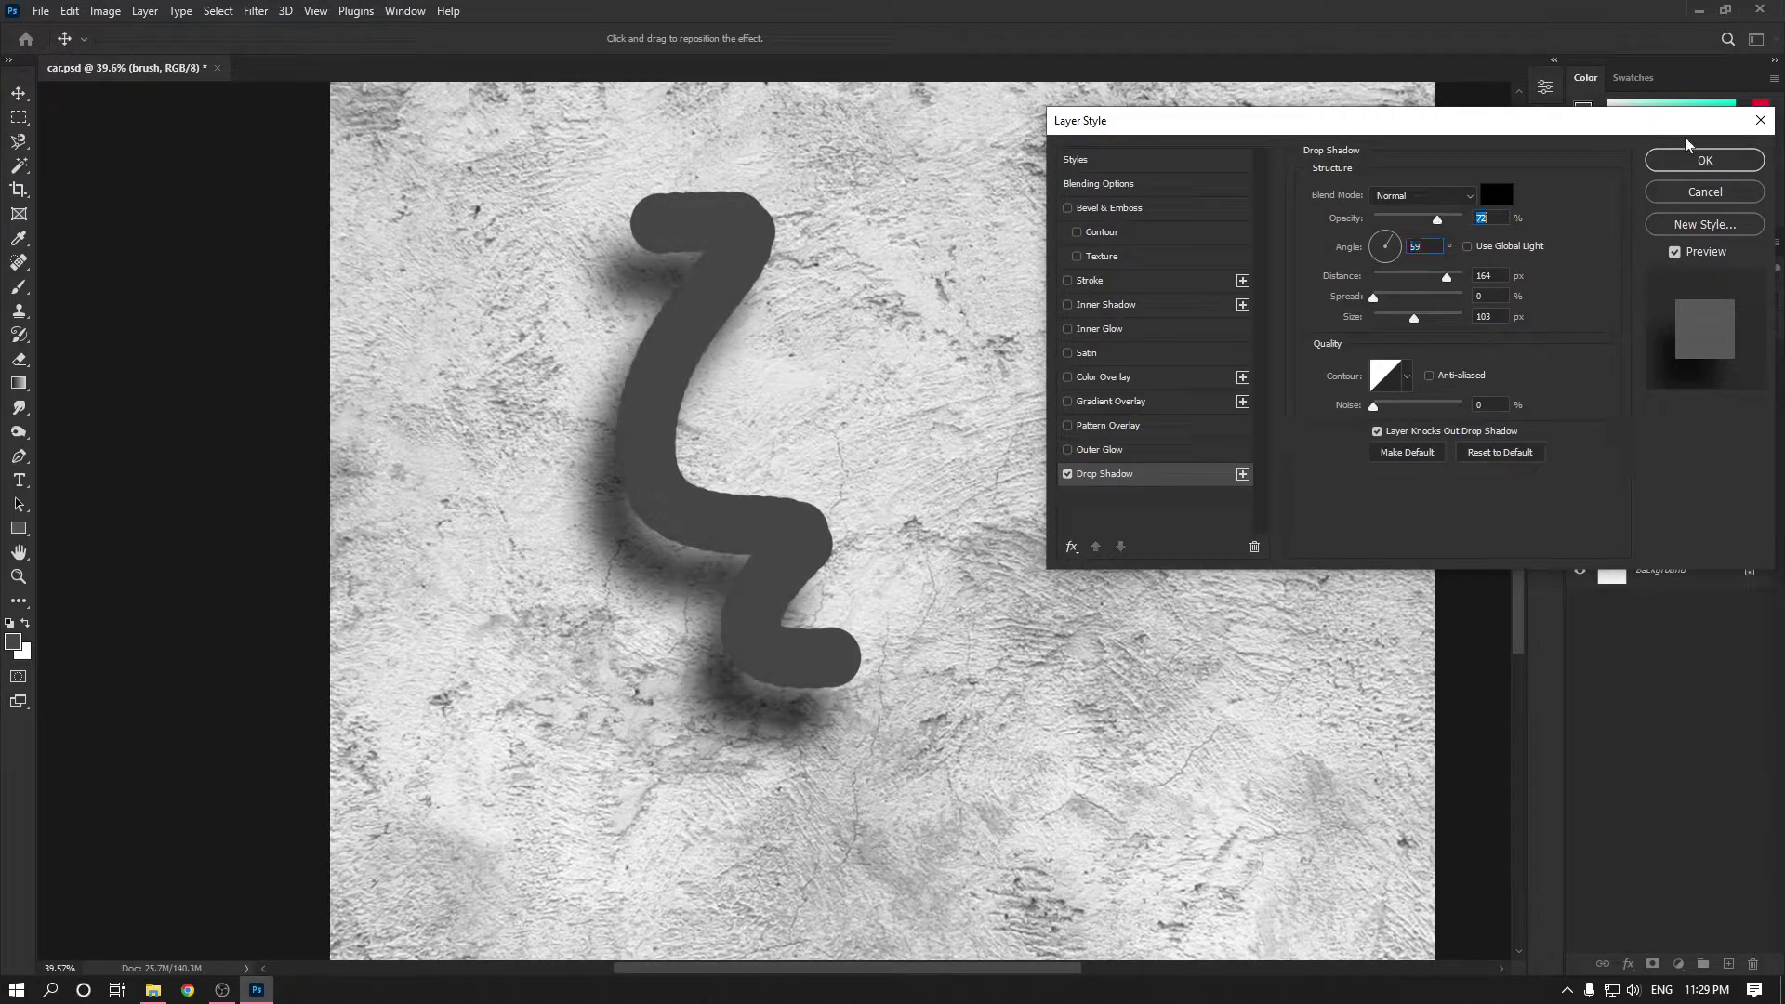
click(1705, 160)
Remove the effects from the brush layer, and undo the removal to restore the drop shadow.
scroll(790, 526, down, 2)
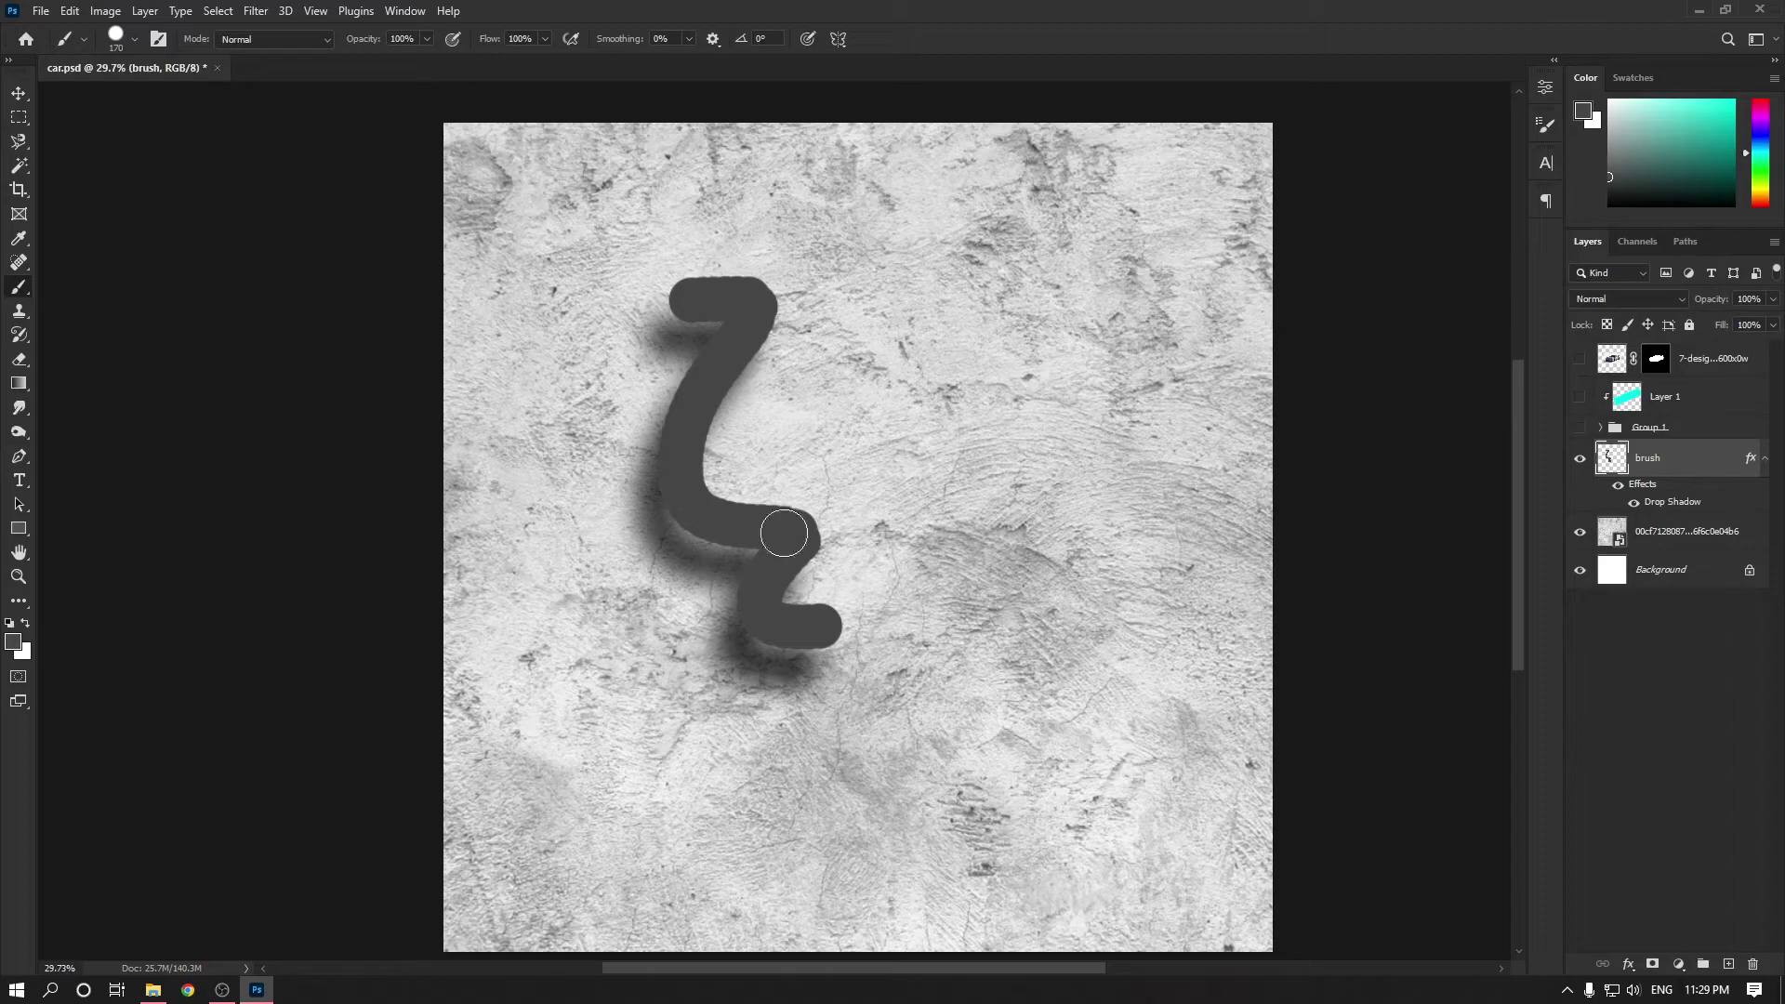
drag(788, 531, 810, 537)
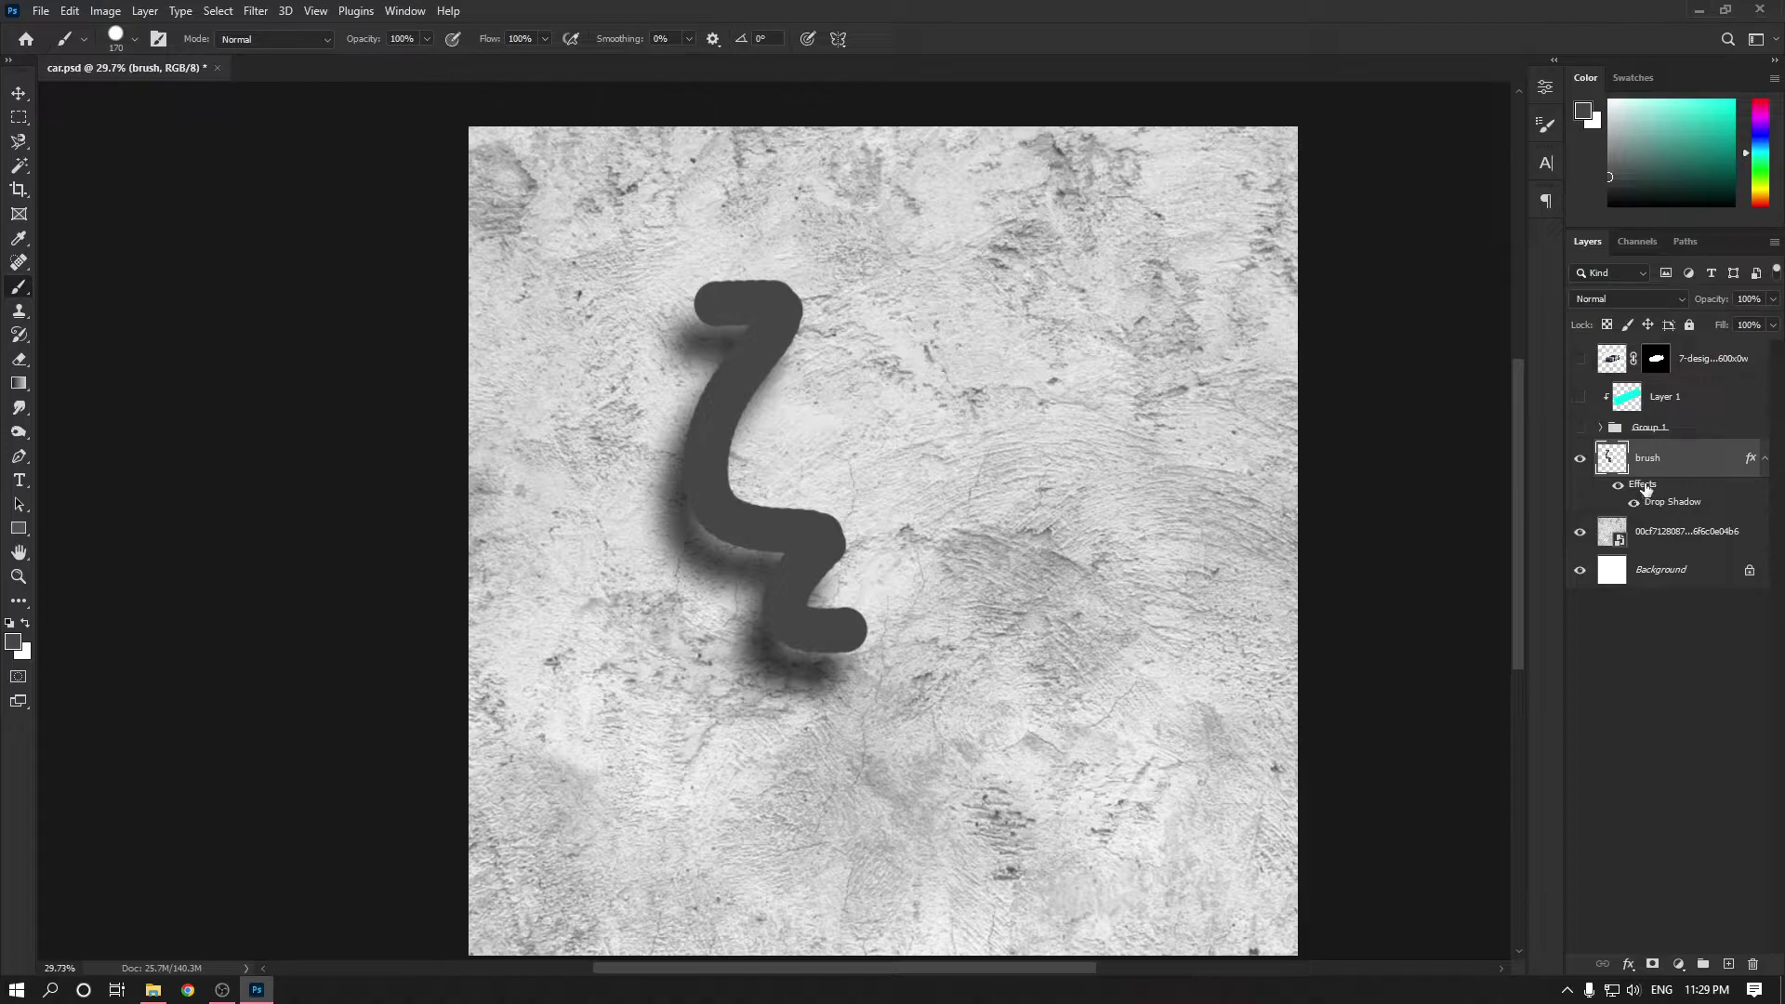
mouse_move(1645, 488)
mouse_down()
mouse_move(1725, 910)
mouse_move(1754, 965)
mouse_up()
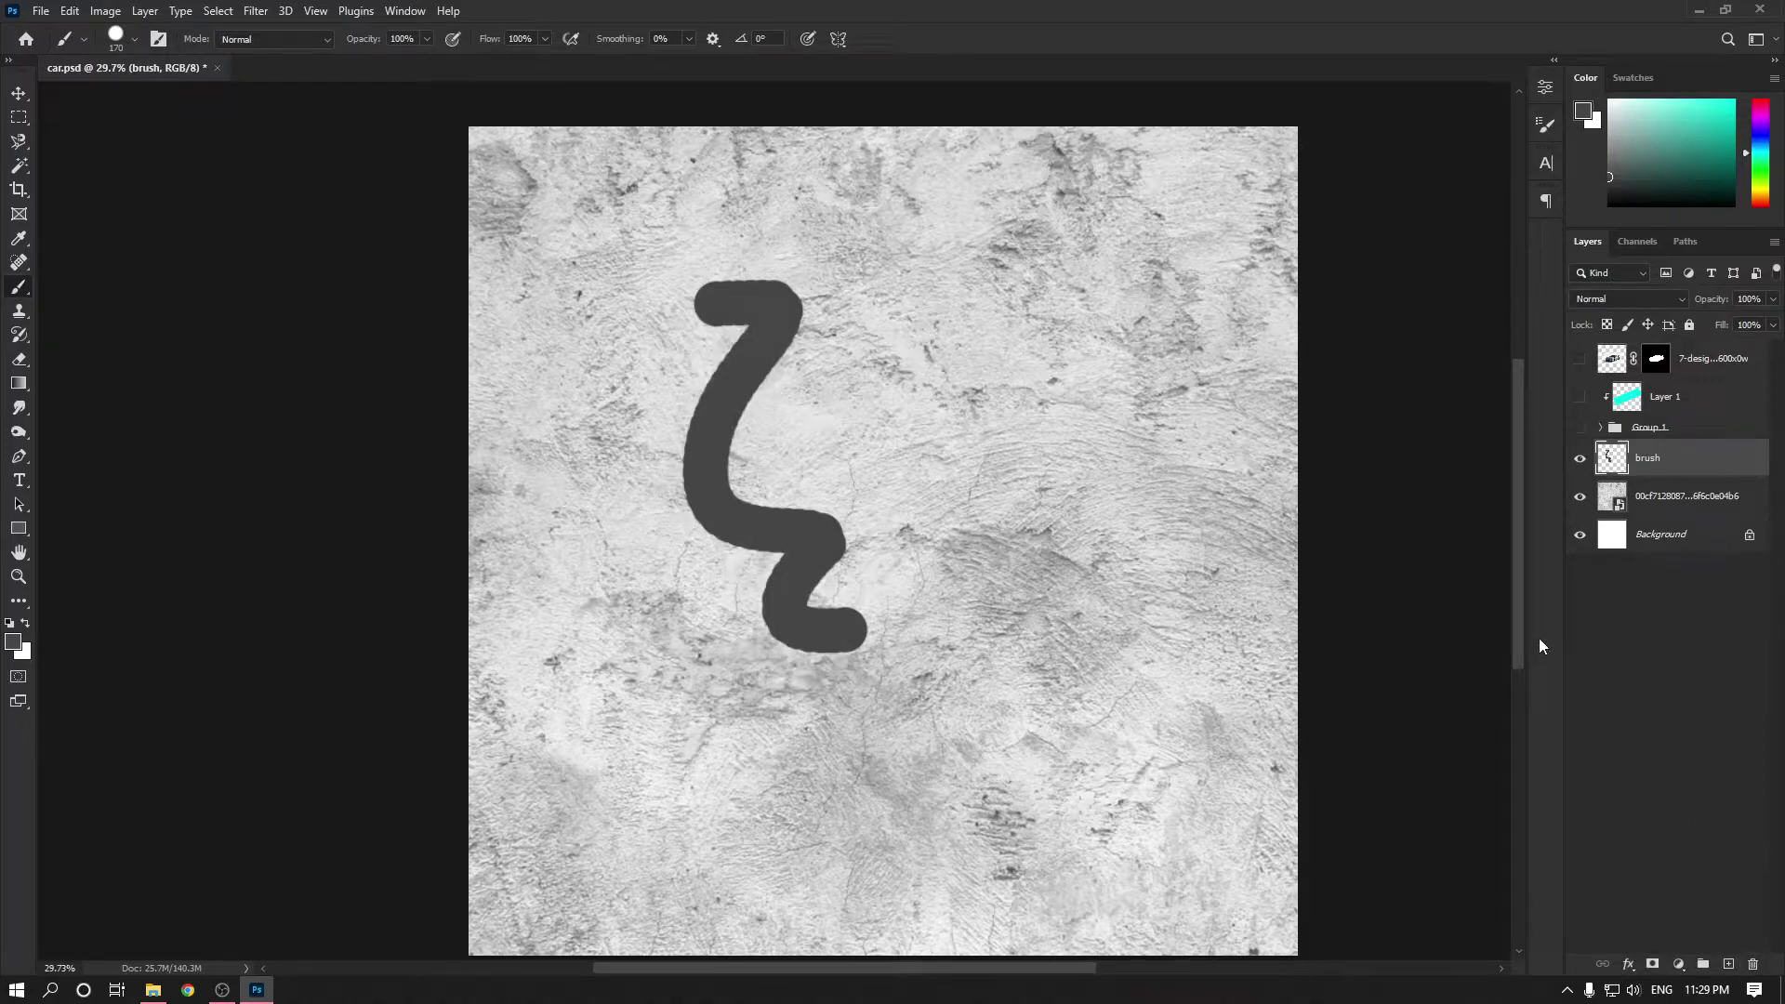
key(ctrl+z)
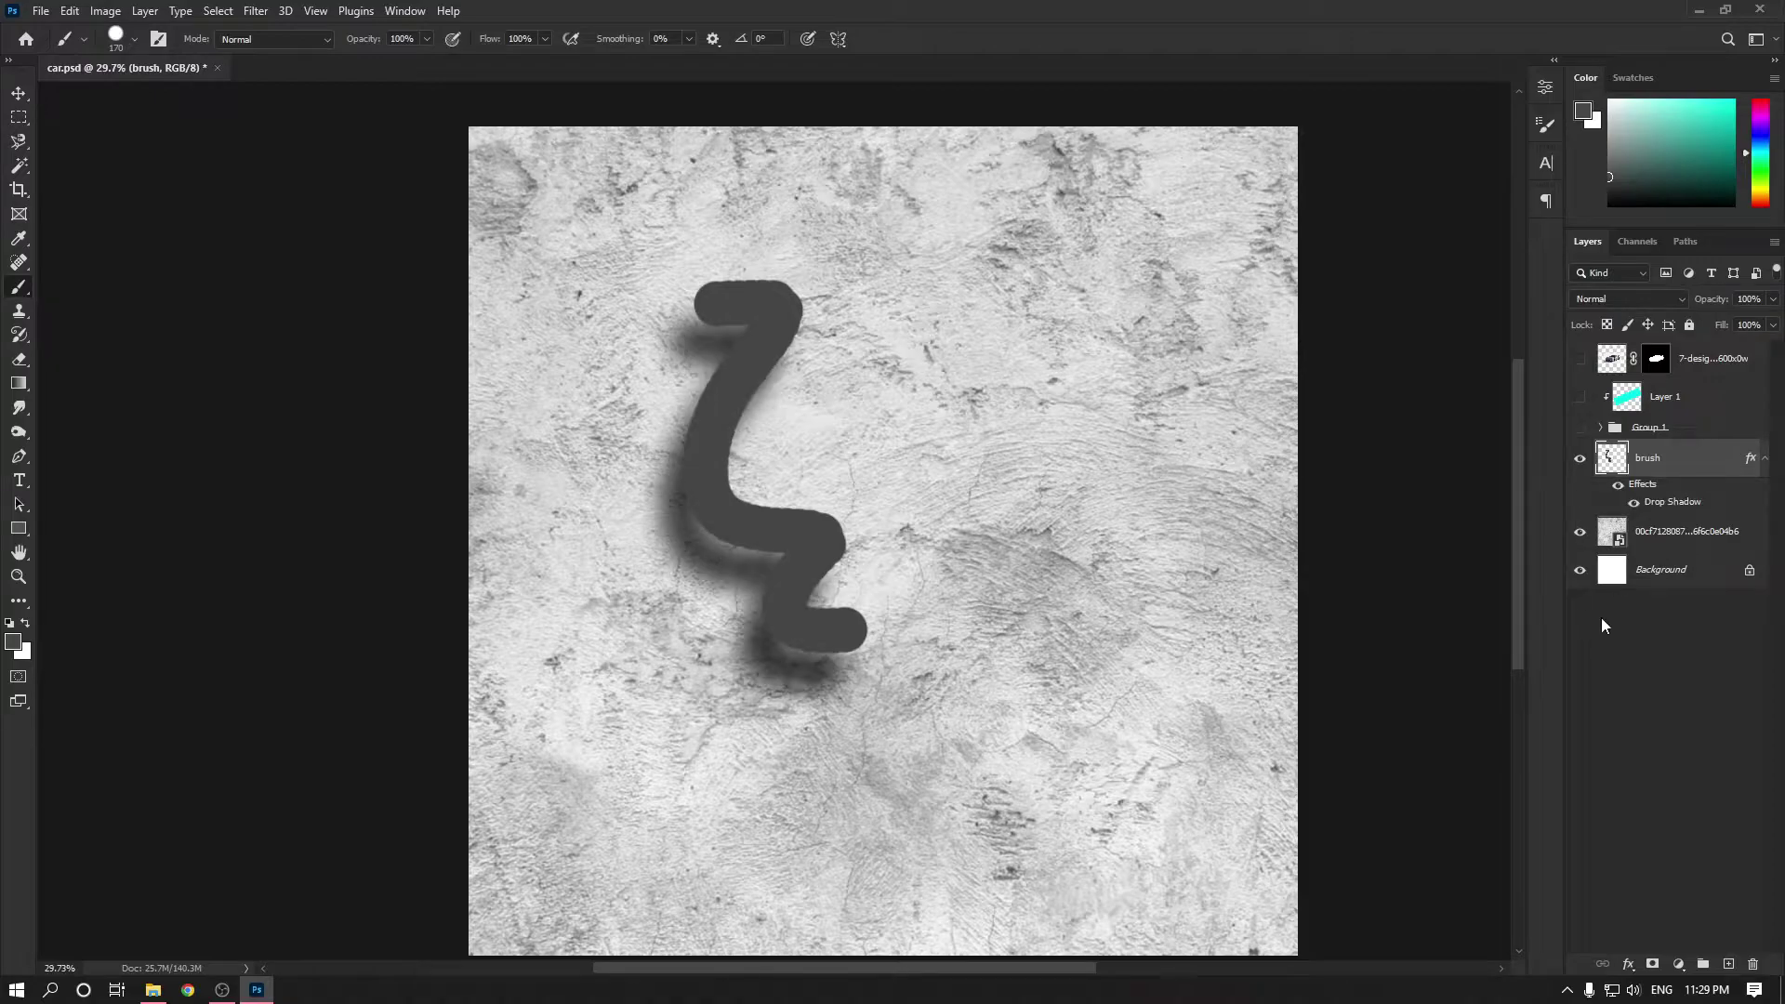
Compare the stroke with its effects off and on, leave them off, and hide the brush layer.
click(1619, 485)
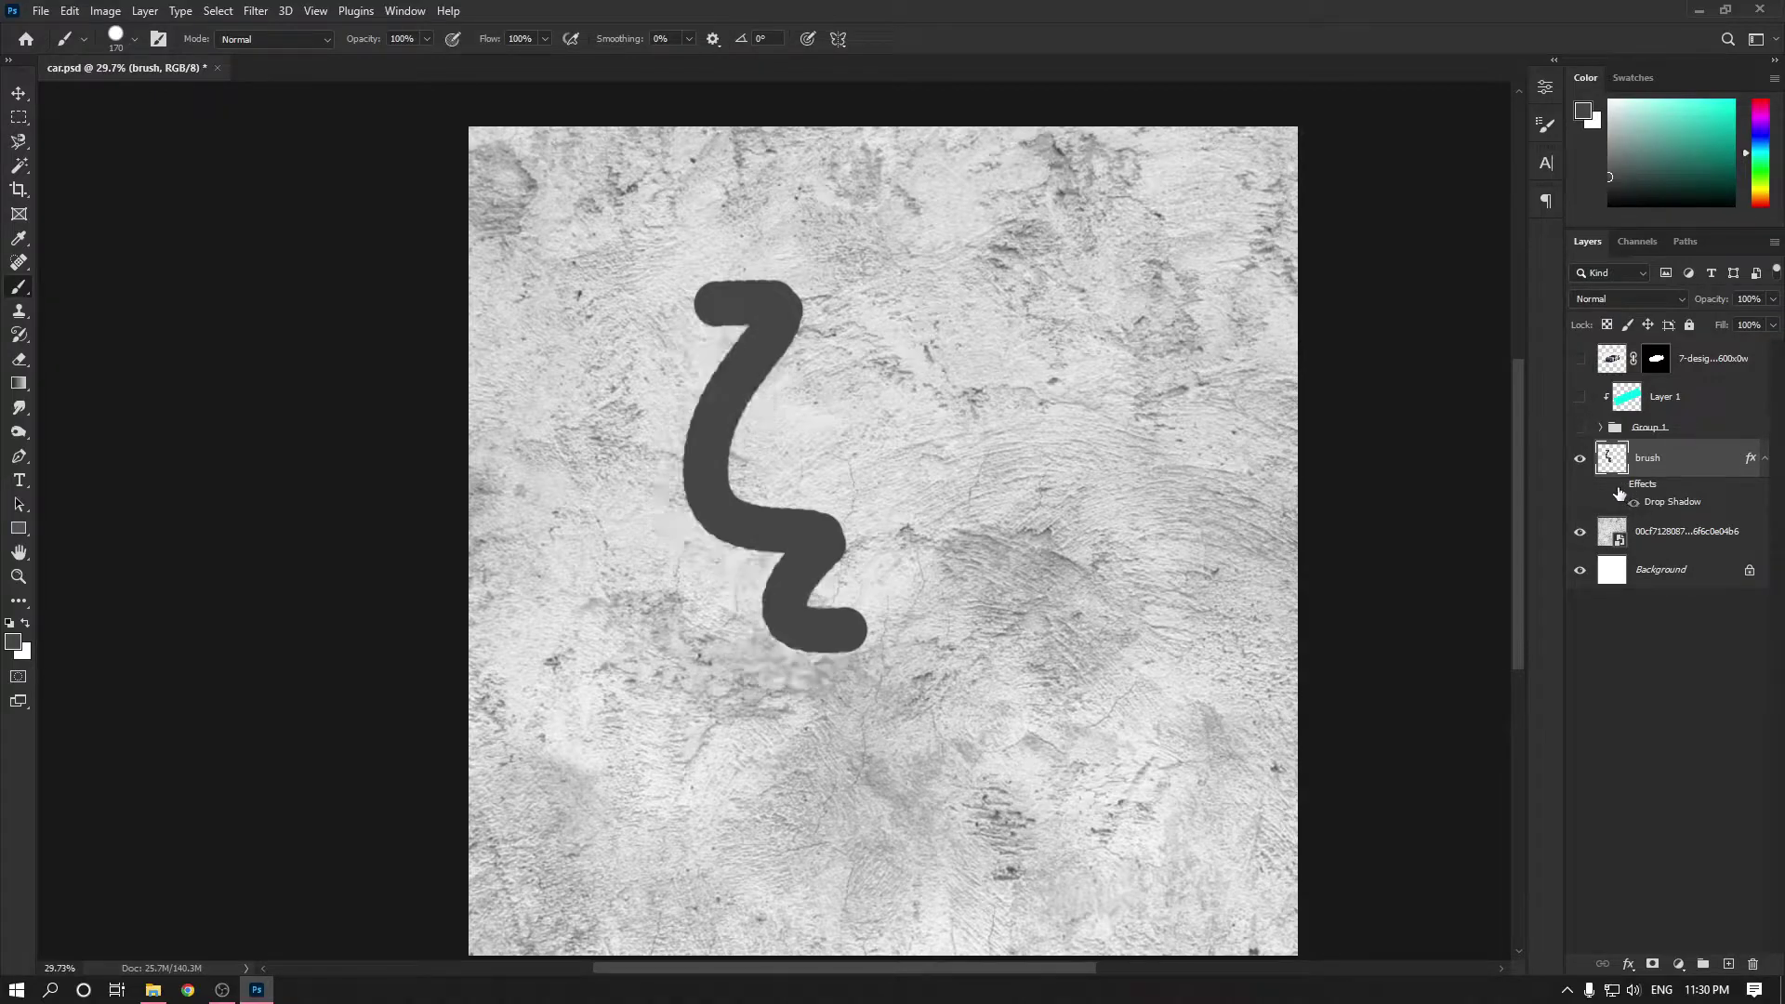
click(1619, 488)
click(1619, 487)
click(1582, 459)
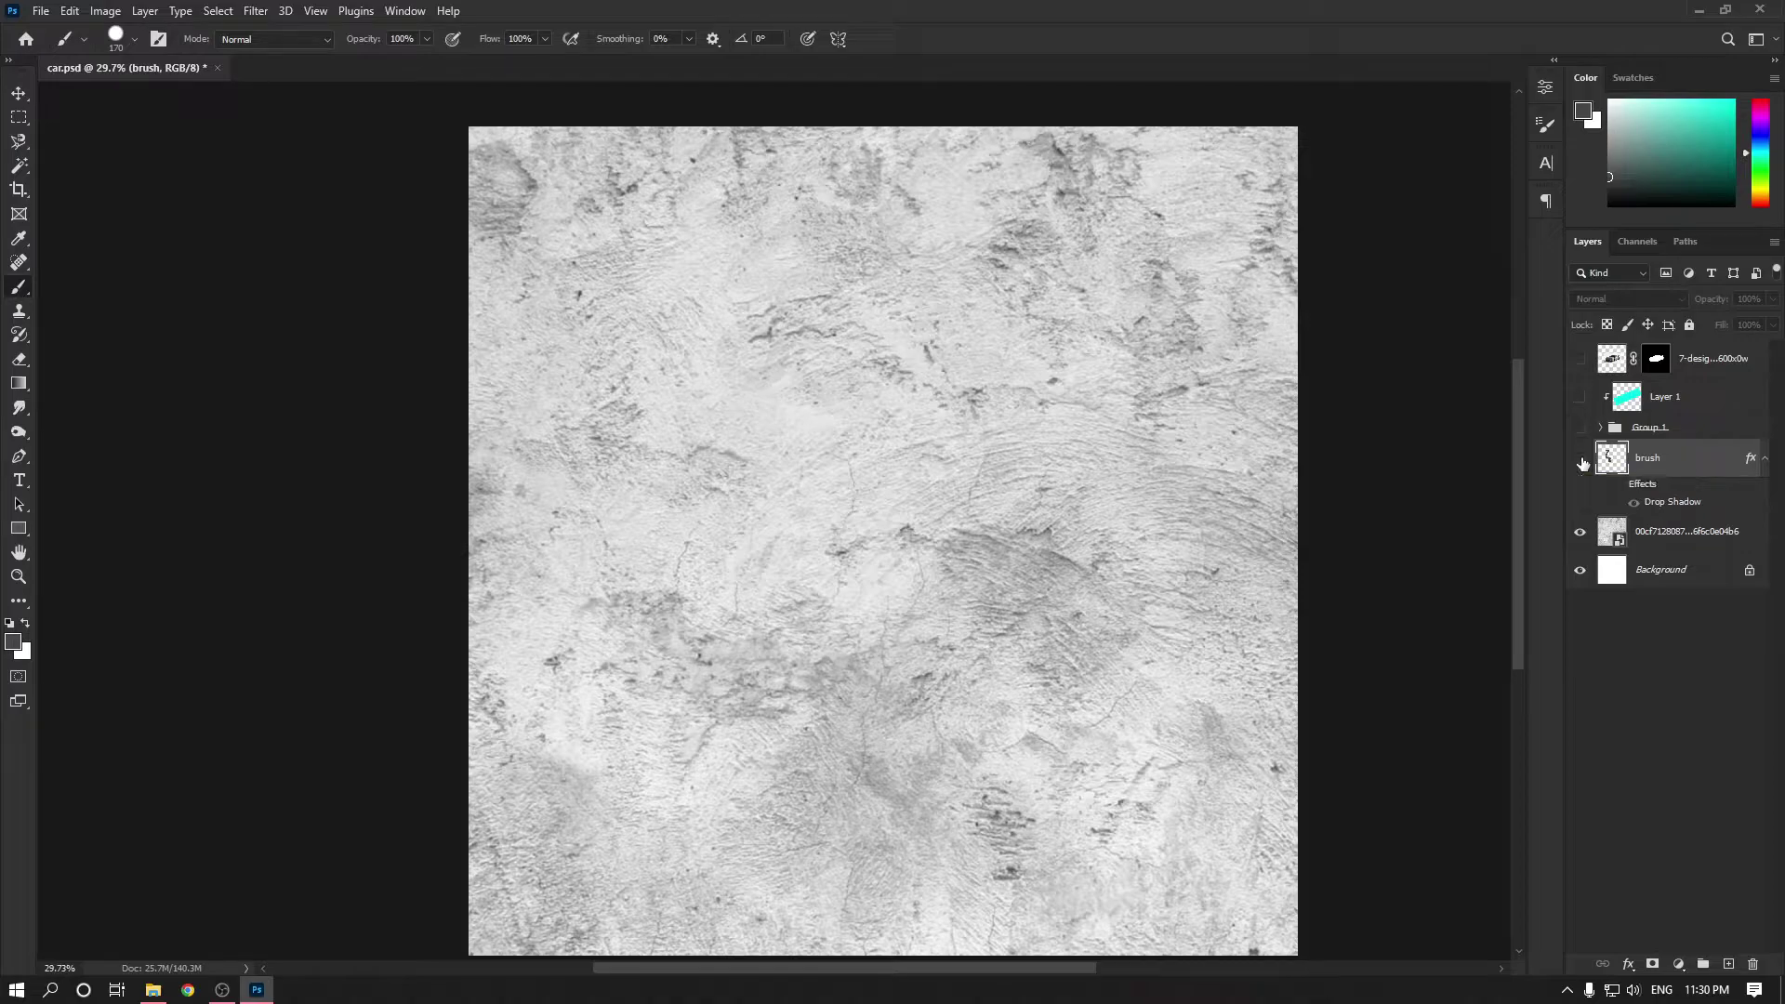
Show the brush layer again and delete its layer effects, leaving the plain painted stroke.
scroll(841, 546, down, 1)
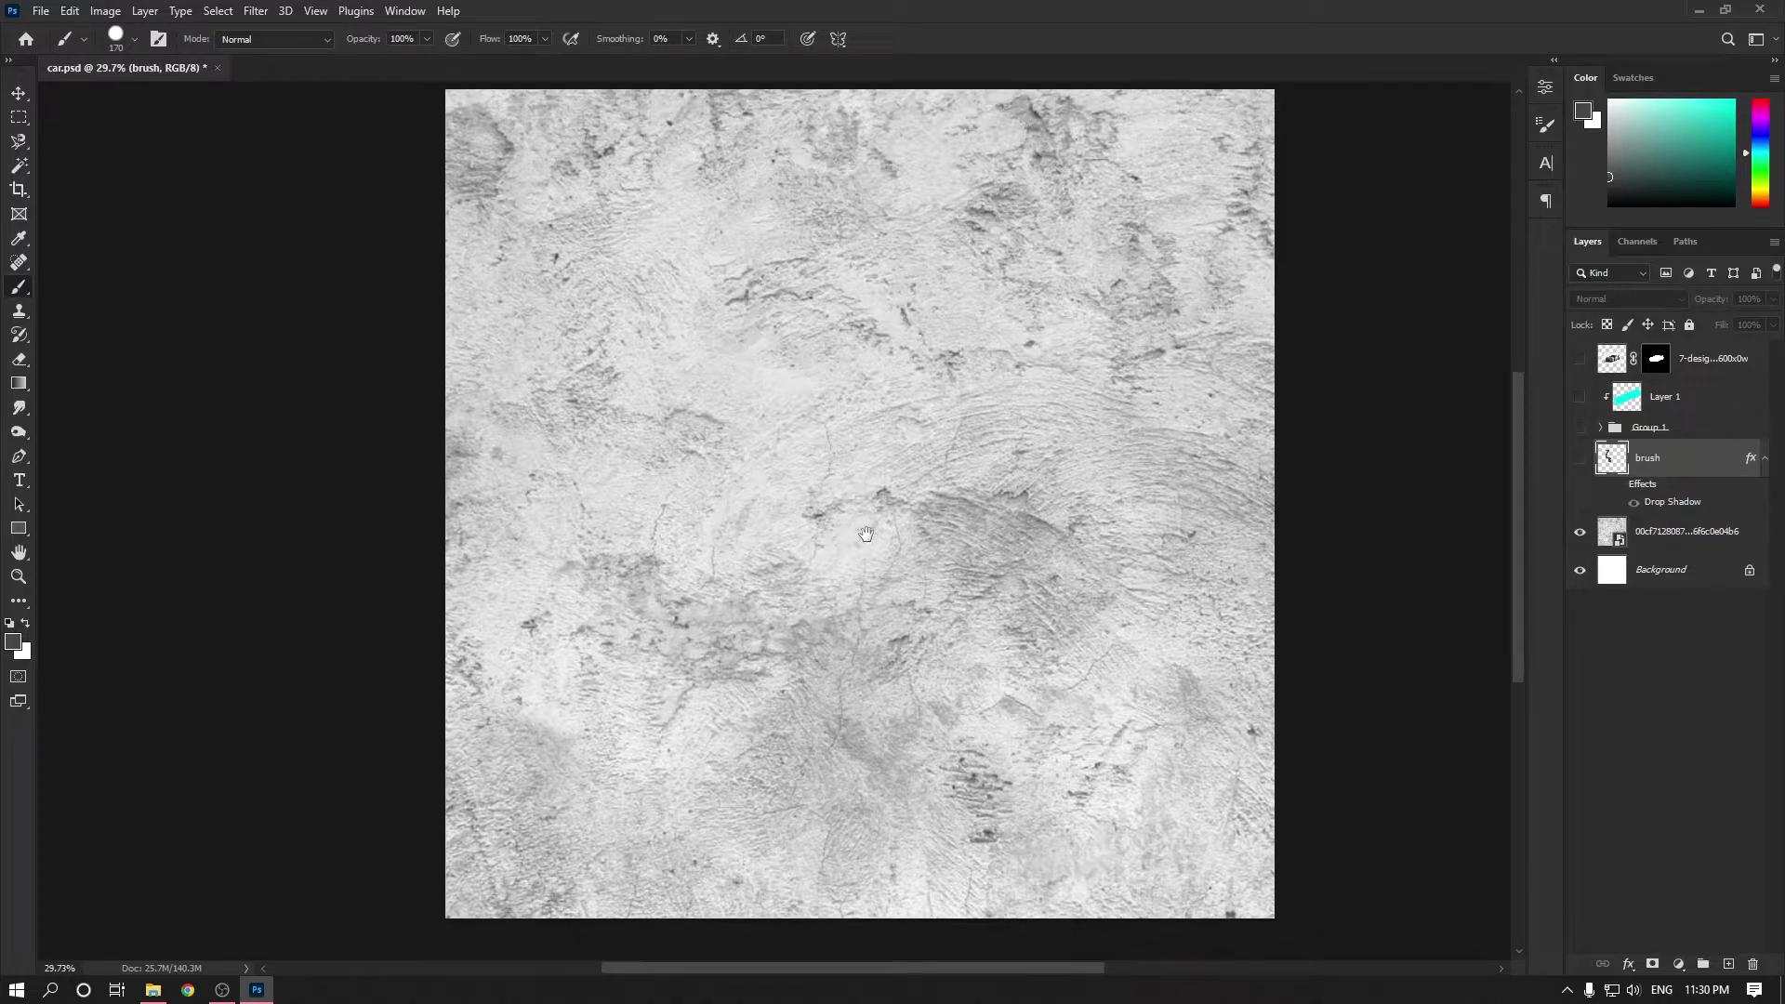
scroll(888, 521, down, 1)
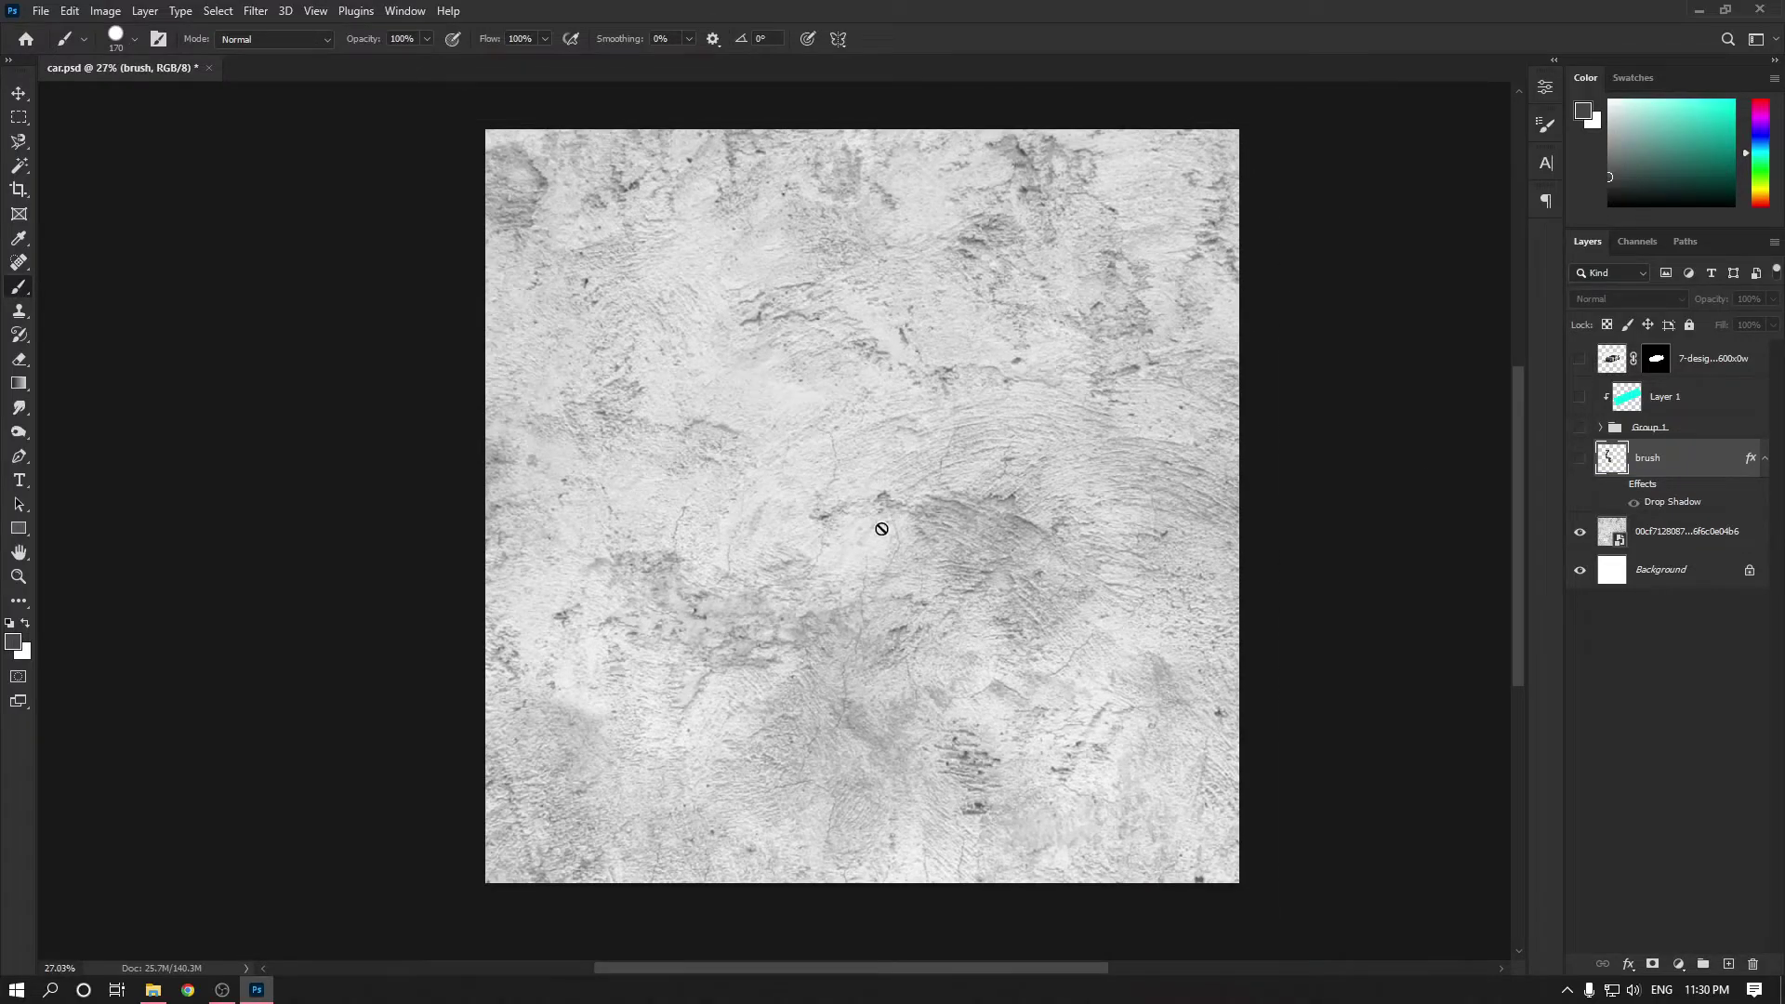
click(1581, 460)
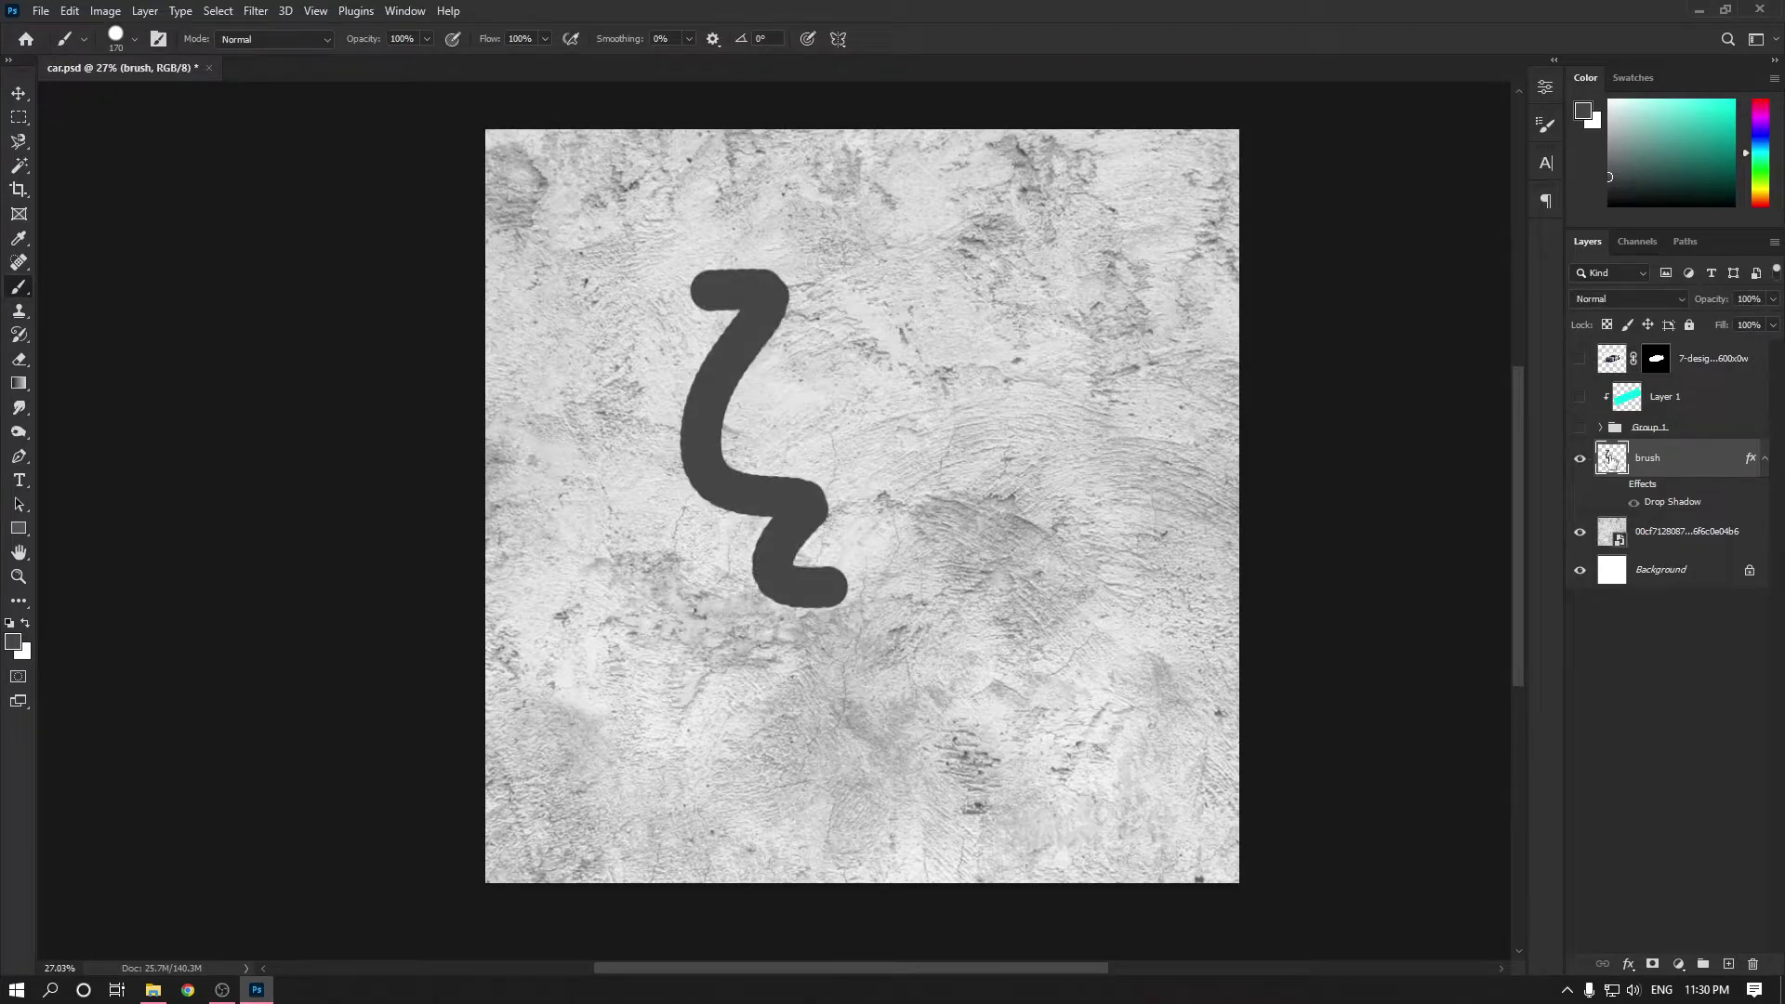
drag(1646, 487, 1754, 965)
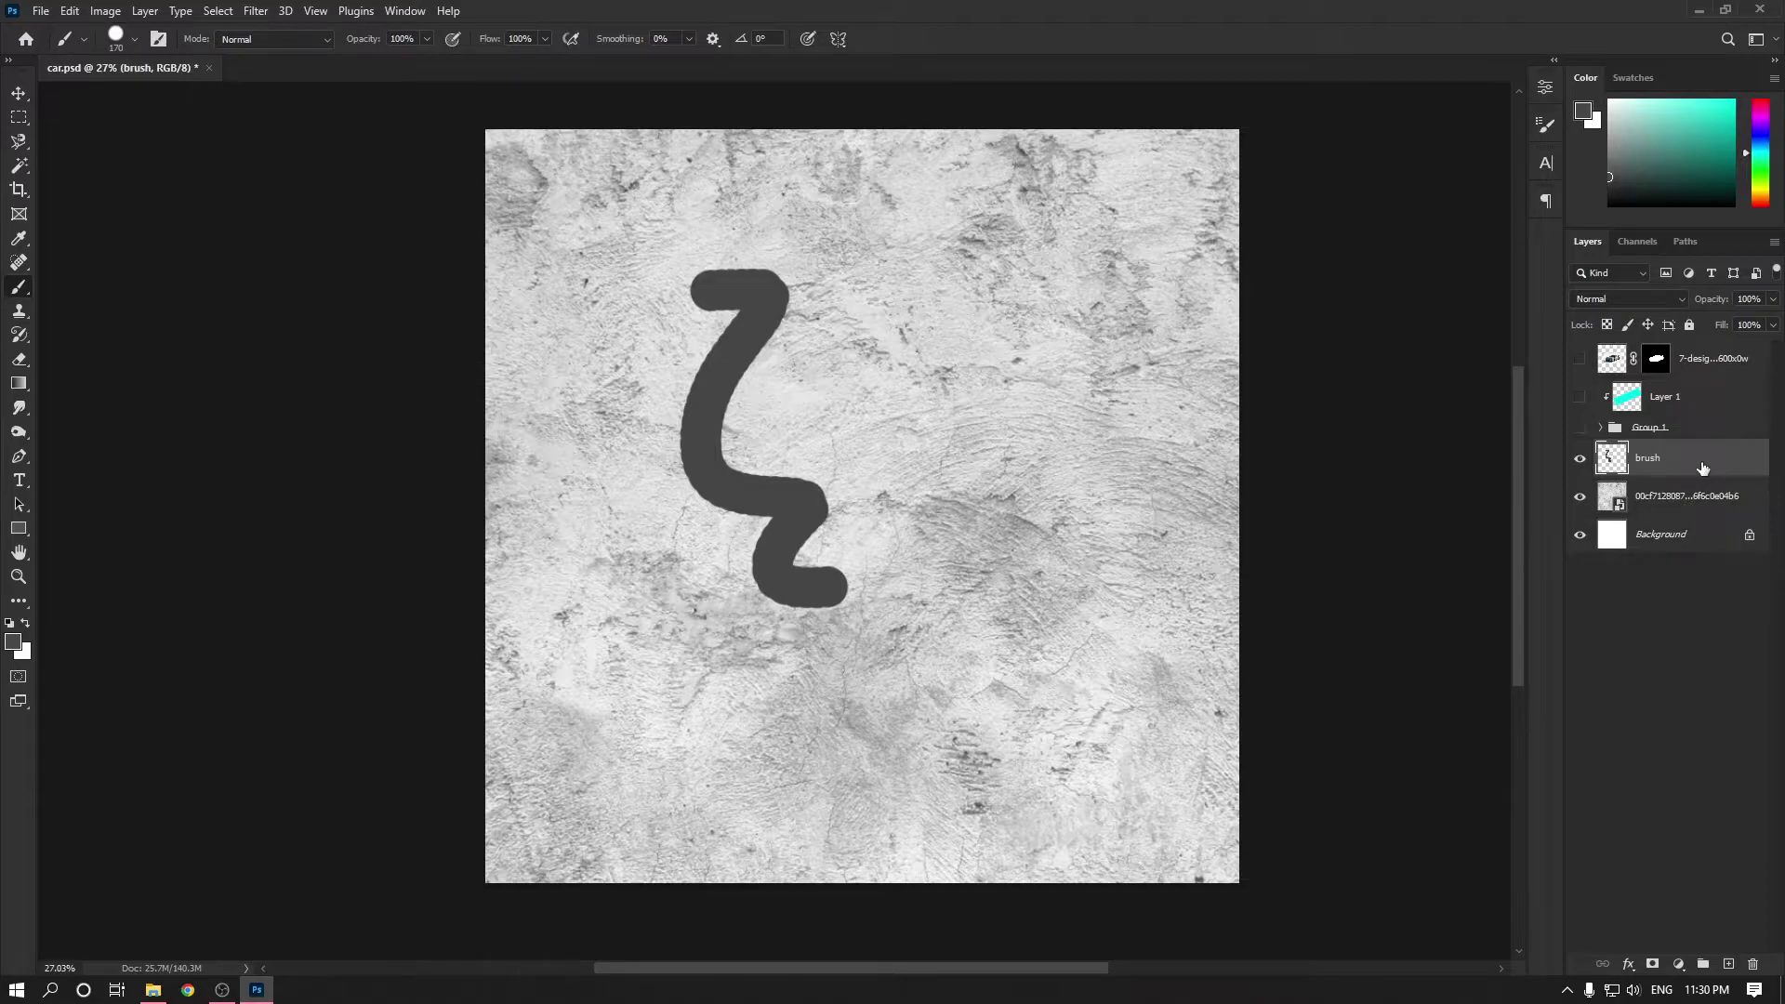
Delete the brush layer twice, once directly and once with confirmation, undoing each deletion.
key(Delete)
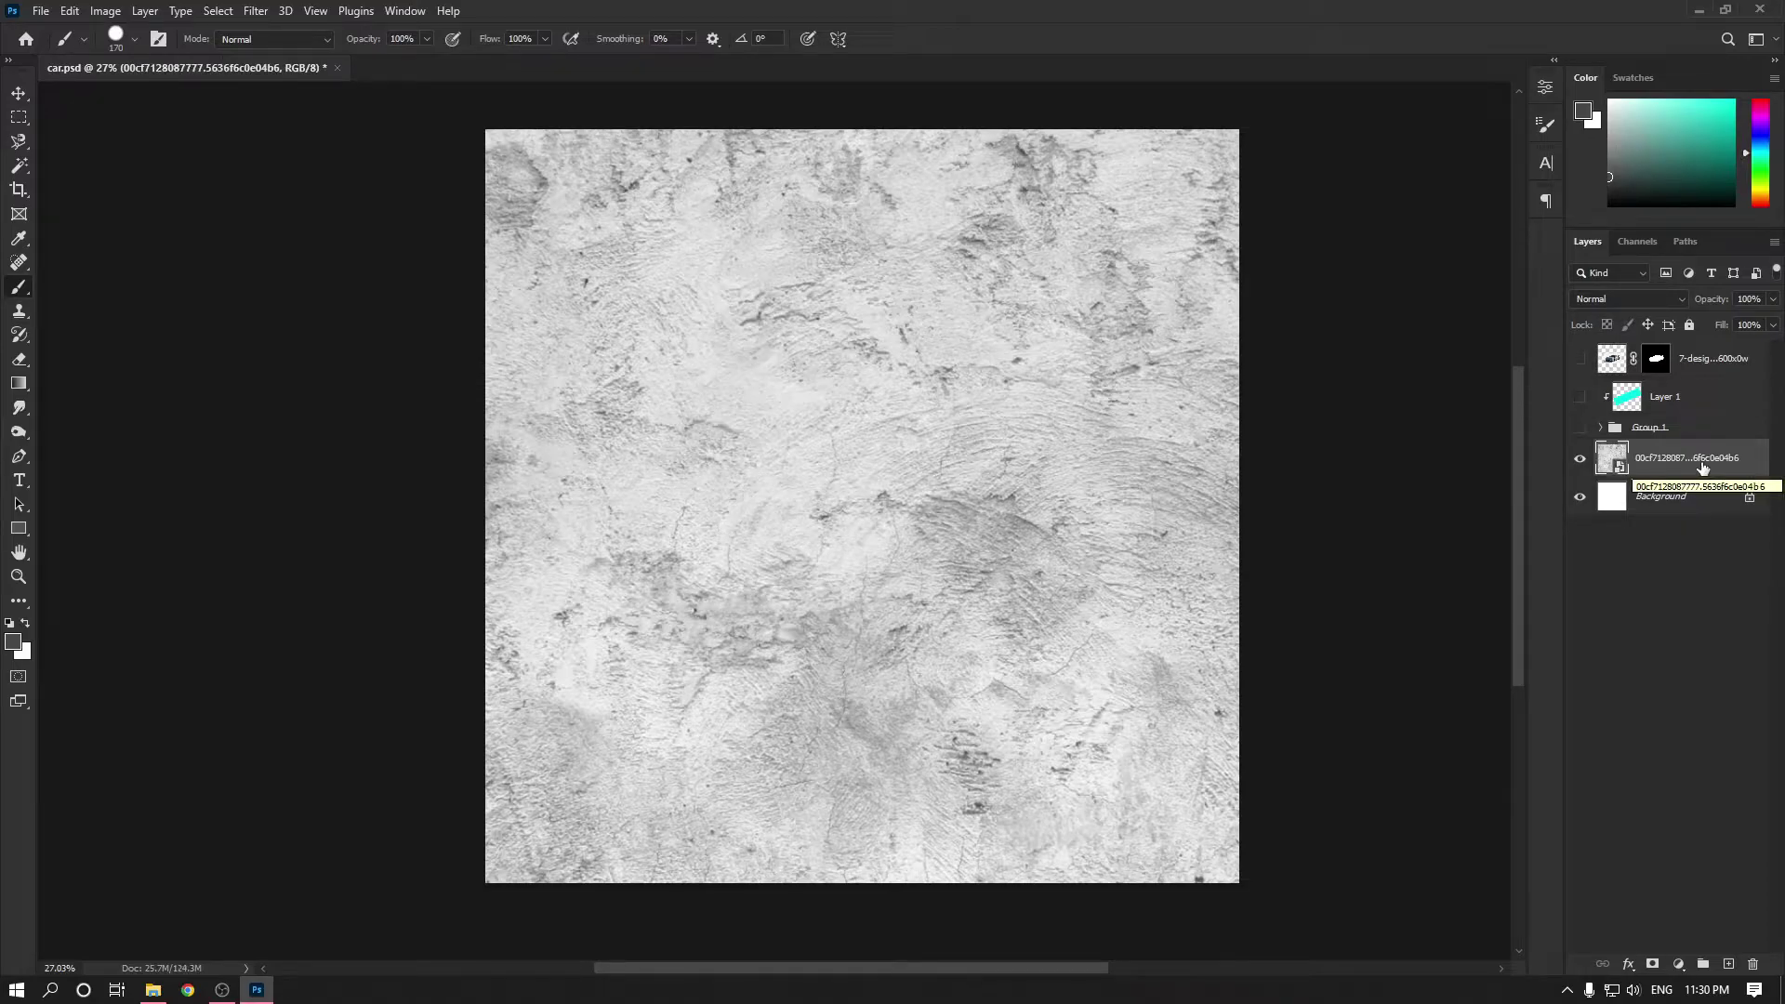
key(ctrl+z)
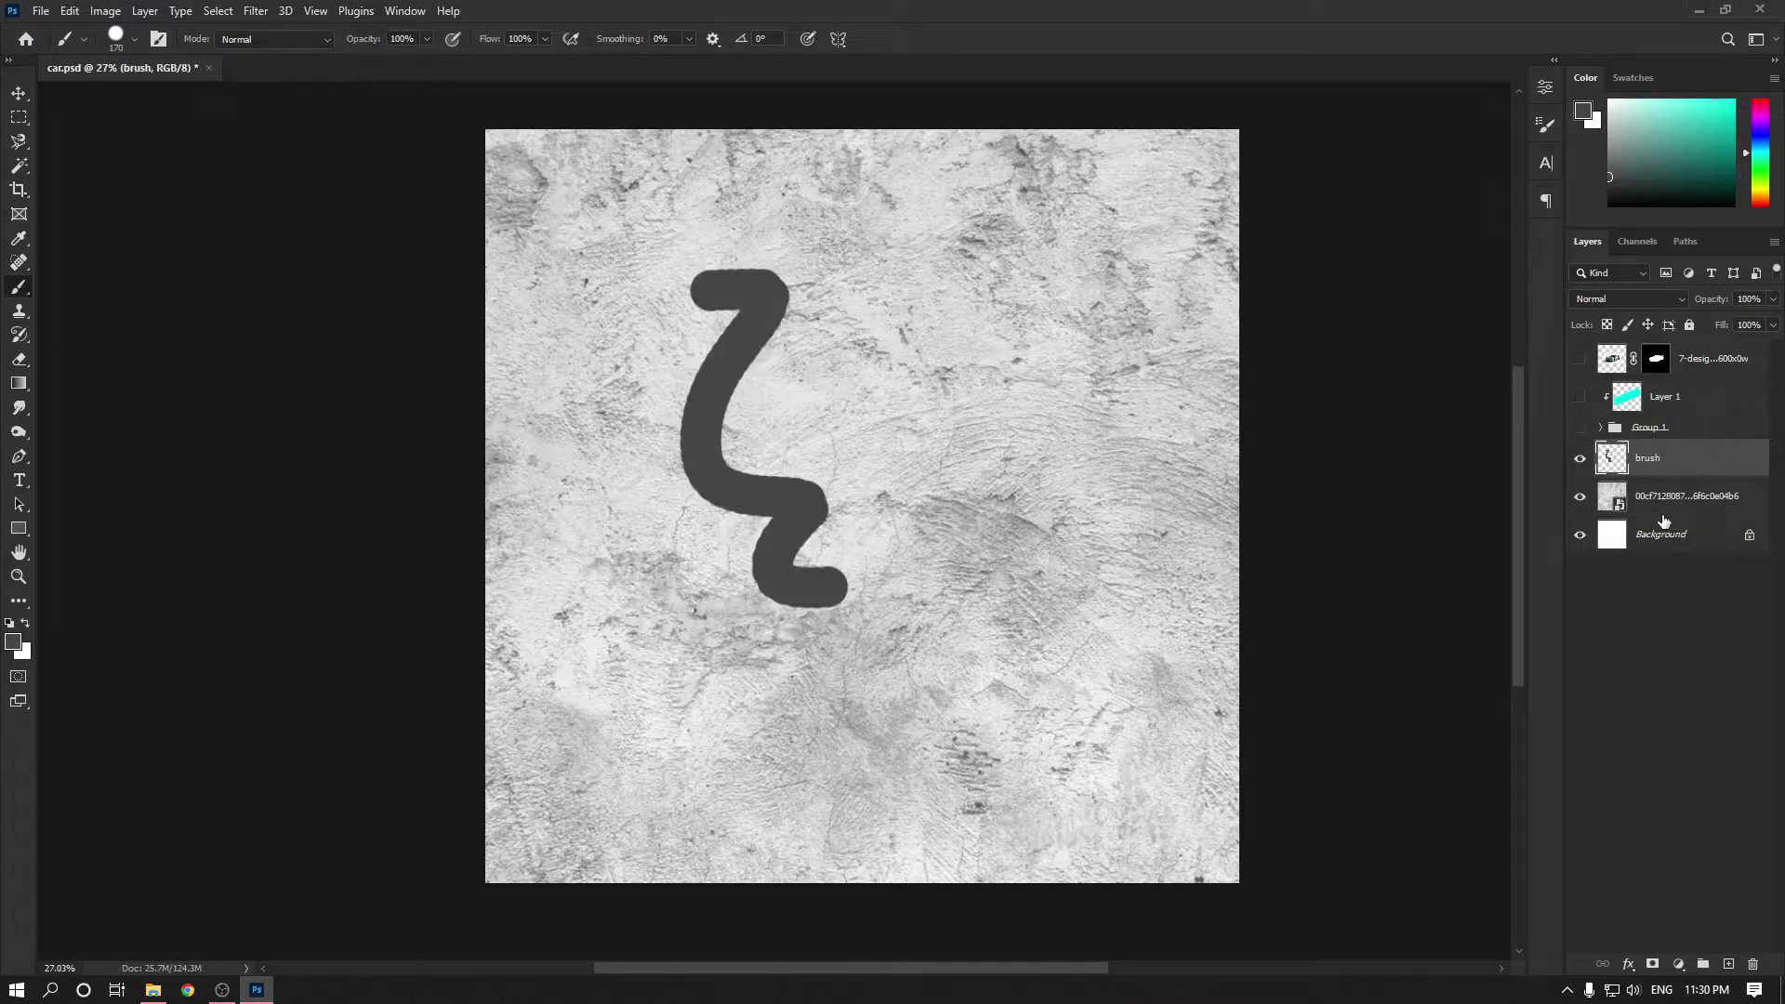
click(1754, 966)
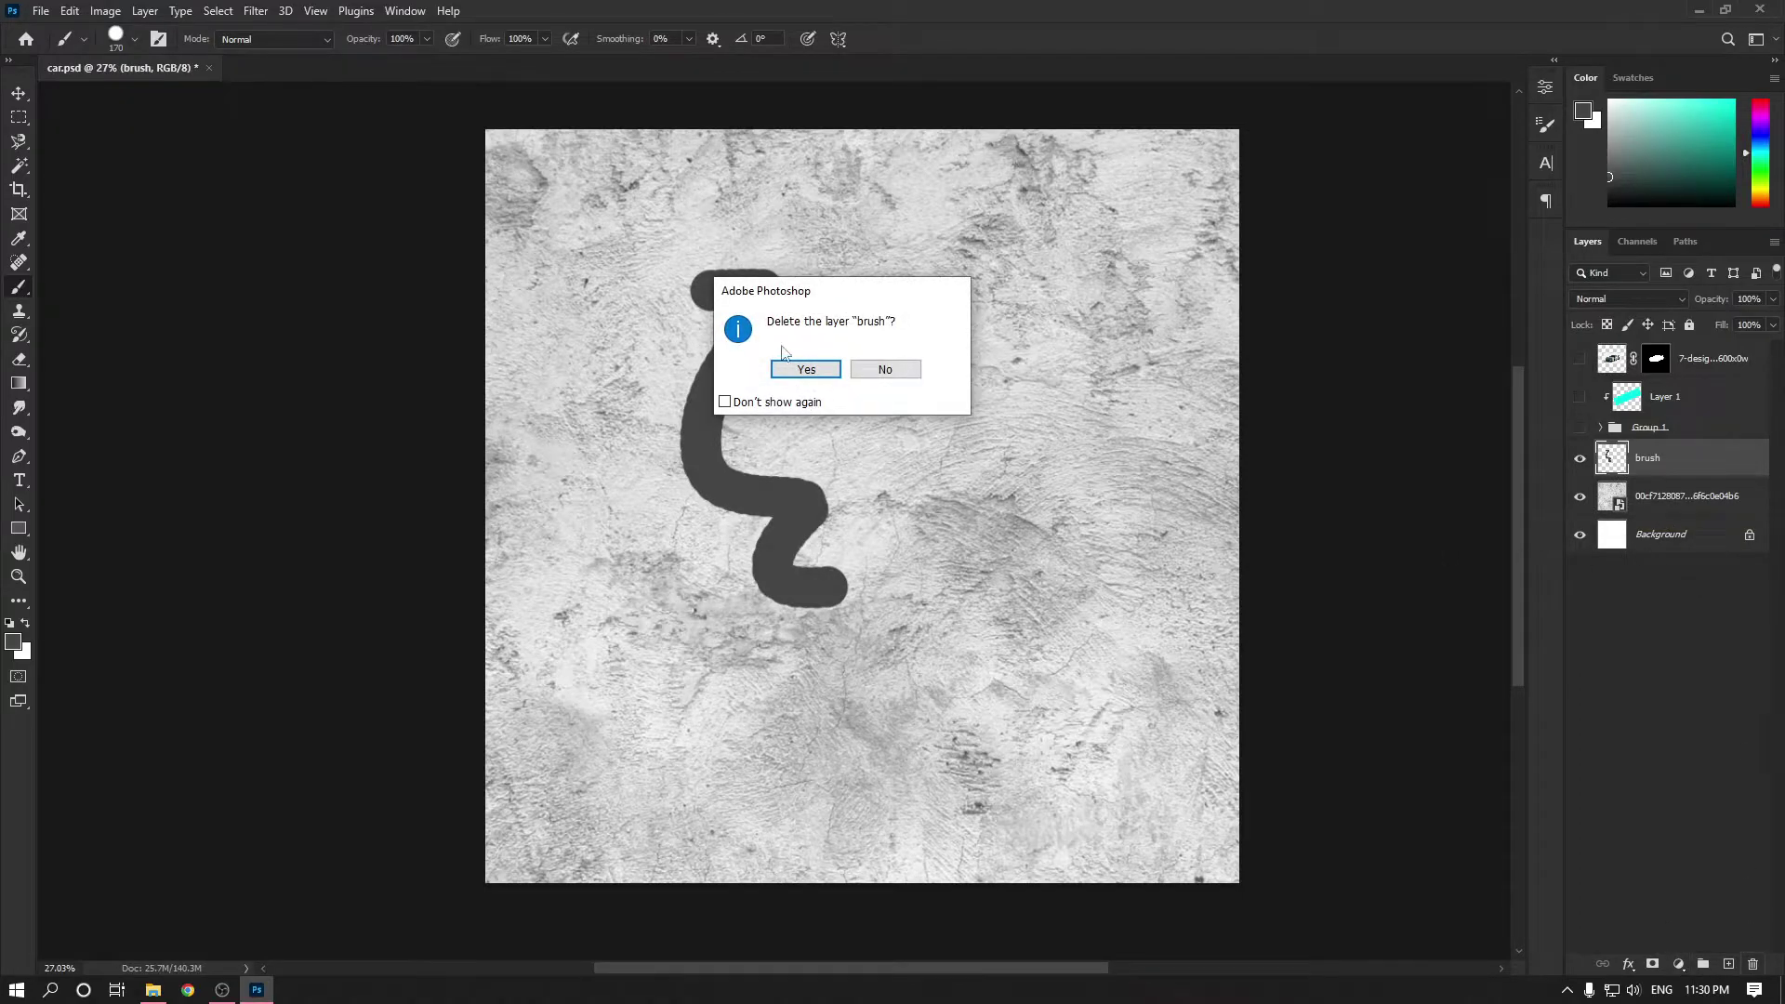
click(807, 371)
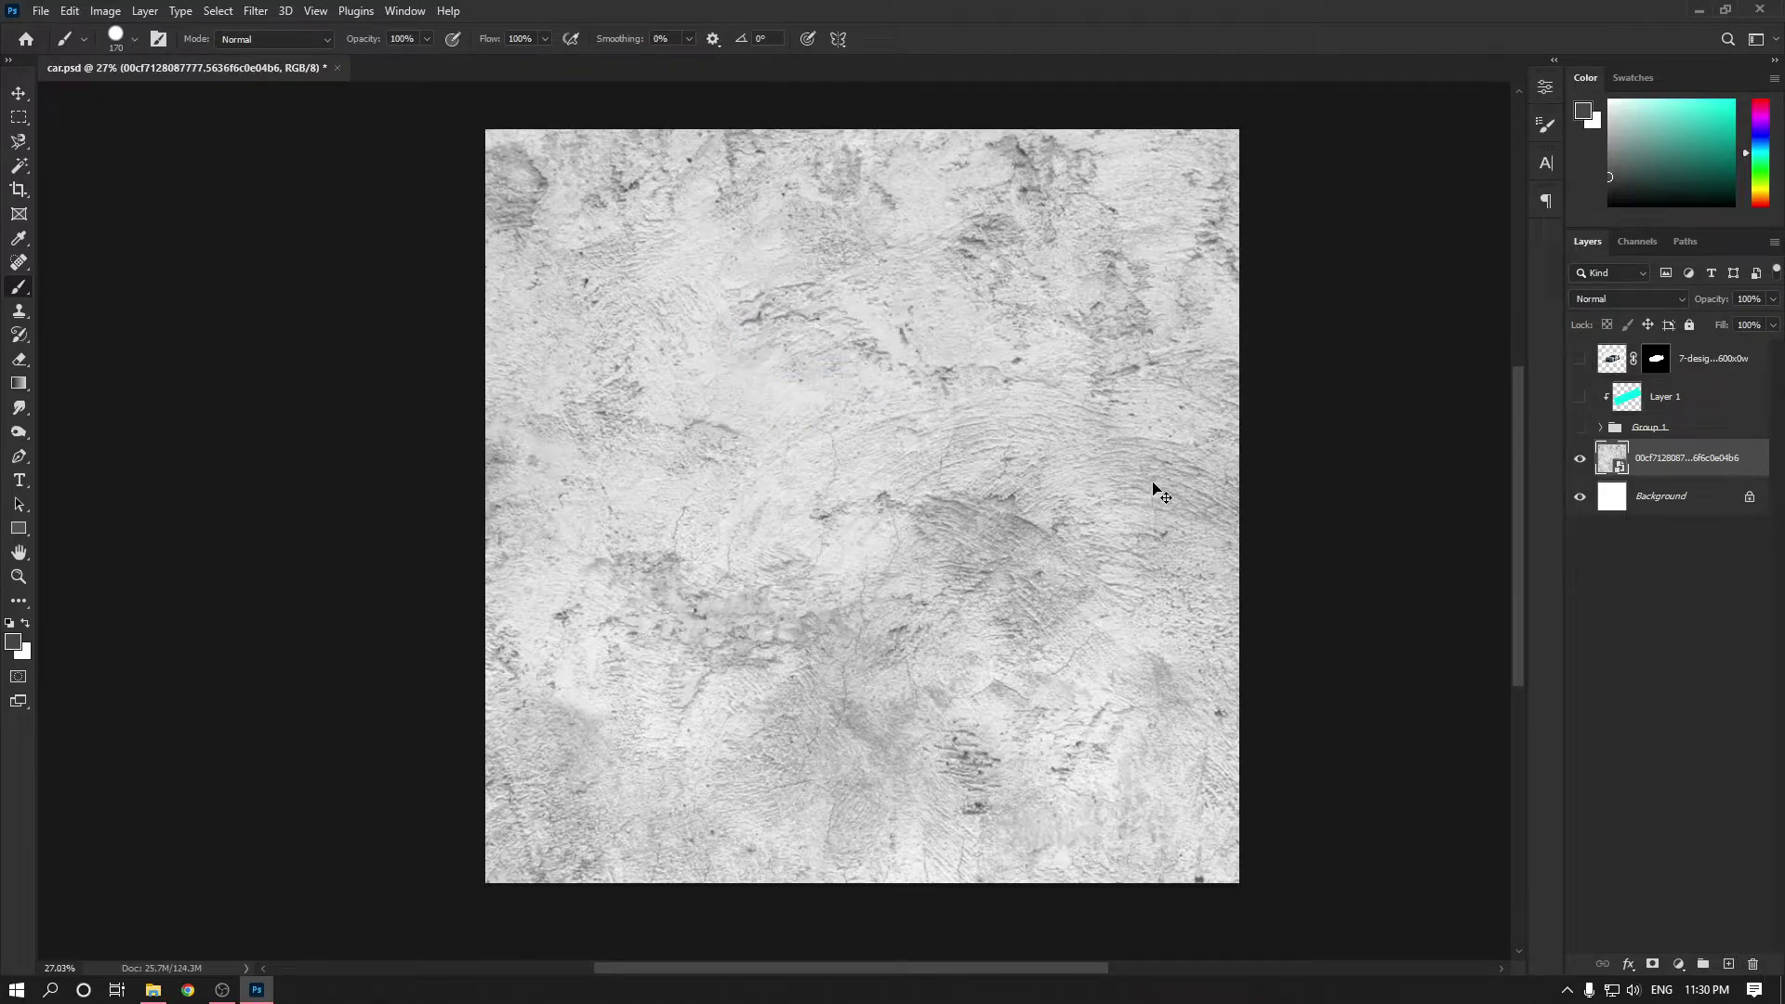
key(ctrl+z)
Add a black Stroke effect positioned outside the painted zigzag, and reduce its size to a thin outline.
click(1628, 963)
click(1631, 964)
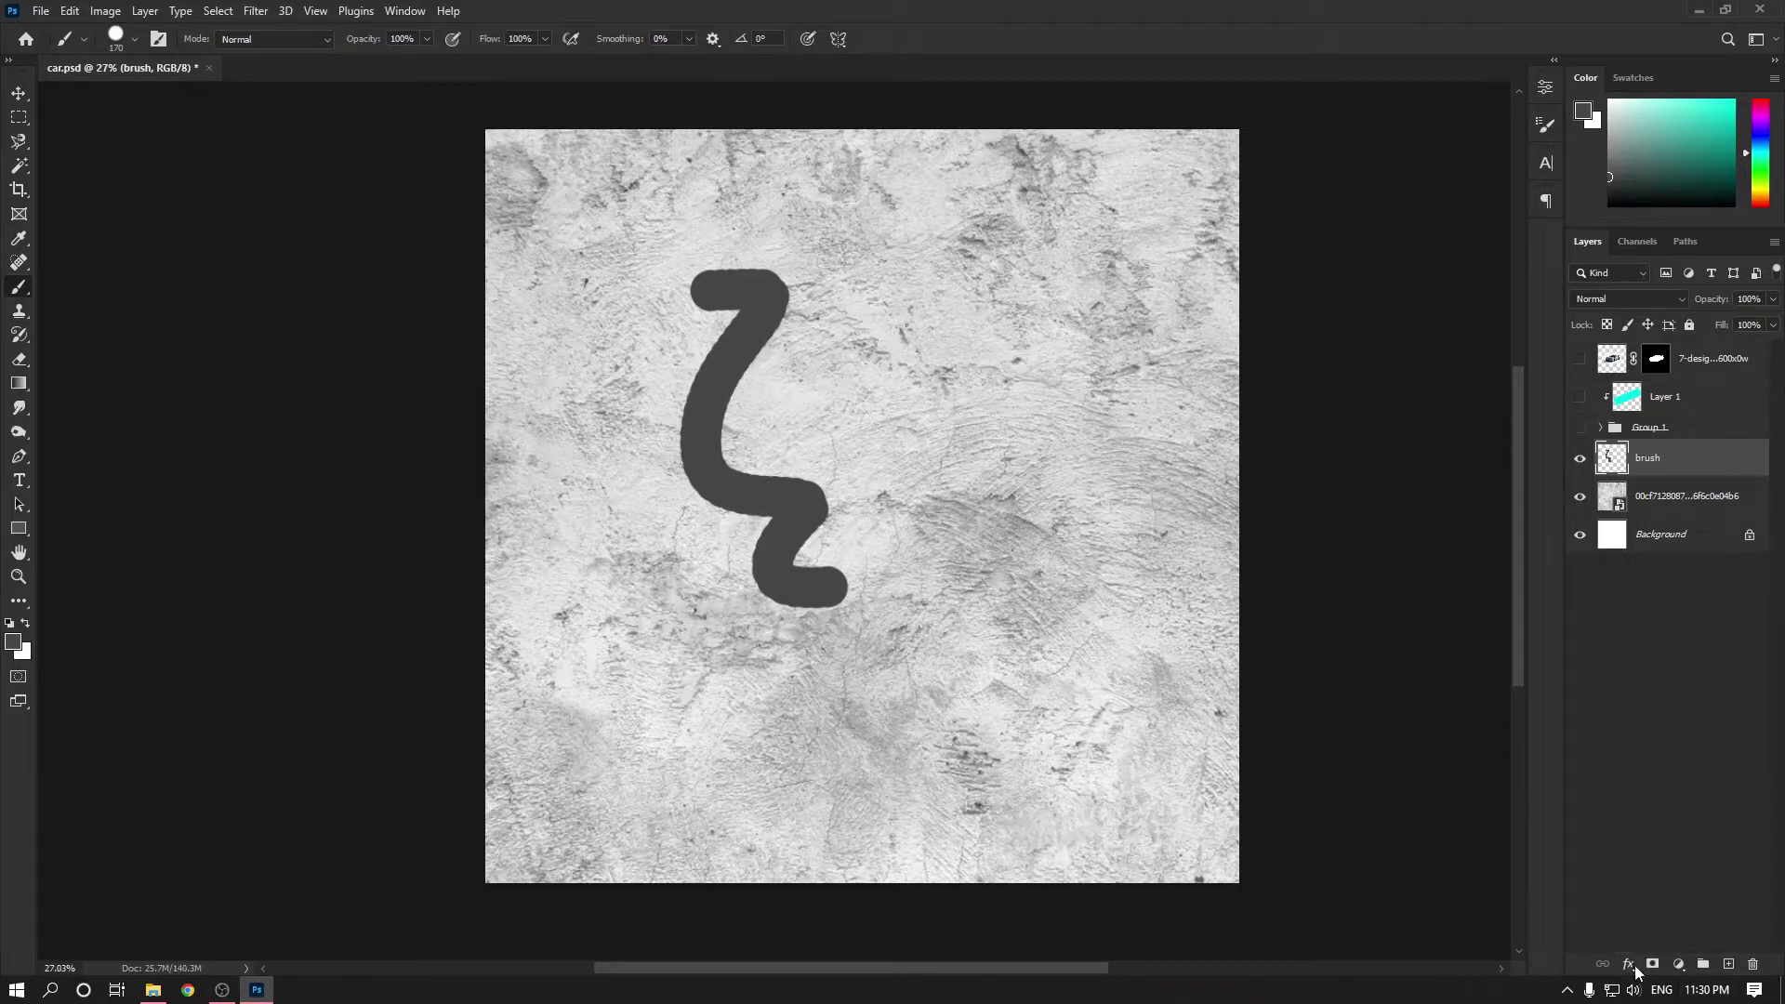
click(1629, 966)
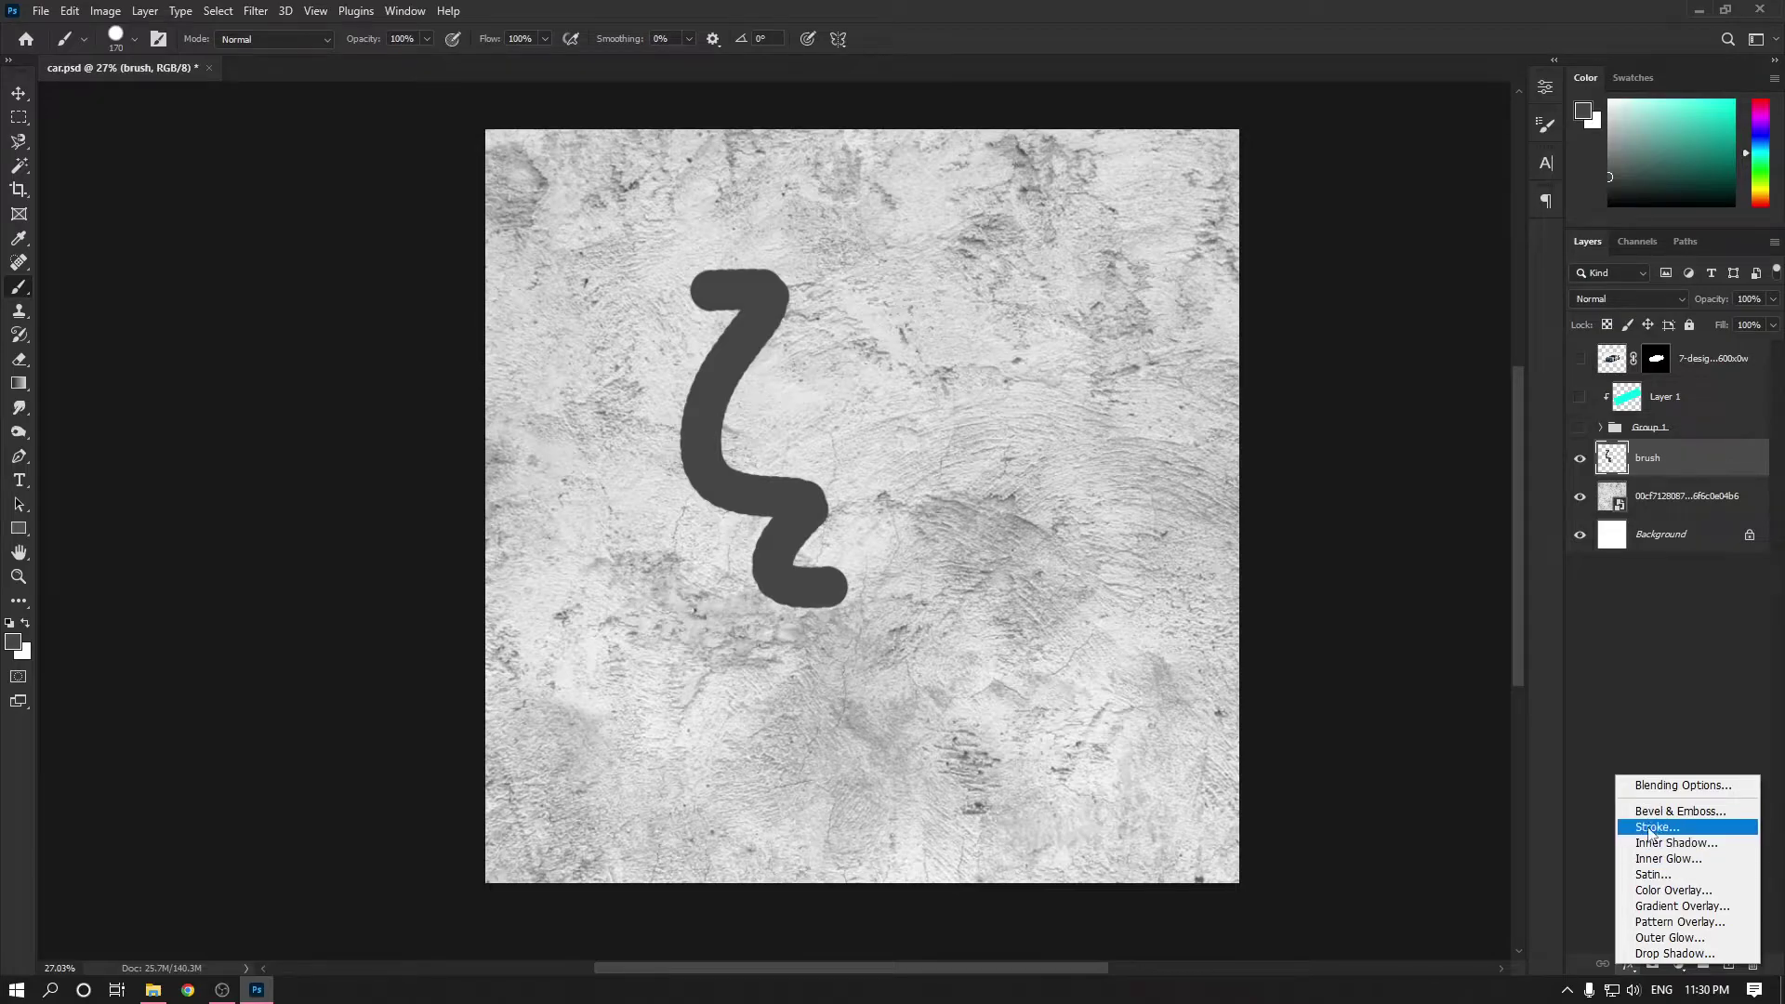
click(1650, 828)
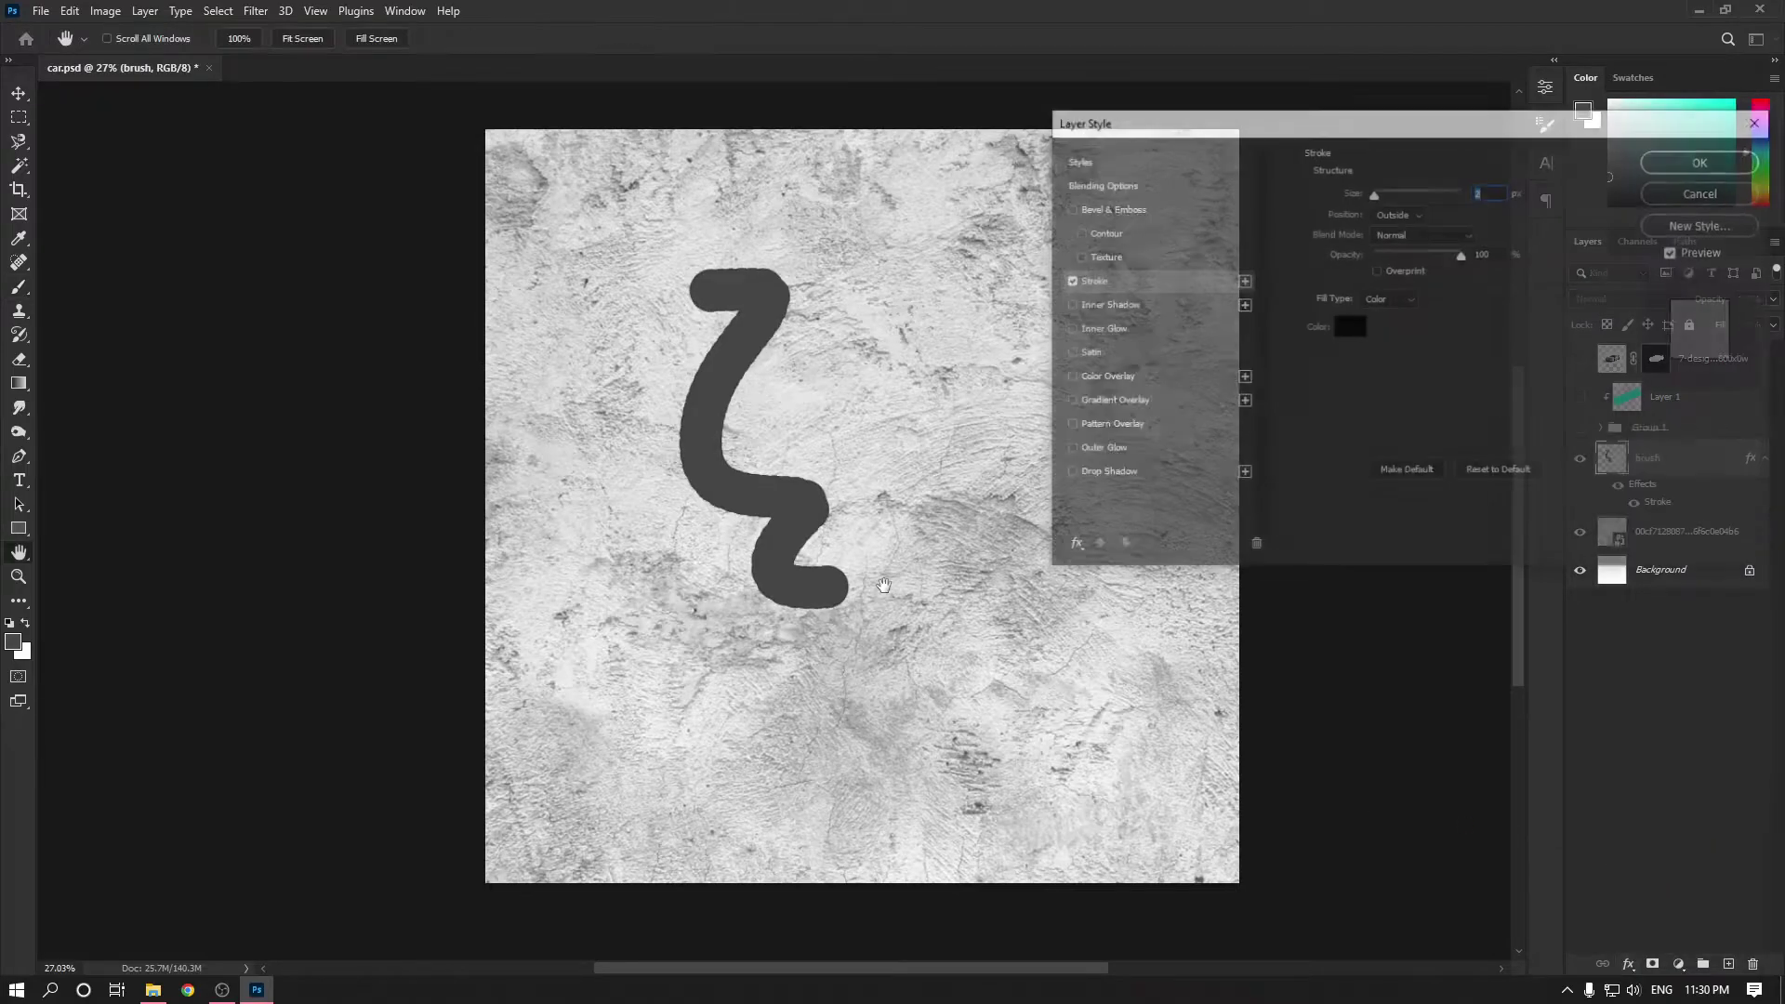
scroll(816, 420, up, 3)
mouse_move(1375, 190)
mouse_down()
mouse_move(1409, 194)
mouse_move(1391, 203)
mouse_up()
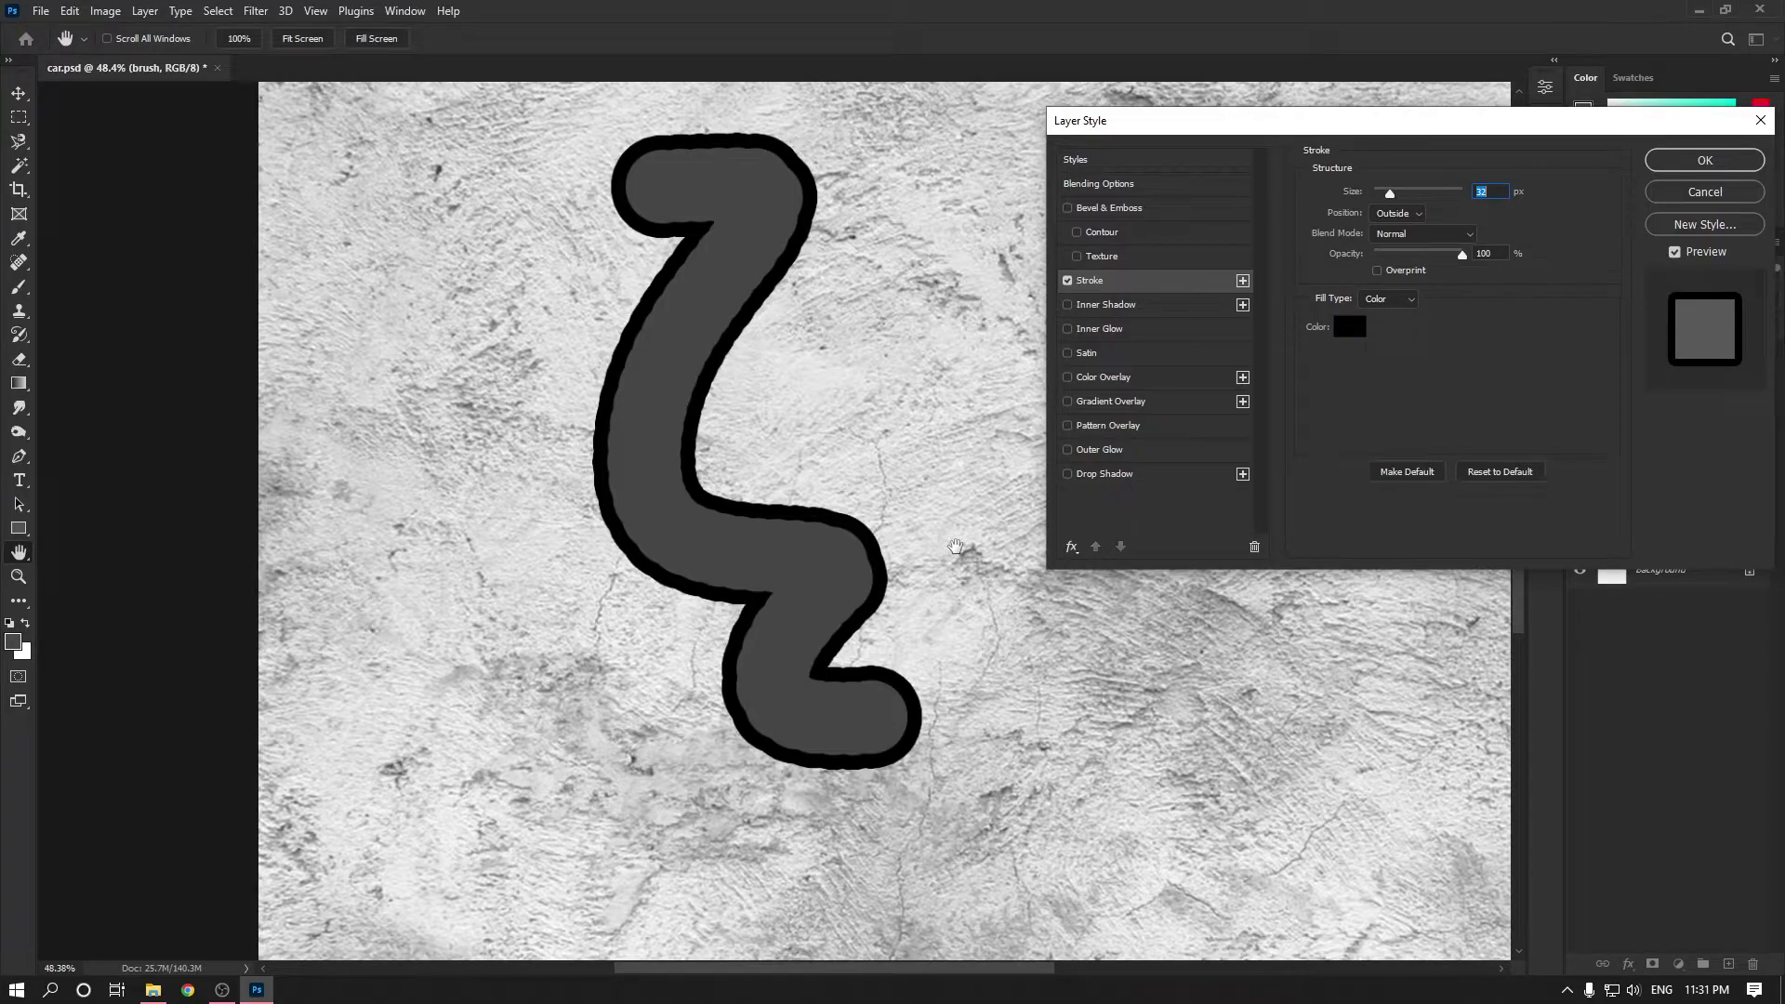
drag(1396, 199, 1381, 205)
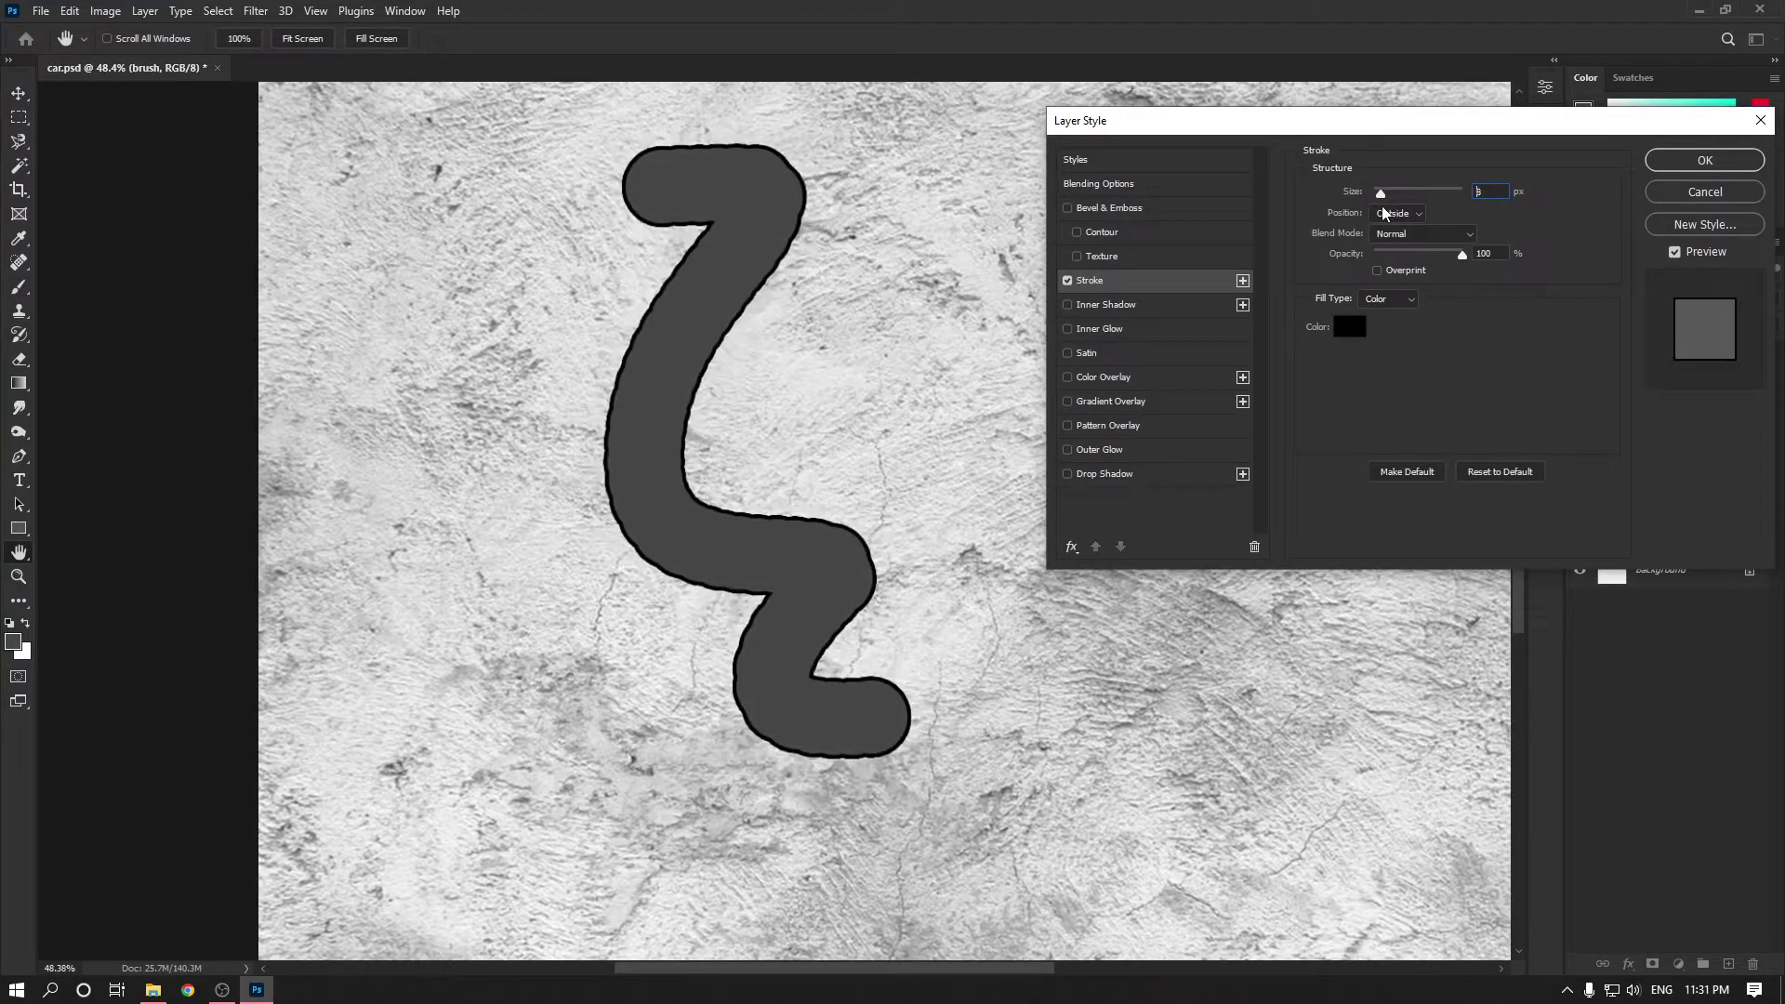
Try white as the outline color, cancel the color change, and turn off the Stroke effect.
click(1340, 328)
click(1039, 181)
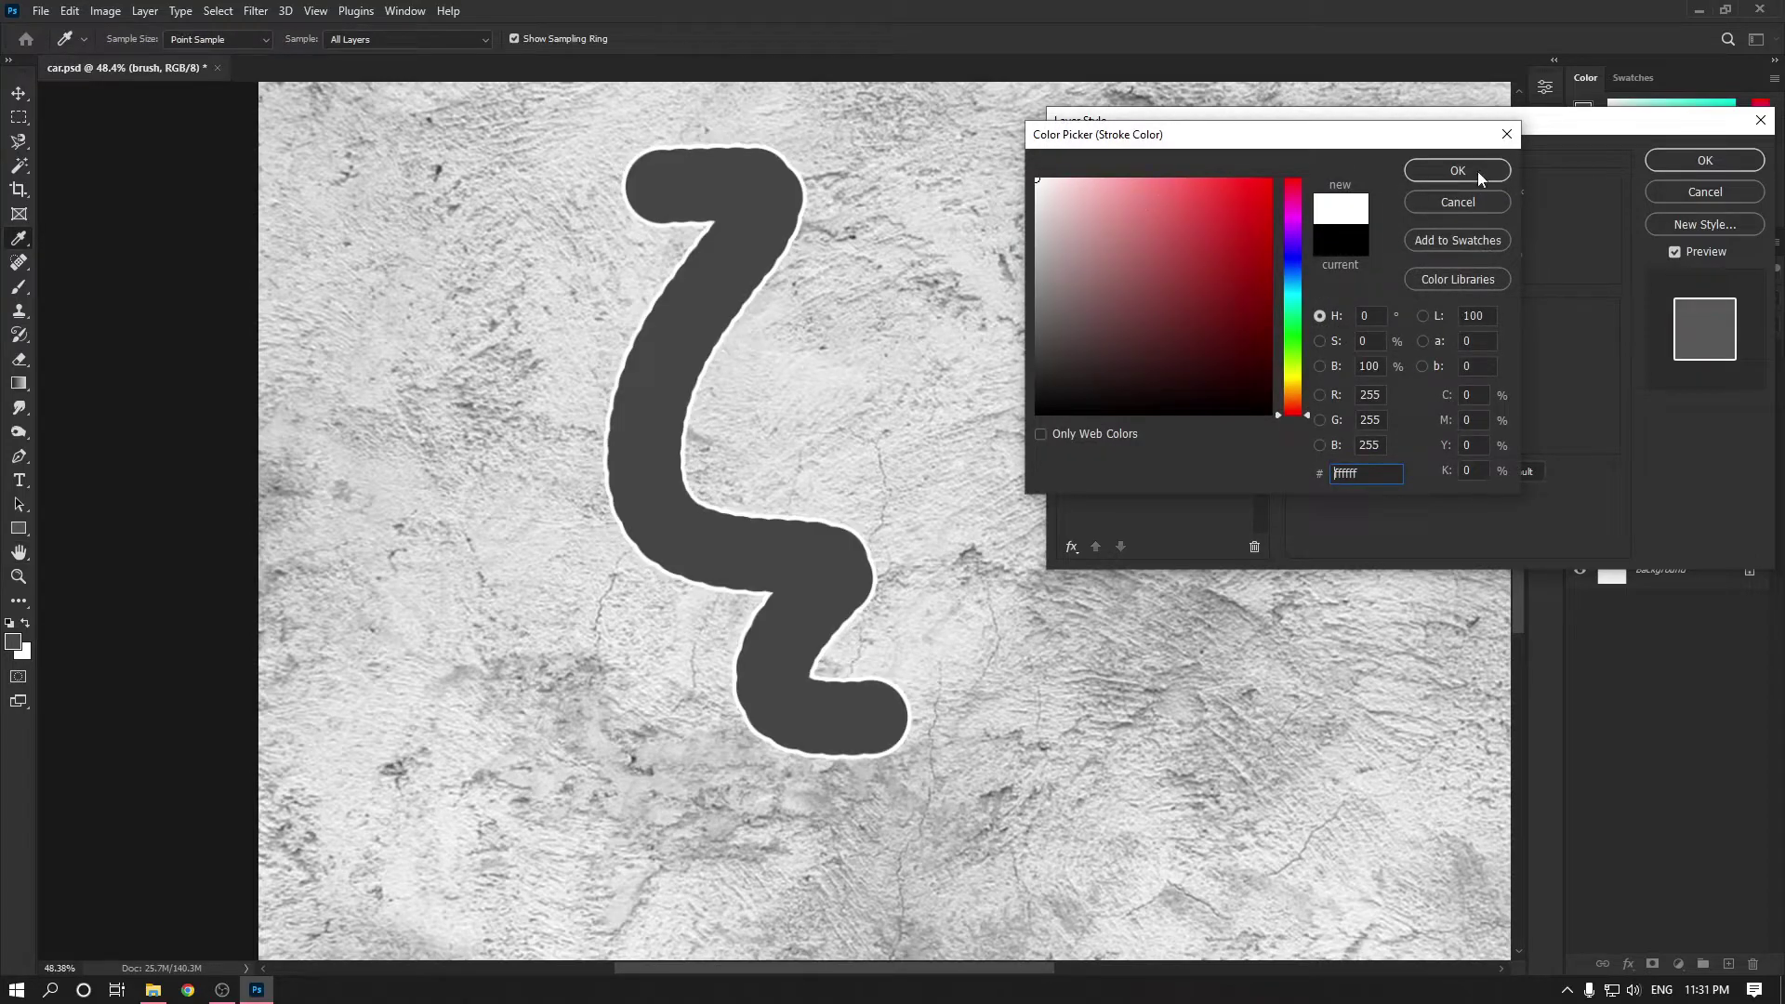
click(1479, 206)
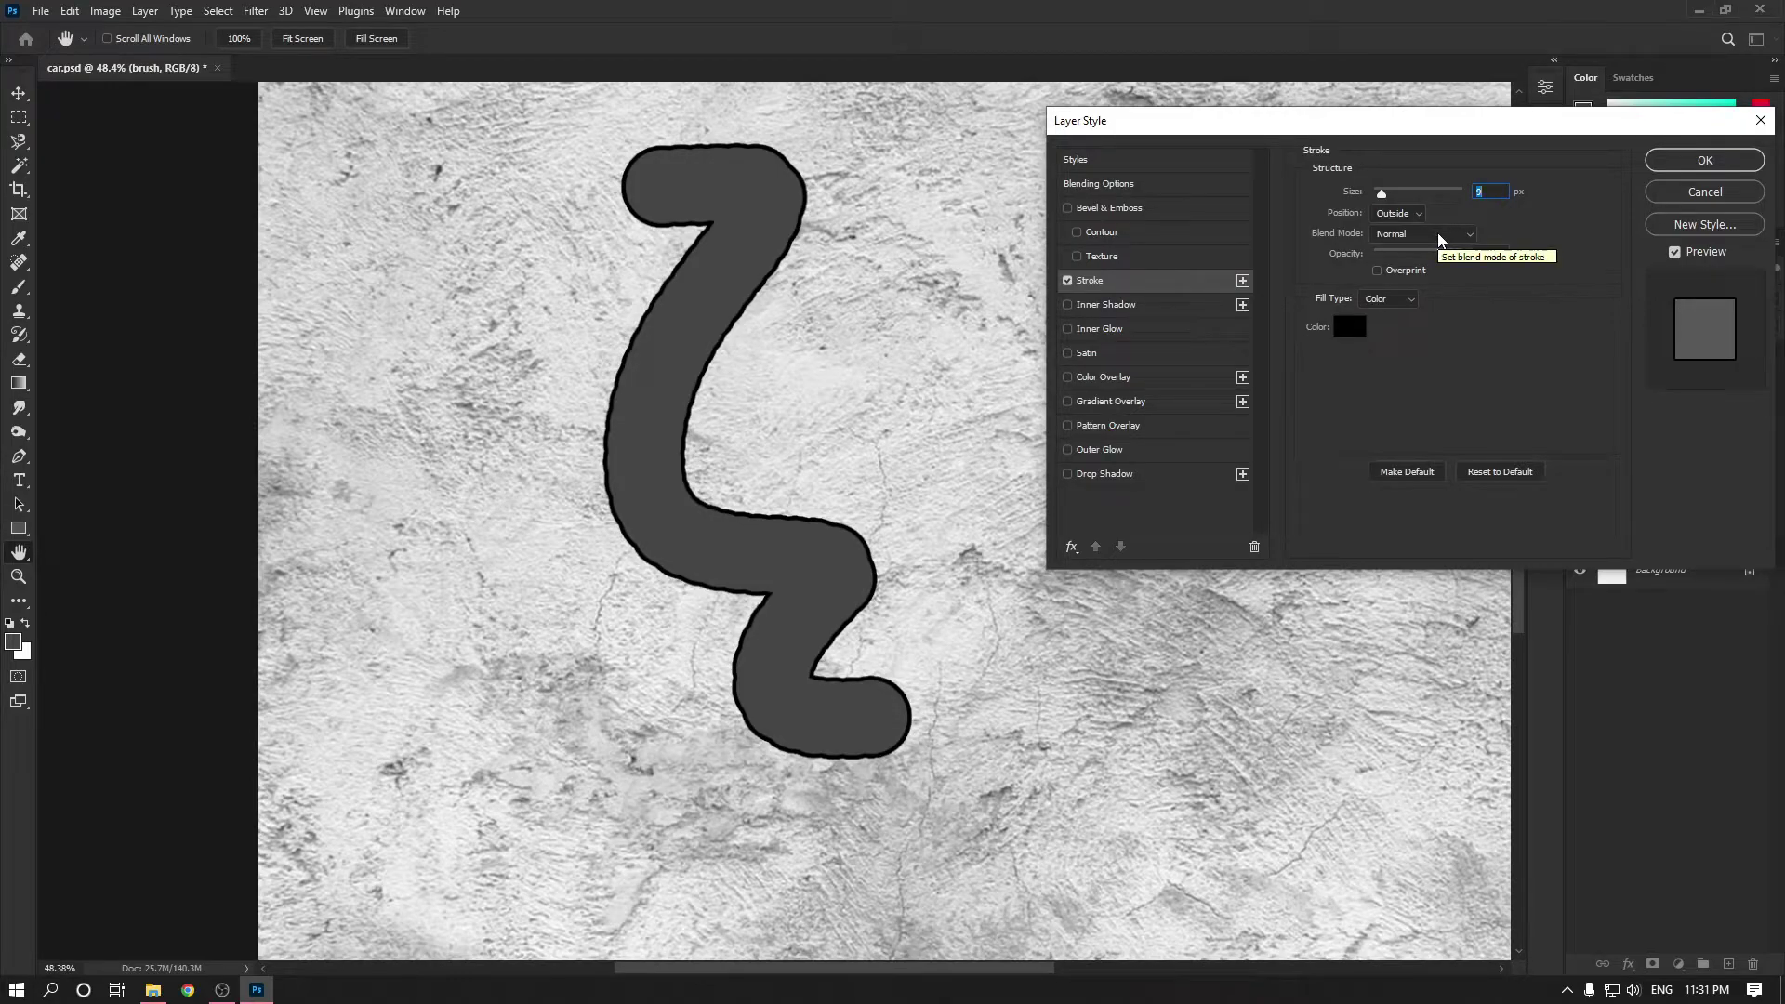
mouse_move(1464, 260)
mouse_down()
mouse_move(1402, 259)
mouse_move(1471, 269)
mouse_up()
click(1067, 281)
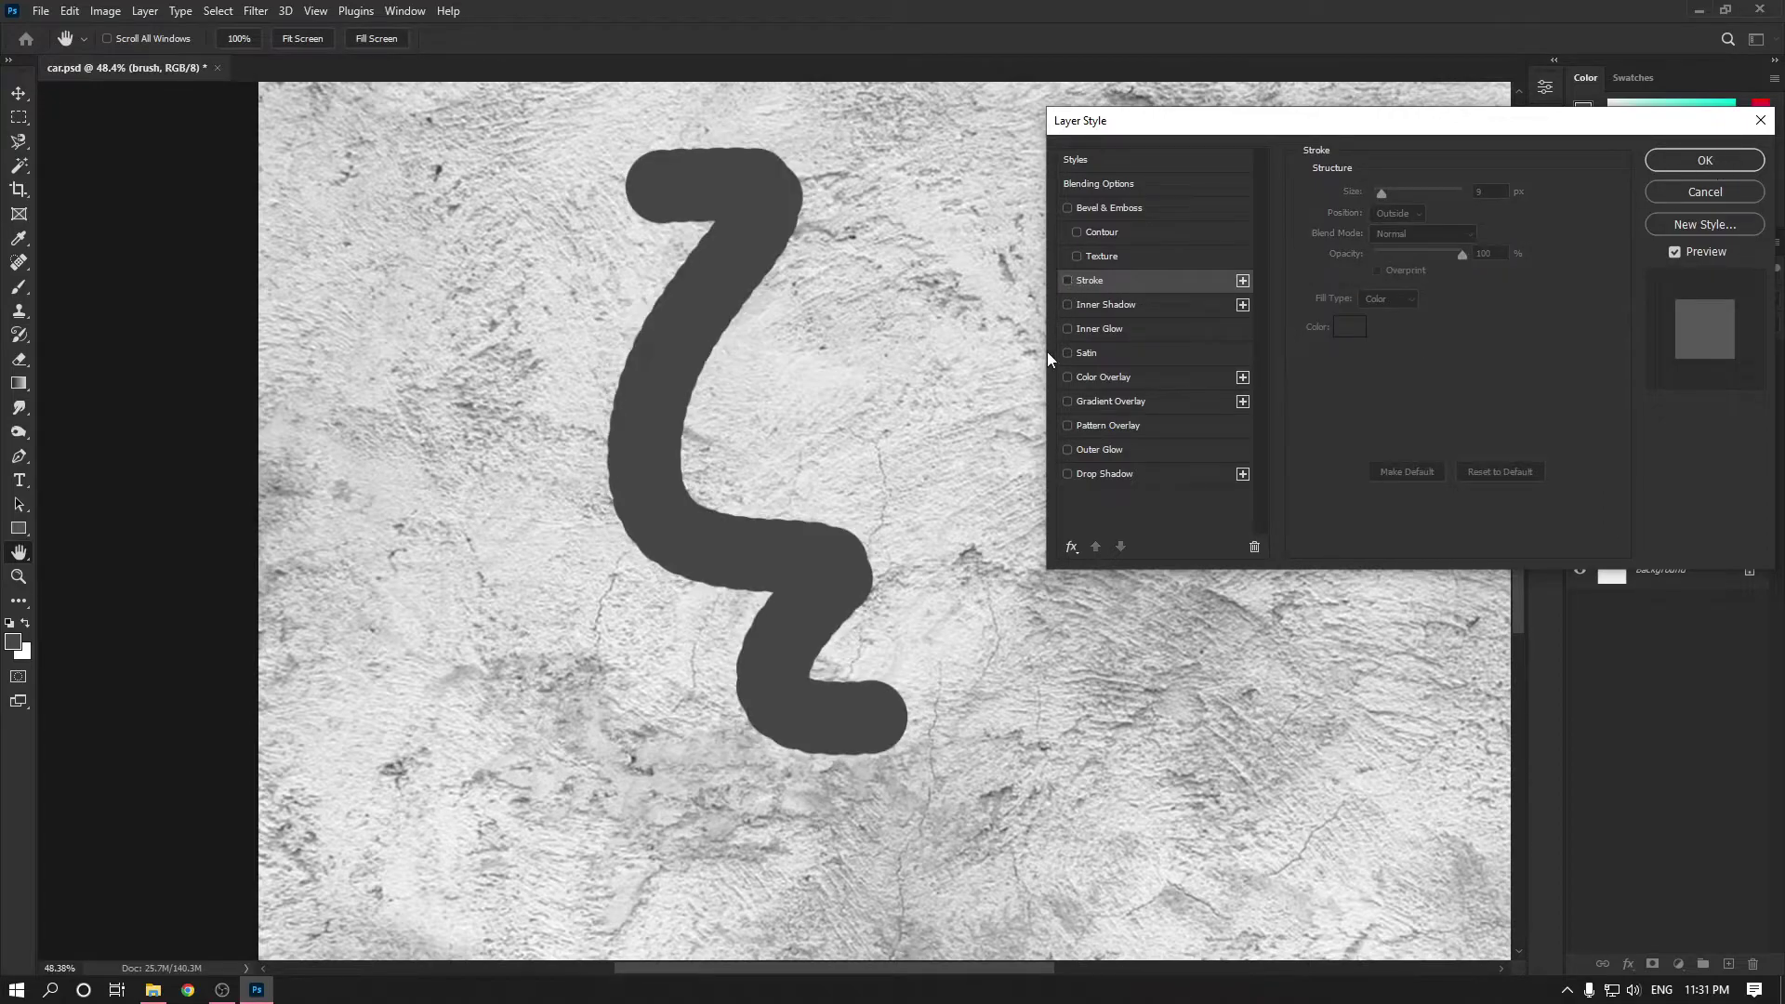
Try an Inner Shadow on the painted zigzag with a distance of 34 px and an increased size.
click(1094, 307)
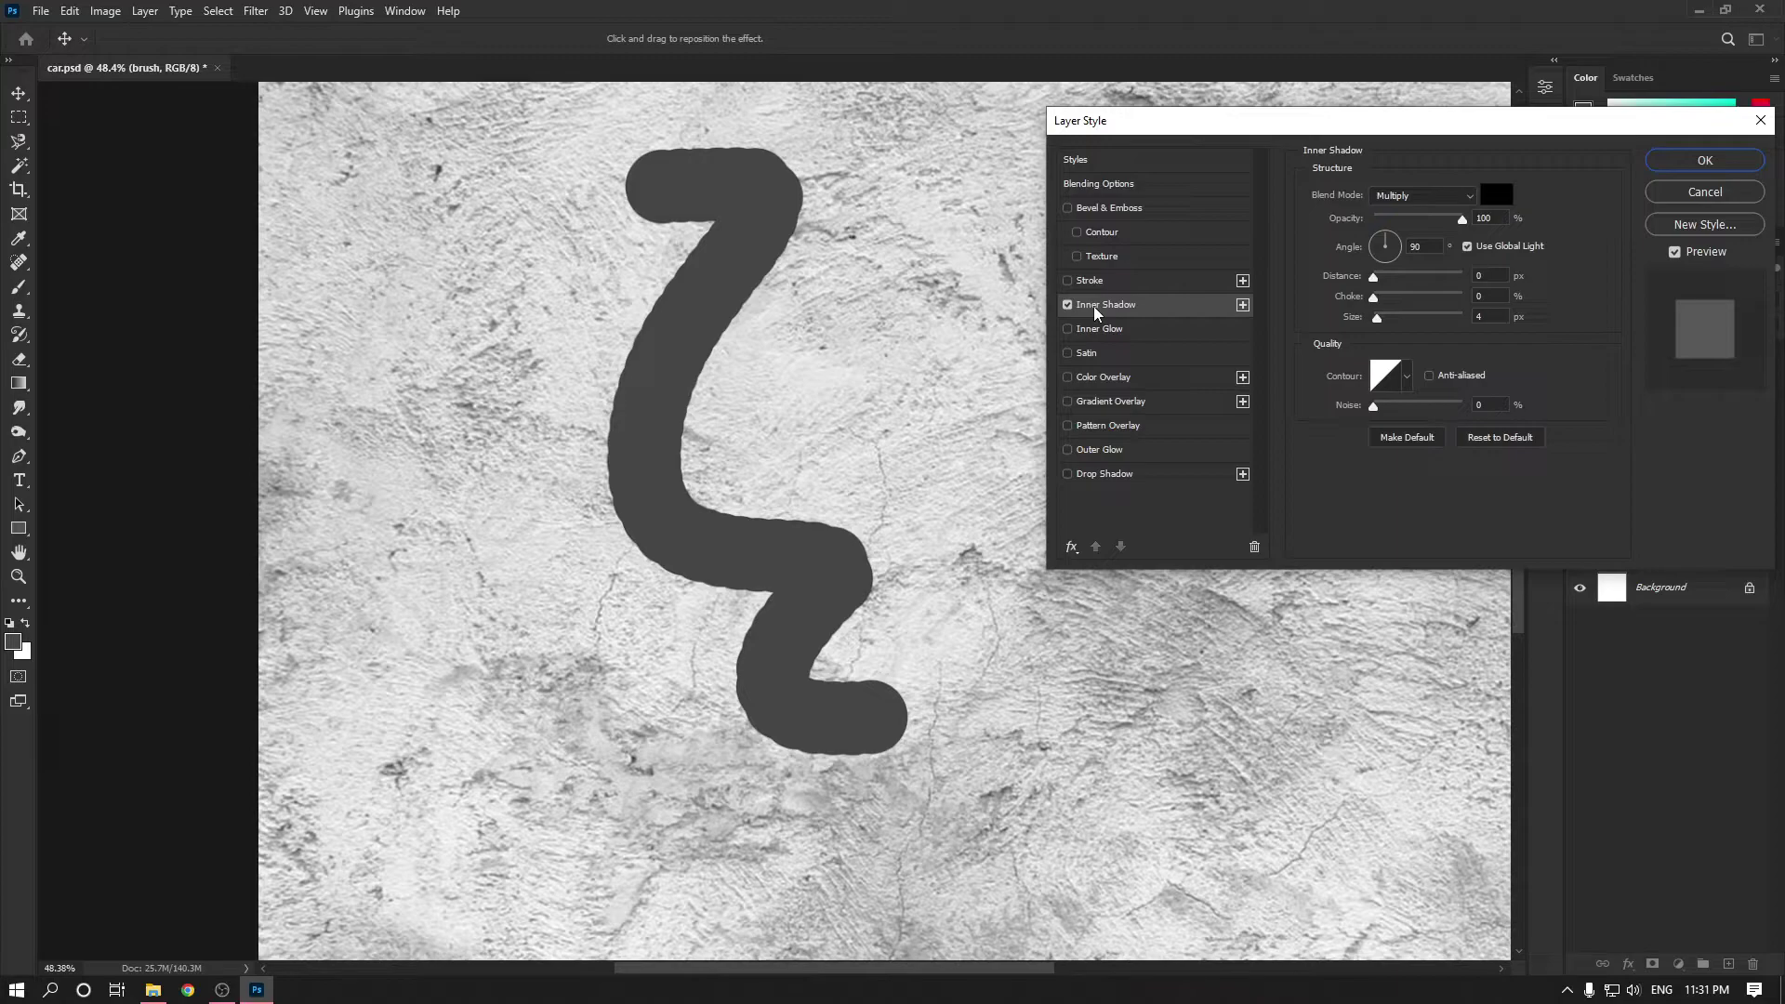
drag(1378, 278, 1408, 279)
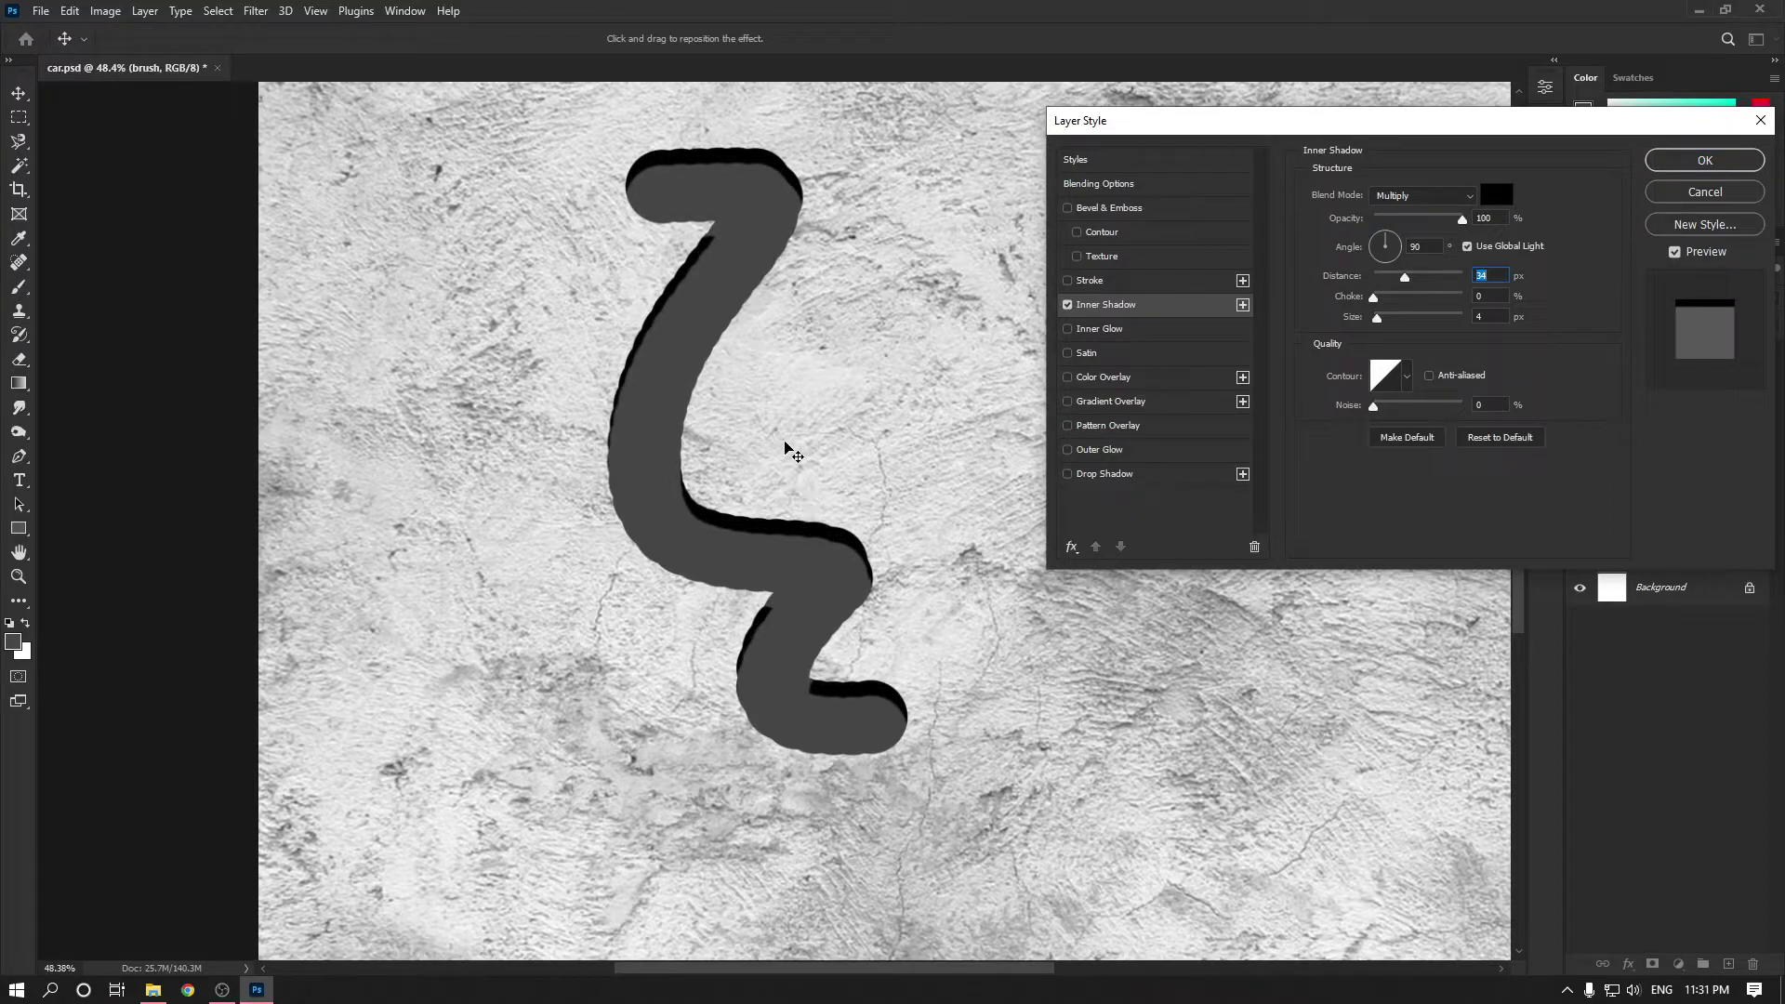
drag(1378, 318, 1394, 322)
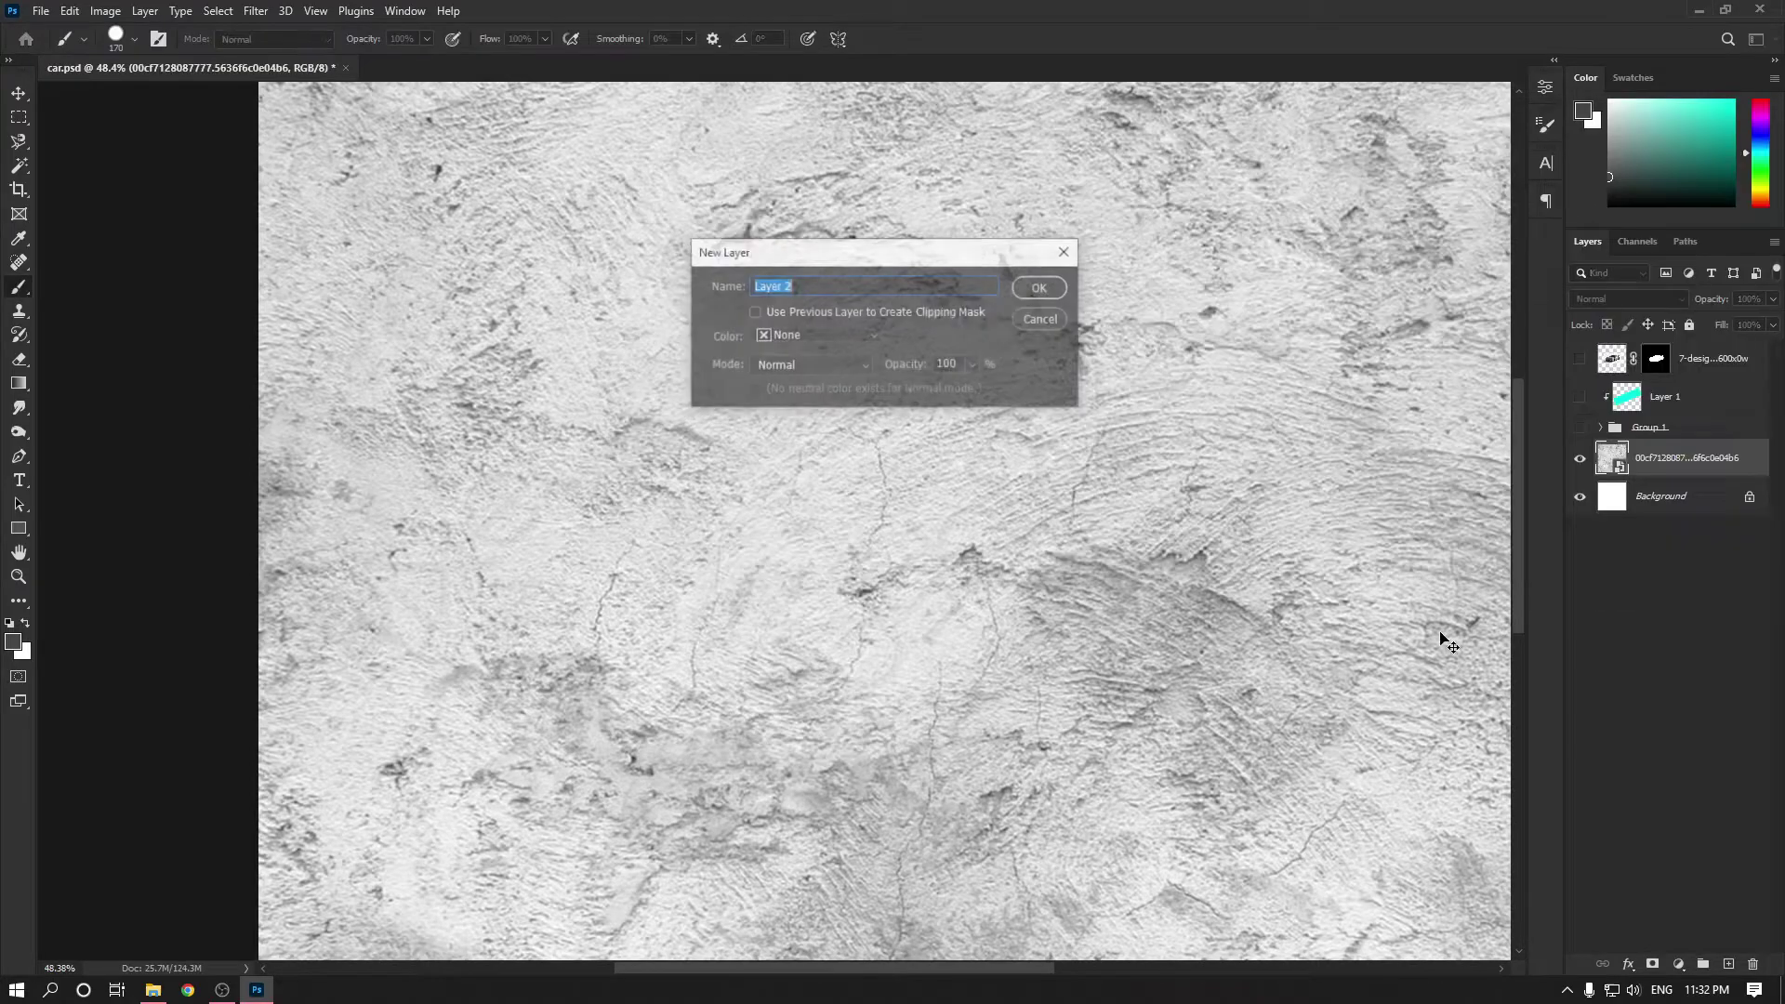
Create a new empty layer above the wall texture and switch to the Polygonal Lasso Tool.
key(Return)
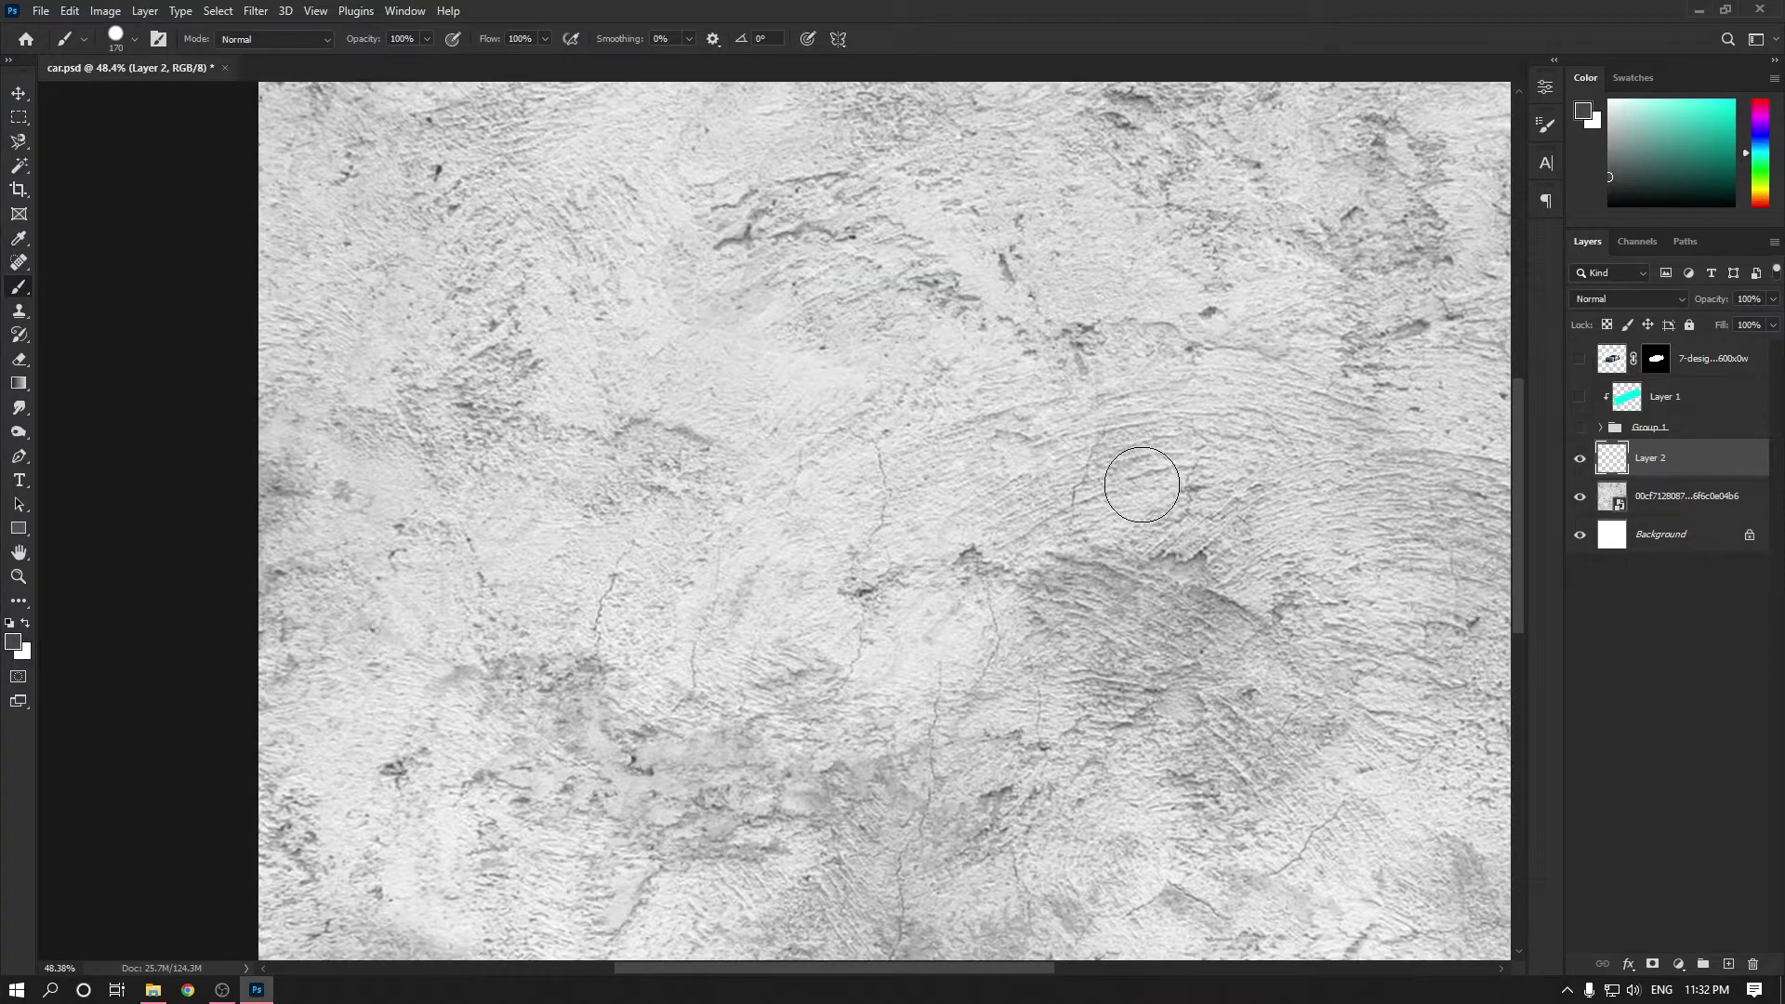
key(l)
right_click(19, 141)
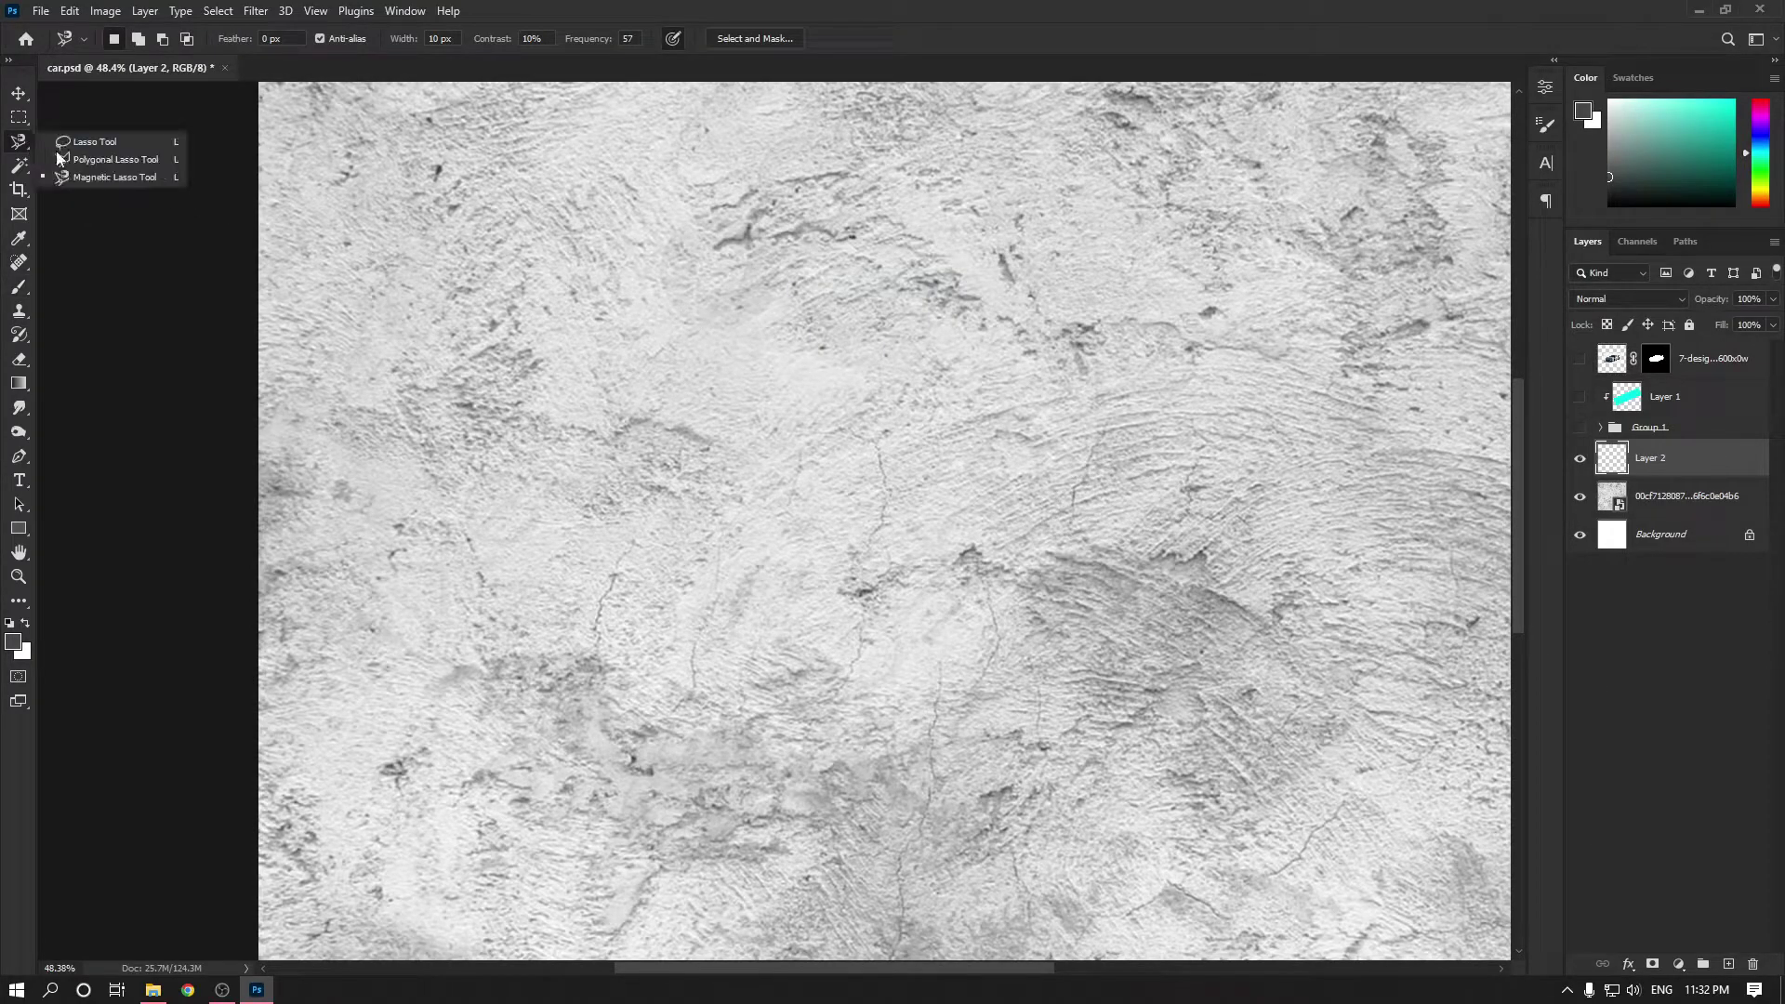
click(89, 160)
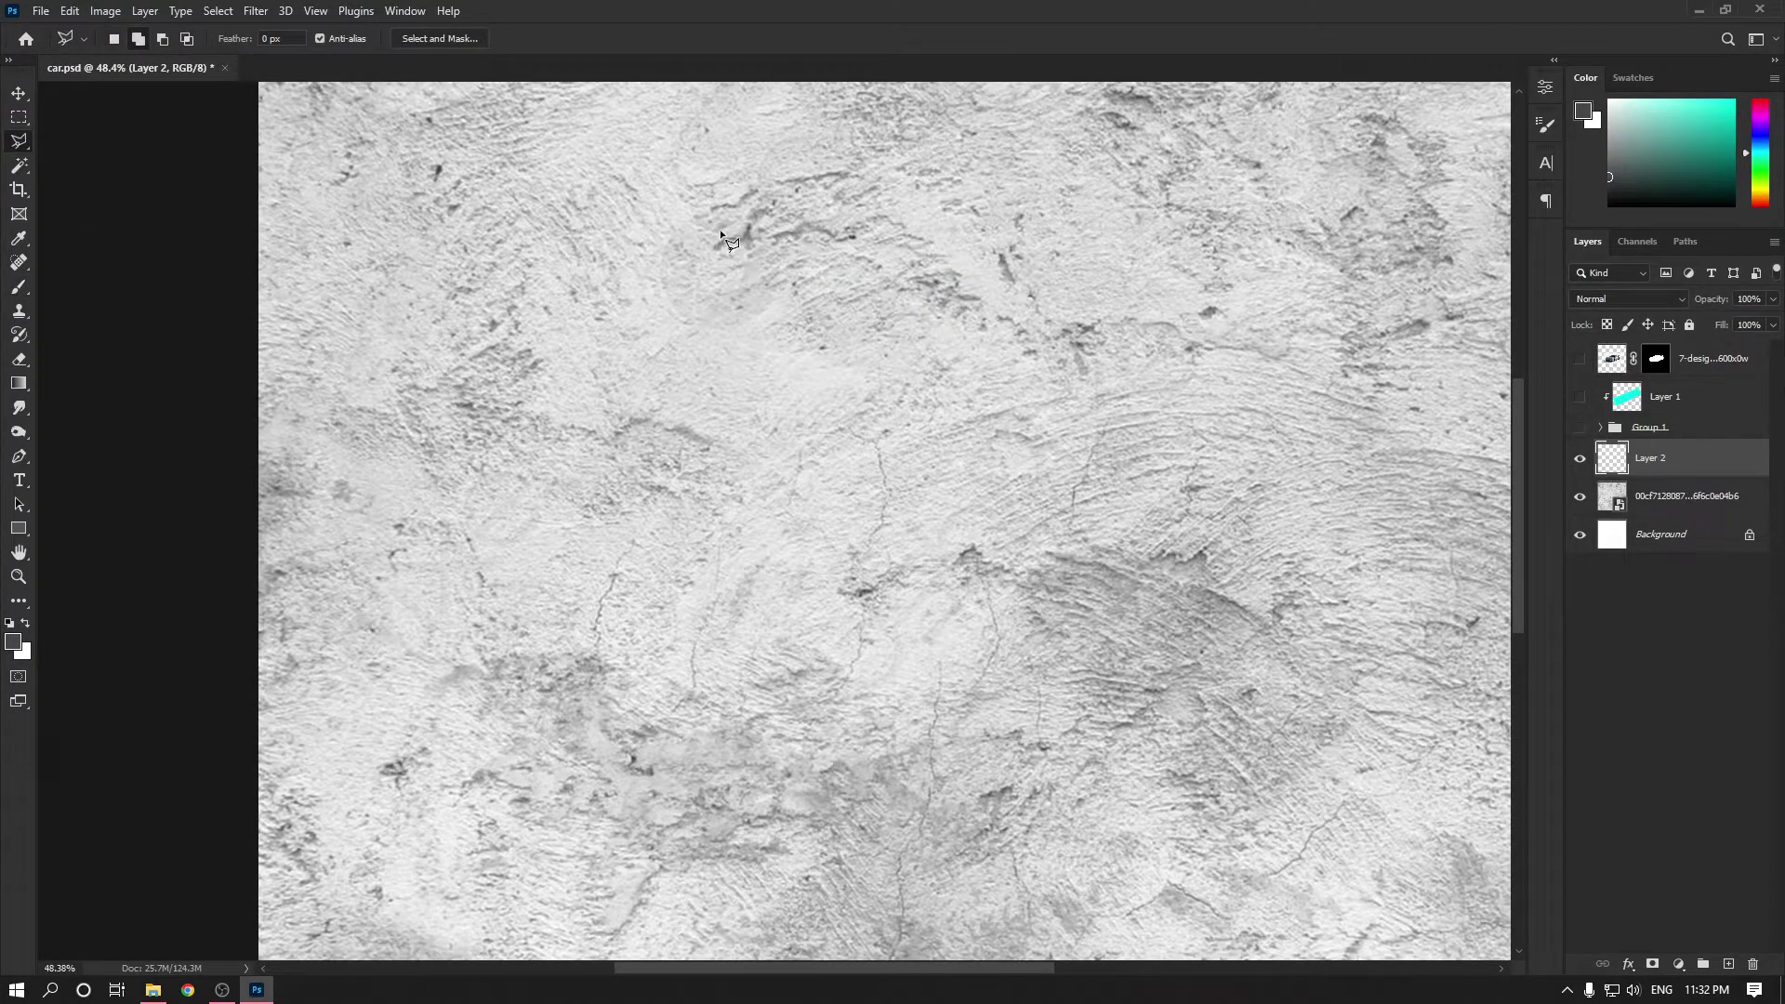
Outline a jagged vertical crack with two thin side branches, fill the selection with the dark gray foreground color, and deselect.
click(867, 257)
click(895, 488)
click(840, 526)
click(847, 647)
click(890, 666)
click(1011, 603)
click(940, 645)
click(907, 675)
click(881, 758)
click(813, 816)
click(738, 911)
click(853, 722)
click(755, 673)
click(791, 528)
click(654, 534)
click(716, 515)
click(792, 522)
click(855, 465)
click(788, 402)
click(835, 282)
click(802, 259)
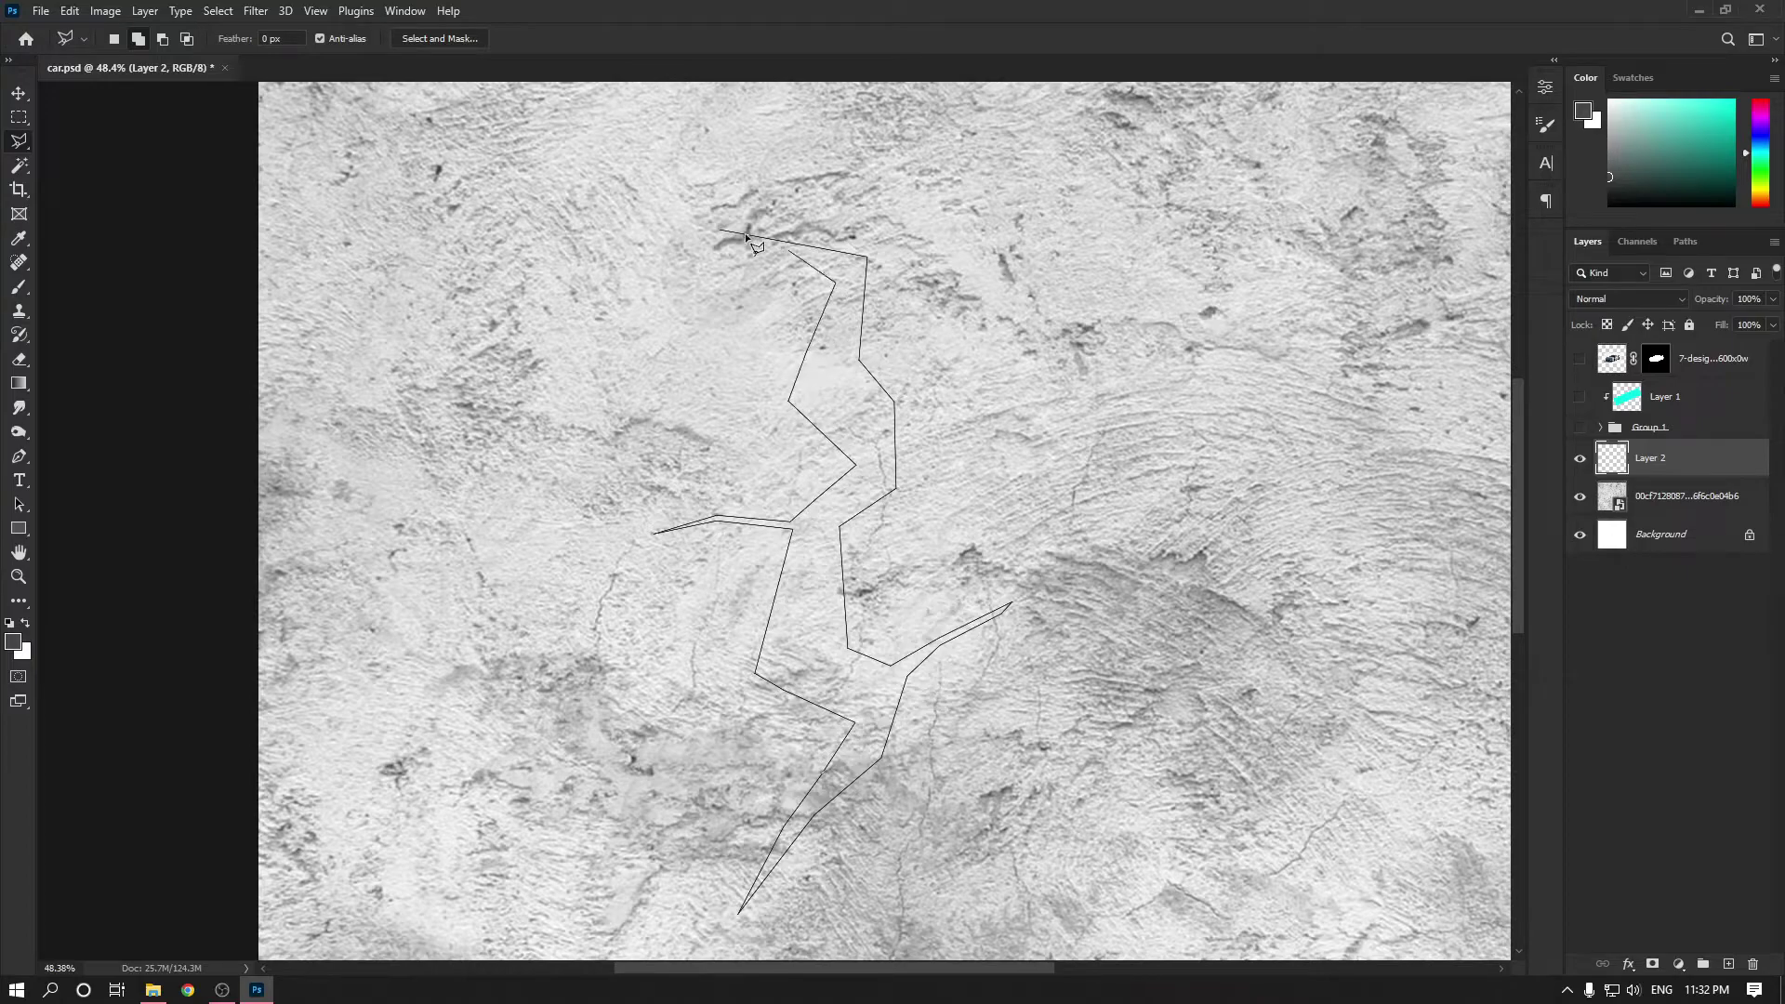
click(721, 231)
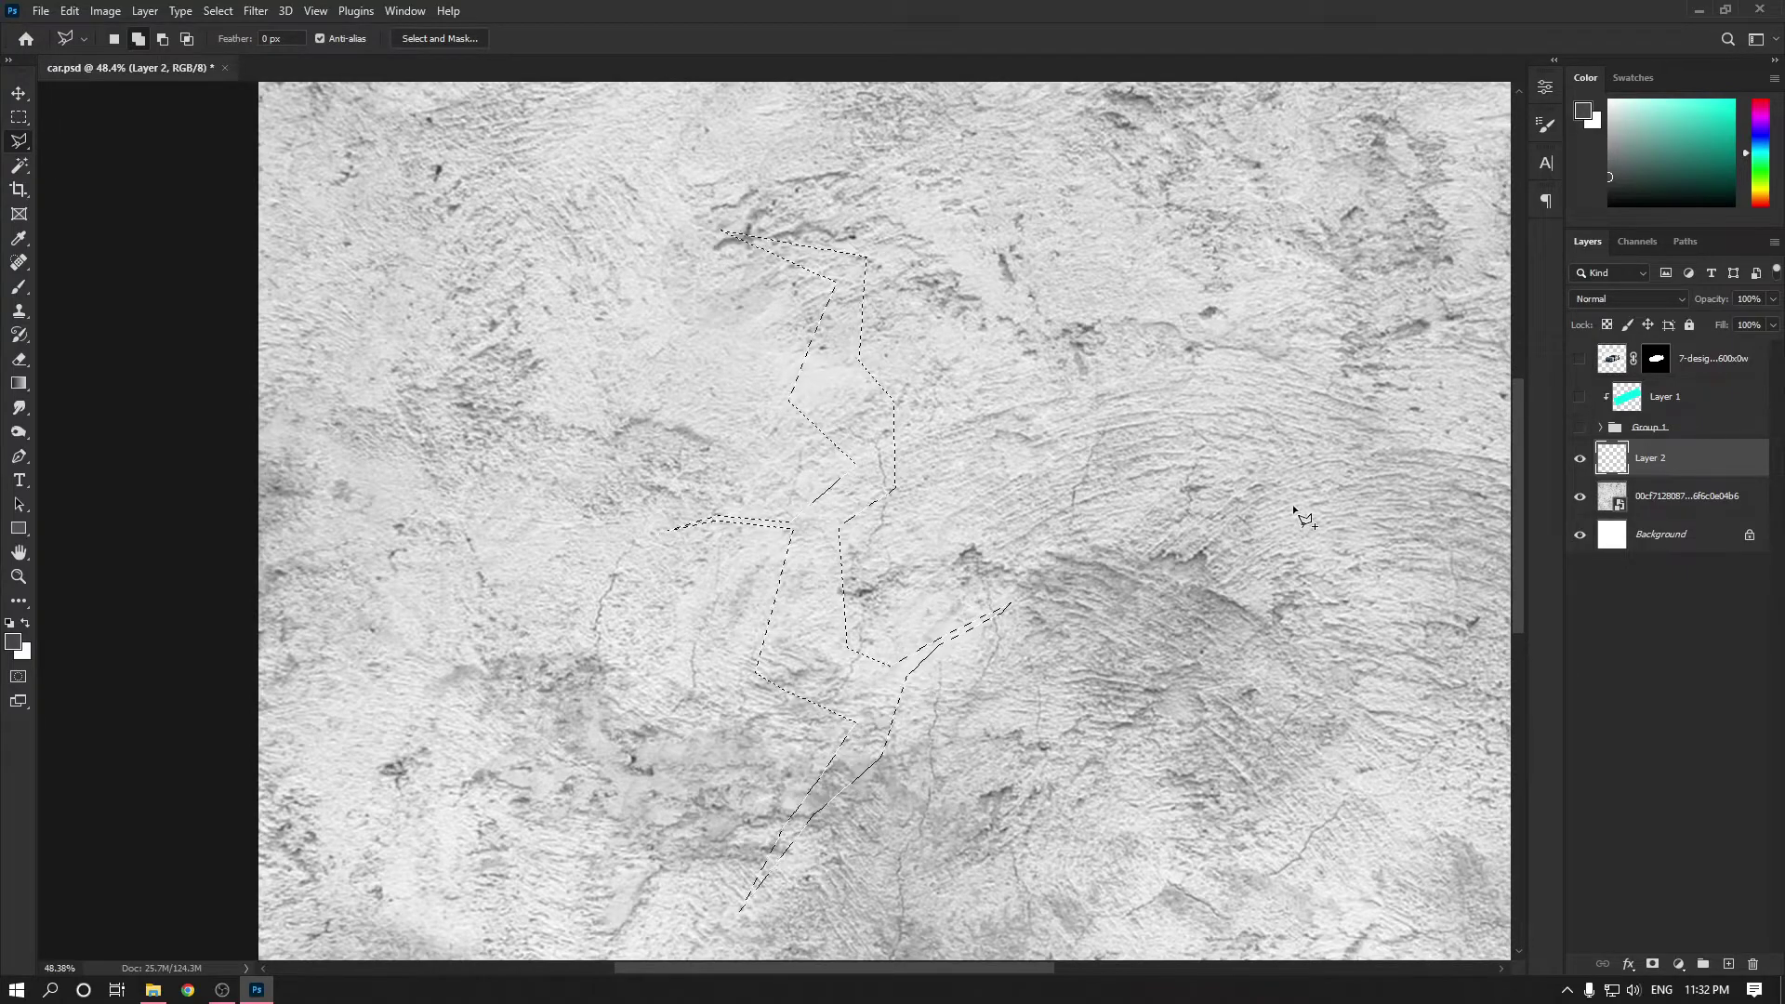
key(alt+BackSpace)
key(ctrl+d)
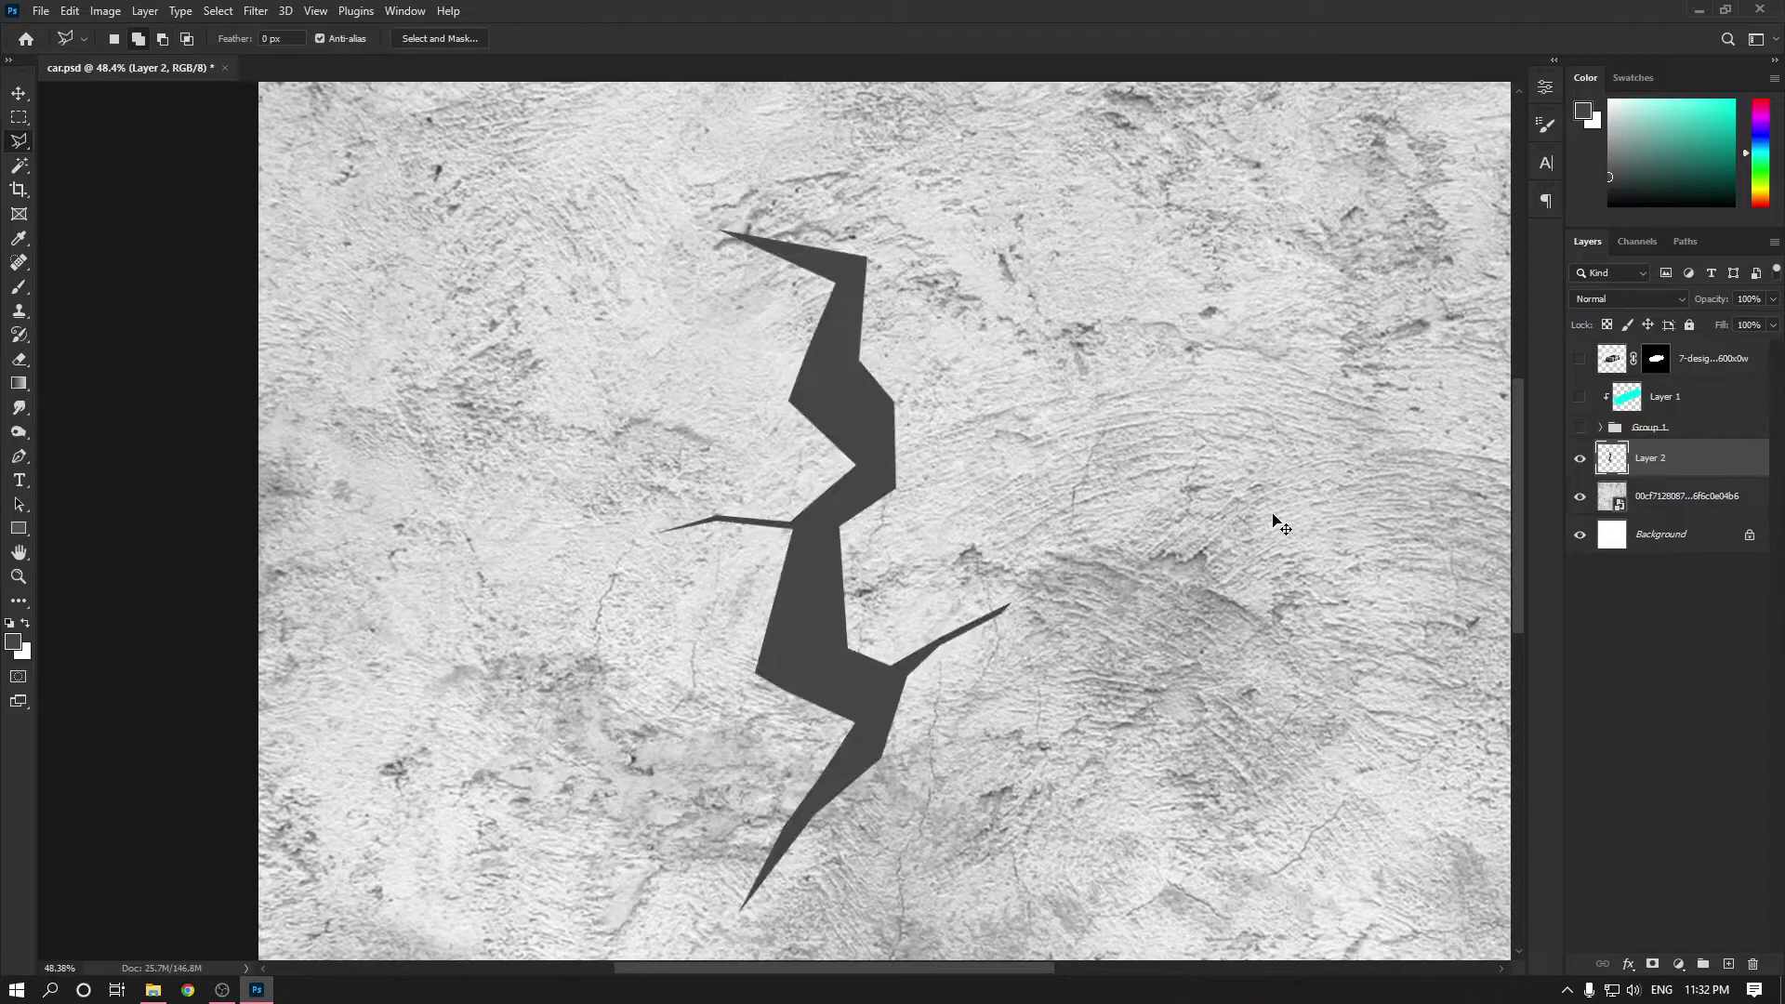
Try an Inner Shadow on the crack with 94% opacity, 40 px distance and 24 px size, and turn it off.
click(1629, 963)
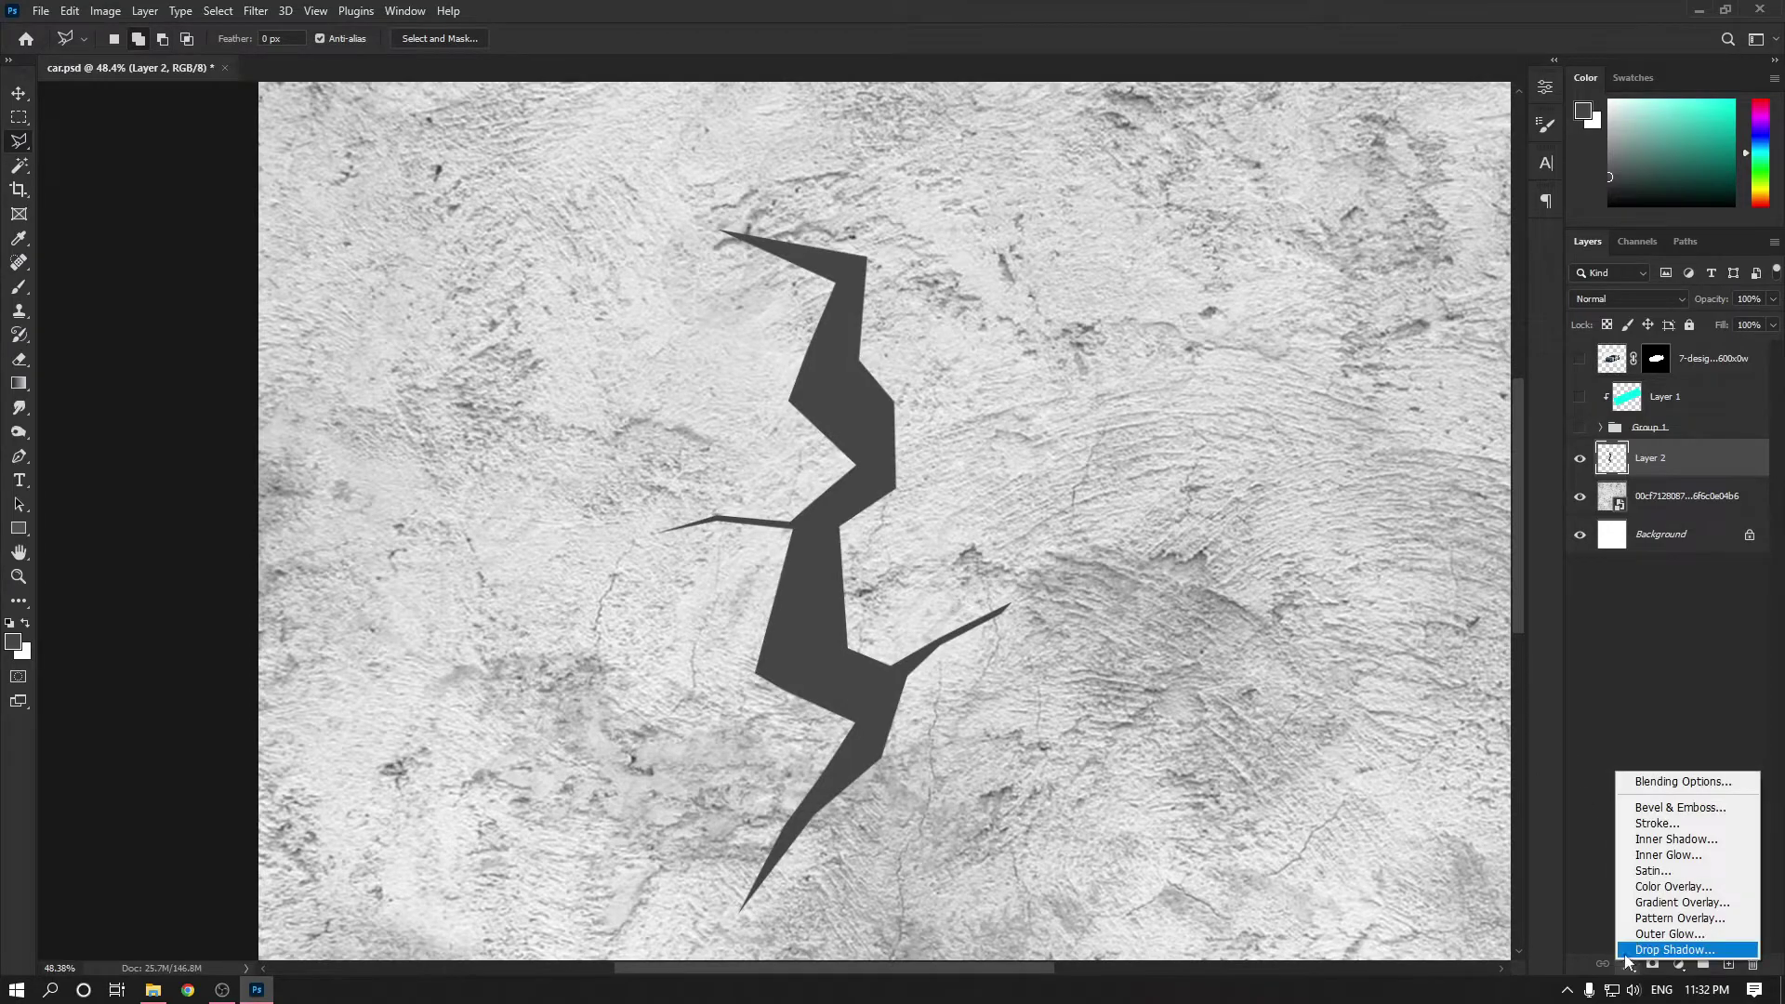
click(1653, 841)
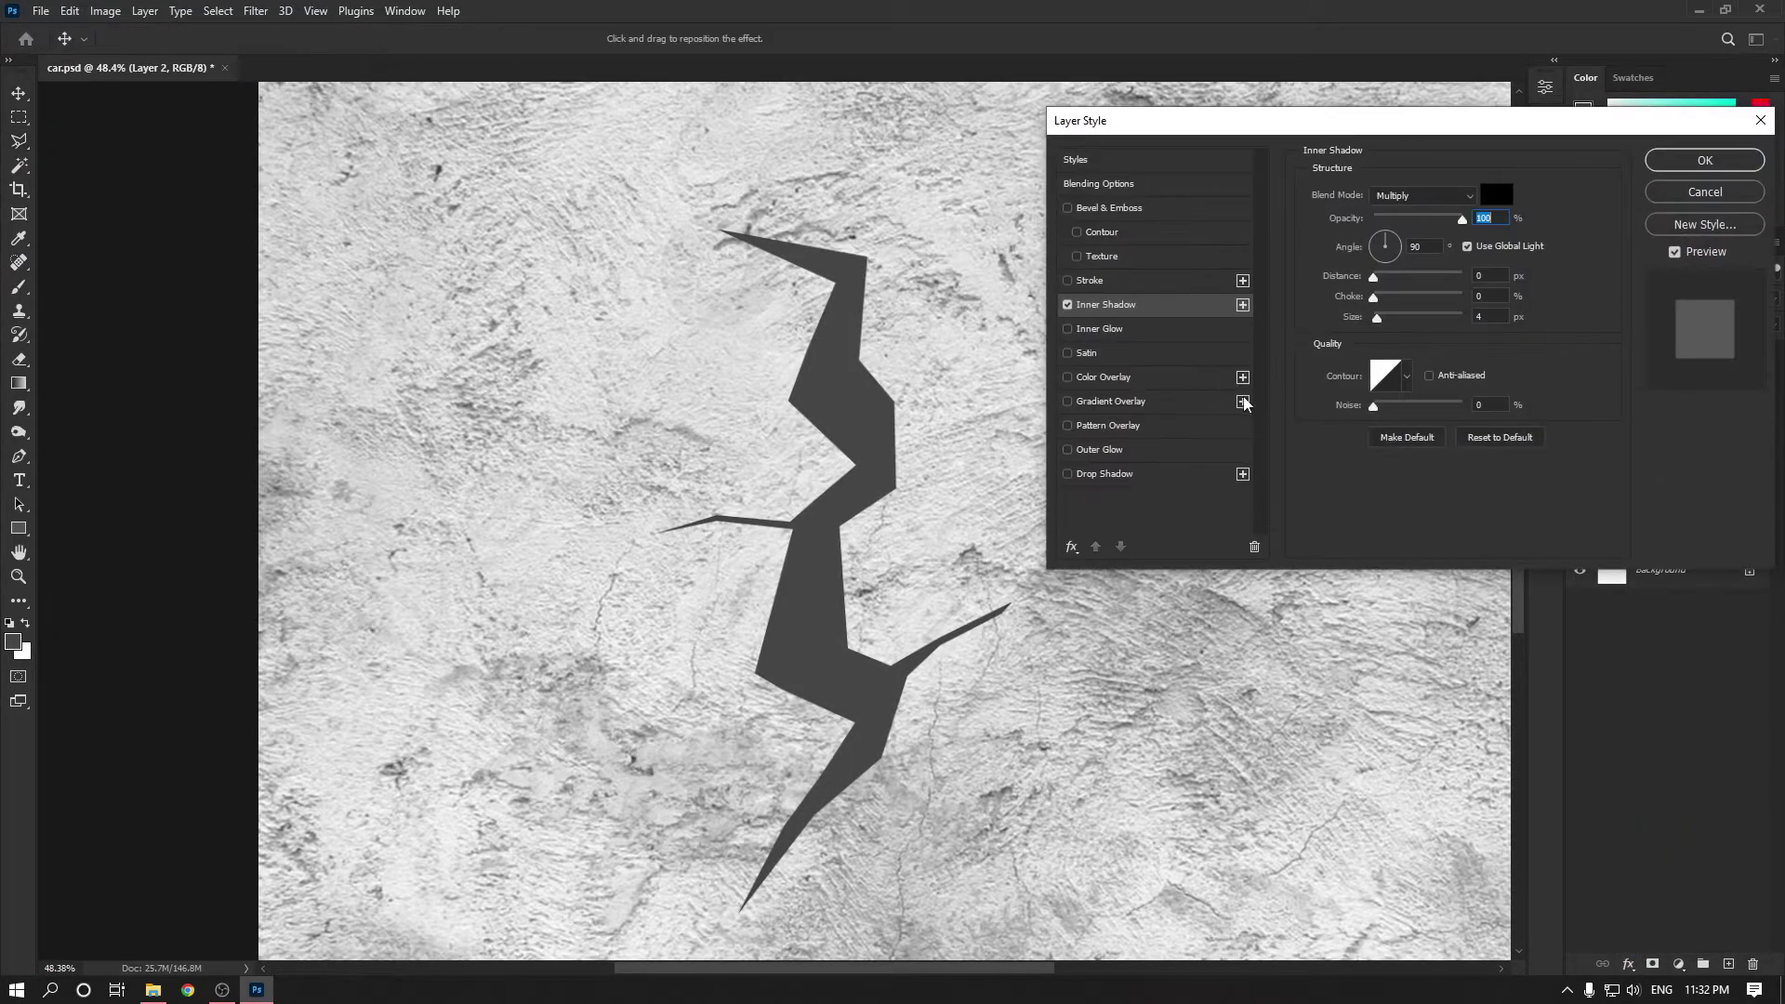
drag(1375, 278, 1394, 319)
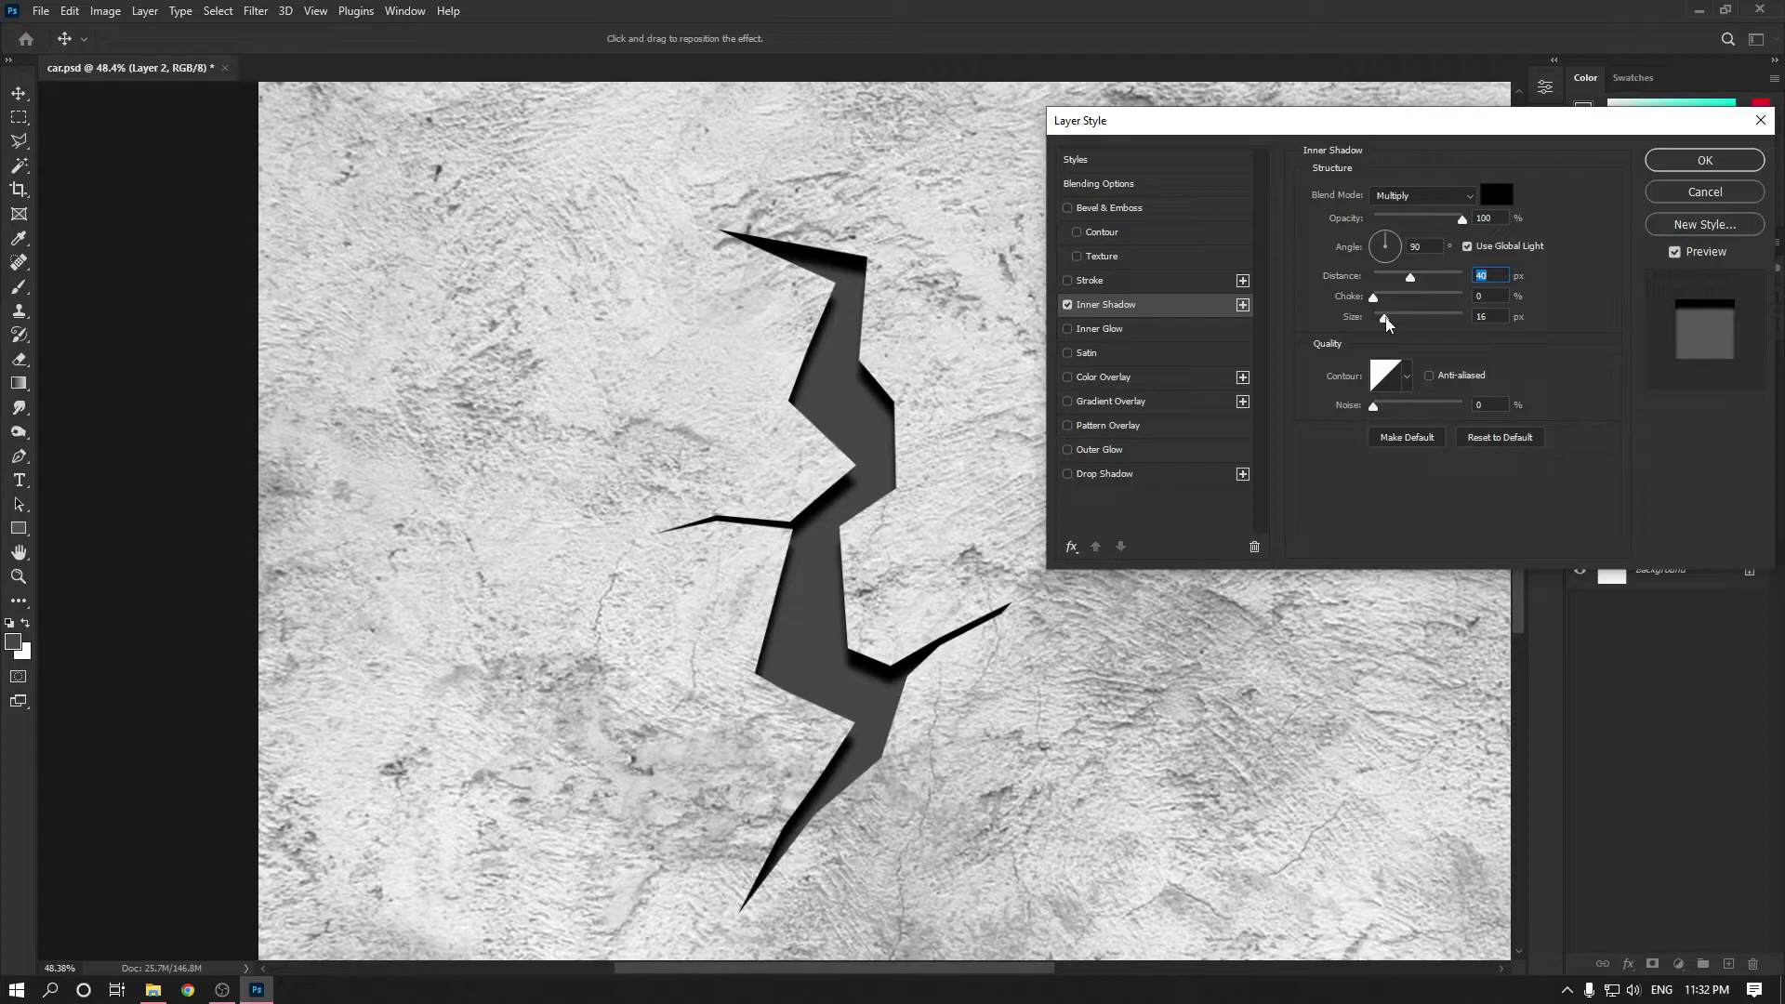
drag(1388, 319, 1389, 319)
drag(804, 490, 661, 438)
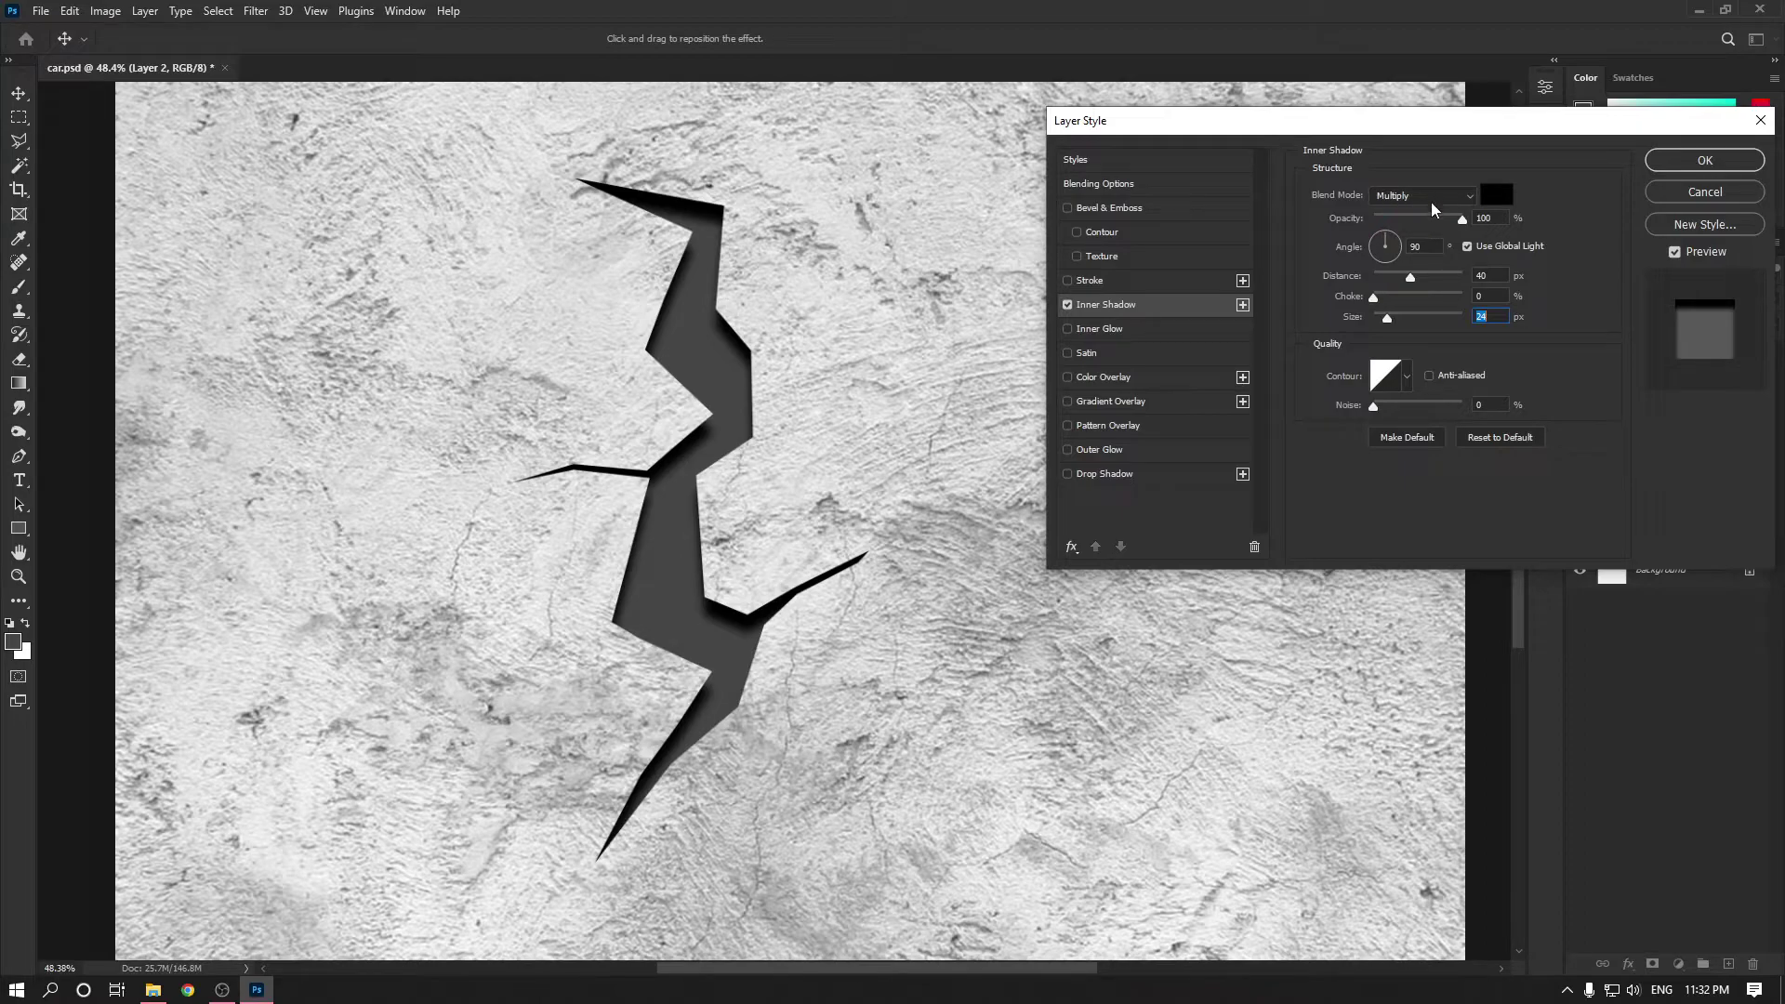
mouse_move(1461, 220)
mouse_down()
mouse_move(1414, 221)
mouse_move(1445, 224)
mouse_up()
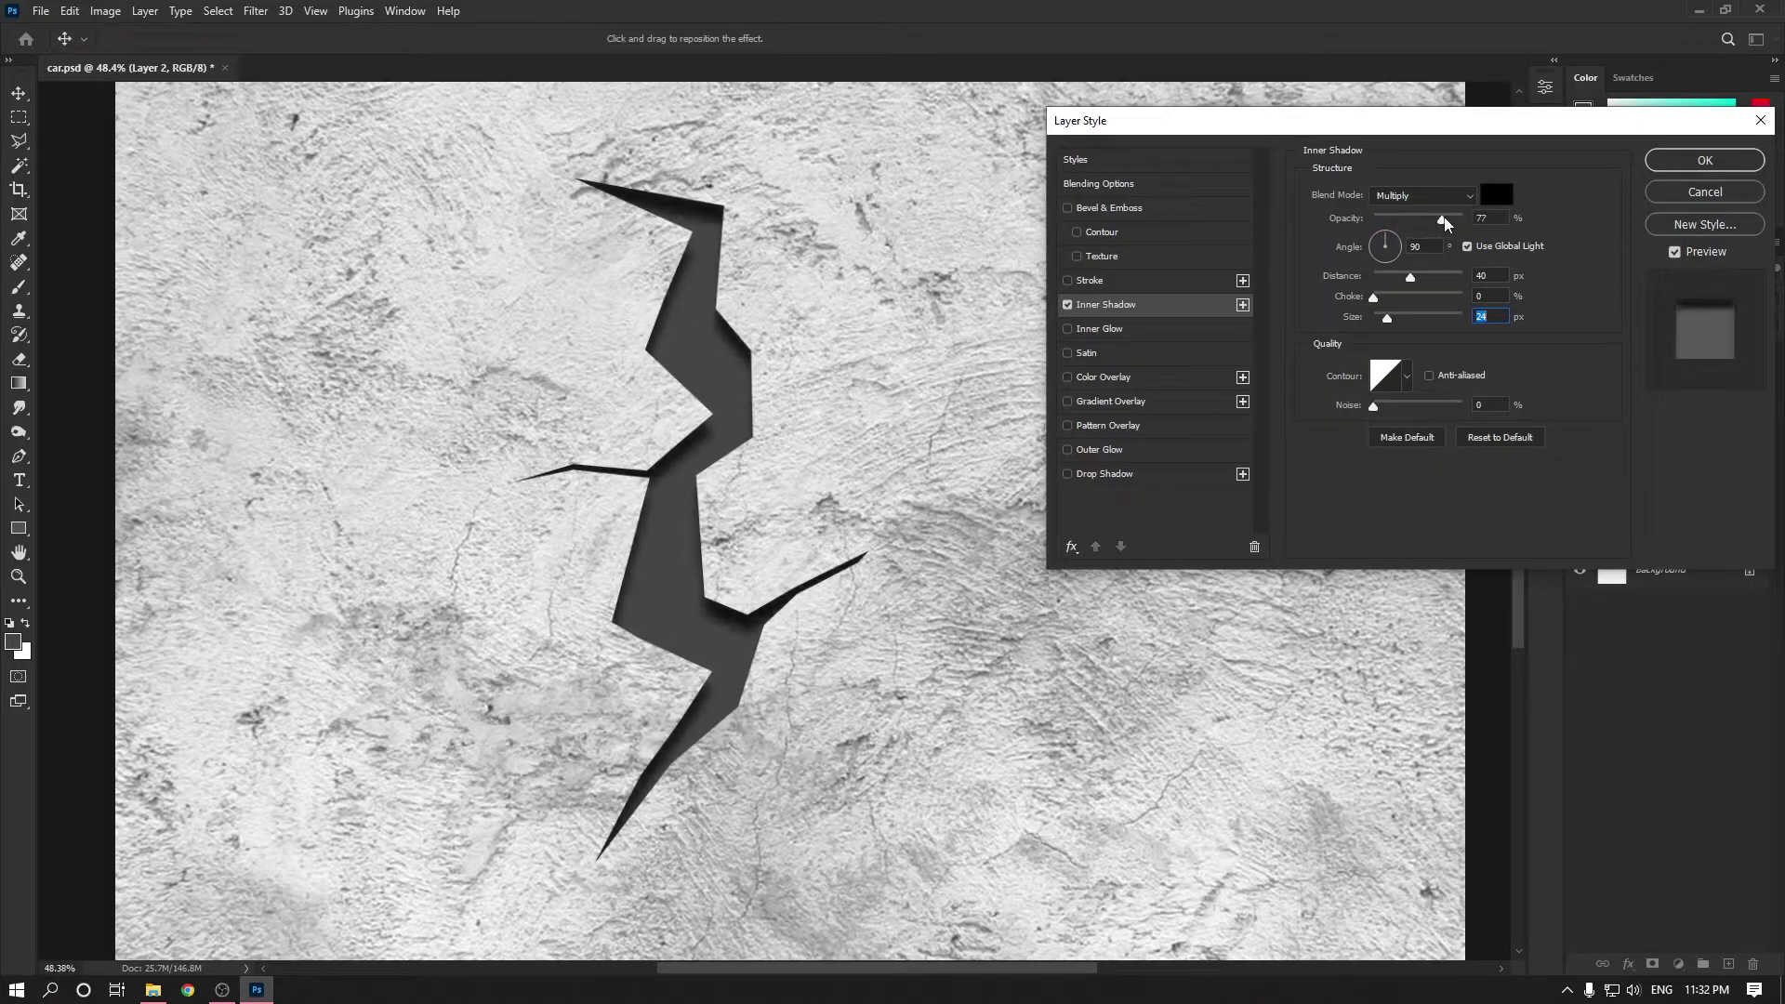
click(1457, 221)
drag(743, 339, 865, 333)
mouse_move(1374, 412)
mouse_down()
mouse_move(1437, 411)
mouse_move(1370, 433)
mouse_up()
drag(795, 358, 645, 374)
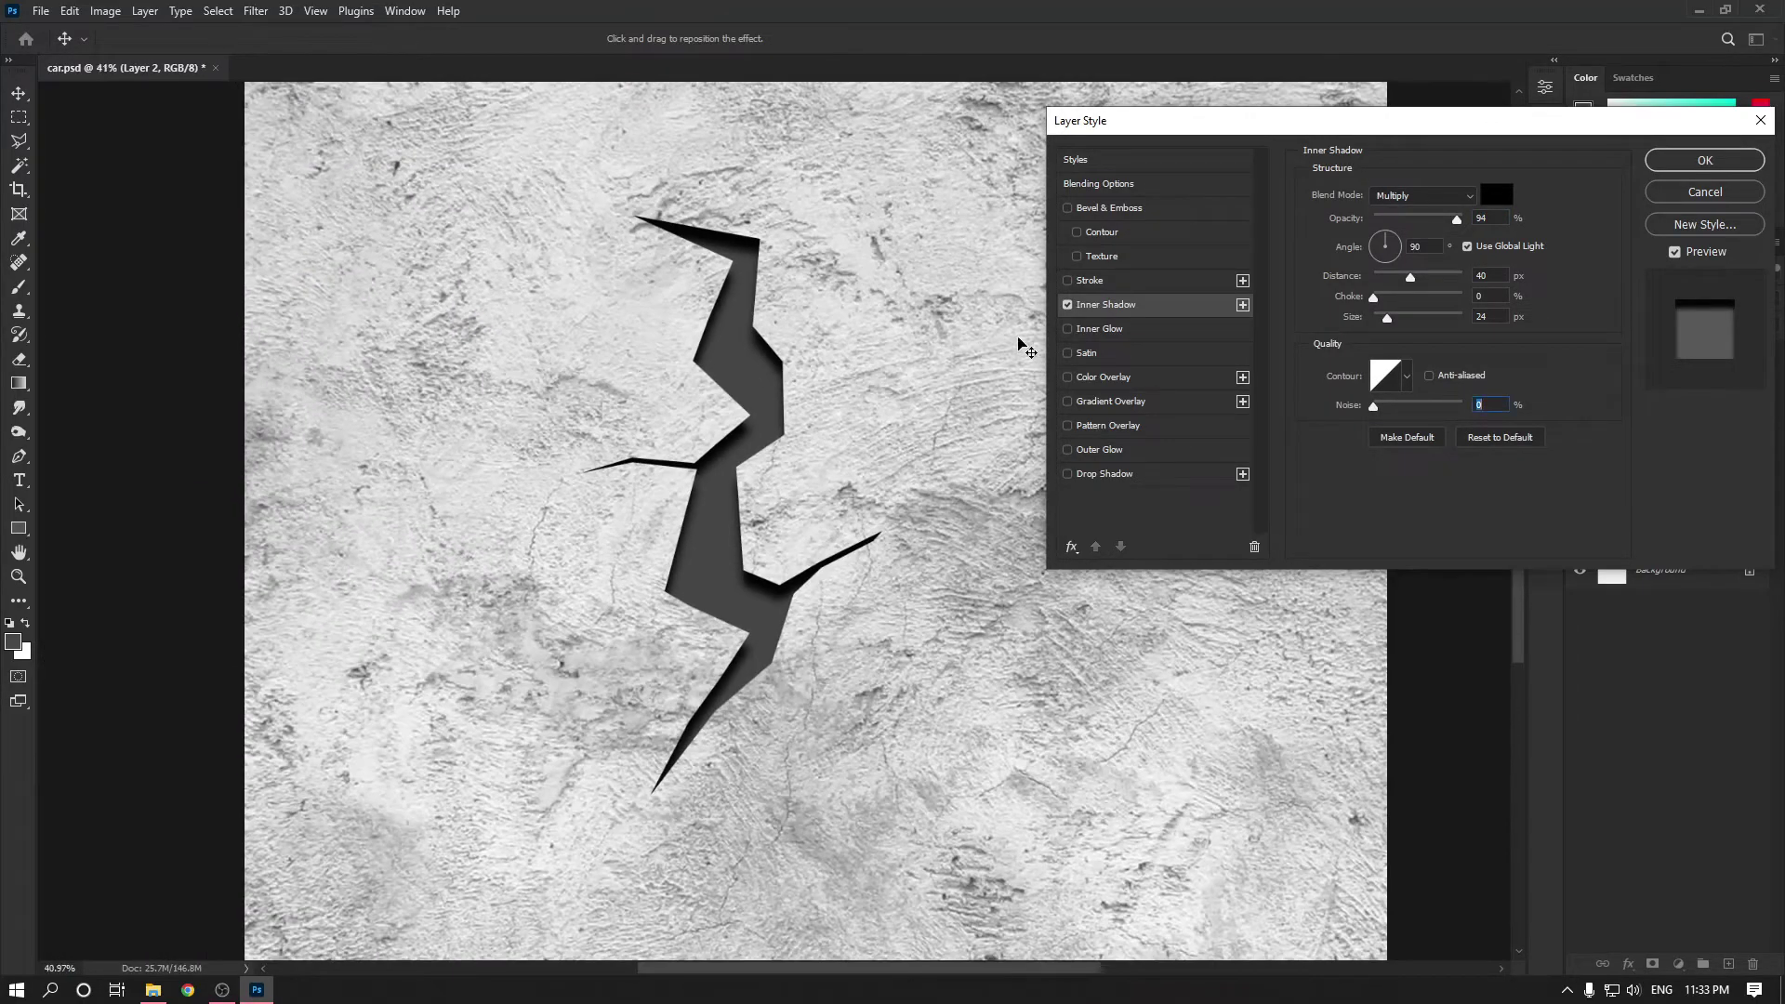
click(1067, 306)
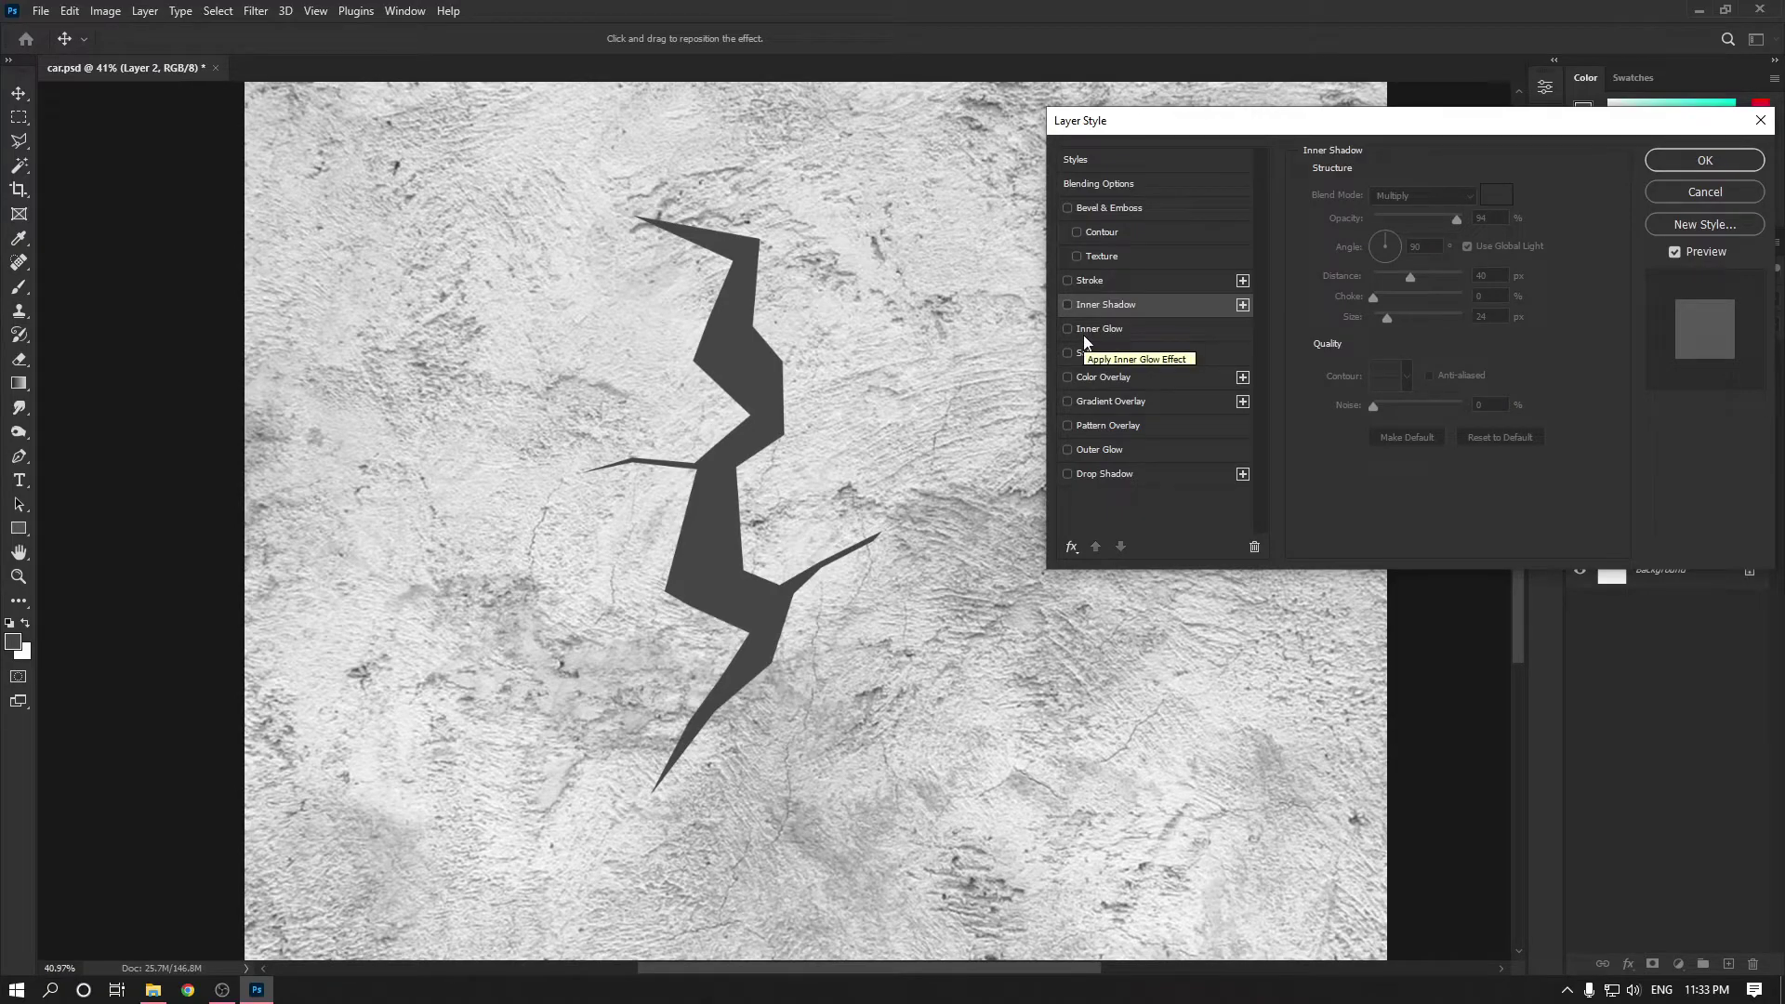
Apply a white Outer Glow to the crack layer with 100% opacity.
click(1096, 449)
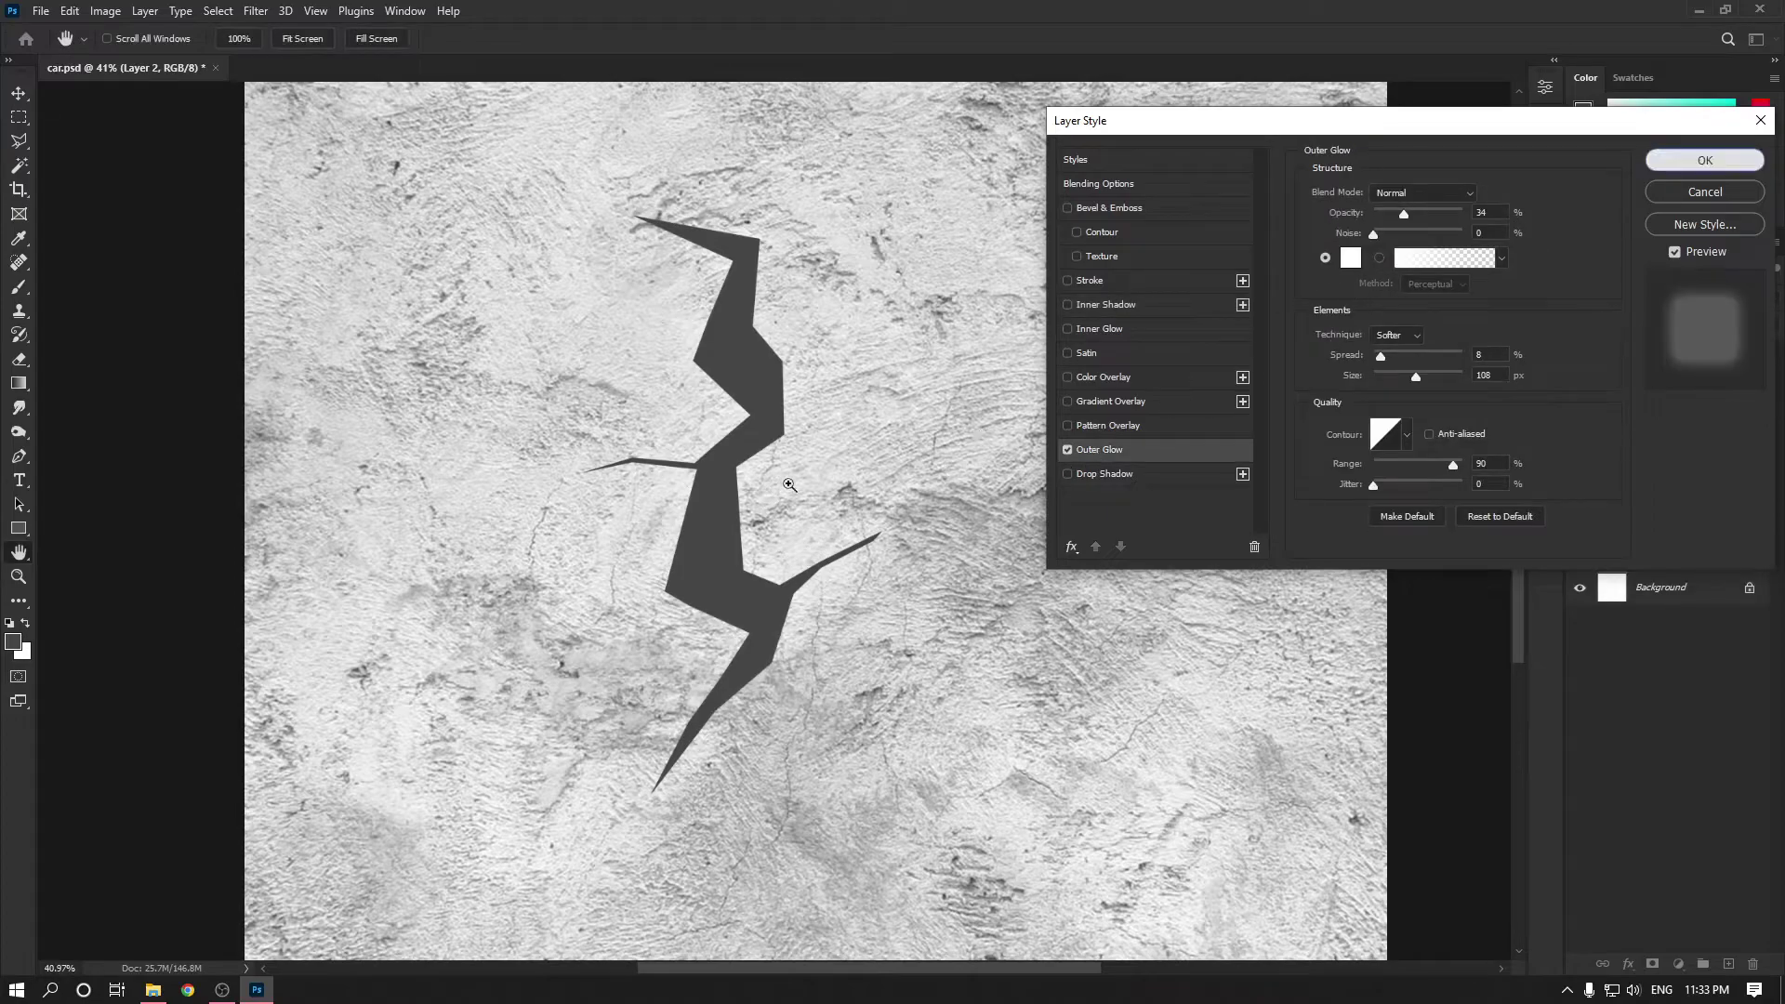
drag(1406, 215, 1476, 218)
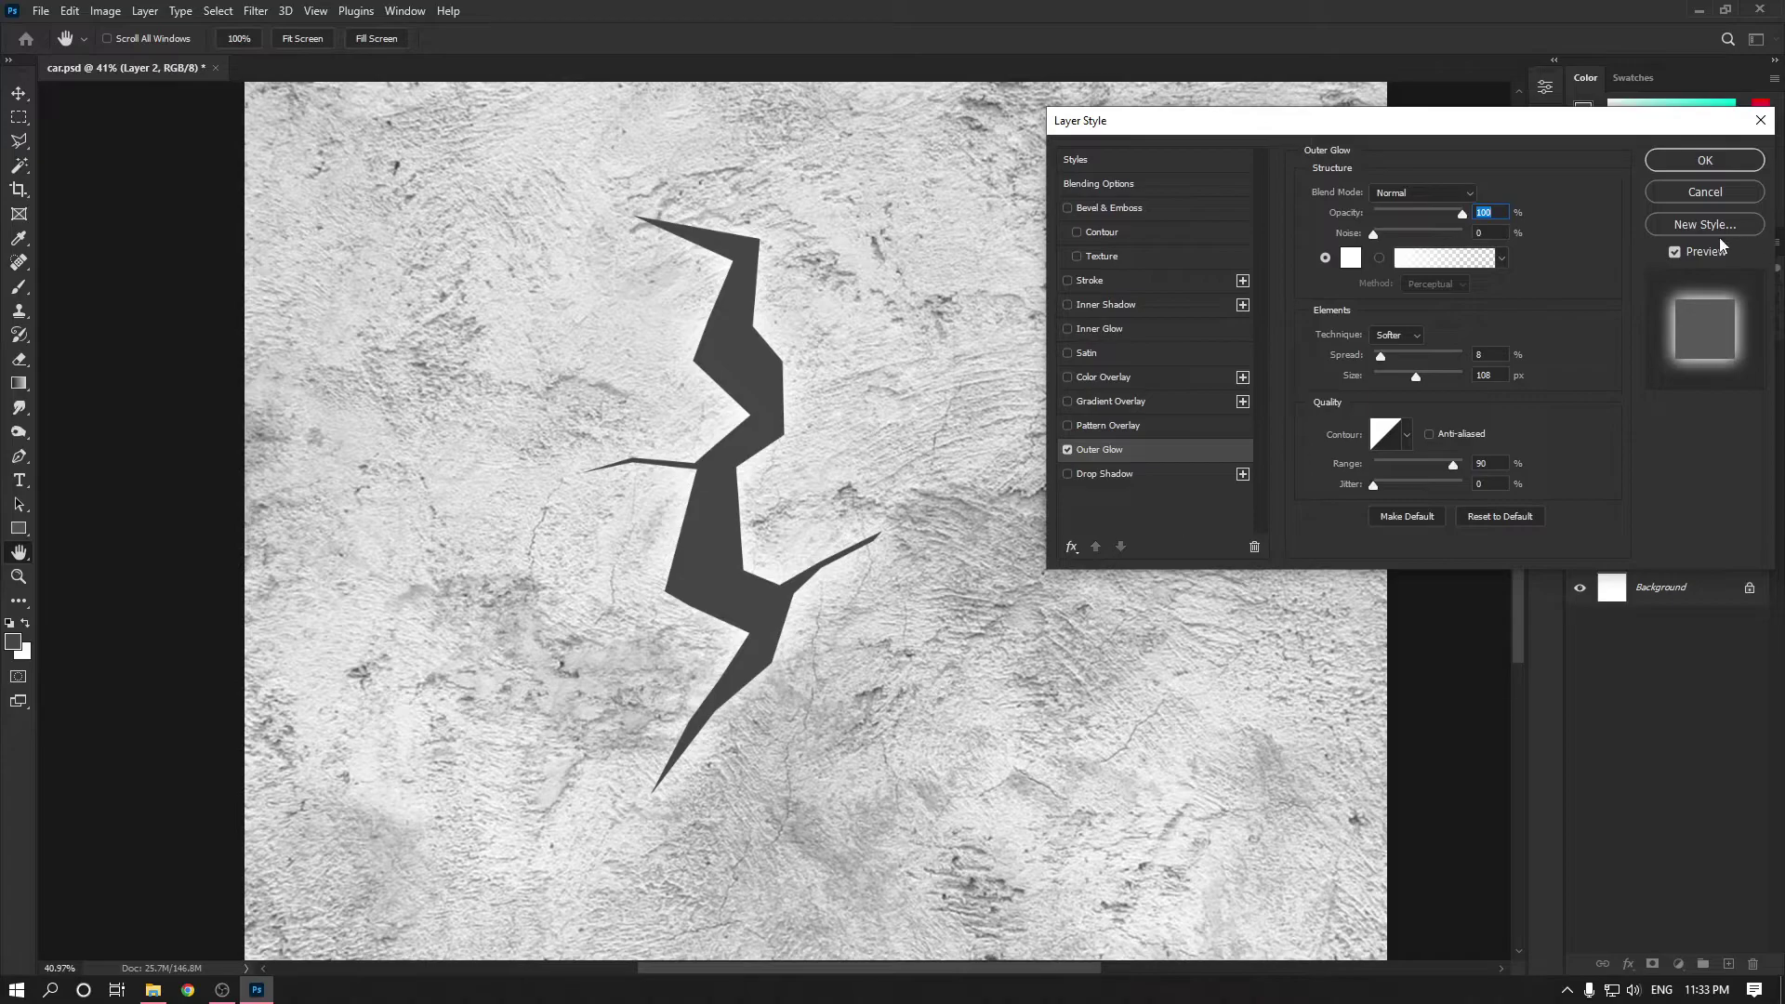
click(1705, 159)
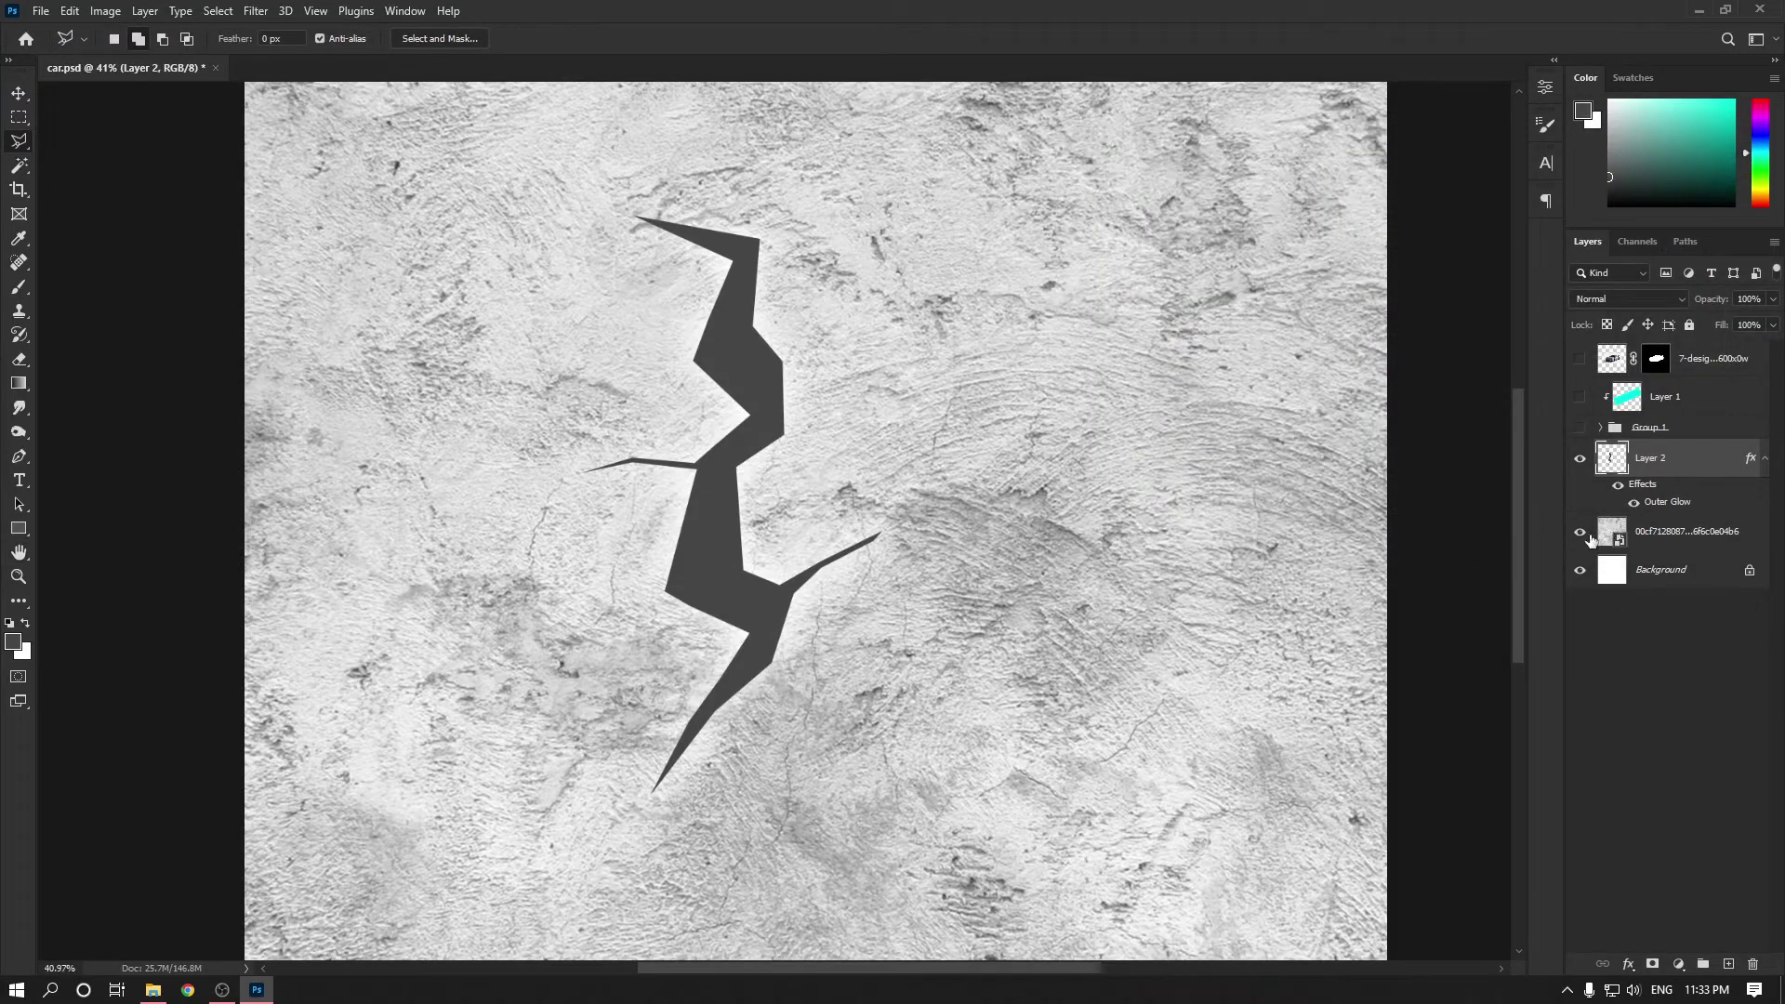
Fill the Background layer with black and hide the wall texture layer.
click(1661, 567)
key(d)
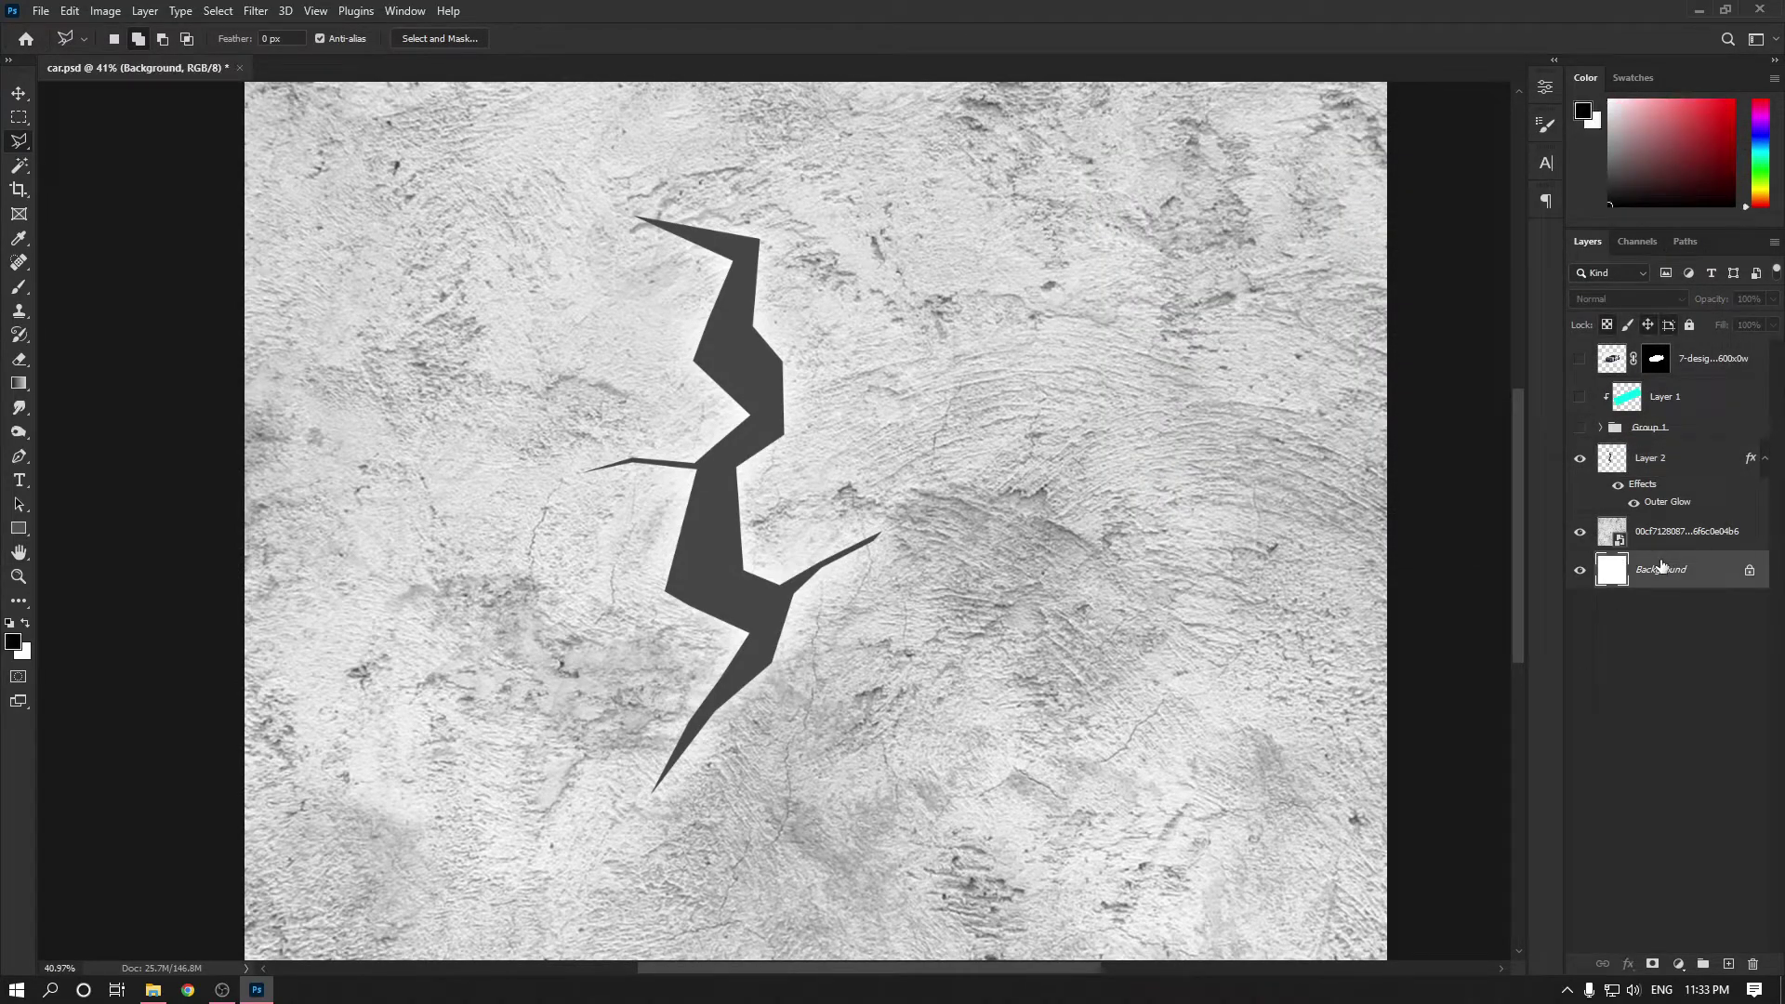
key(alt+BackSpace)
click(1580, 532)
scroll(841, 386, left, 1)
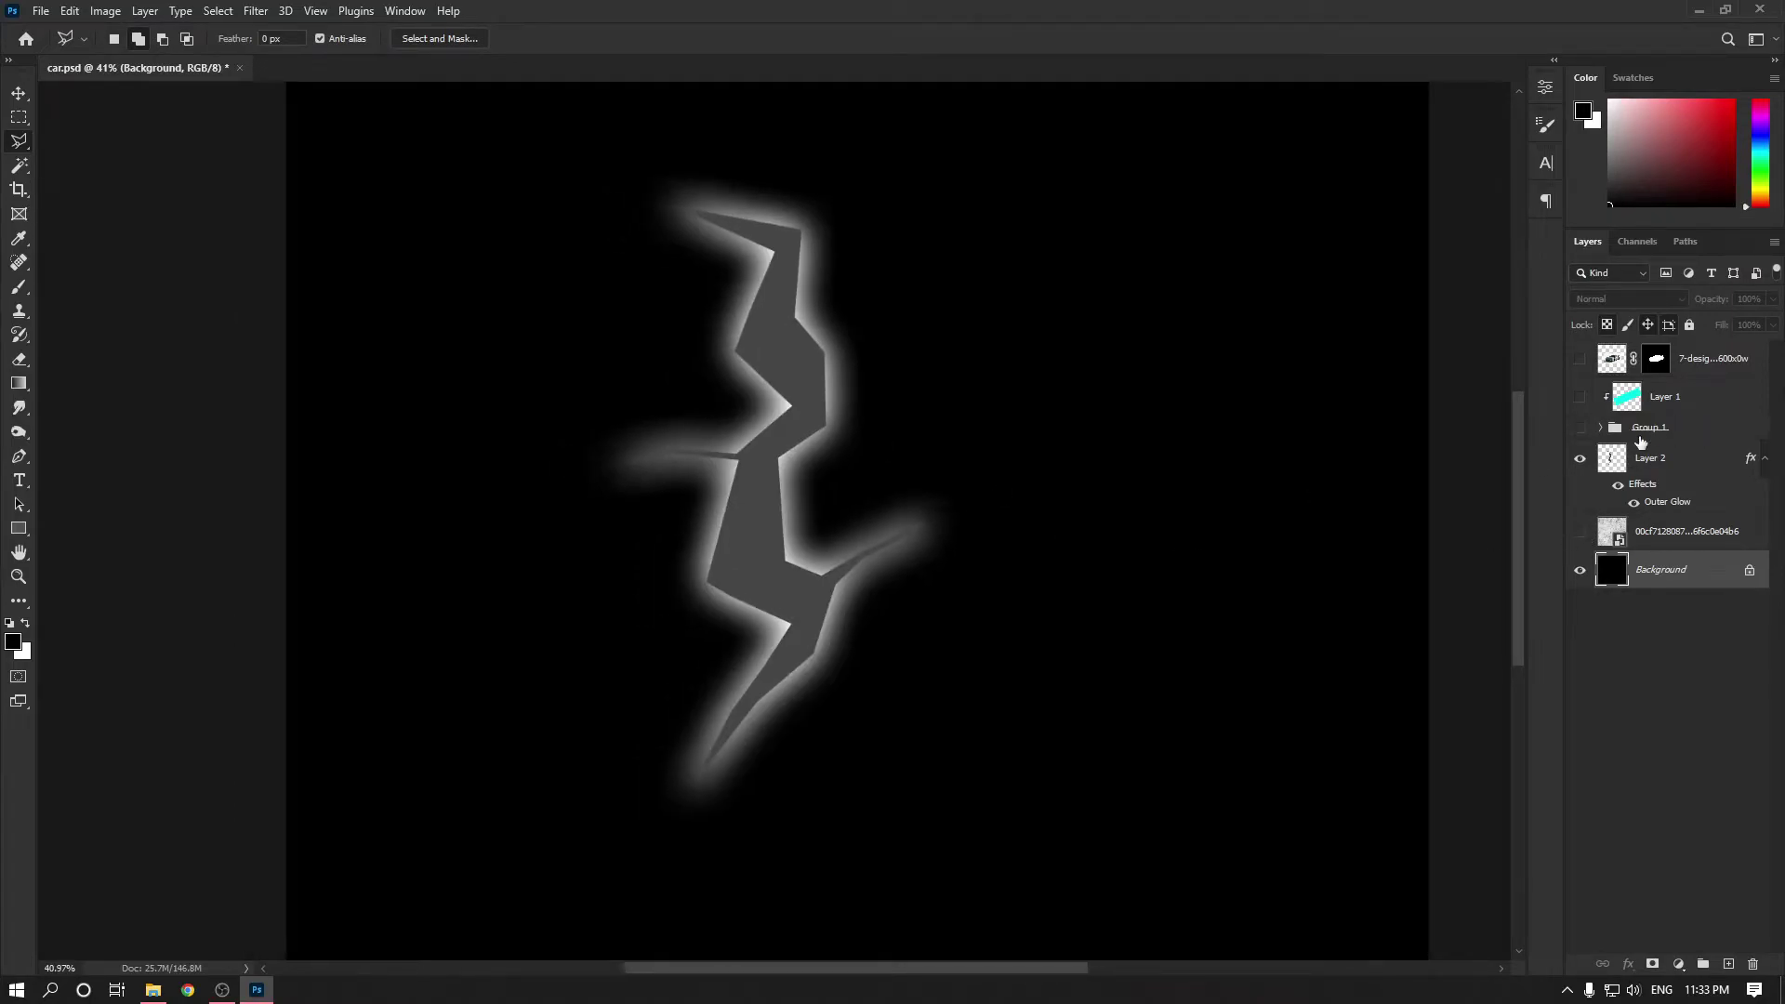
Set the Outer Glow color of the crack layer to pure red, ff0000.
click(1646, 461)
double_click(1661, 507)
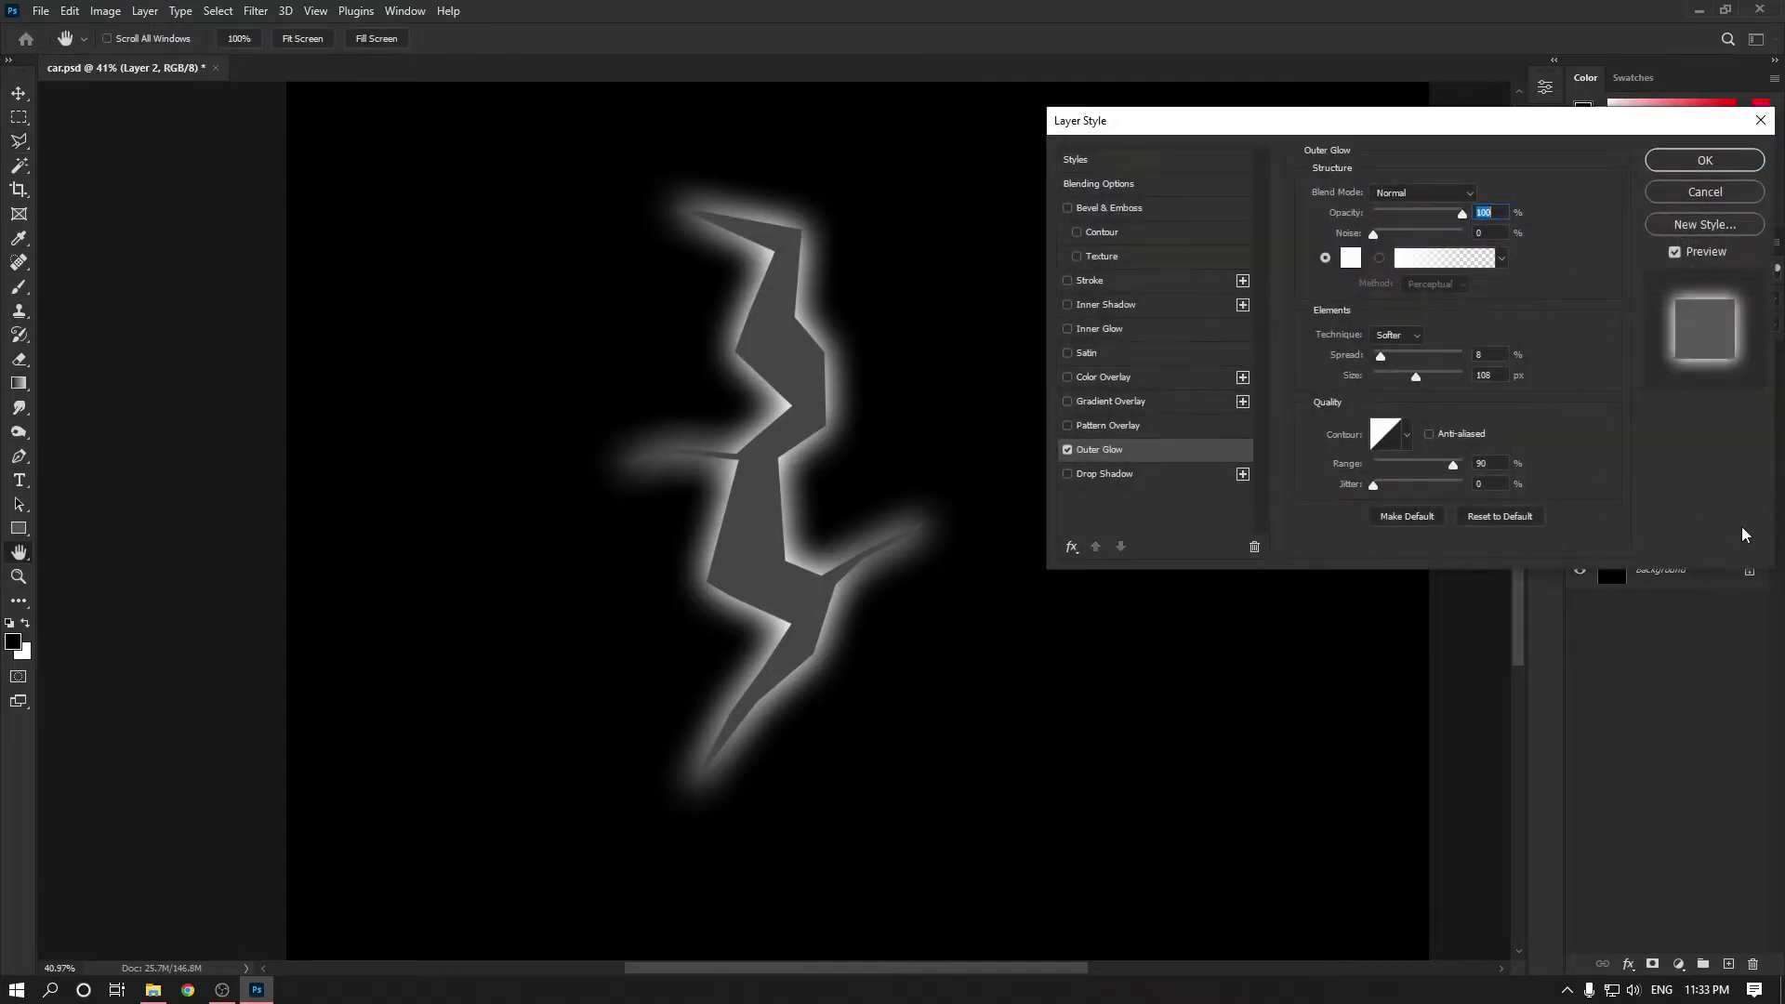
click(1351, 259)
drag(1257, 214, 1277, 175)
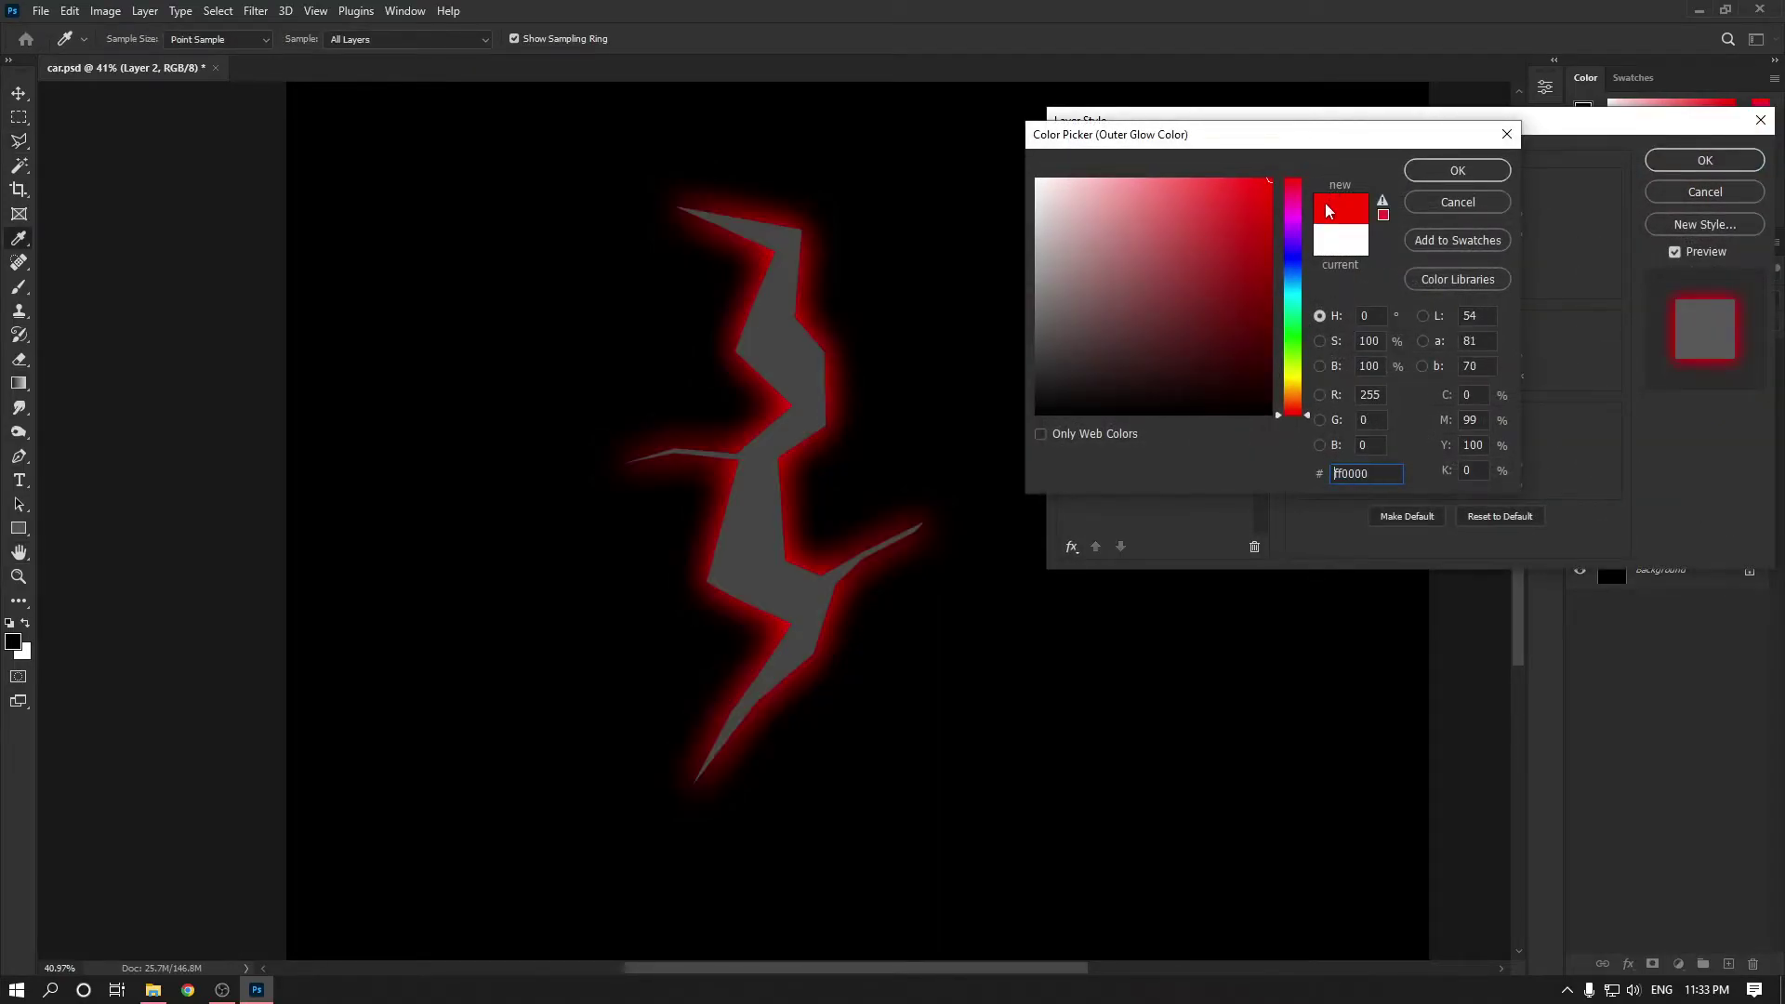
click(1433, 183)
Change the crack's Outer Glow color to a dark green and apply the layer style.
click(1353, 256)
click(1252, 307)
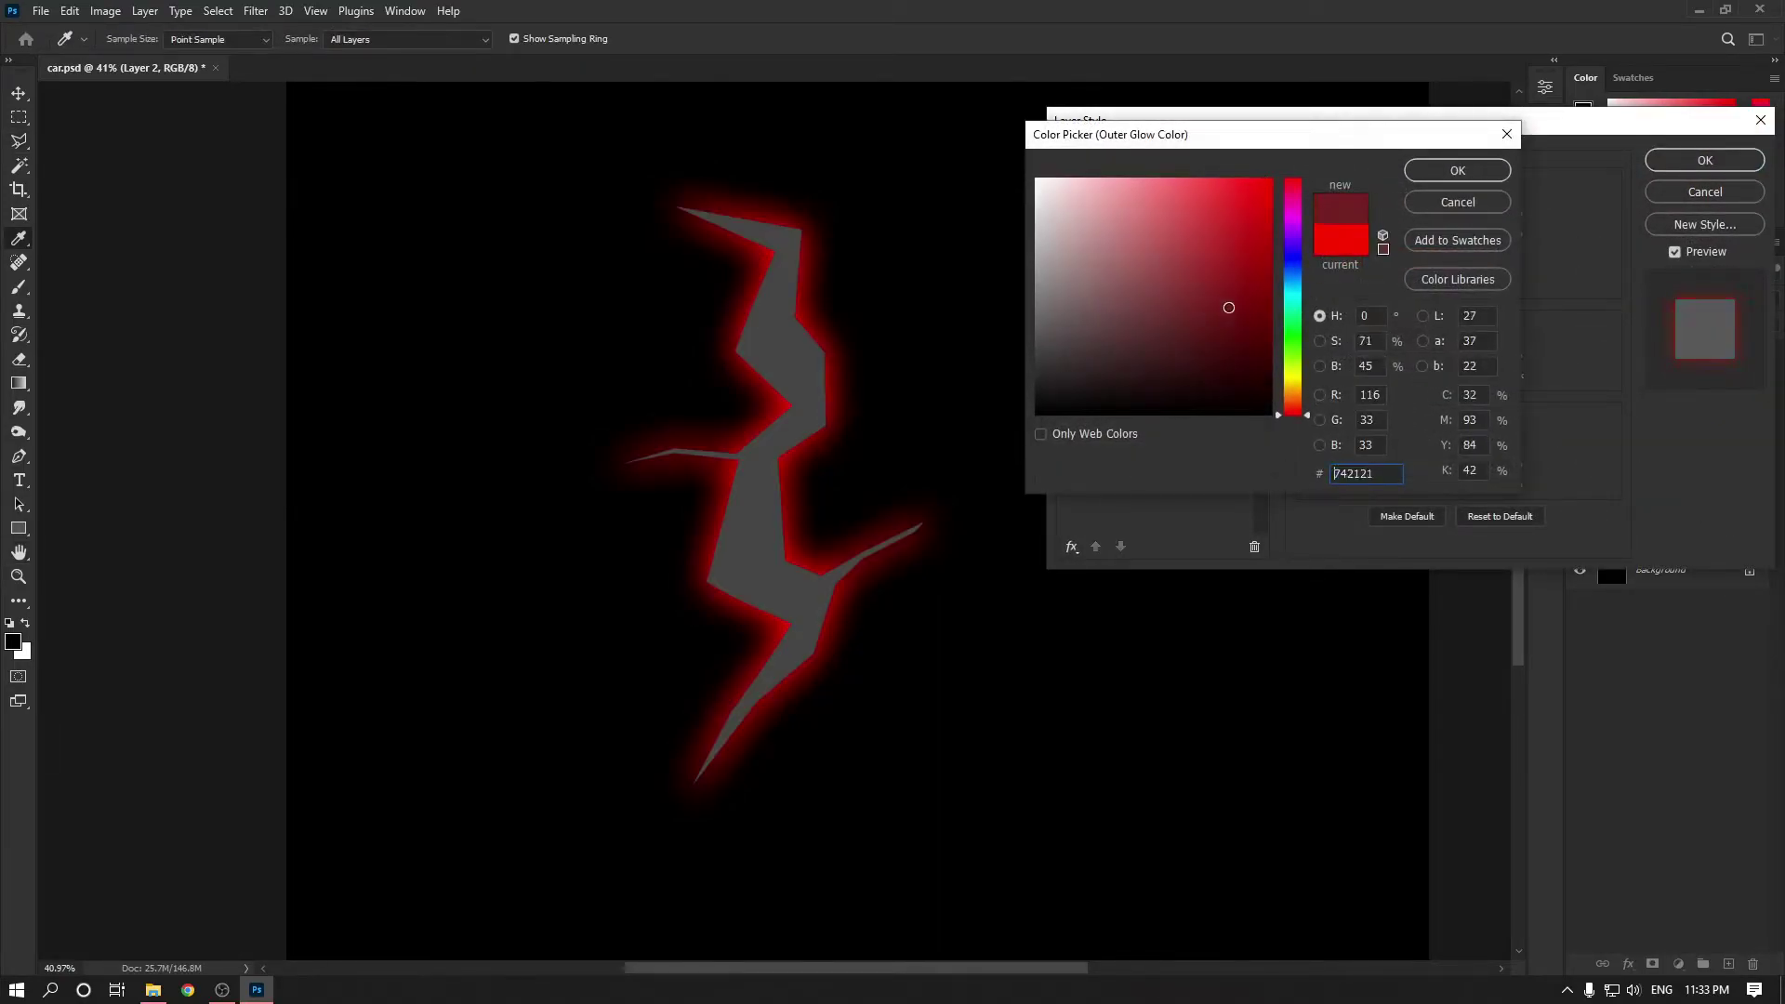
click(1292, 331)
click(1458, 170)
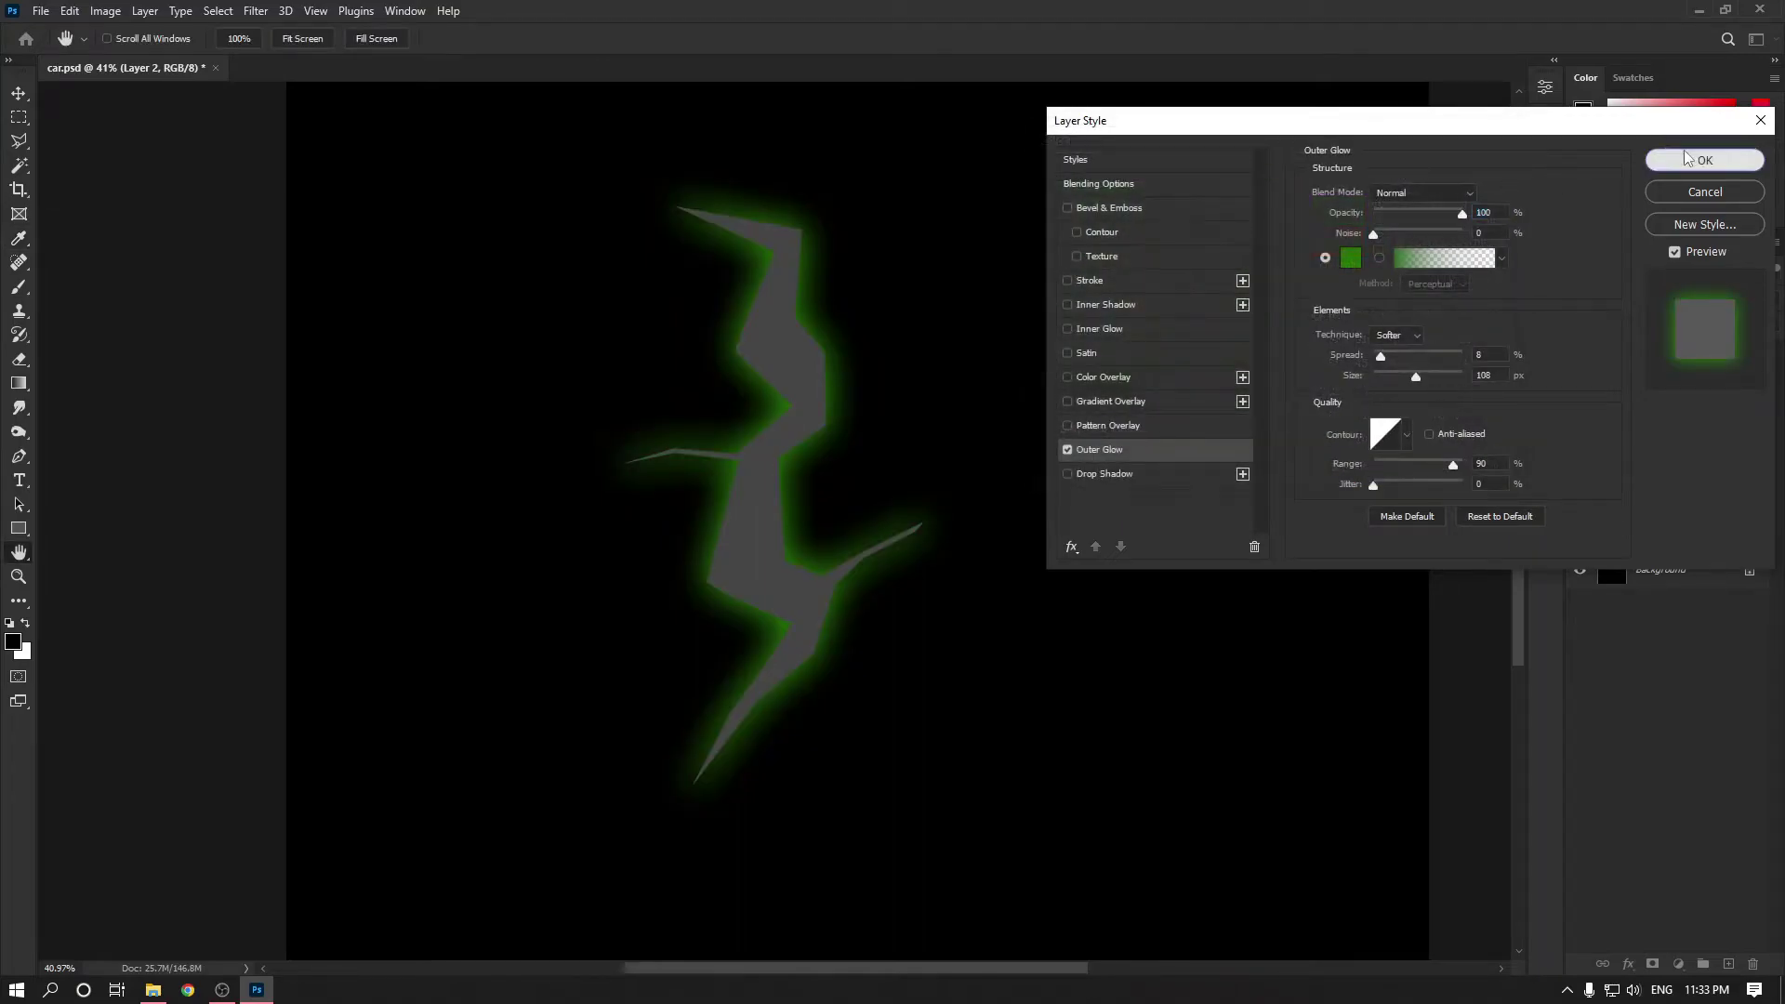
click(1705, 160)
Delete the crack layer and outline a sword silhouette with a long pointed blade and an upturned crossguard, using the Polygonal Lasso.
key(Delete)
click(753, 326)
click(754, 742)
click(753, 642)
click(789, 762)
click(815, 652)
click(784, 326)
click(838, 310)
click(833, 249)
click(817, 300)
click(784, 307)
click(711, 309)
click(702, 263)
double_click(689, 319)
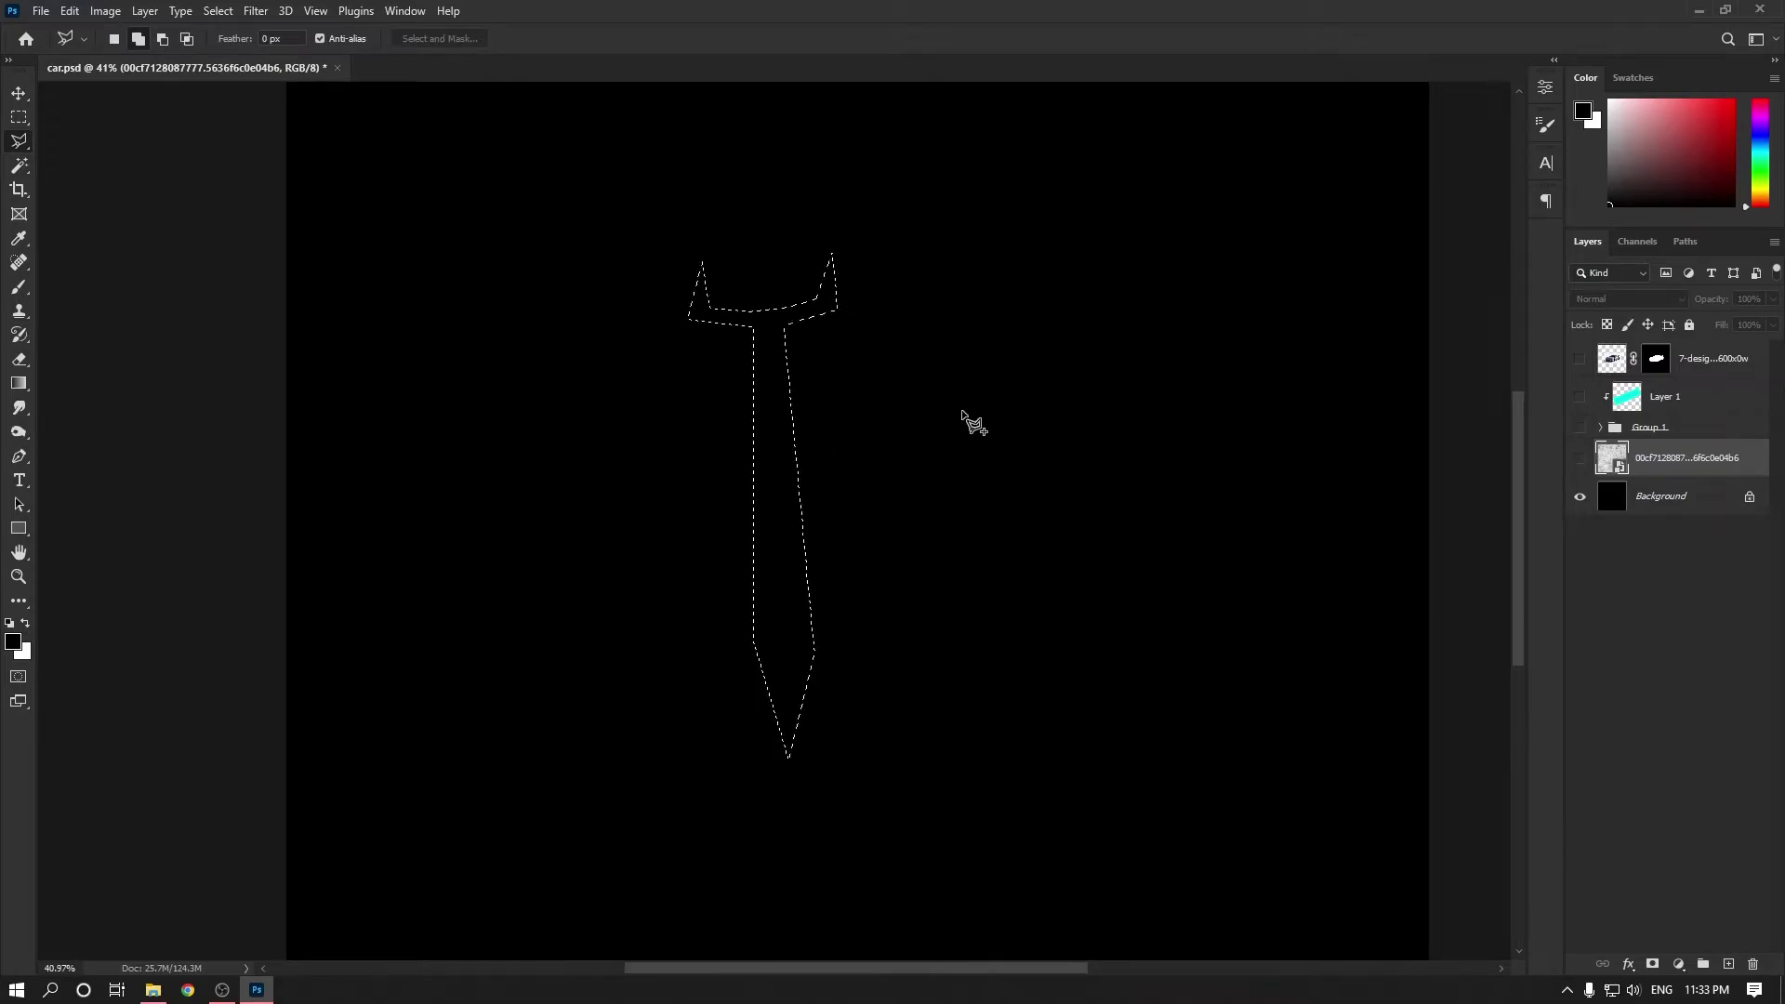
Create a new layer above the texture layer, fill the sword selection with medium gray, and deselect.
mouse_move(1671, 149)
mouse_down()
mouse_move(1658, 174)
mouse_move(1600, 168)
mouse_up()
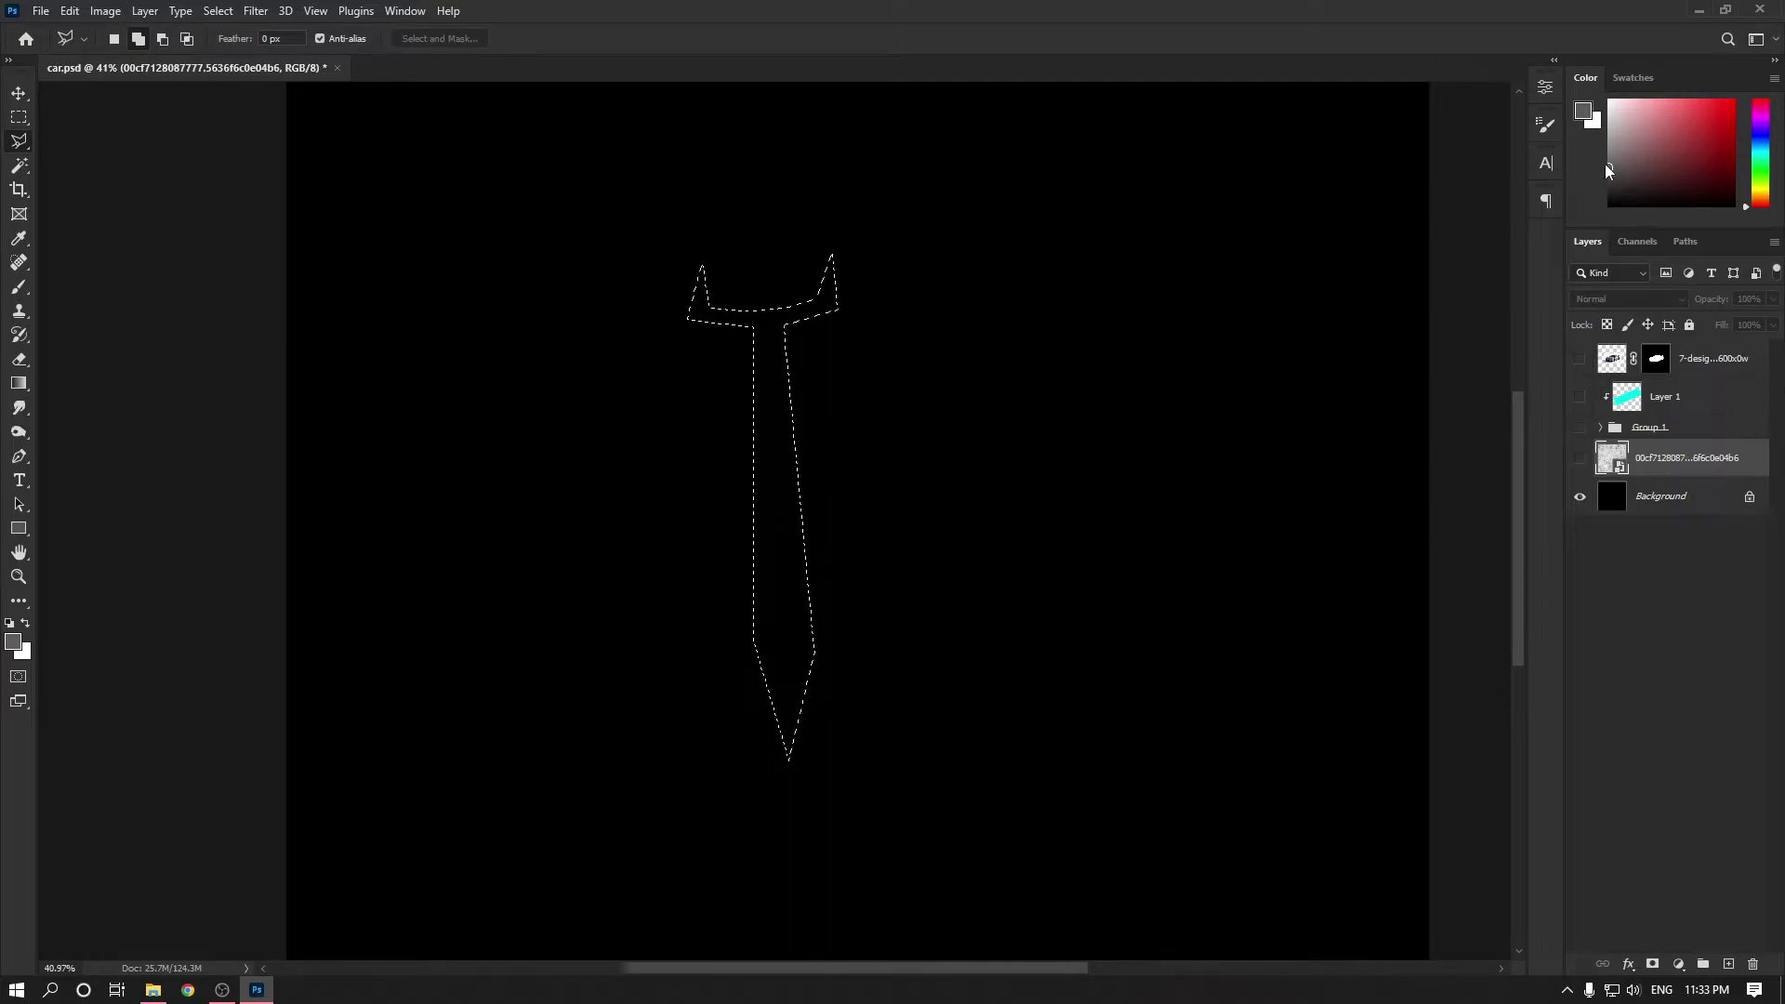
key(ctrl+shift+n)
key(Return)
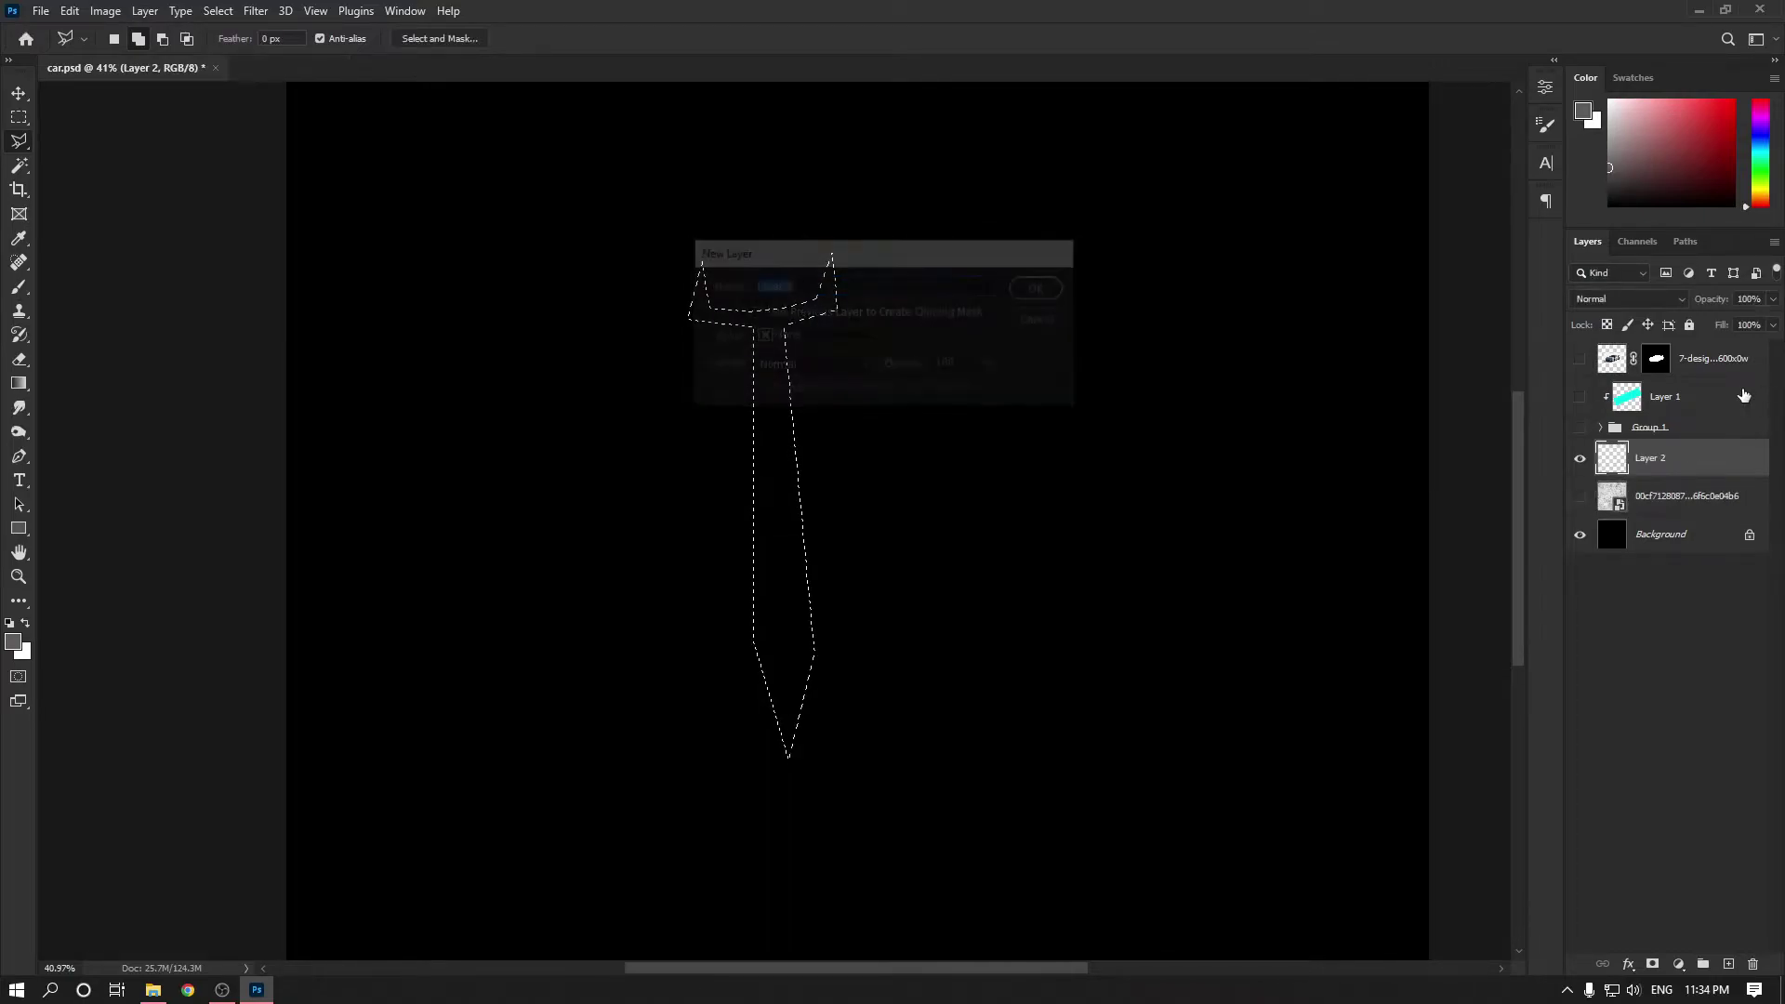
key(alt+BackSpace)
key(ctrl+d)
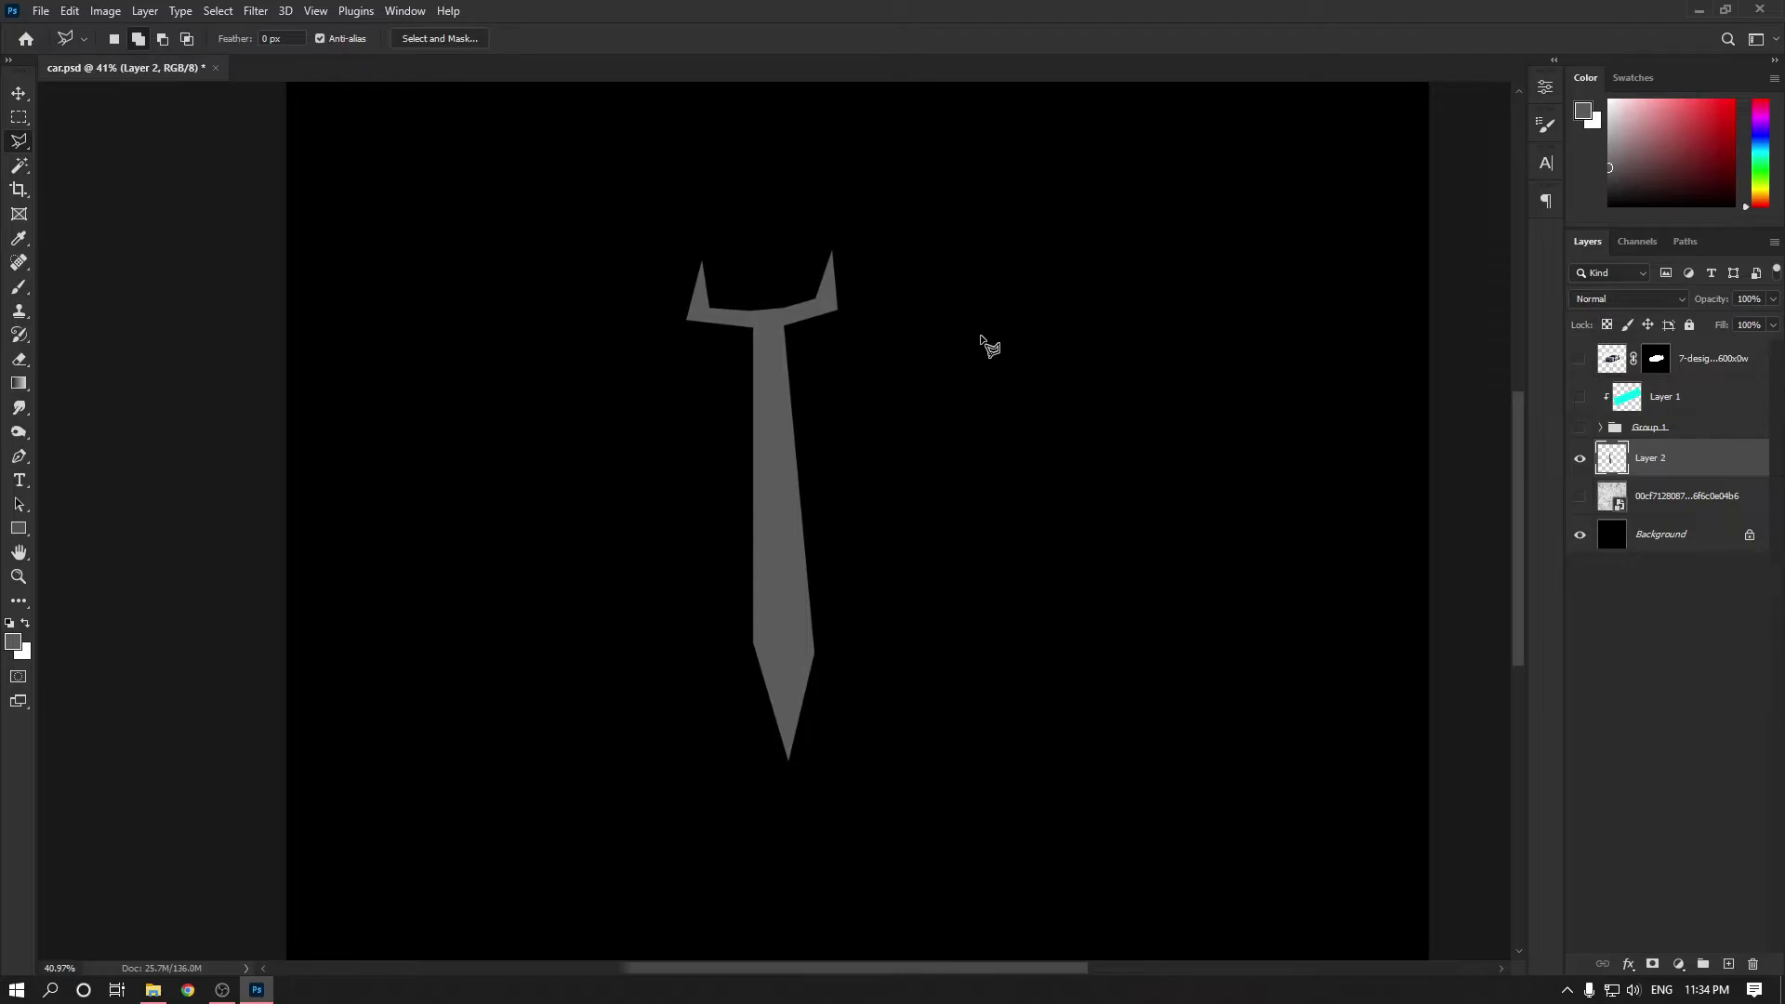
Paint a round gray pommel above the crossguard and a straight grip joining it to the blade with the Brush tool.
key(b)
mouse_move(785, 303)
mouse_down()
mouse_move(746, 303)
mouse_move(774, 265)
mouse_move(758, 212)
mouse_move(757, 228)
mouse_up()
click(756, 211)
click(759, 210)
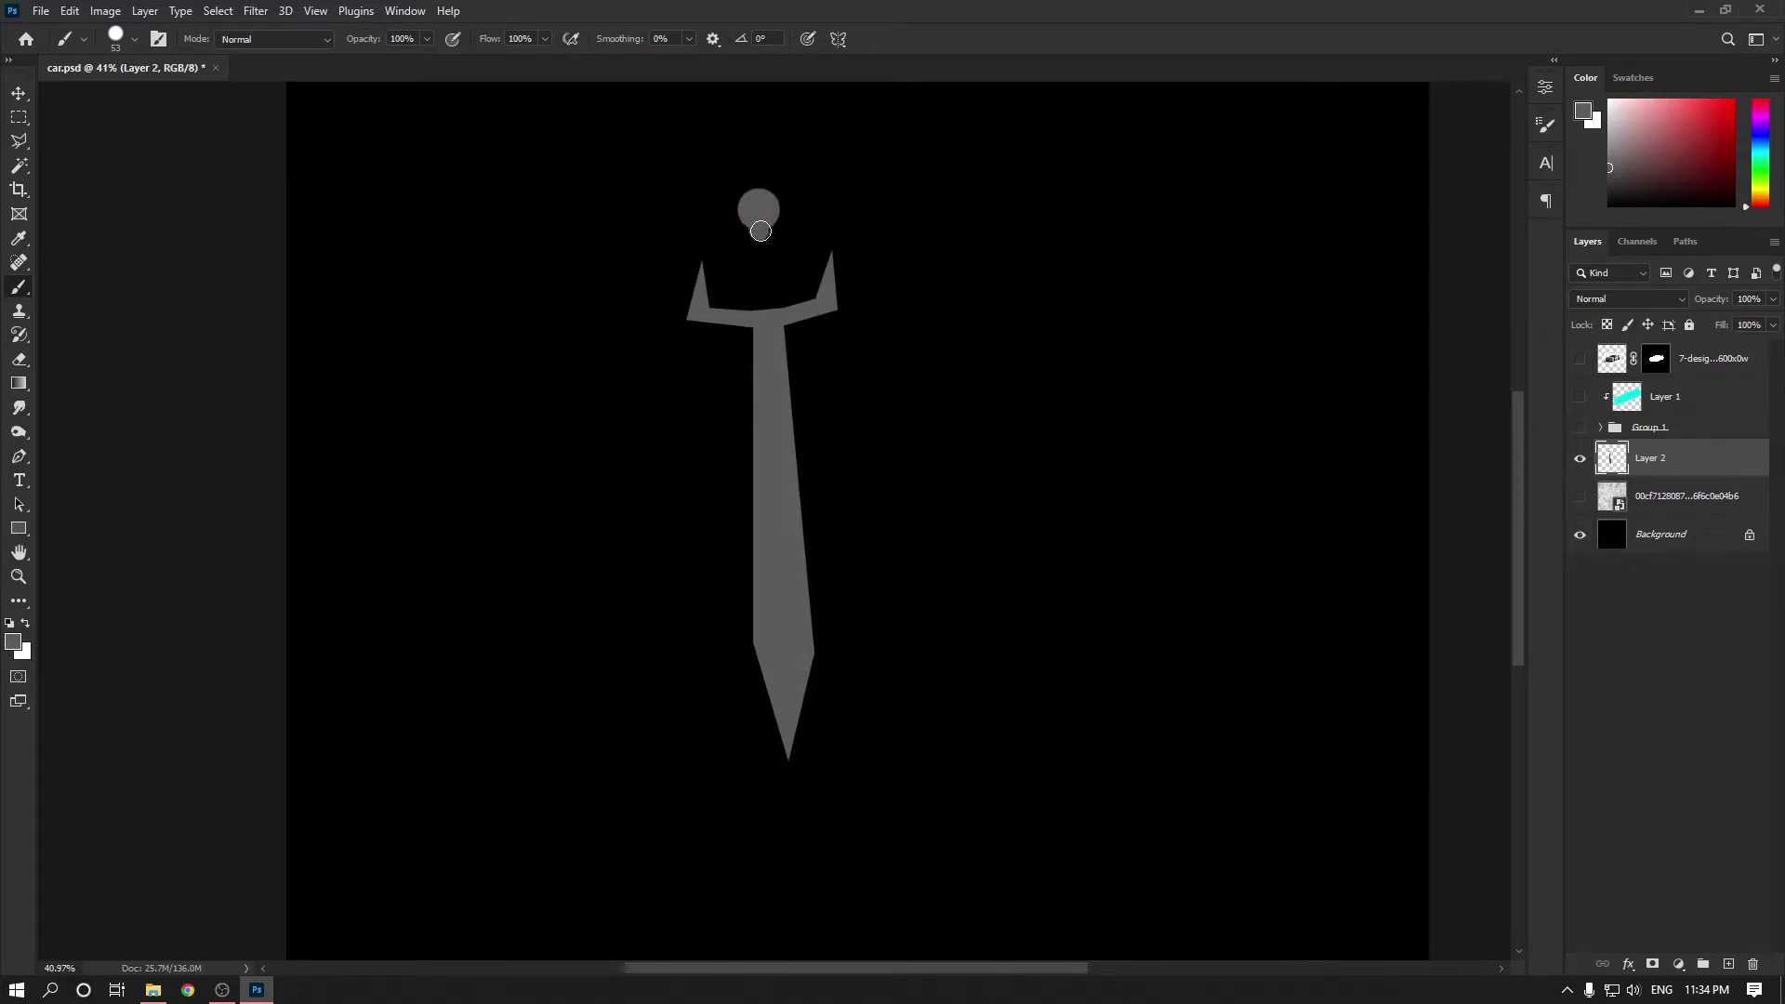
shift+click(767, 322)
Add an Outer Glow to the sword layer with a bright red color and 100% opacity.
click(1628, 965)
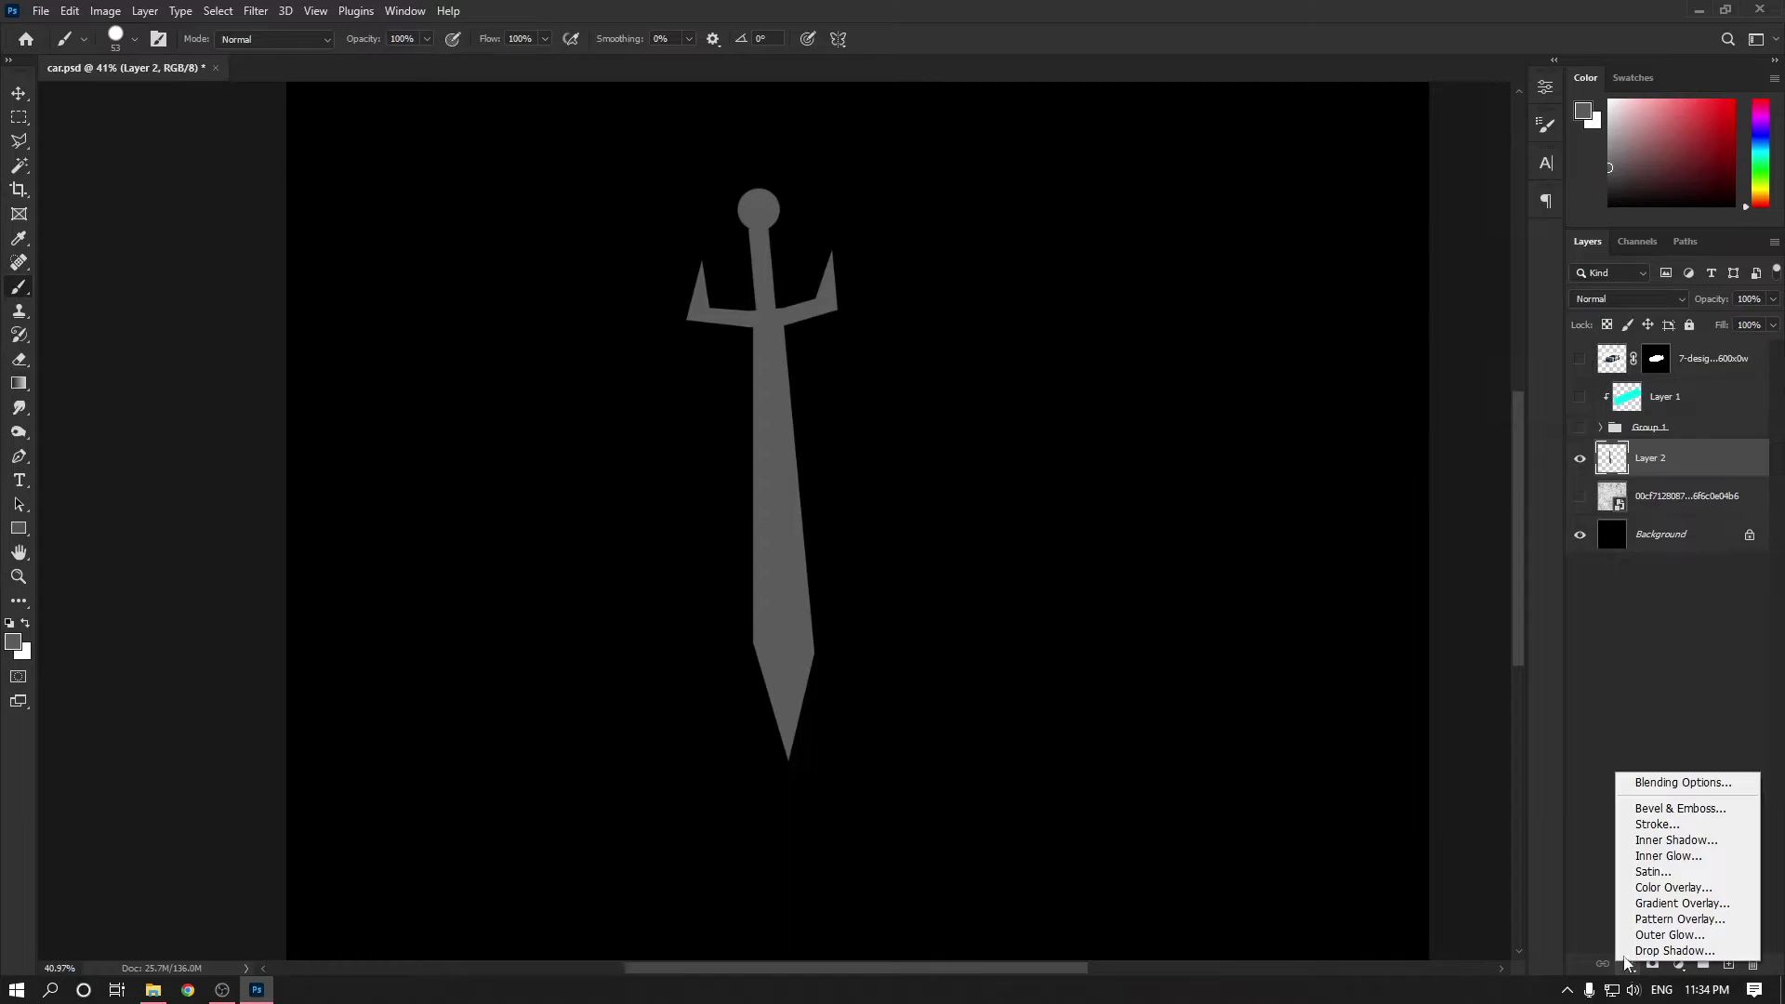
click(1674, 948)
click(1351, 259)
click(1293, 413)
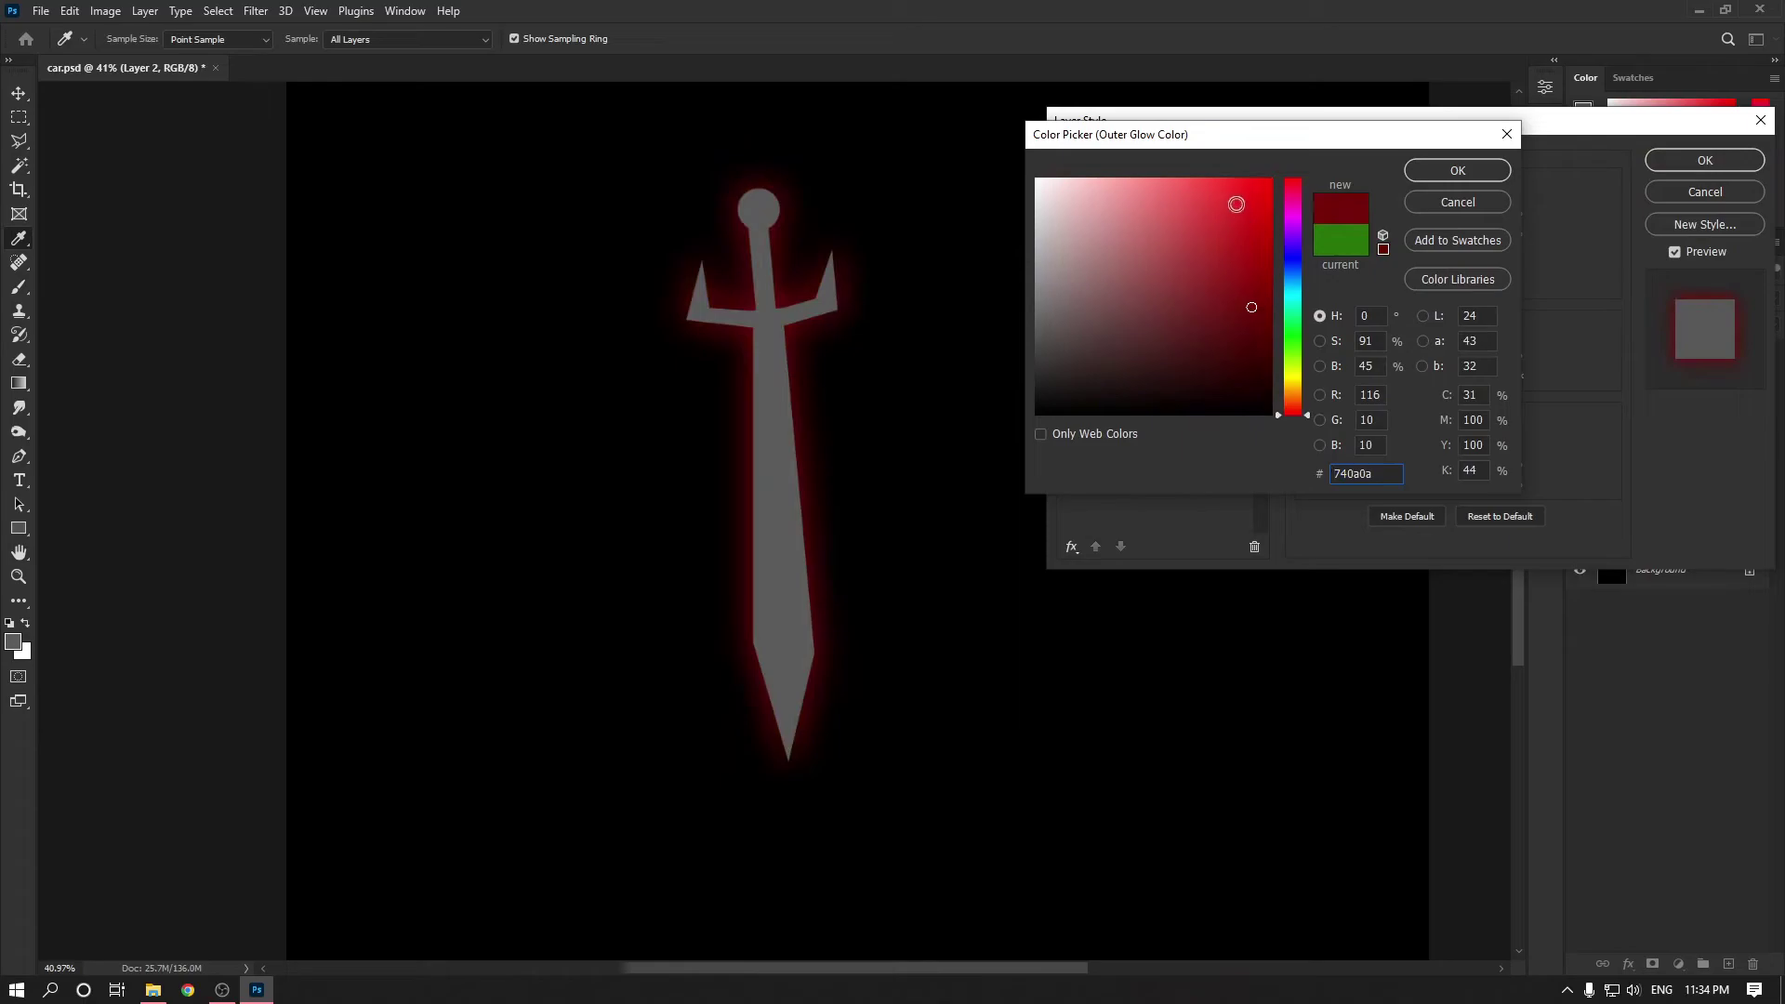
drag(1237, 204, 1316, 124)
click(1452, 170)
mouse_move(1462, 217)
mouse_down()
mouse_move(1430, 217)
mouse_move(1466, 224)
mouse_up()
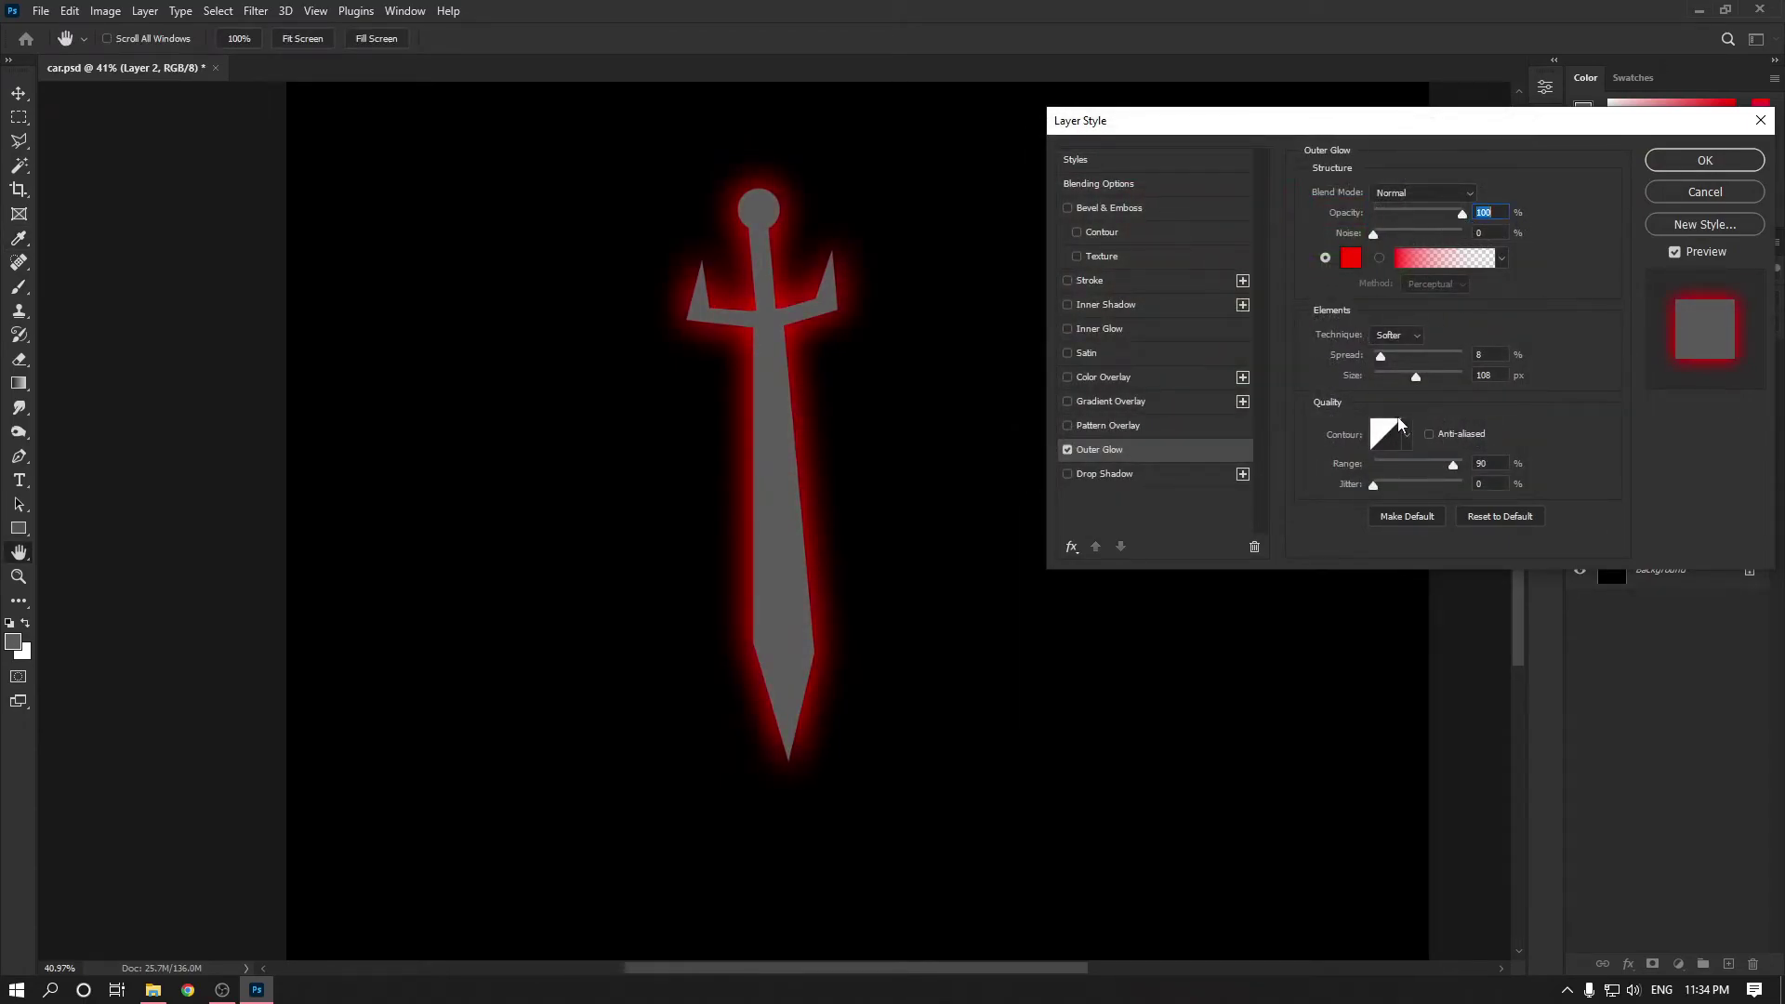
Set the sword's Outer Glow to 250 px size, 0% spread and 84% range, trying the jitter and returning it to 0%.
mouse_move(1420, 383)
mouse_down()
mouse_move(1389, 386)
mouse_move(1479, 375)
mouse_move(1388, 368)
mouse_move(1431, 367)
mouse_up()
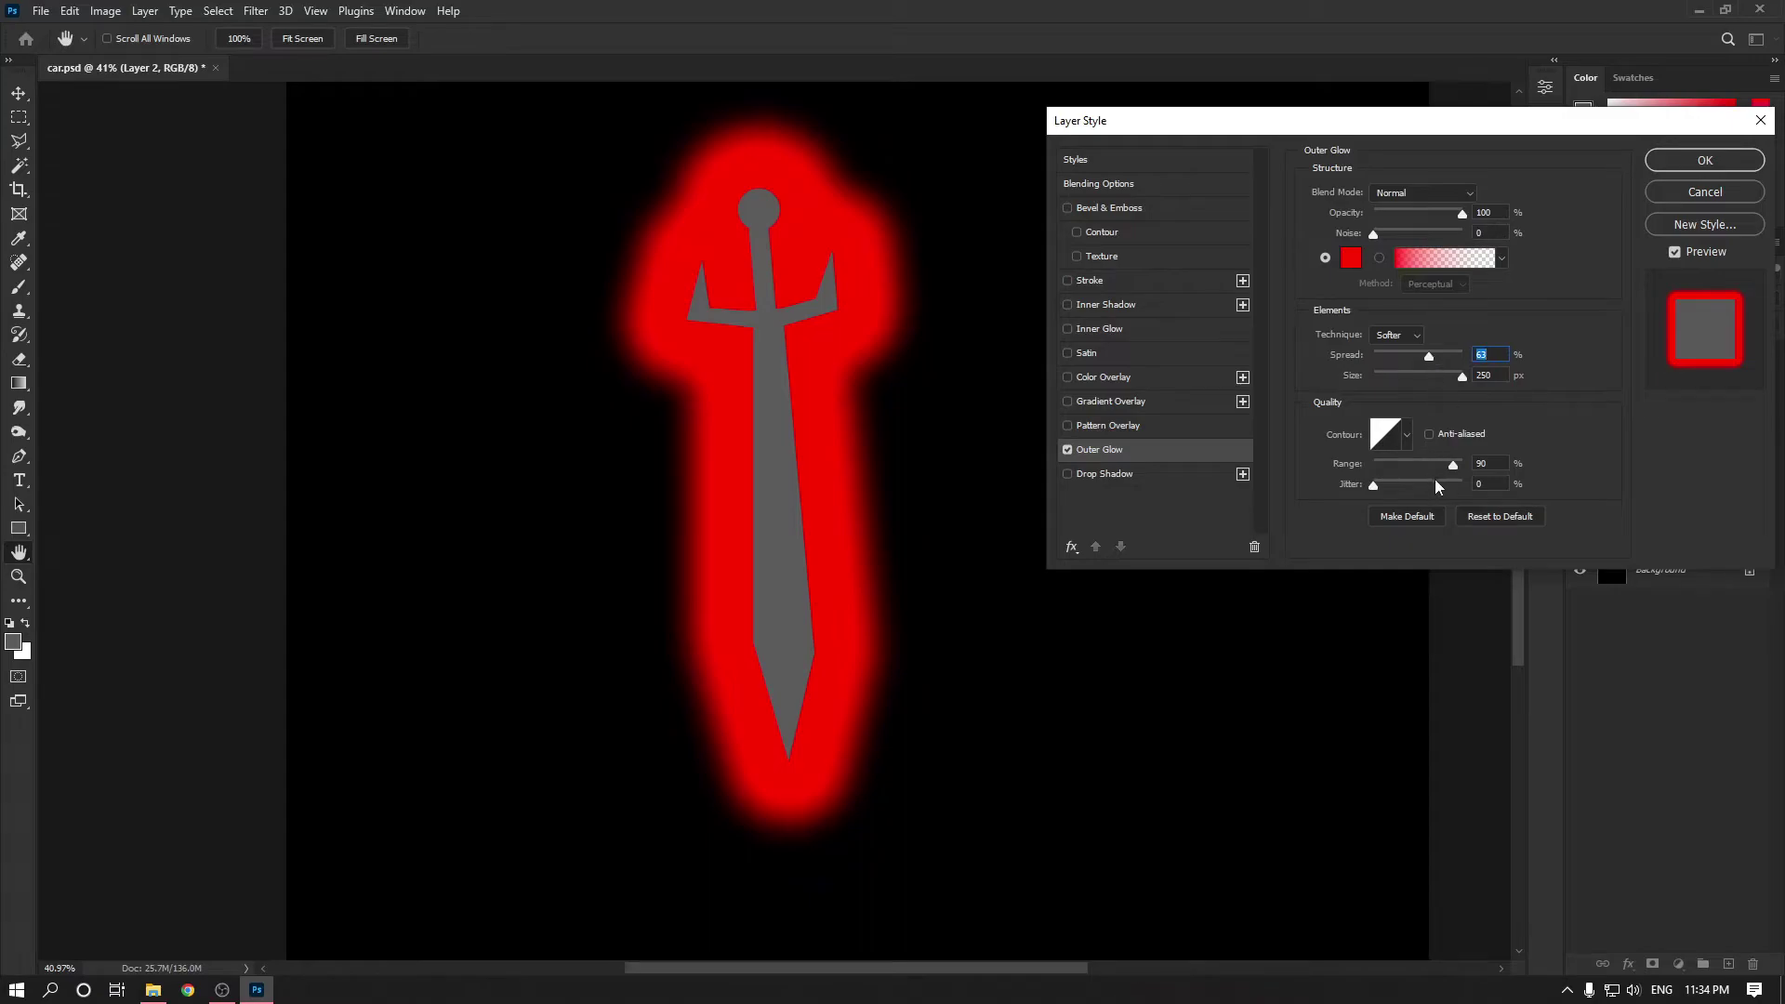
text(0)
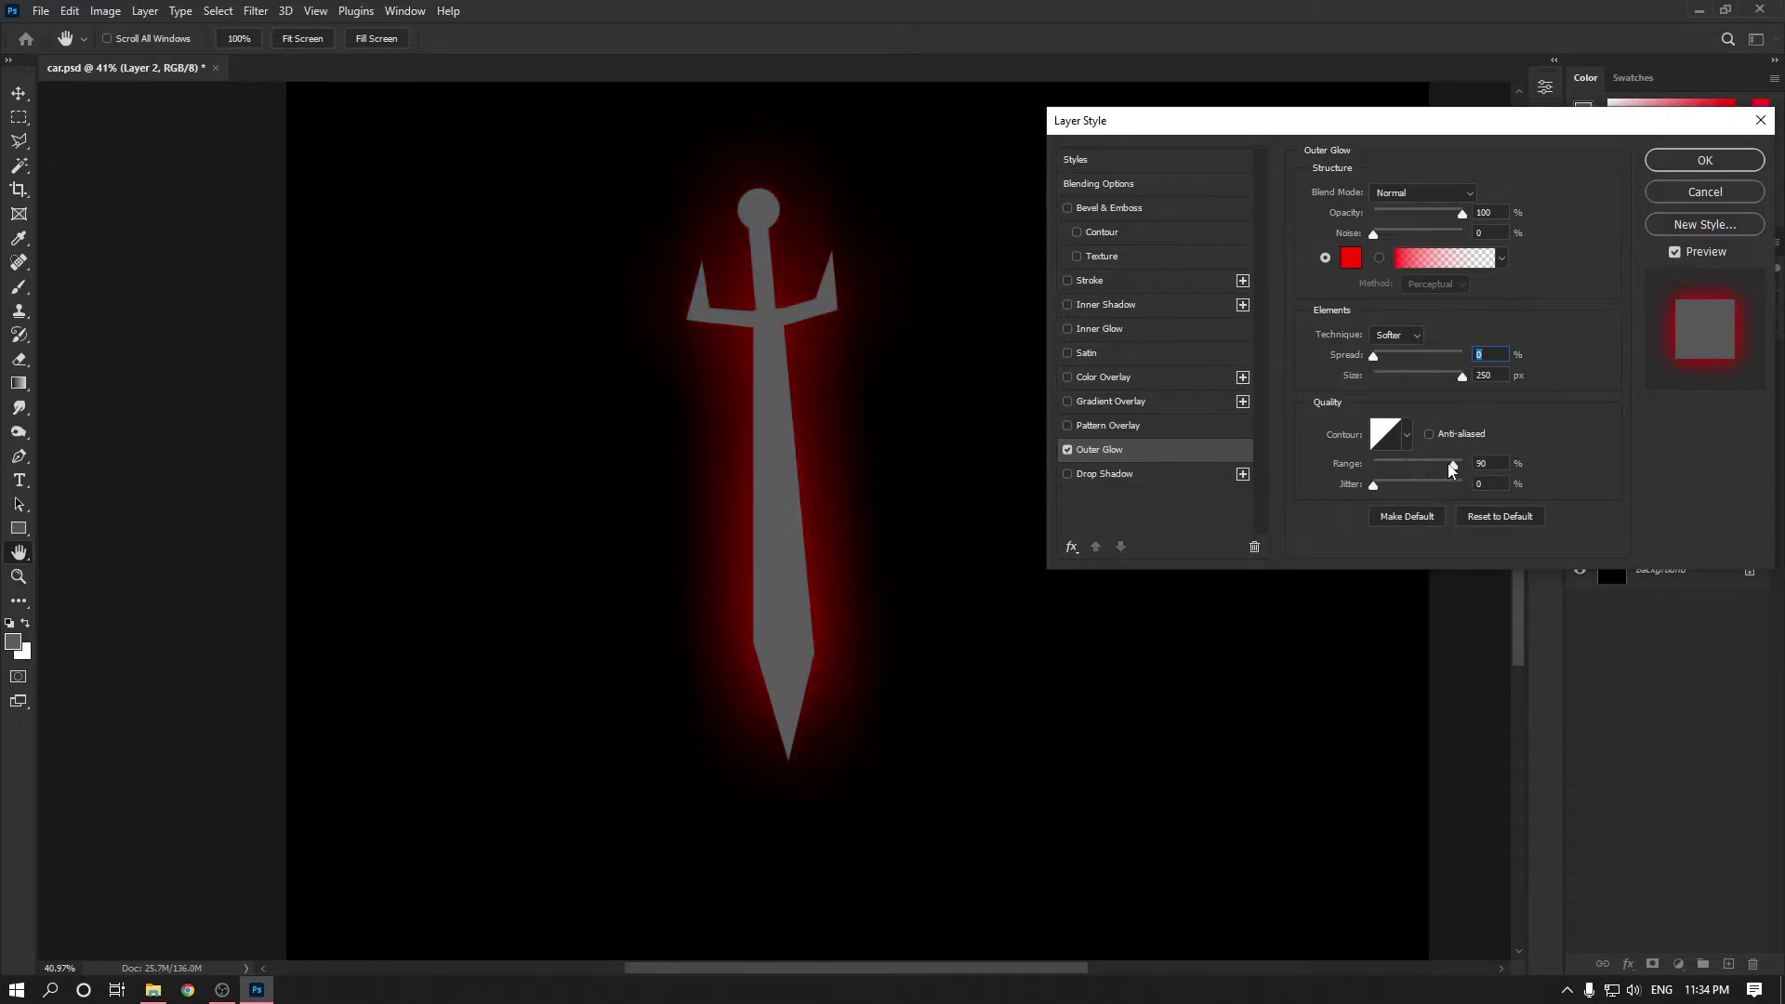
drag(1454, 468, 1348, 486)
drag(781, 506, 924, 486)
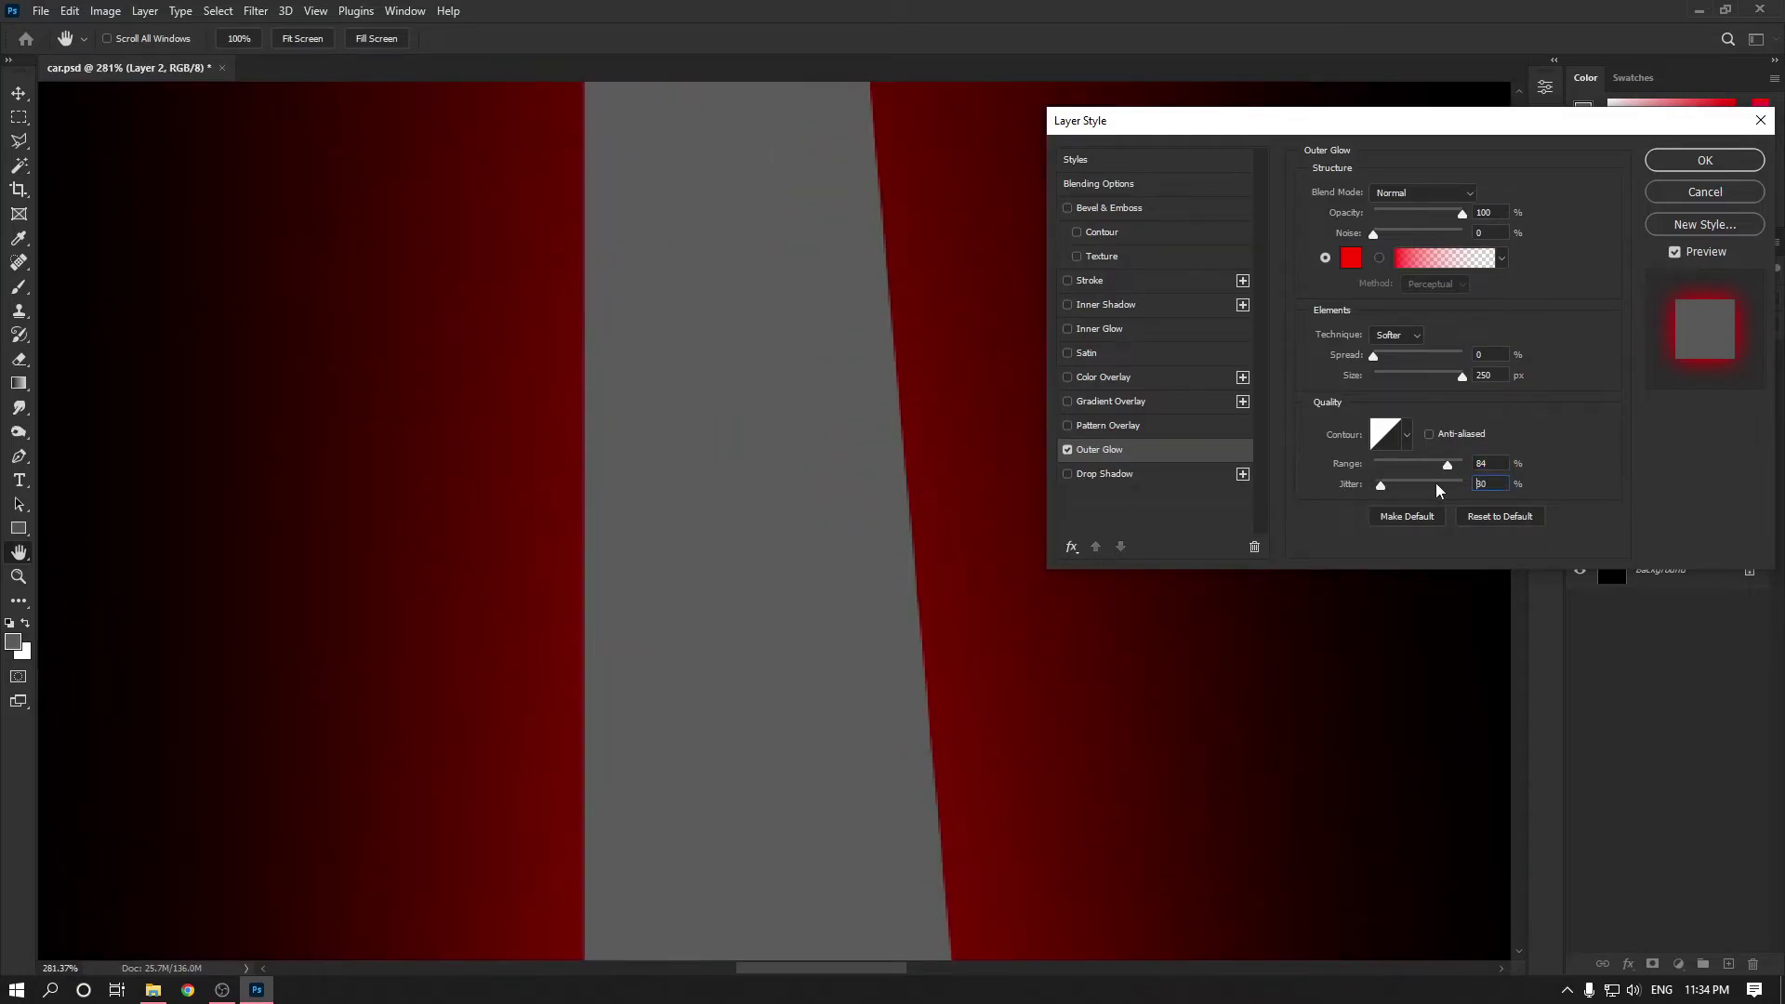
scroll(872, 484, down, 10)
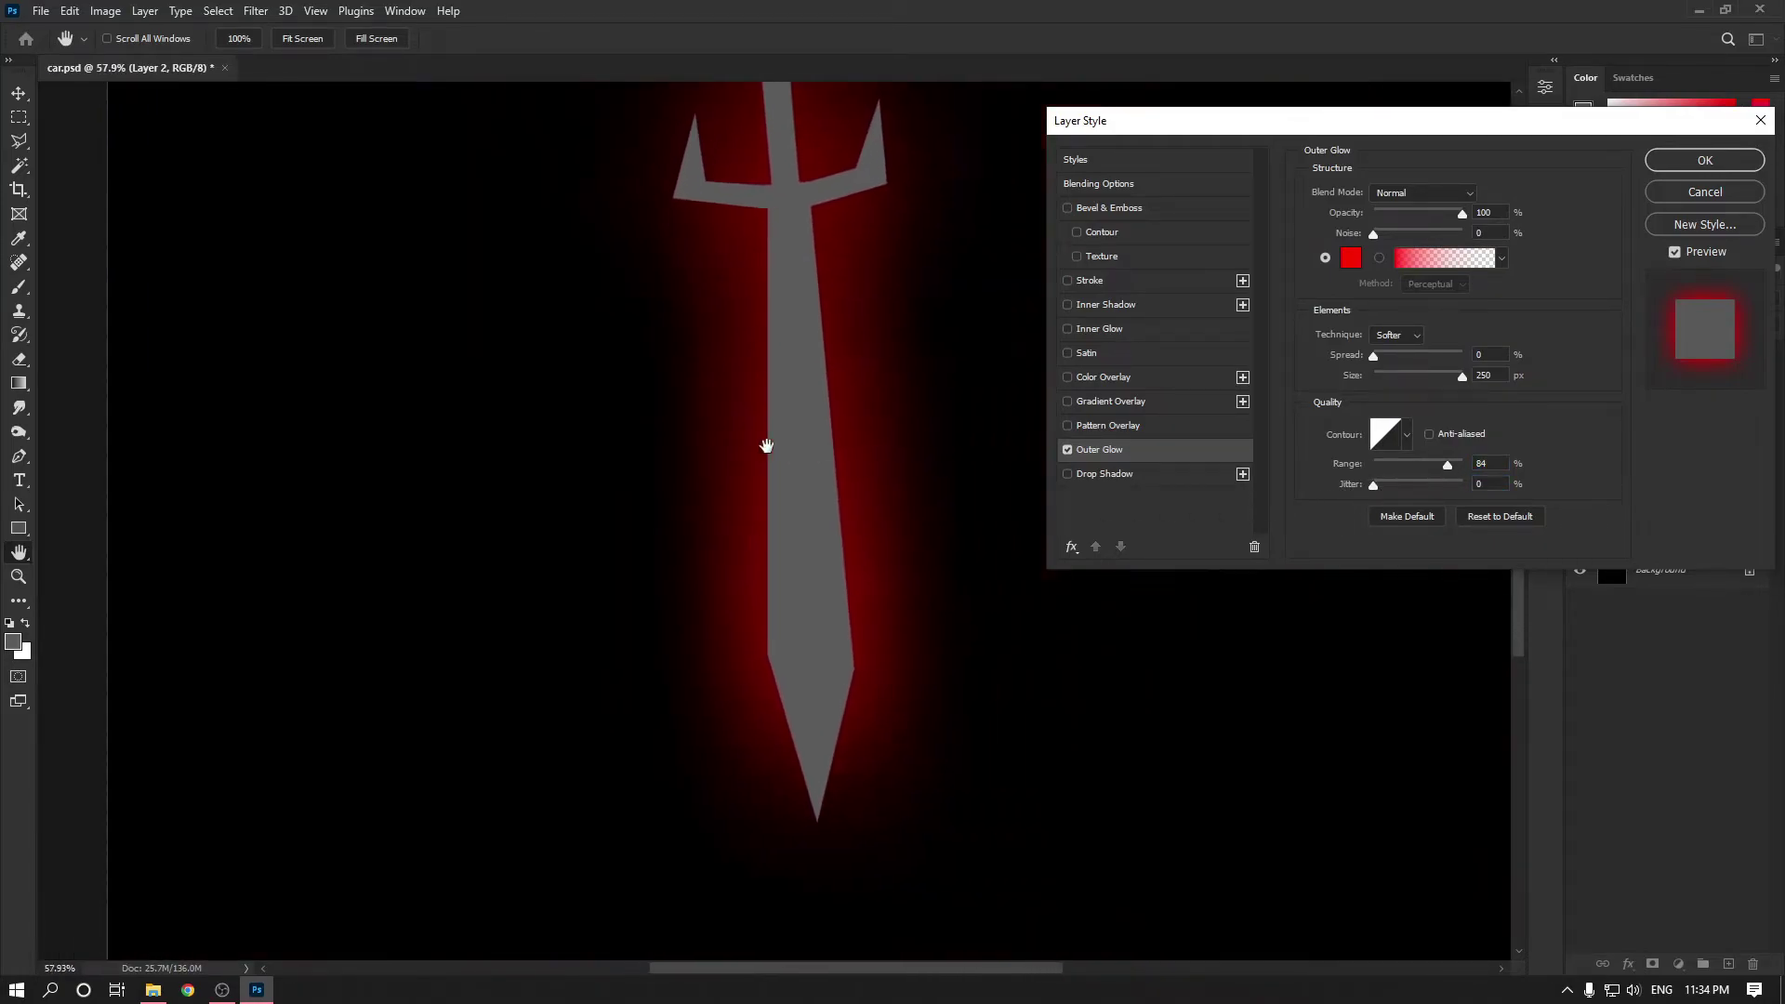
scroll(818, 488, up, 2)
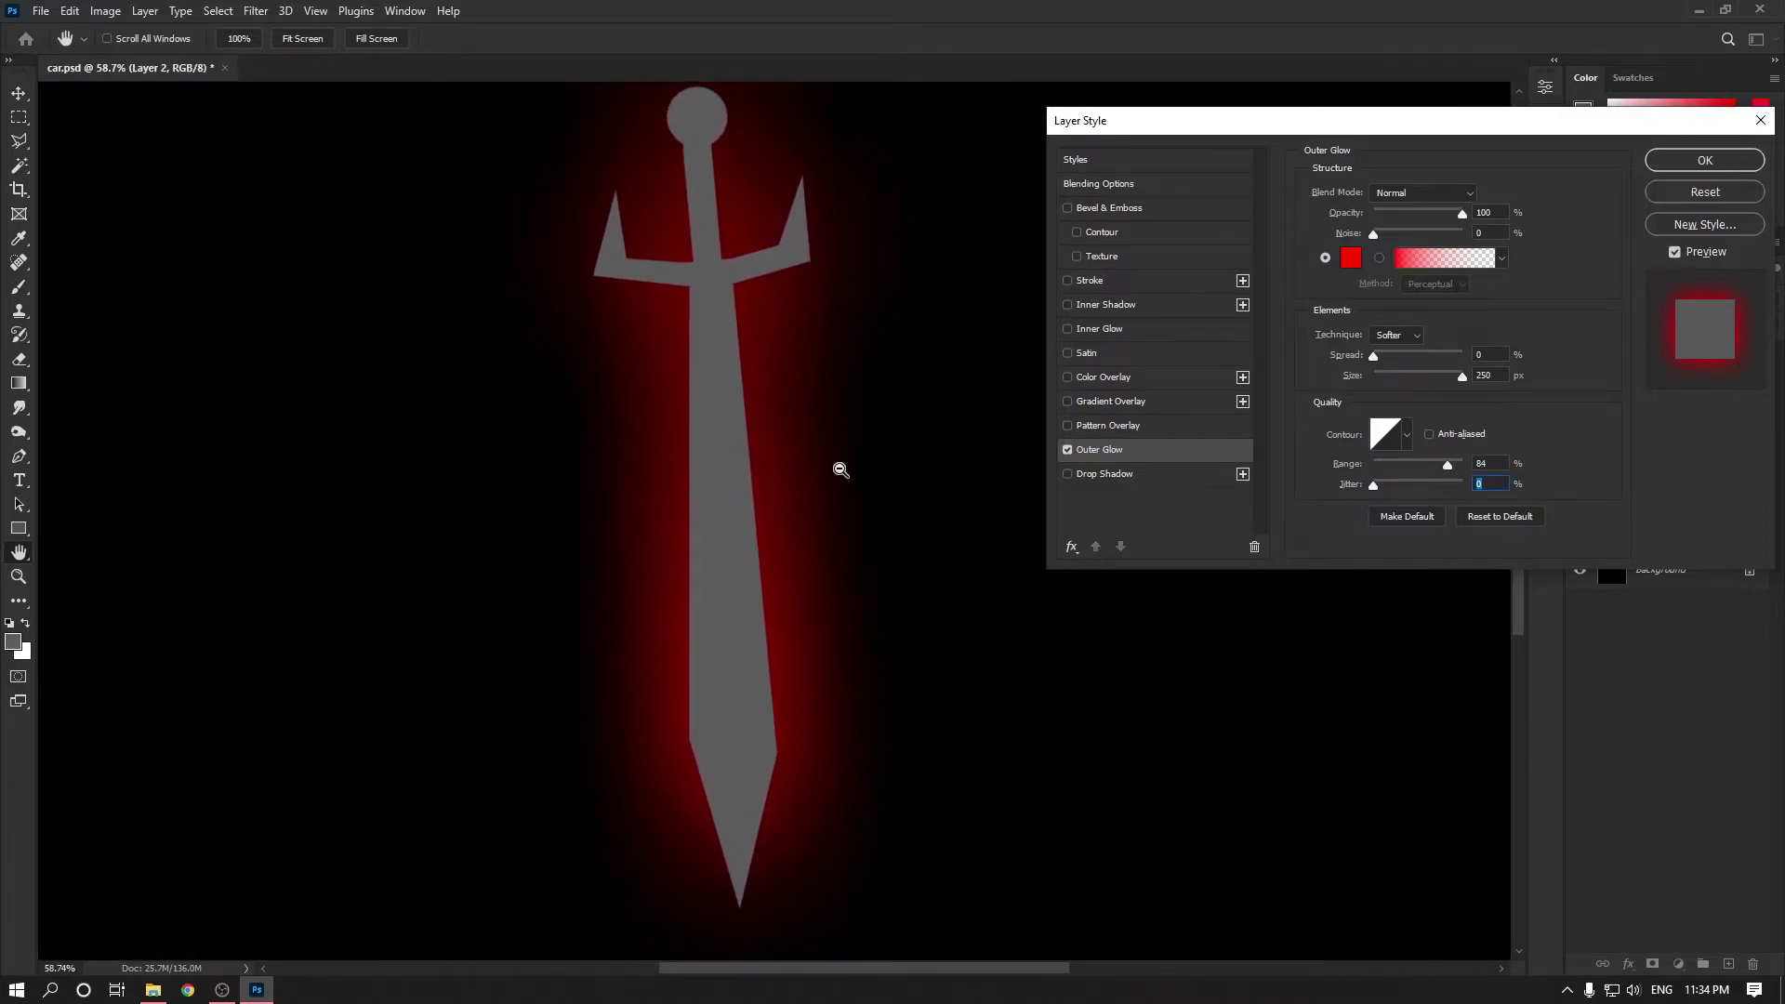
scroll(876, 468, down, 2)
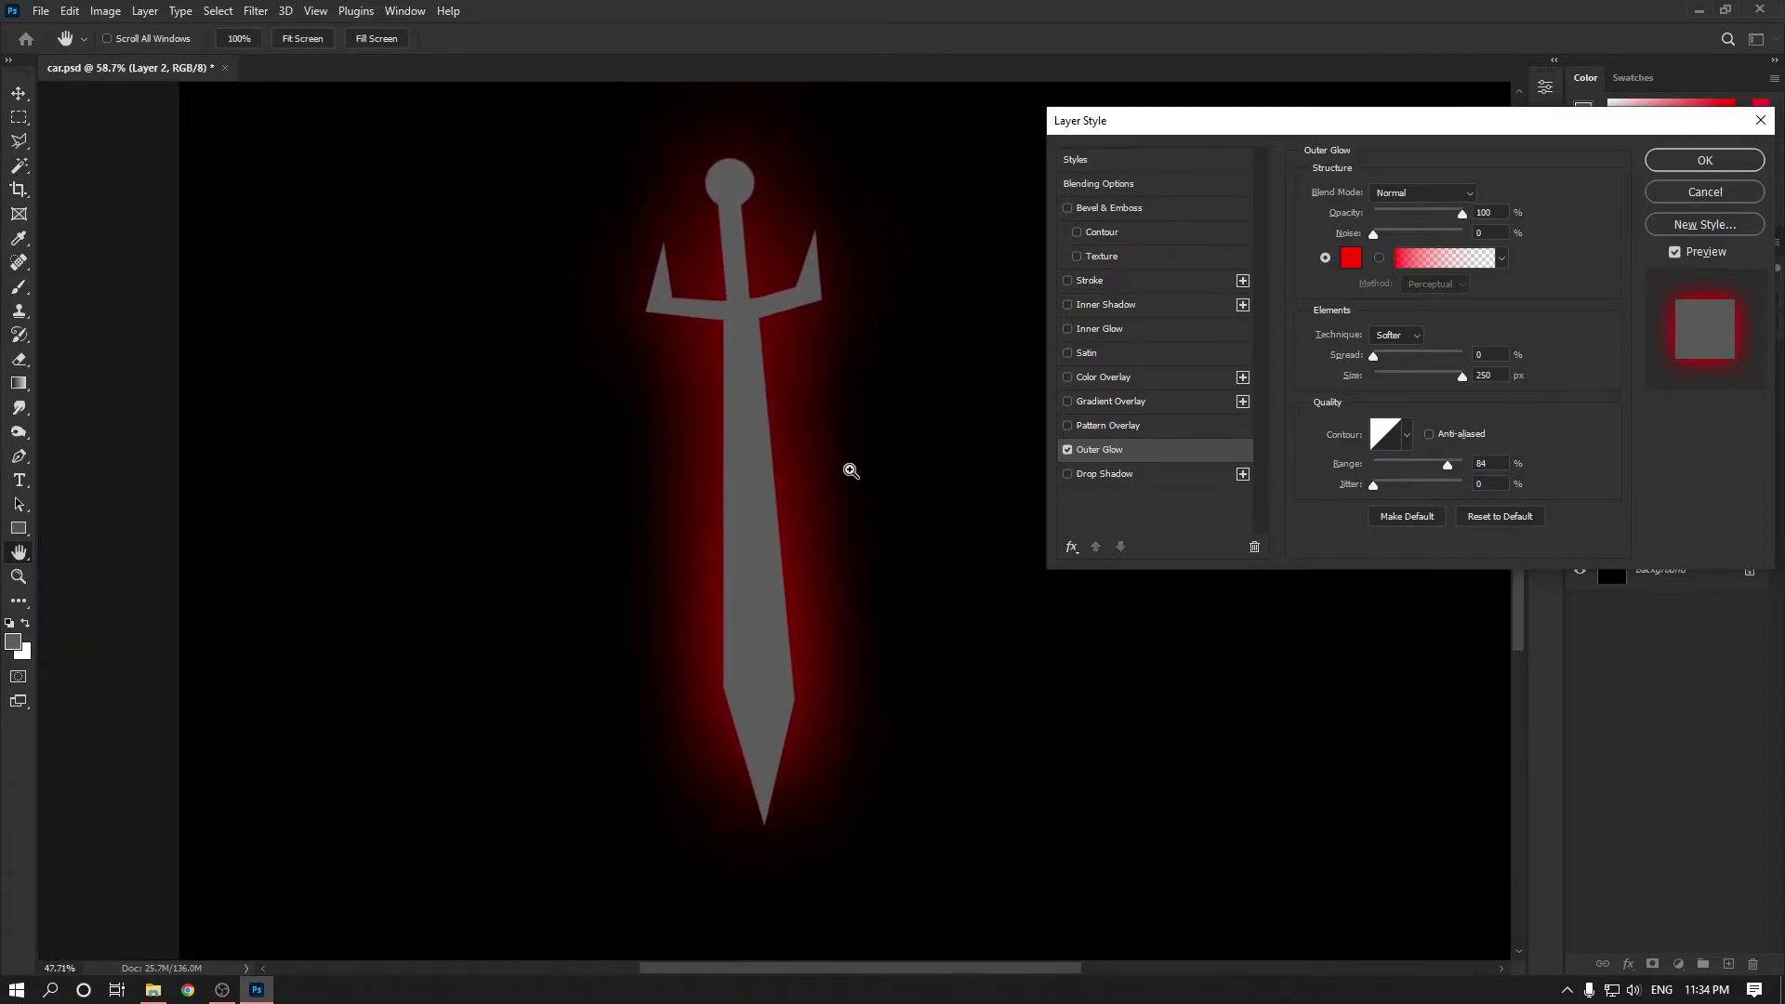
Try several contour presets on the sword's Outer Glow, return to the linear one, and cancel the layer style.
click(1408, 437)
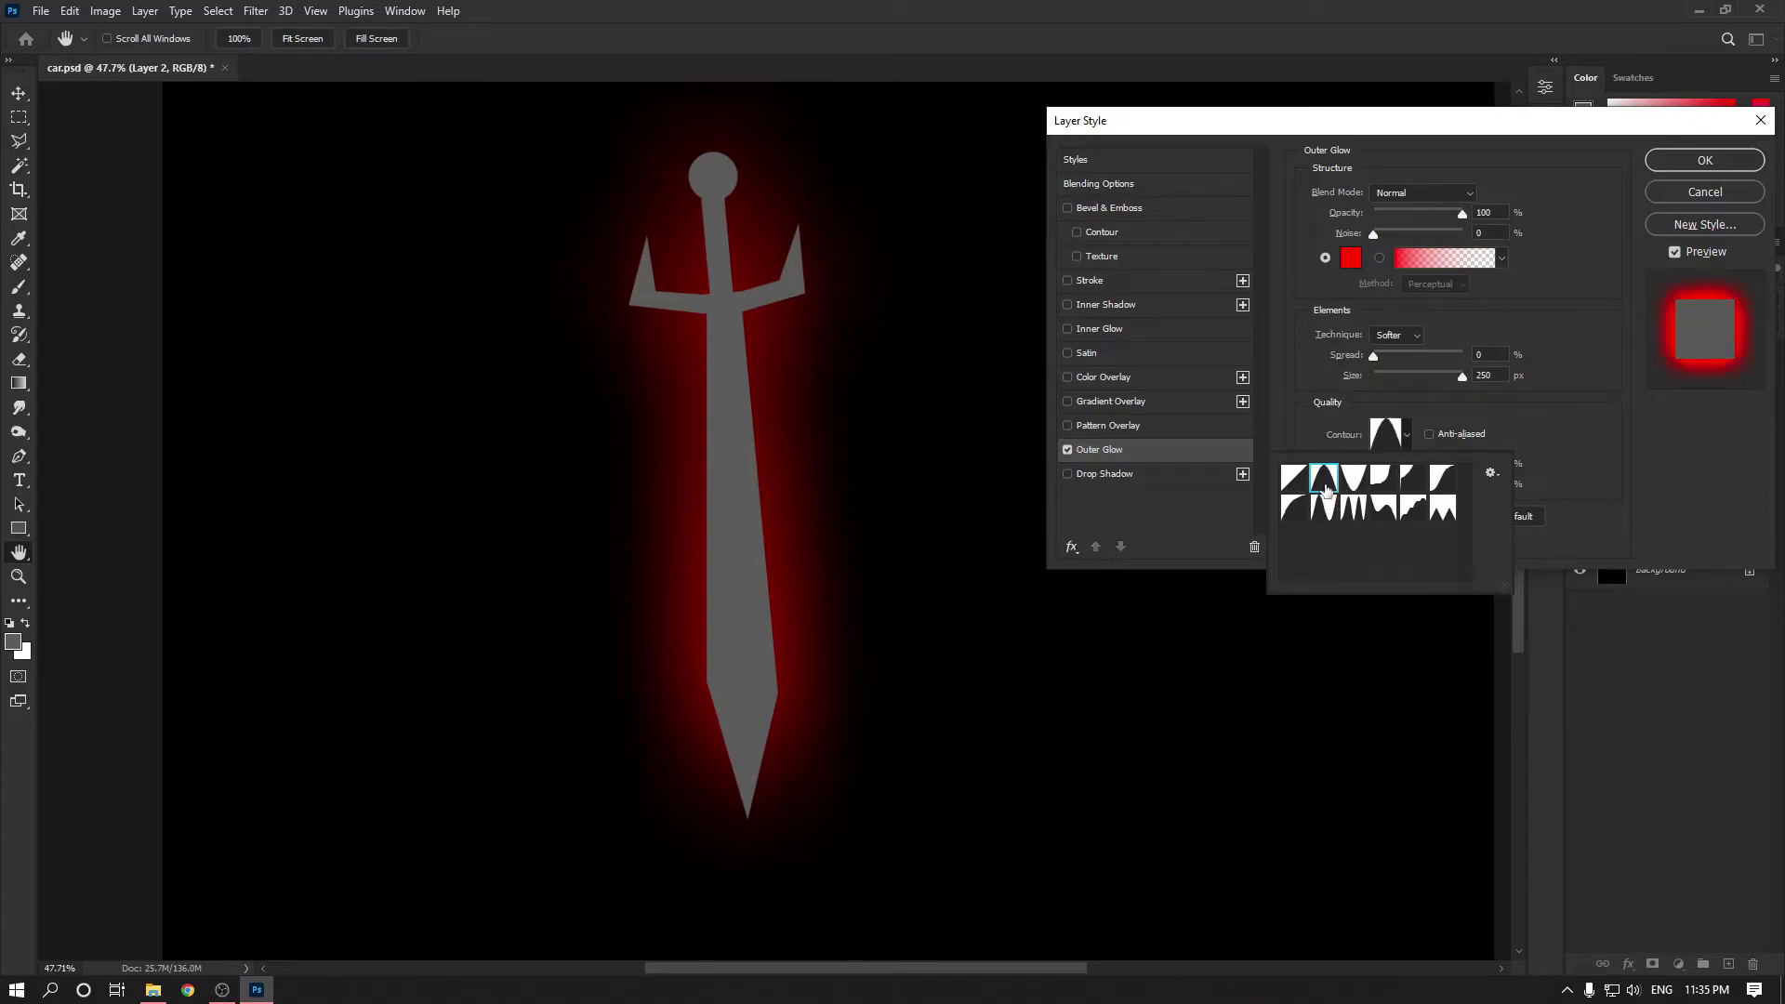
click(1328, 484)
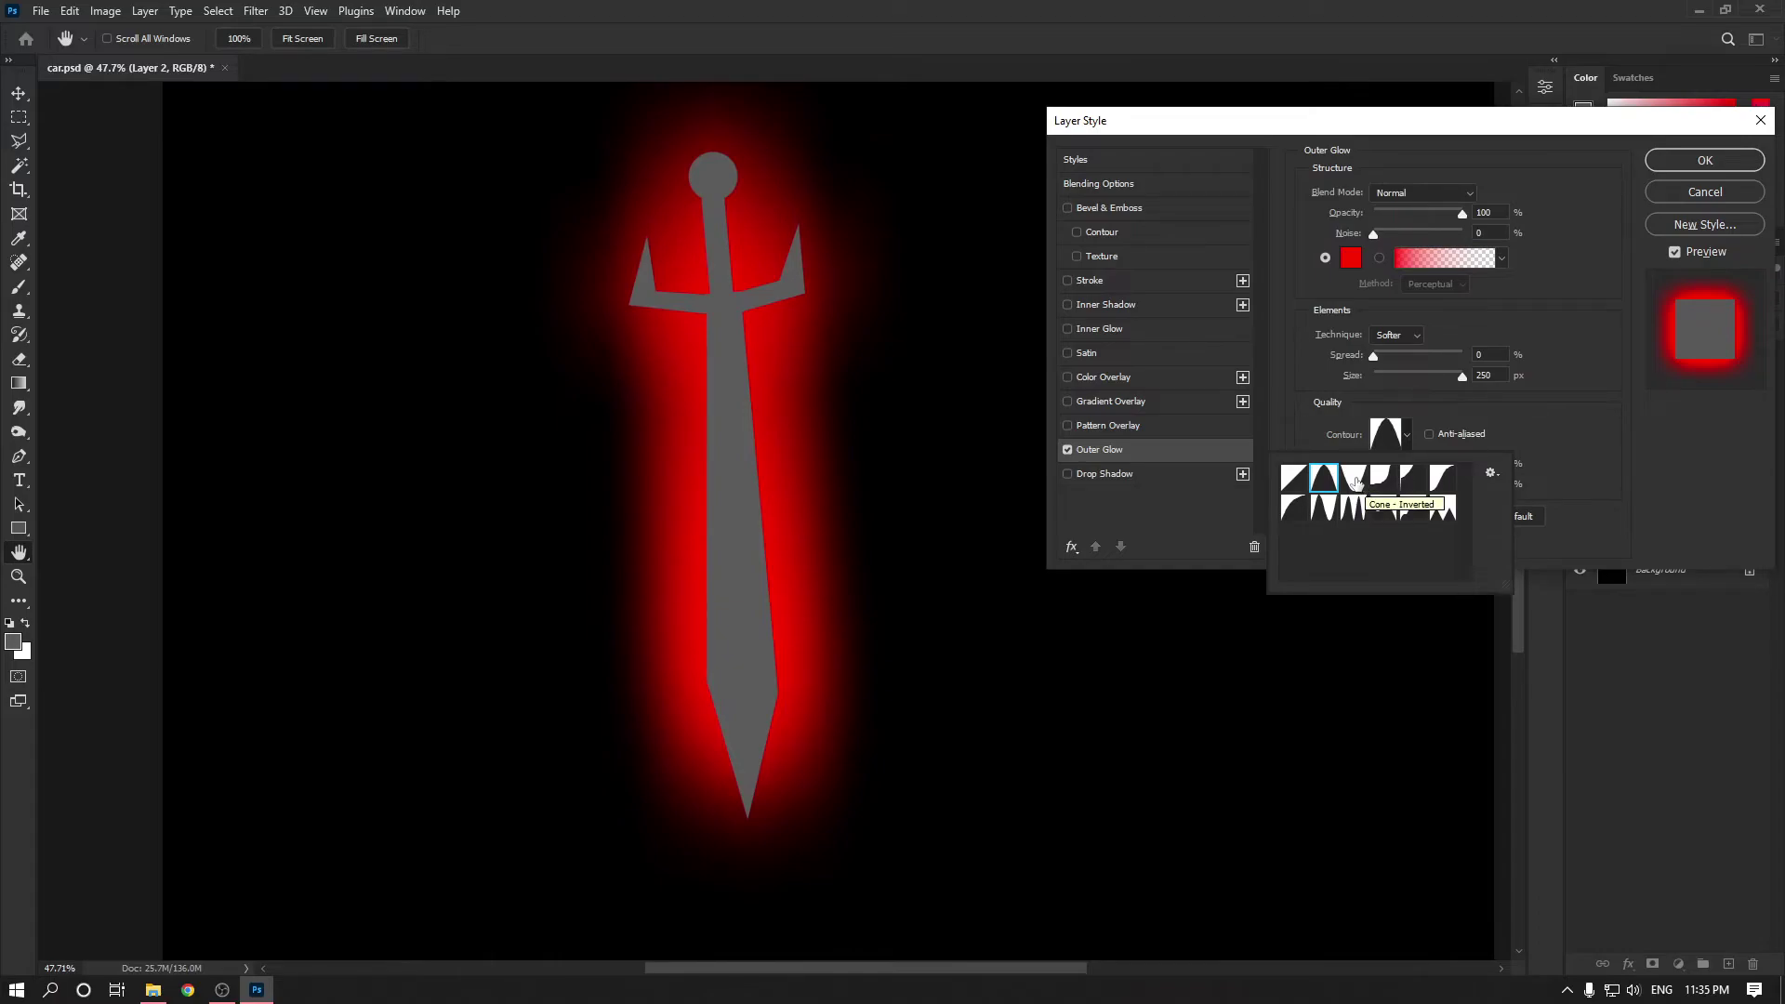
click(1355, 482)
click(1390, 487)
click(1441, 478)
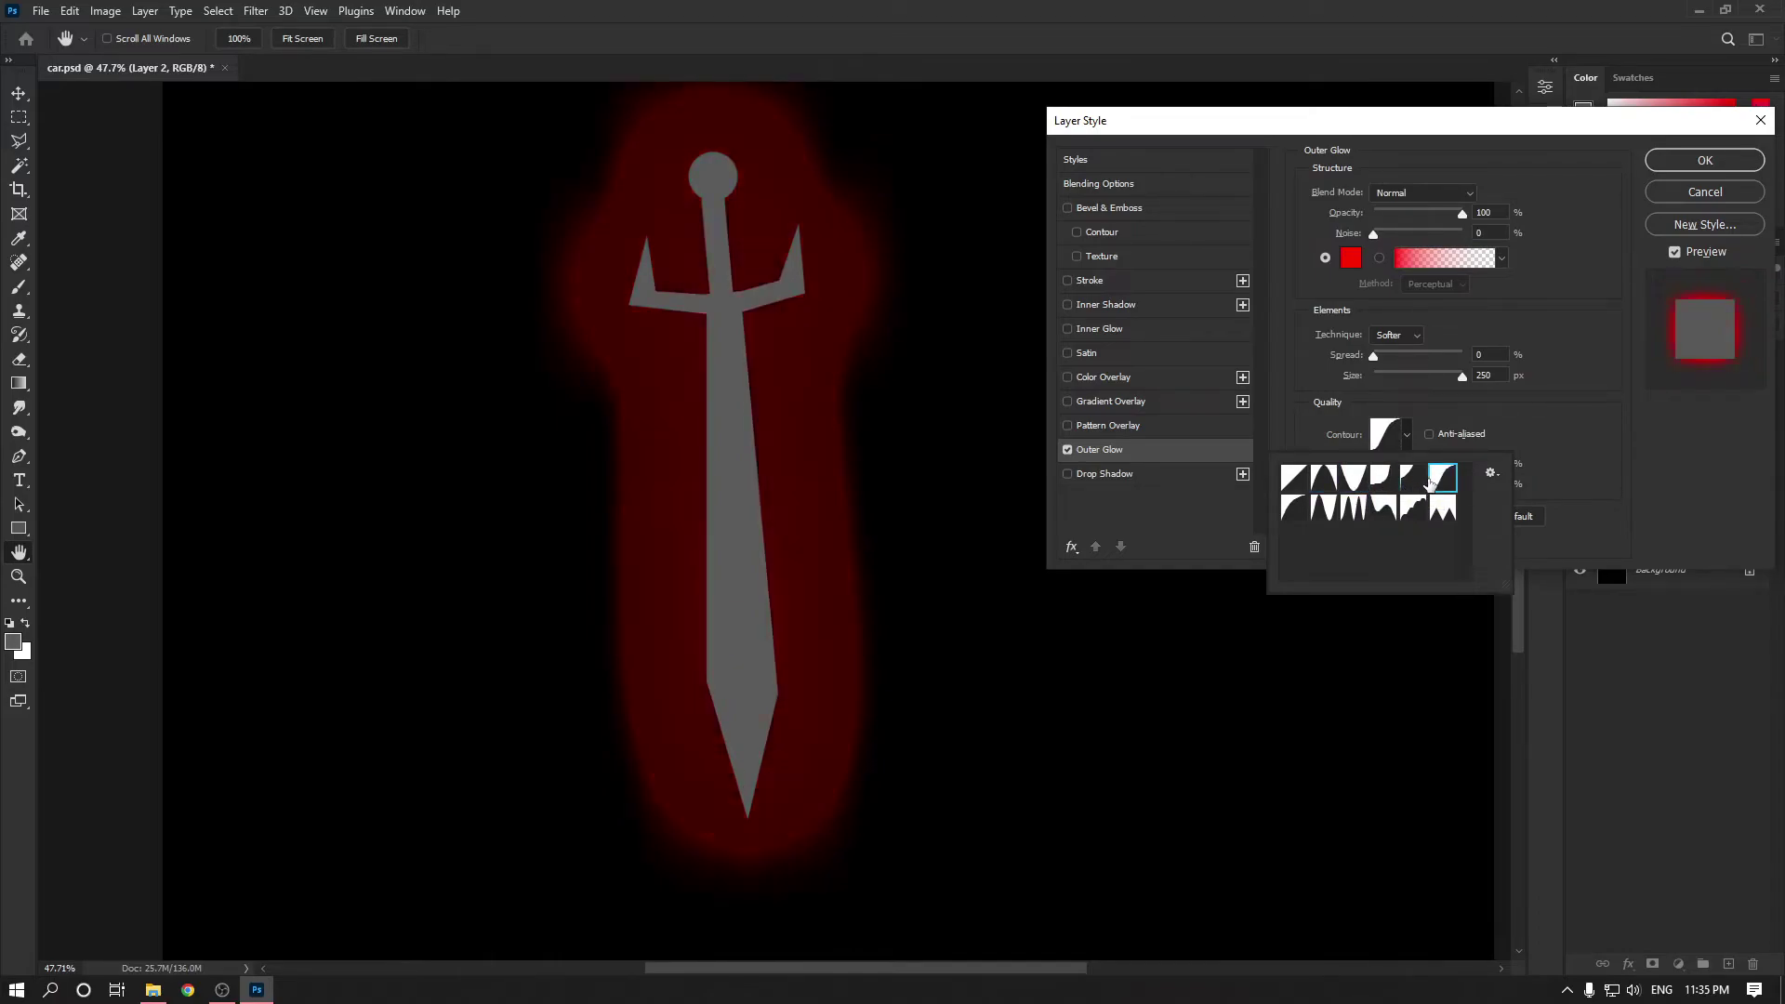
click(1442, 507)
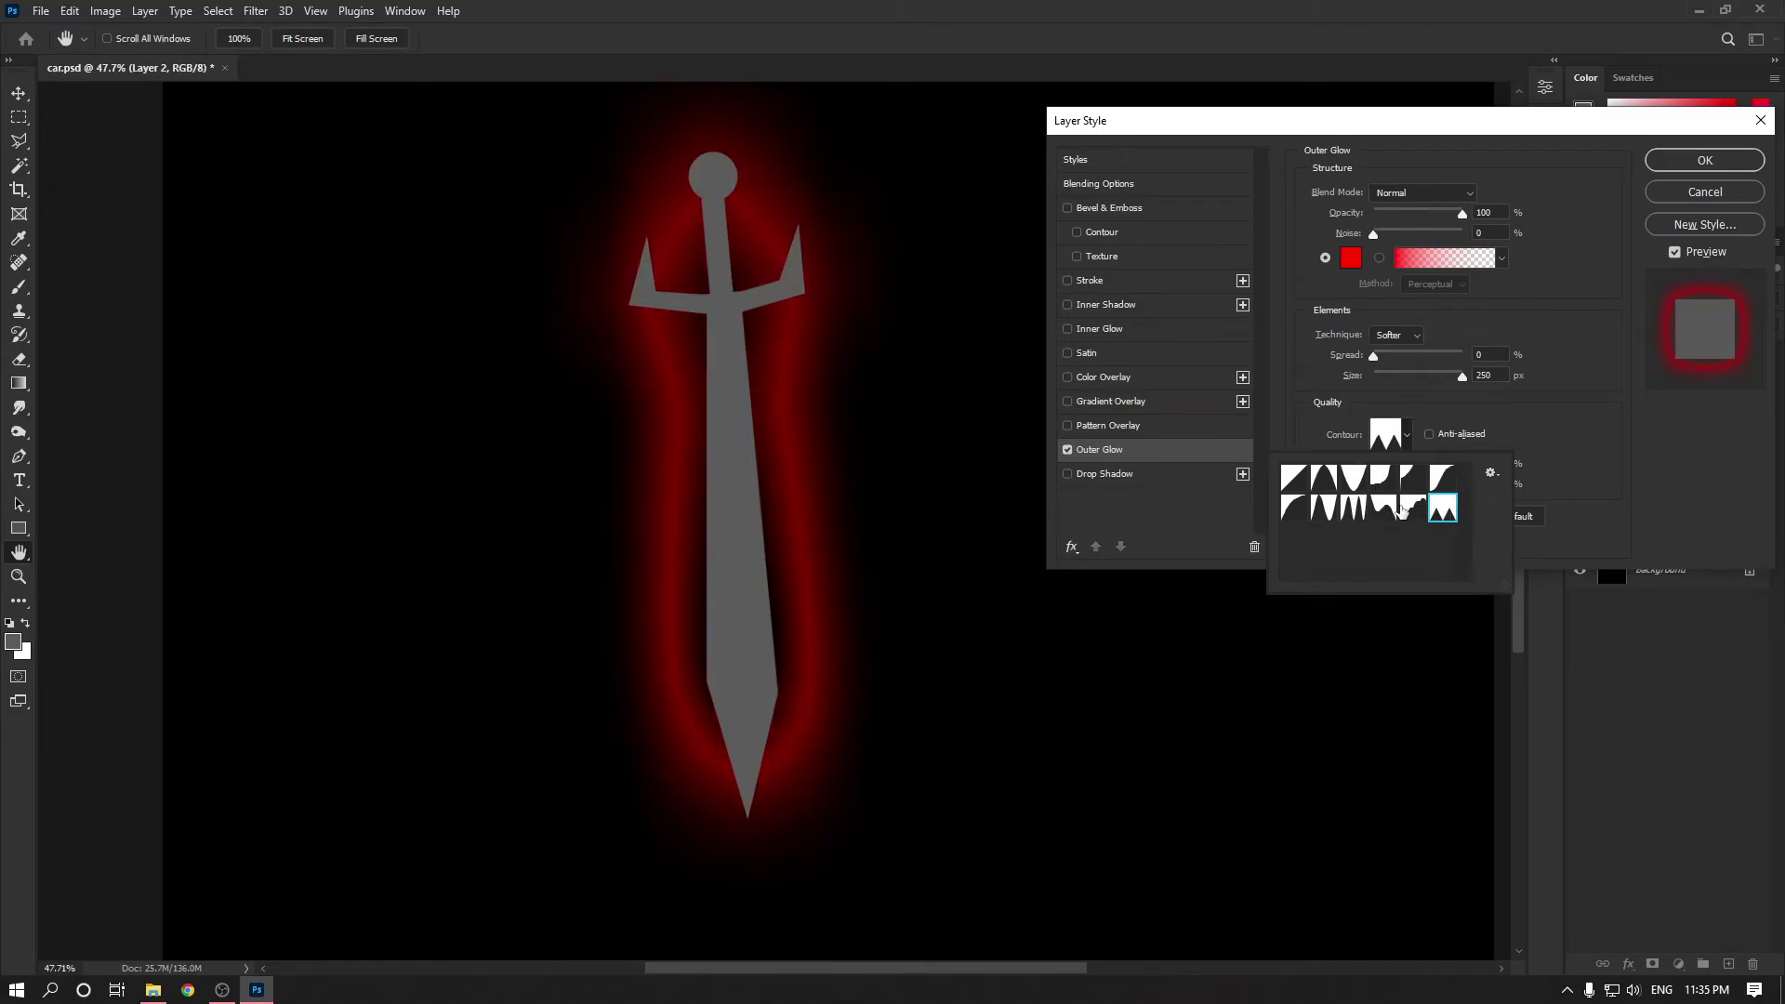
click(1330, 509)
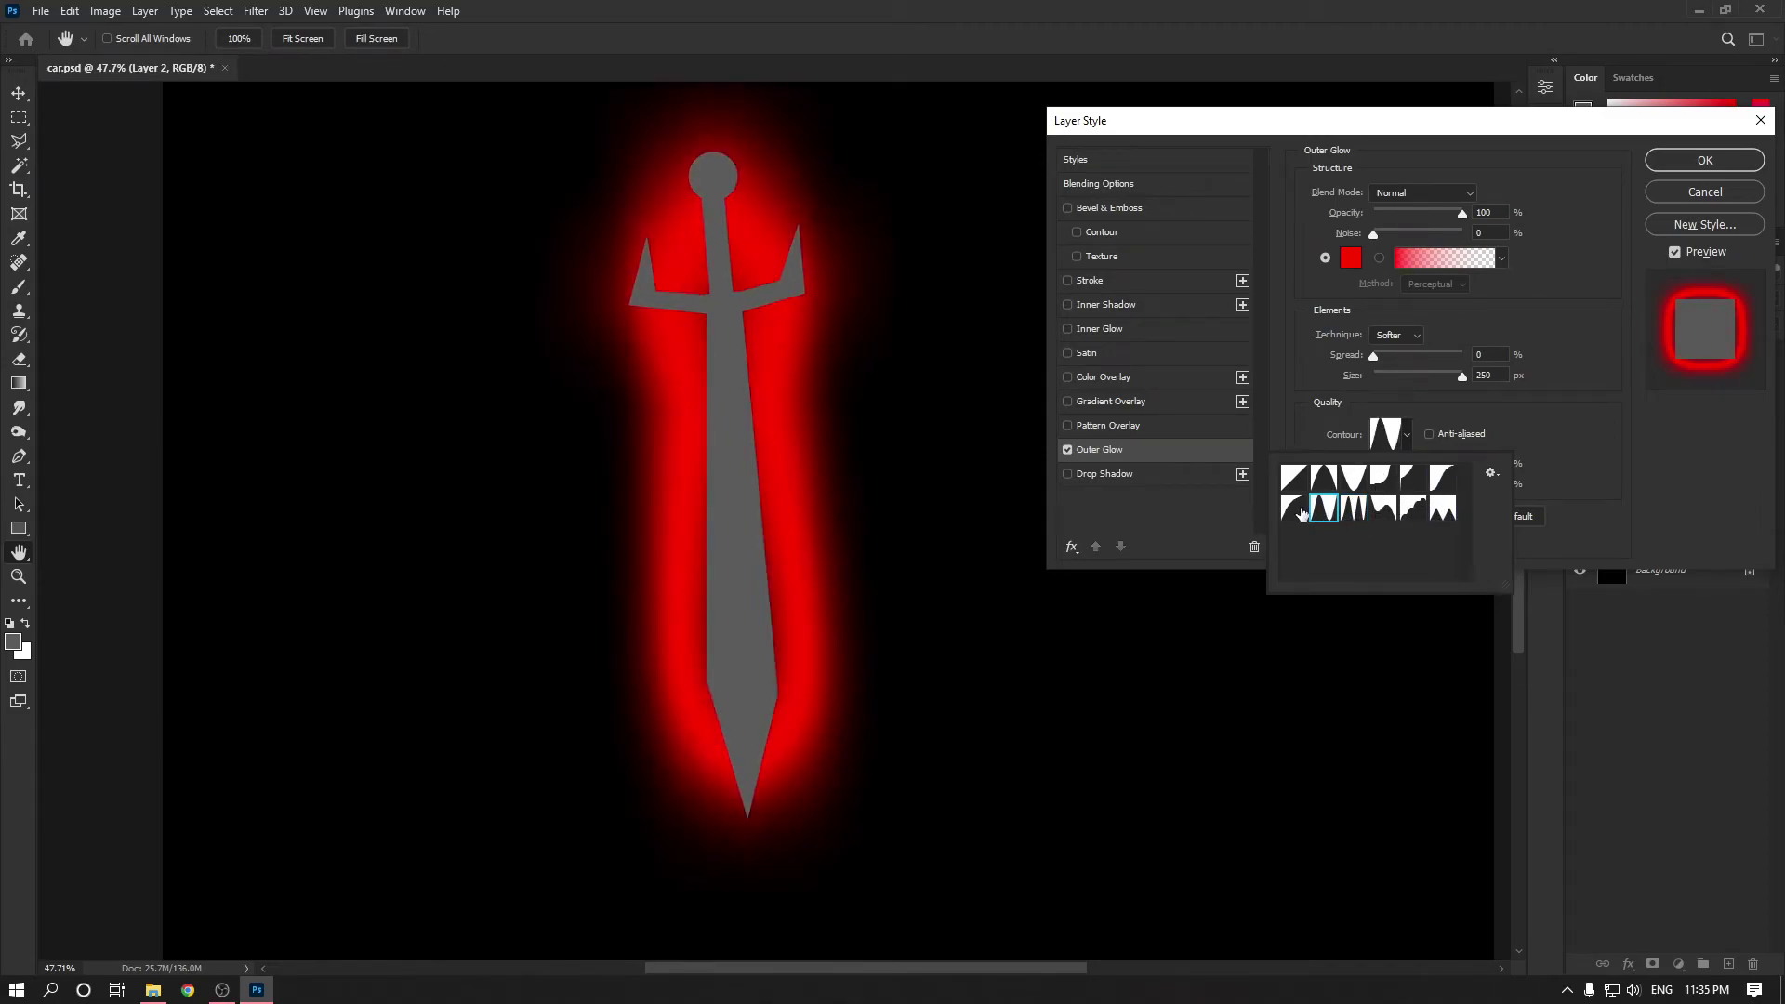
click(1299, 513)
click(1302, 480)
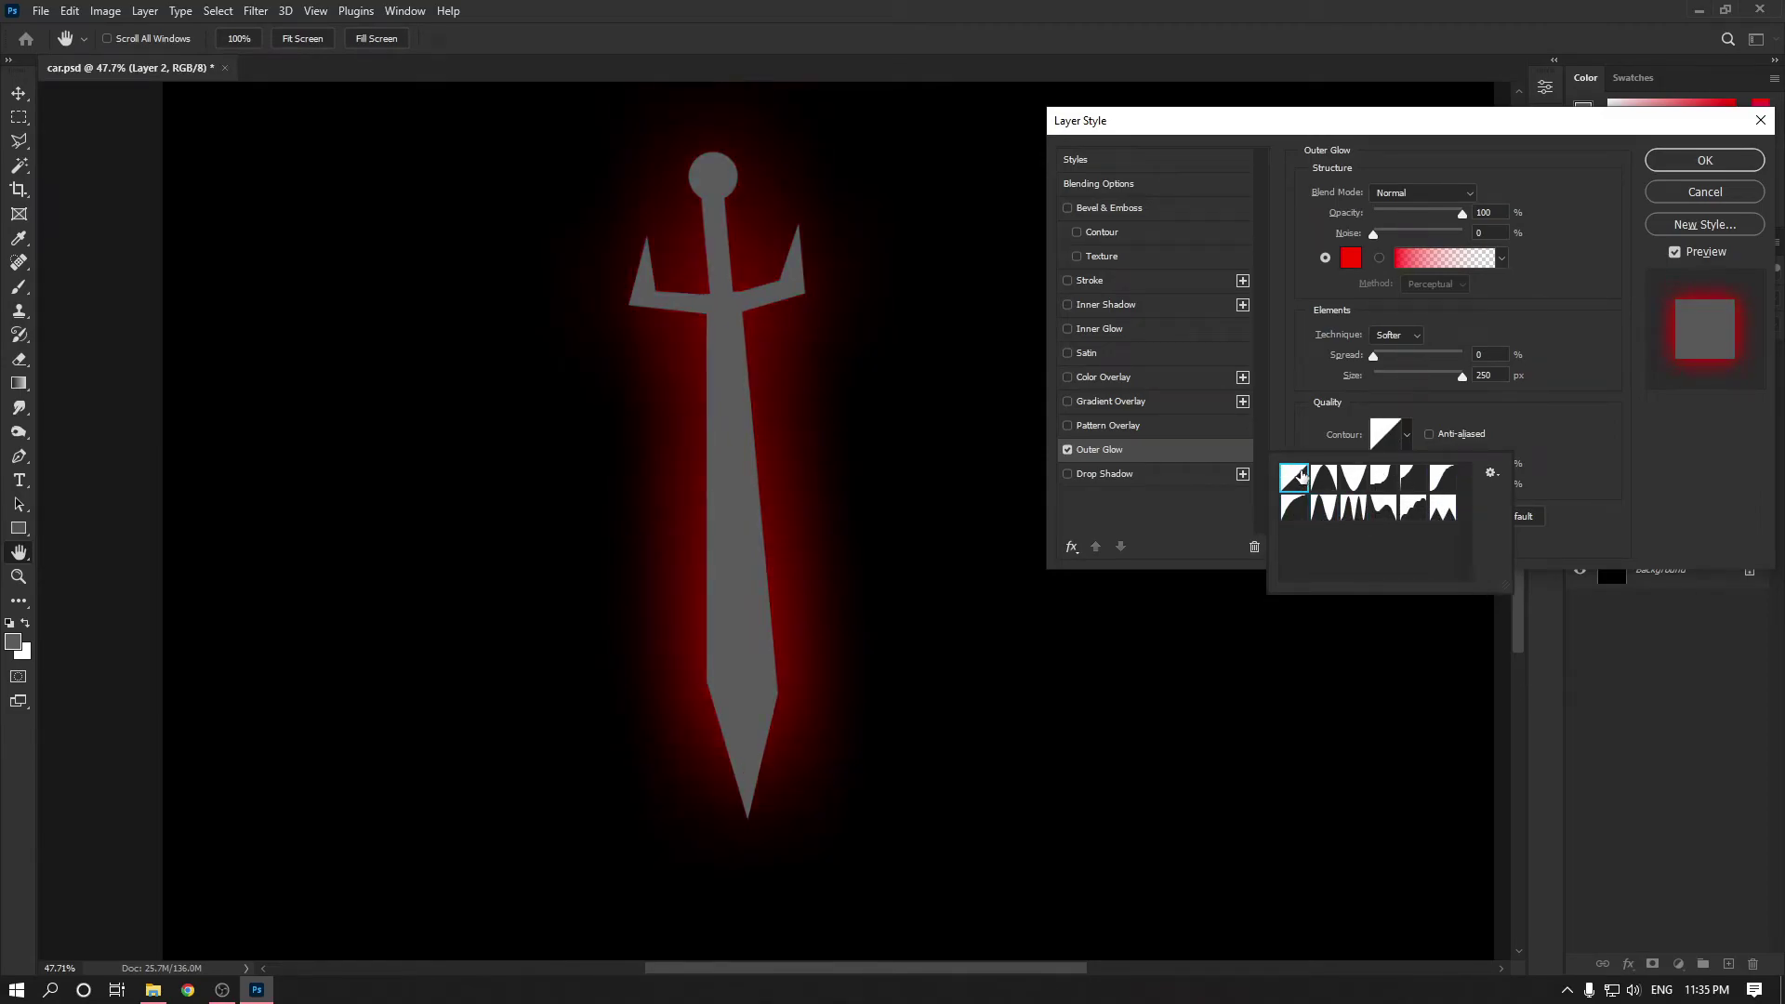
click(1709, 190)
click(1710, 190)
key(b)
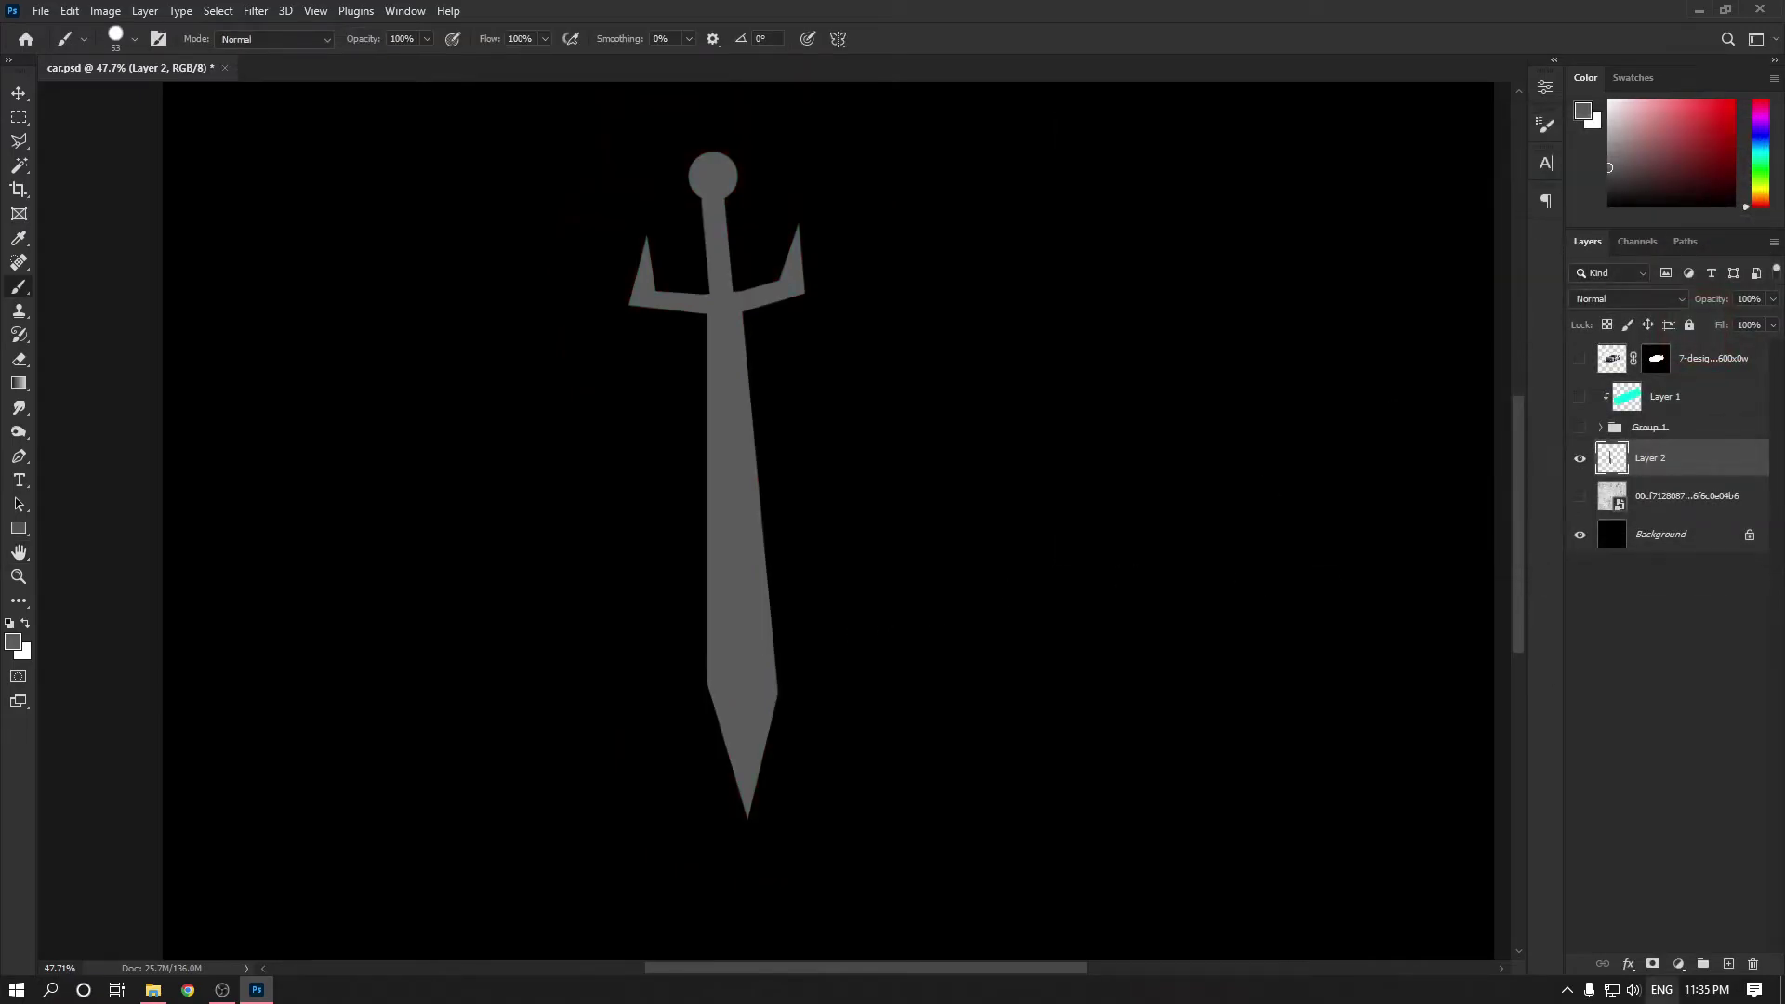
Try a Curves adjustment layer above the sword and undo it.
click(1678, 964)
click(1667, 731)
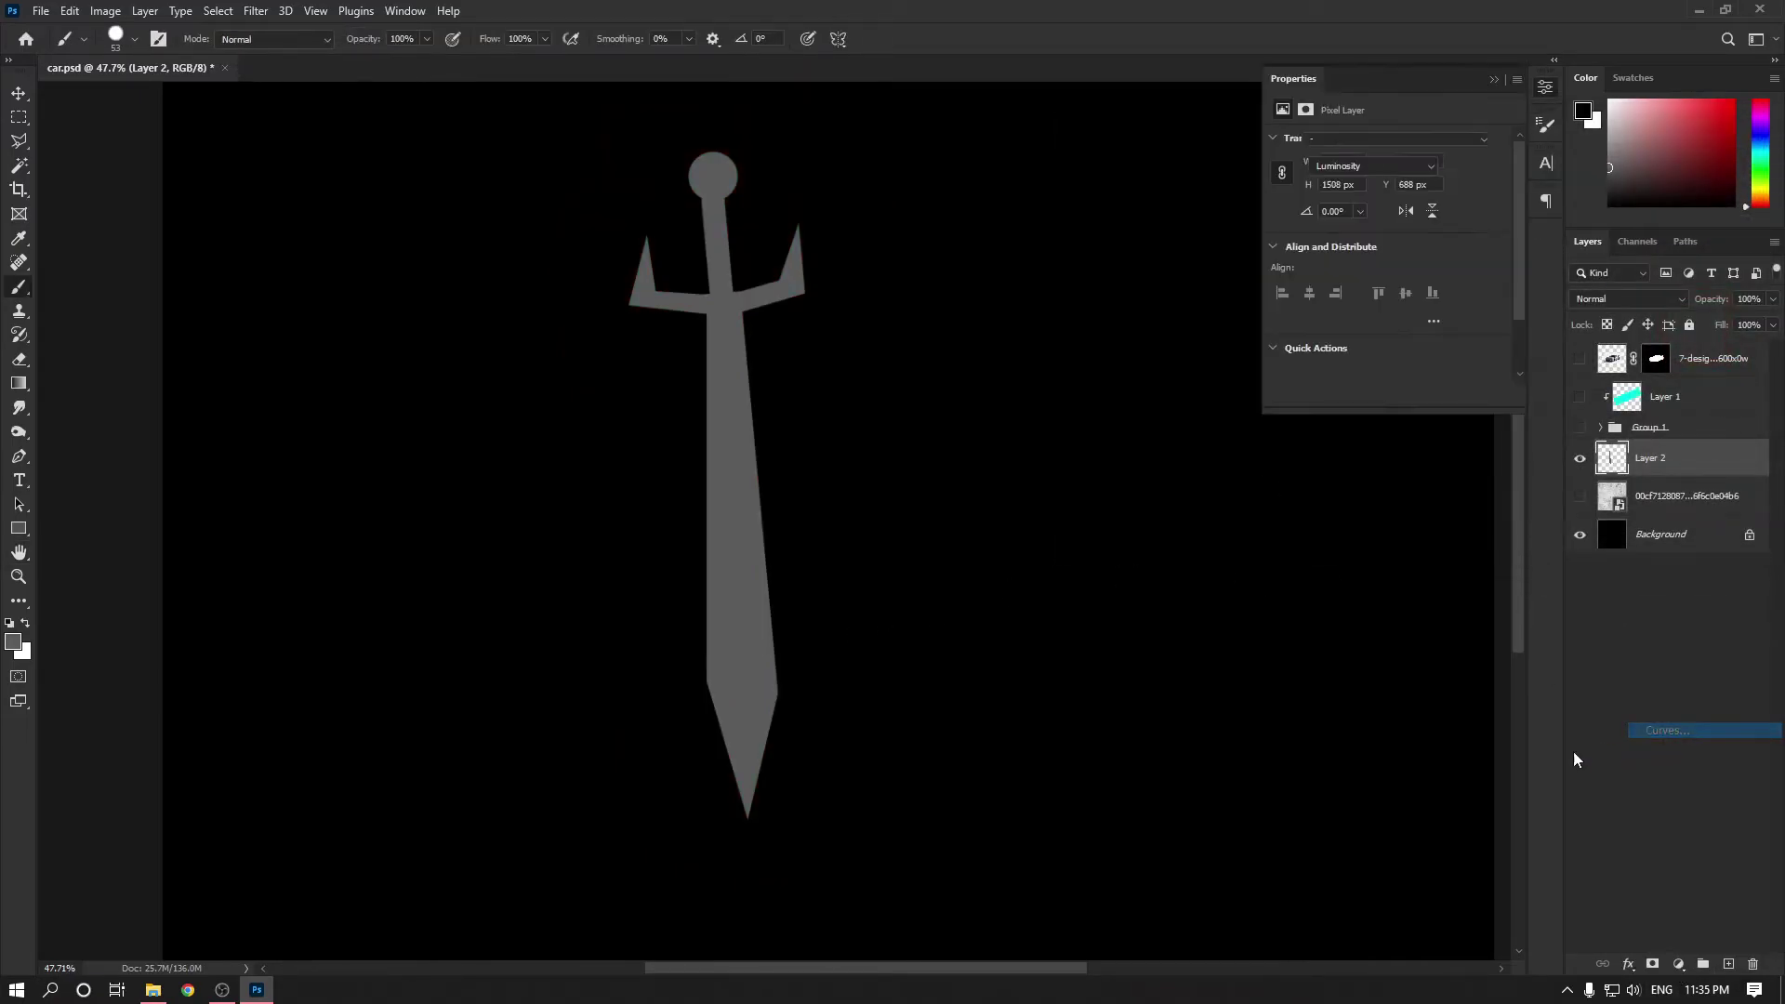
drag(1410, 277, 1378, 318)
key(ctrl+z)
key(ctrl+z)
key(ctrl+z)
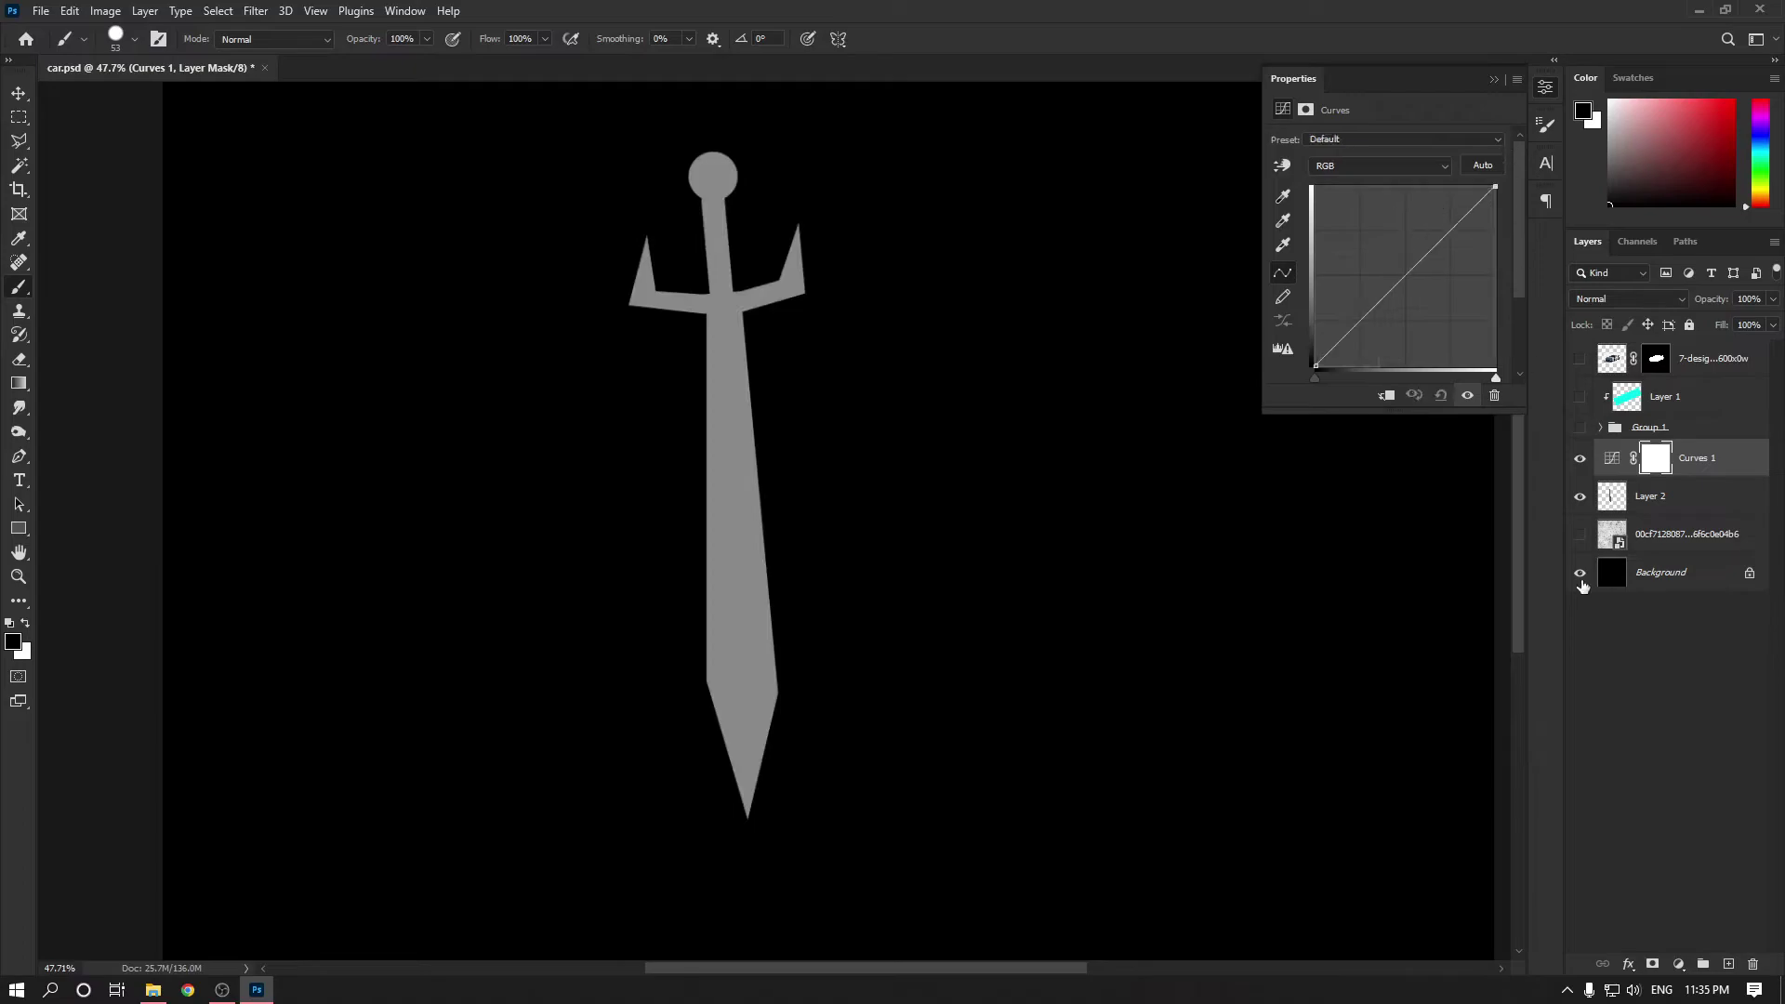
Add a Gradient Overlay to the sword layer and open its orange-to-yellow gradient for editing.
click(1629, 964)
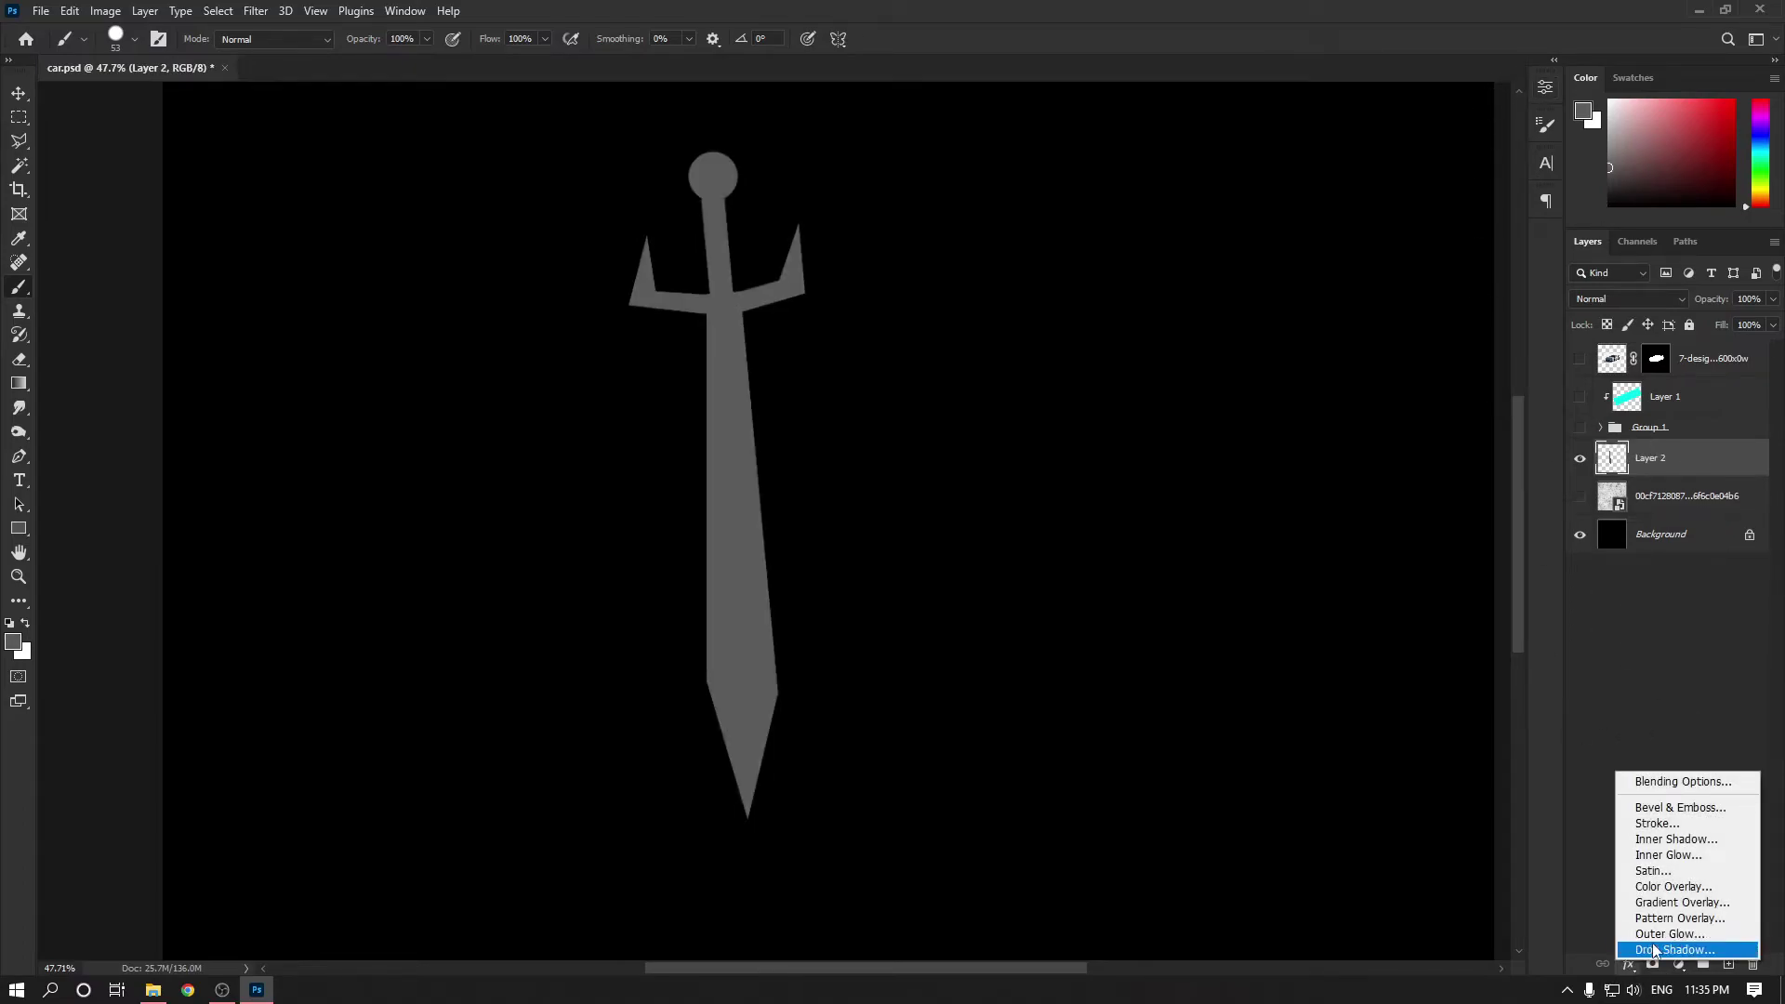
click(1660, 905)
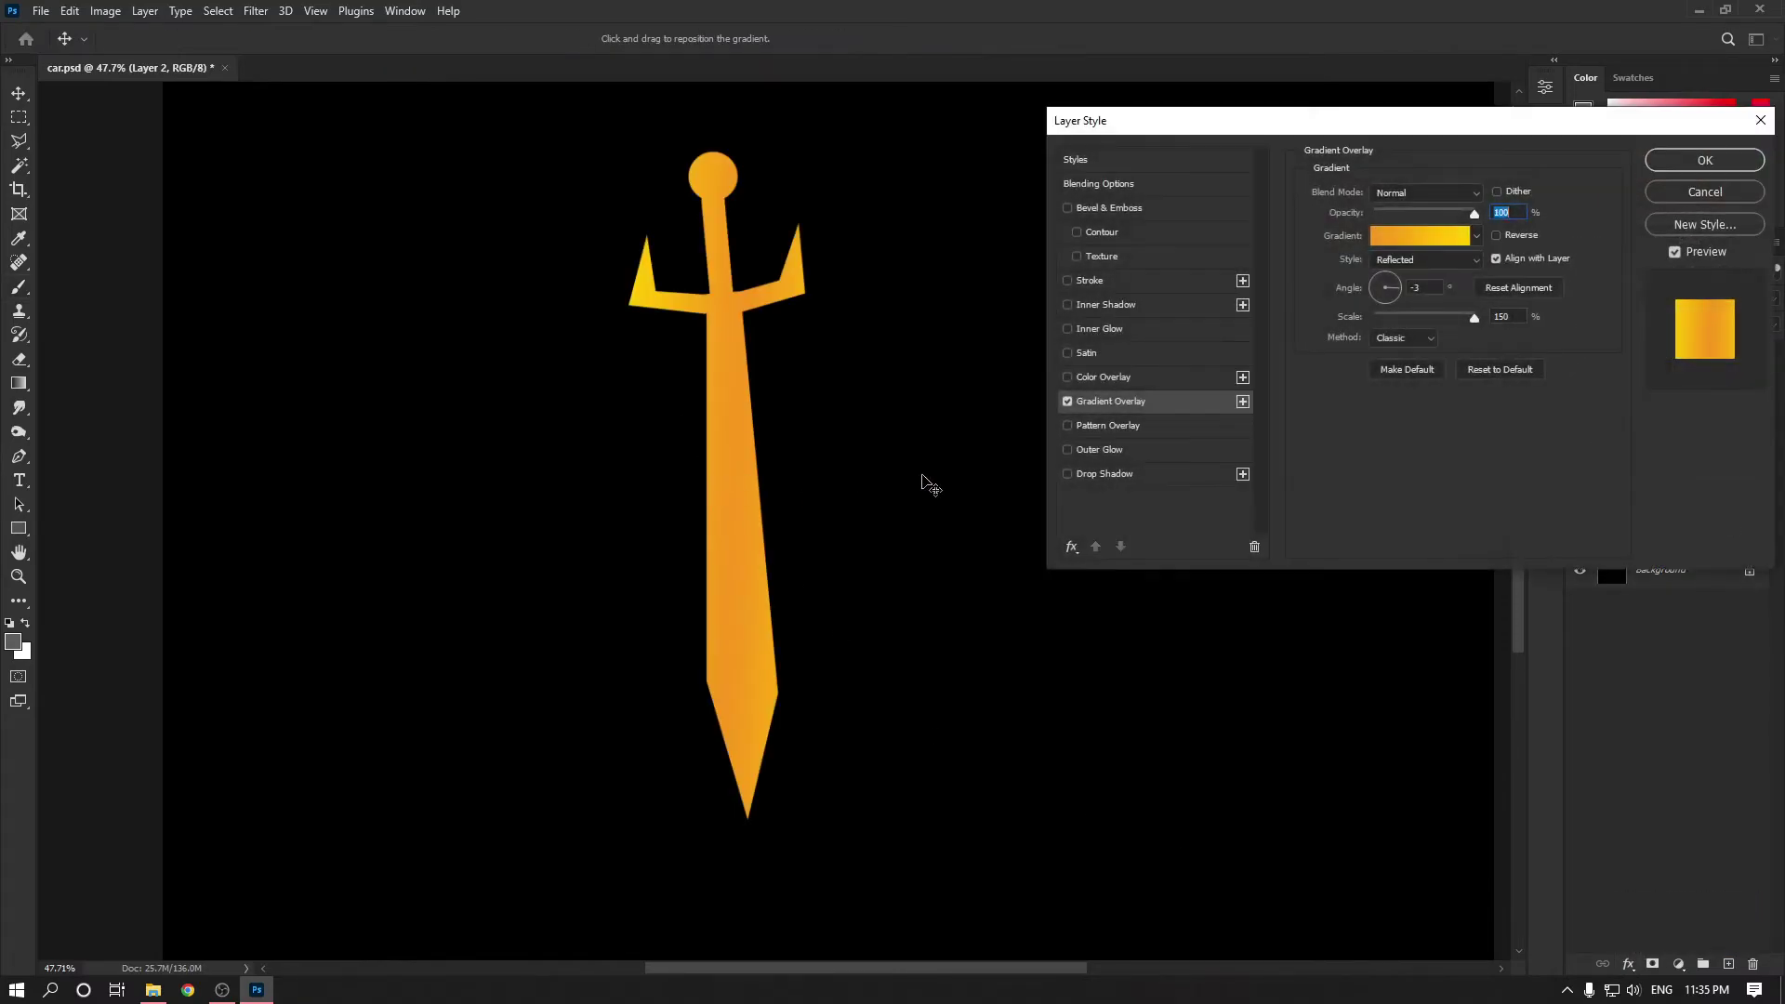
click(1419, 235)
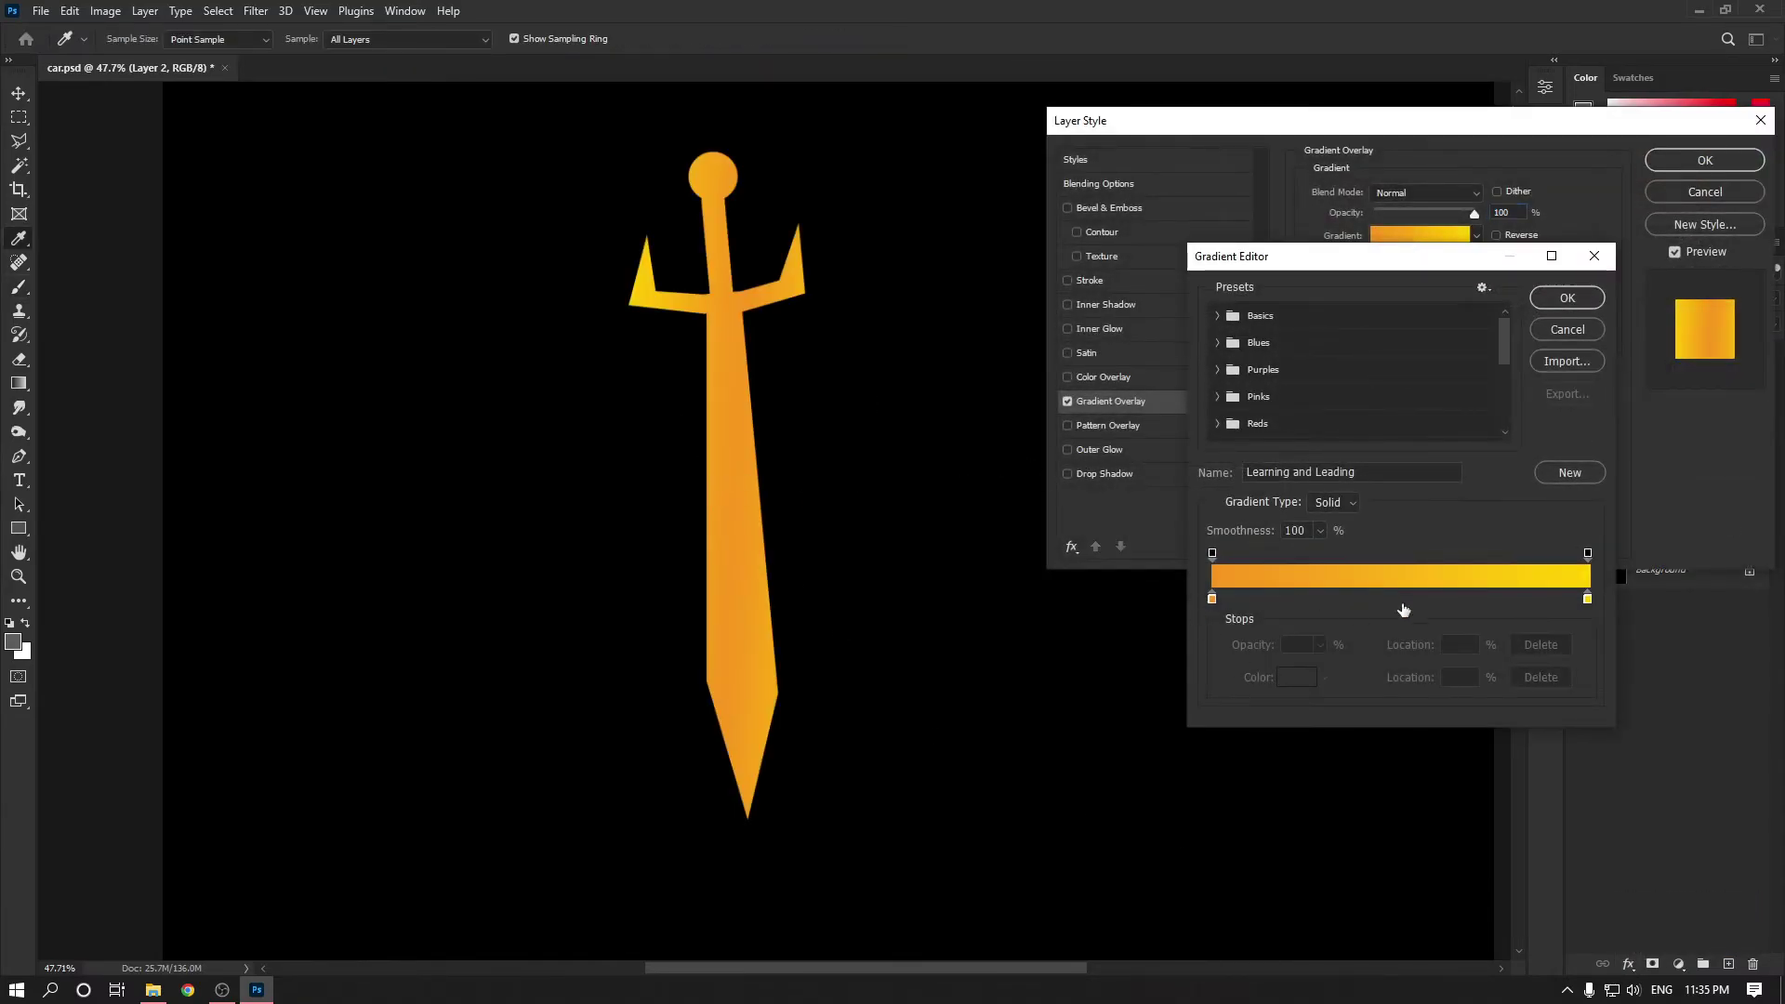
click(1211, 599)
click(1212, 599)
click(1587, 599)
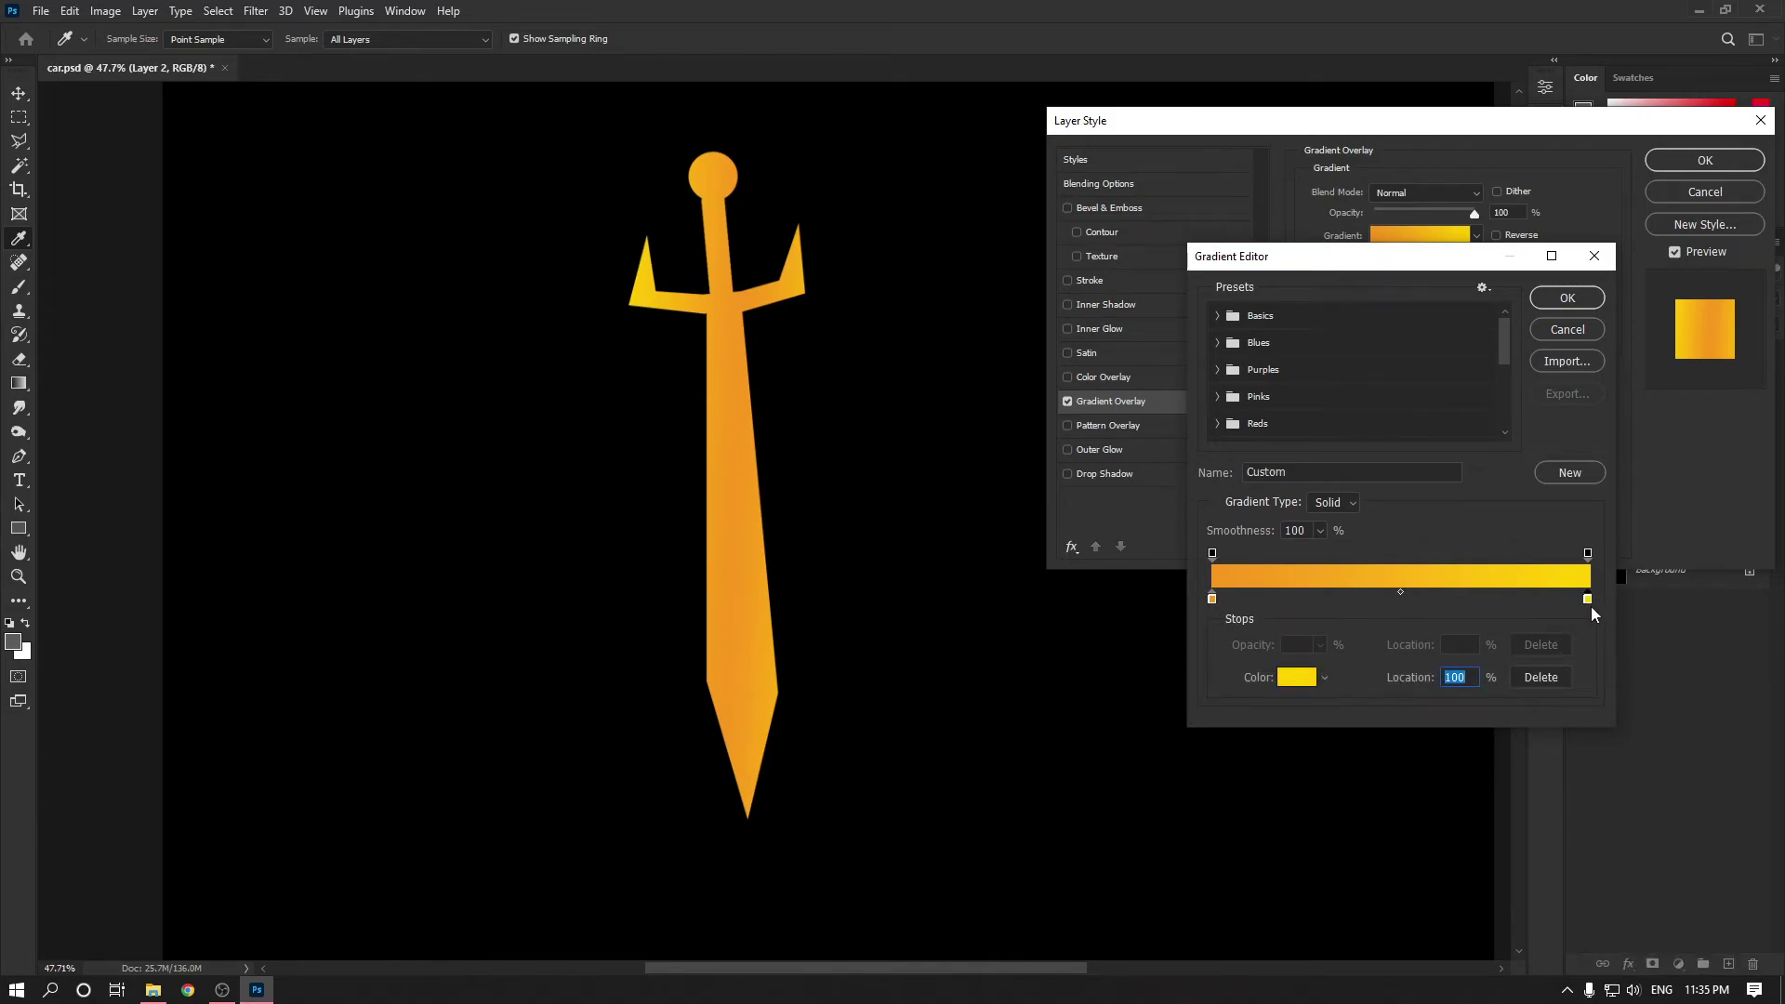
Try adding three yellow color stops between the ends of the gradient, and delete them.
click(1281, 599)
click(1369, 599)
click(1459, 601)
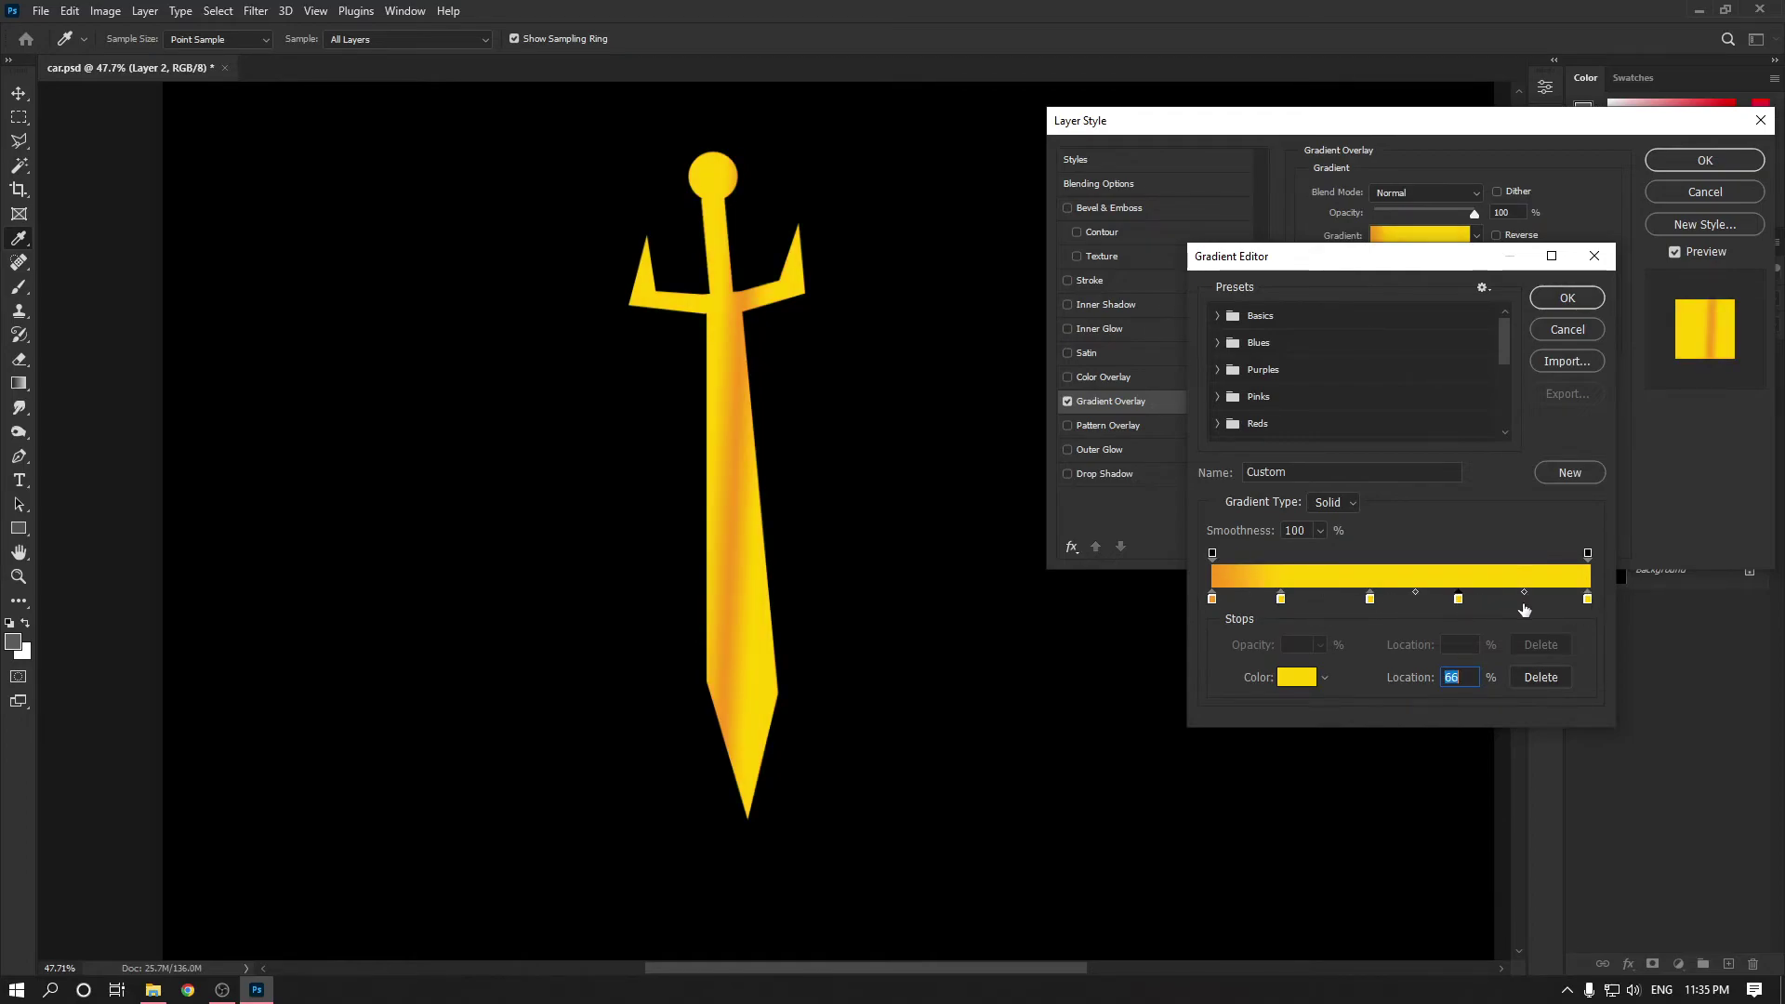
key(Delete)
click(1280, 600)
key(BackSpace)
click(1370, 600)
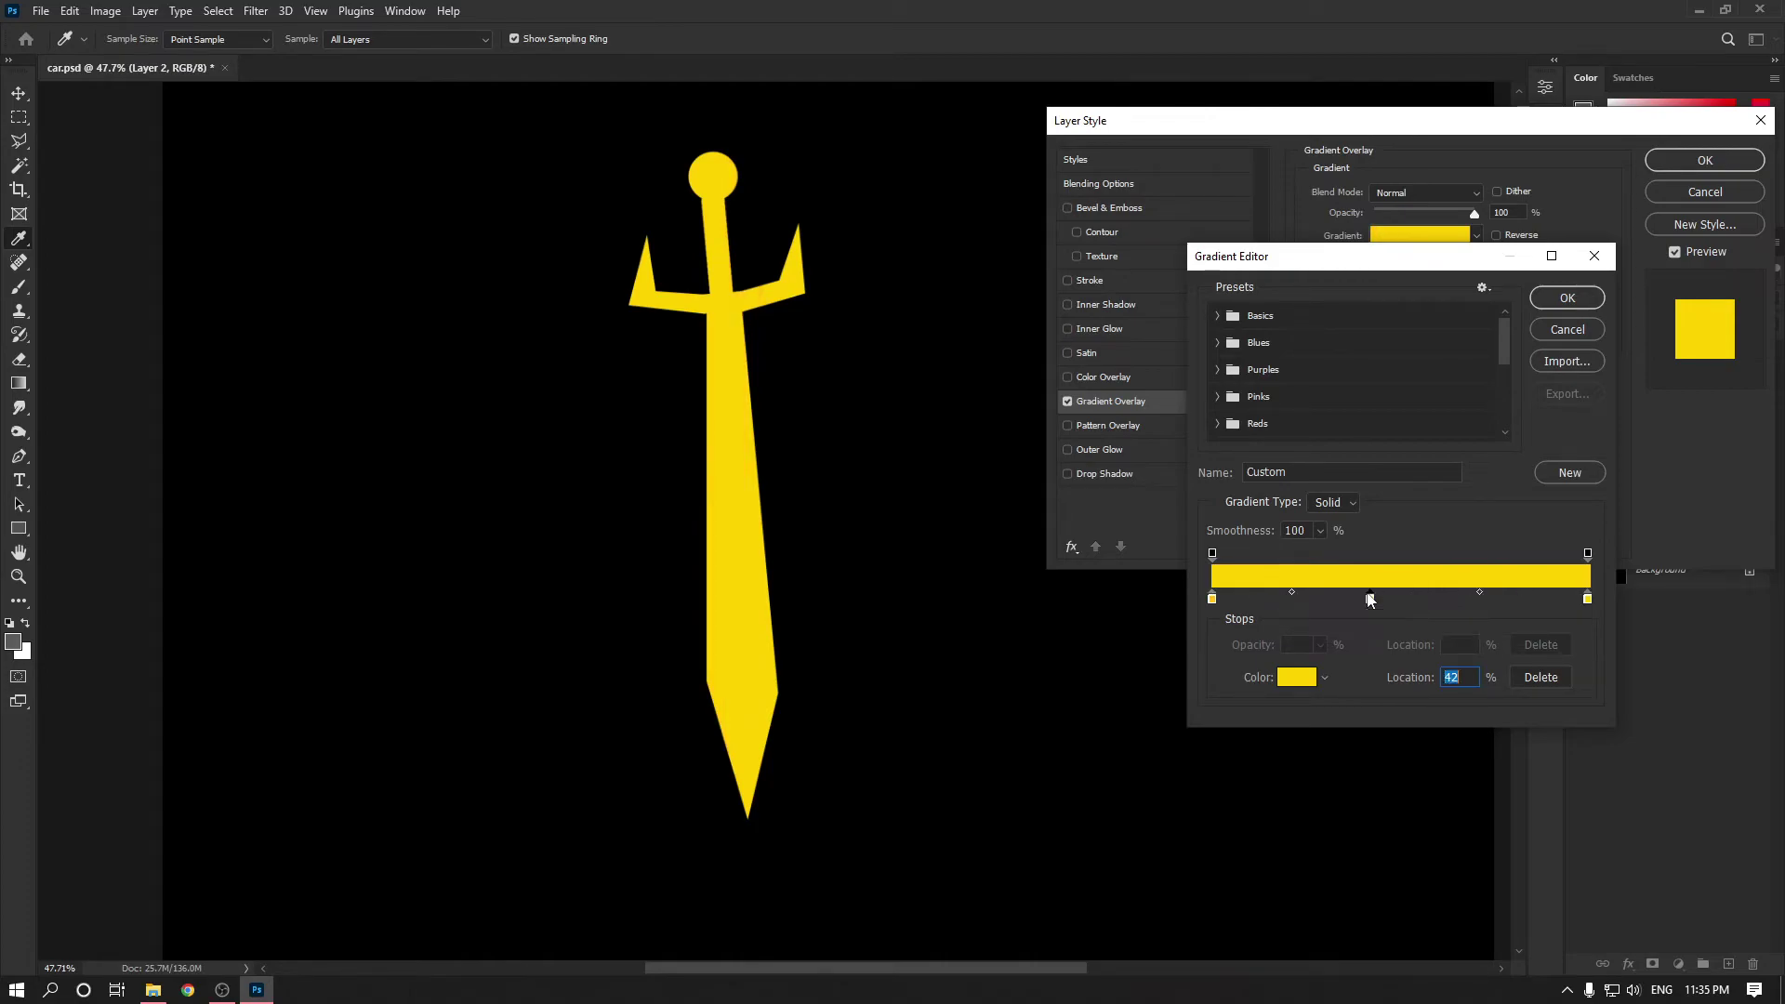
key(BackSpace)
Recolor the gradient's start stop to green (#32f71e) and its end stop to red, and accept the gradient.
click(1213, 599)
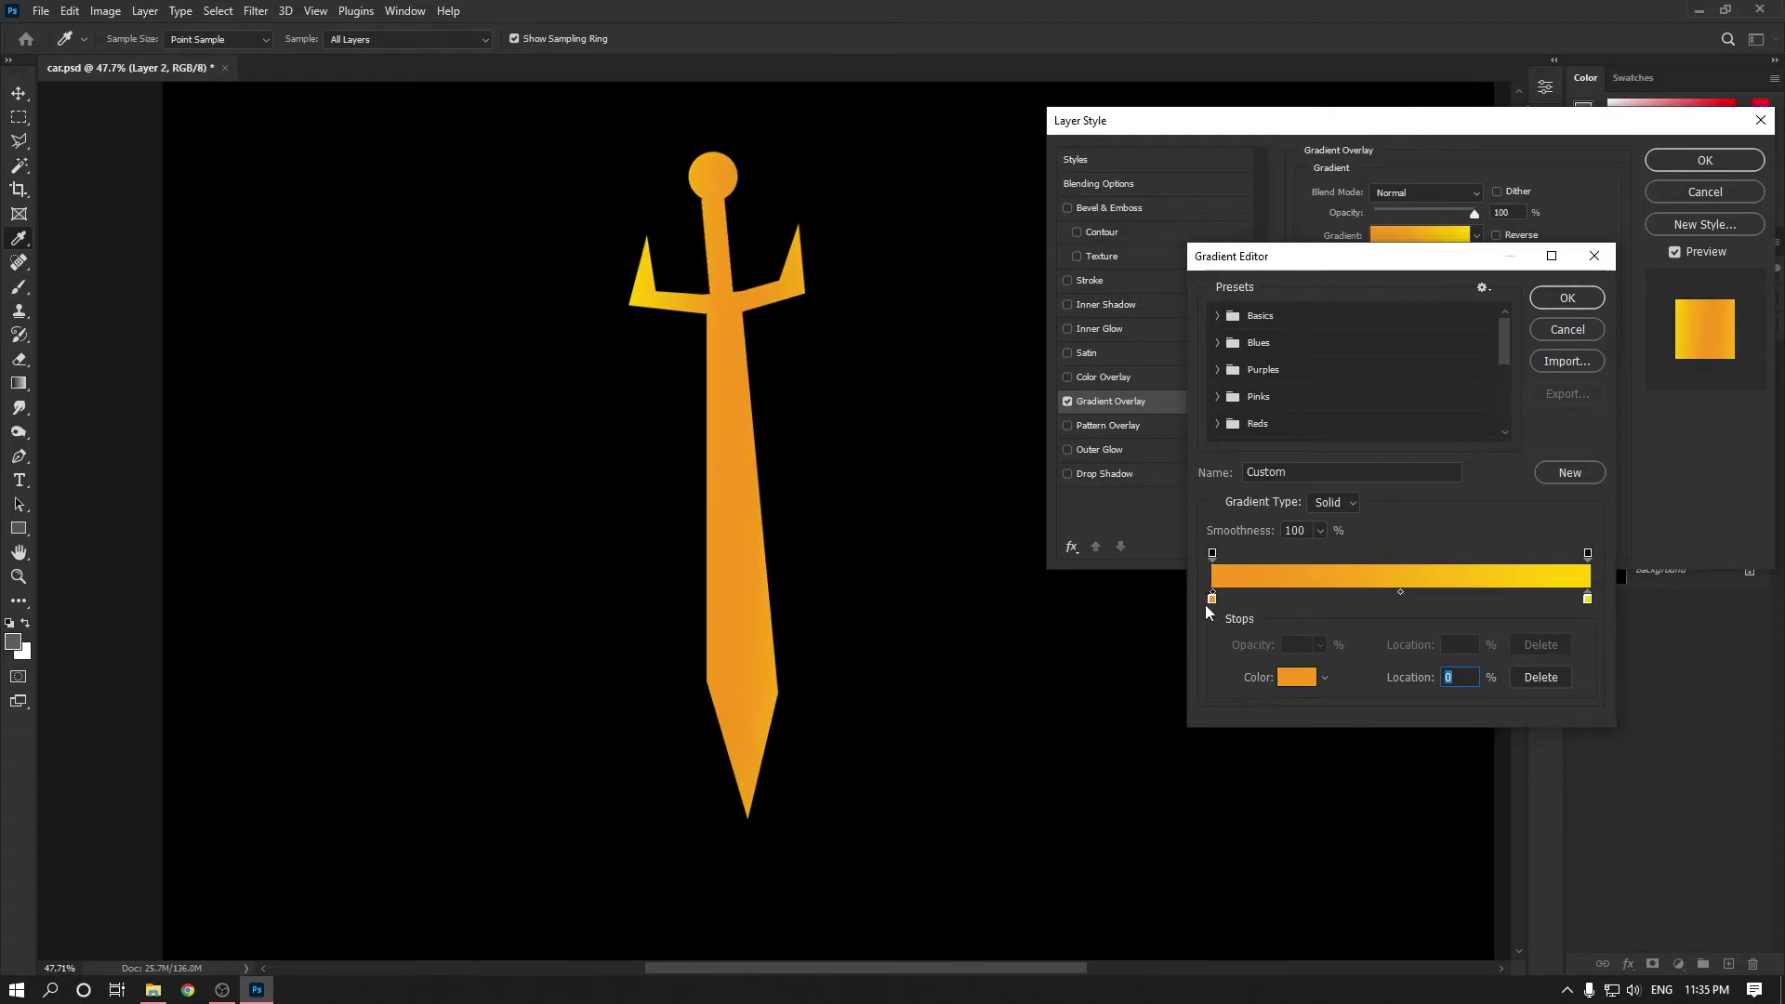
click(1295, 677)
drag(1291, 371, 1292, 340)
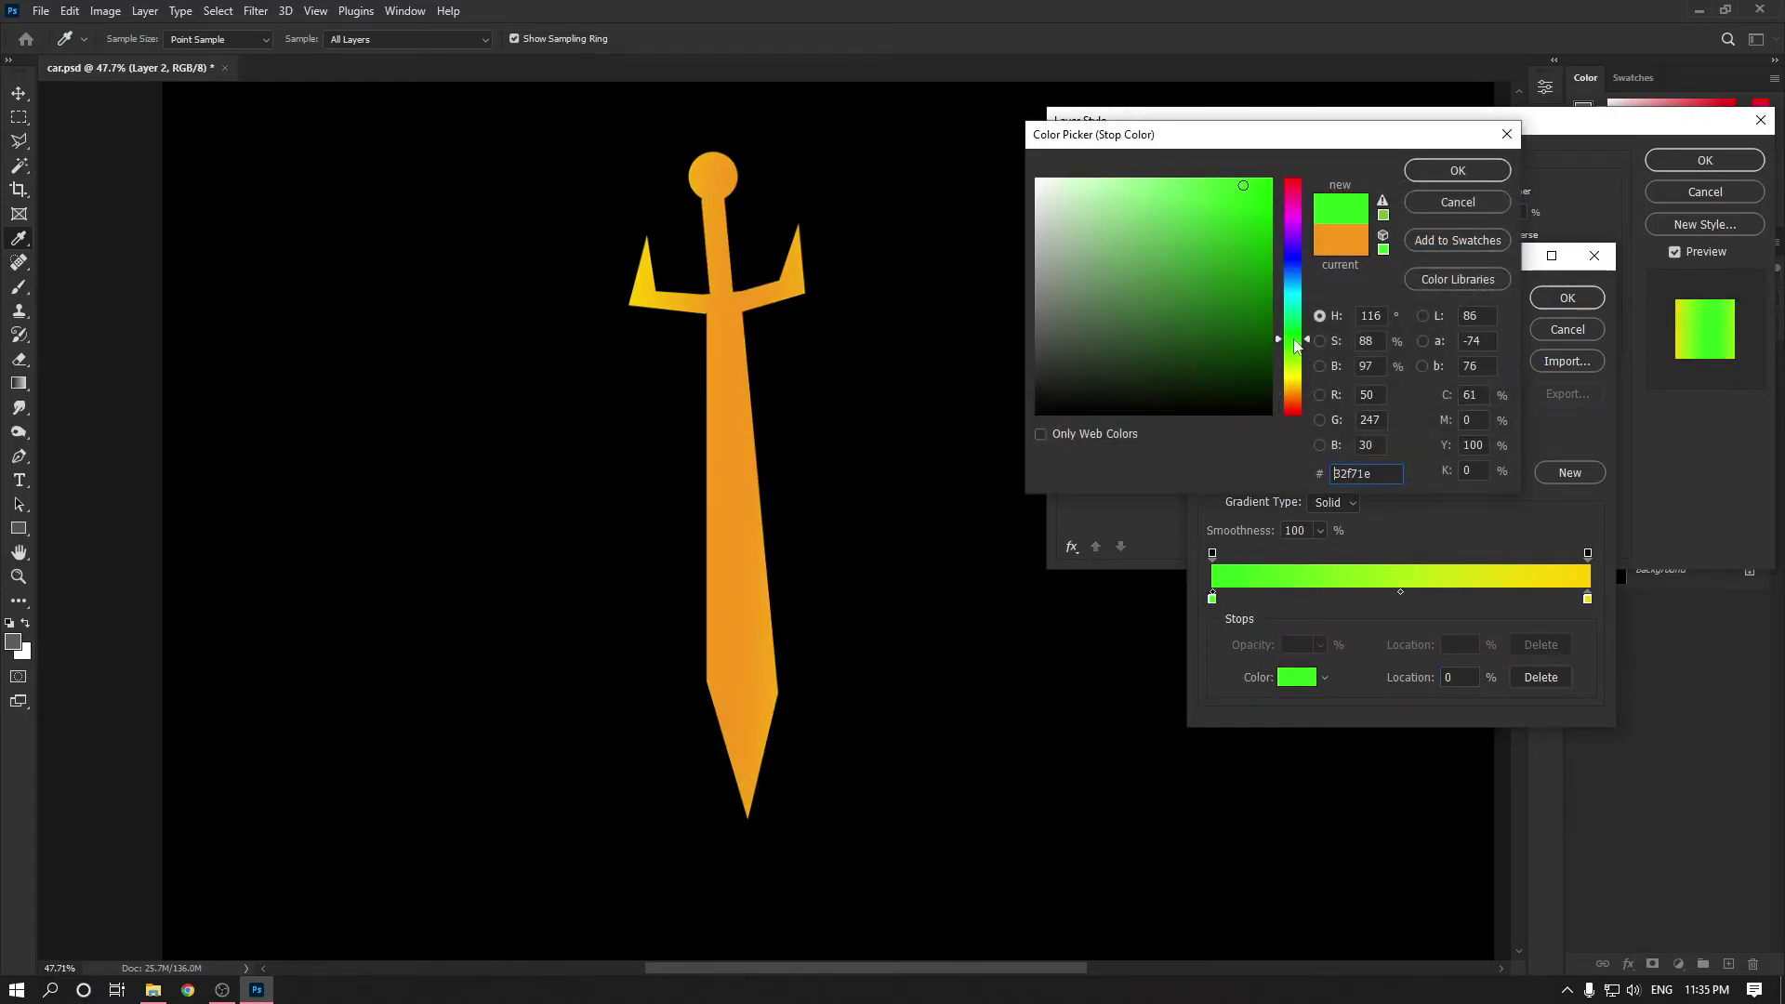
click(1458, 170)
click(1587, 599)
click(1295, 678)
drag(1293, 383, 1294, 182)
click(1458, 170)
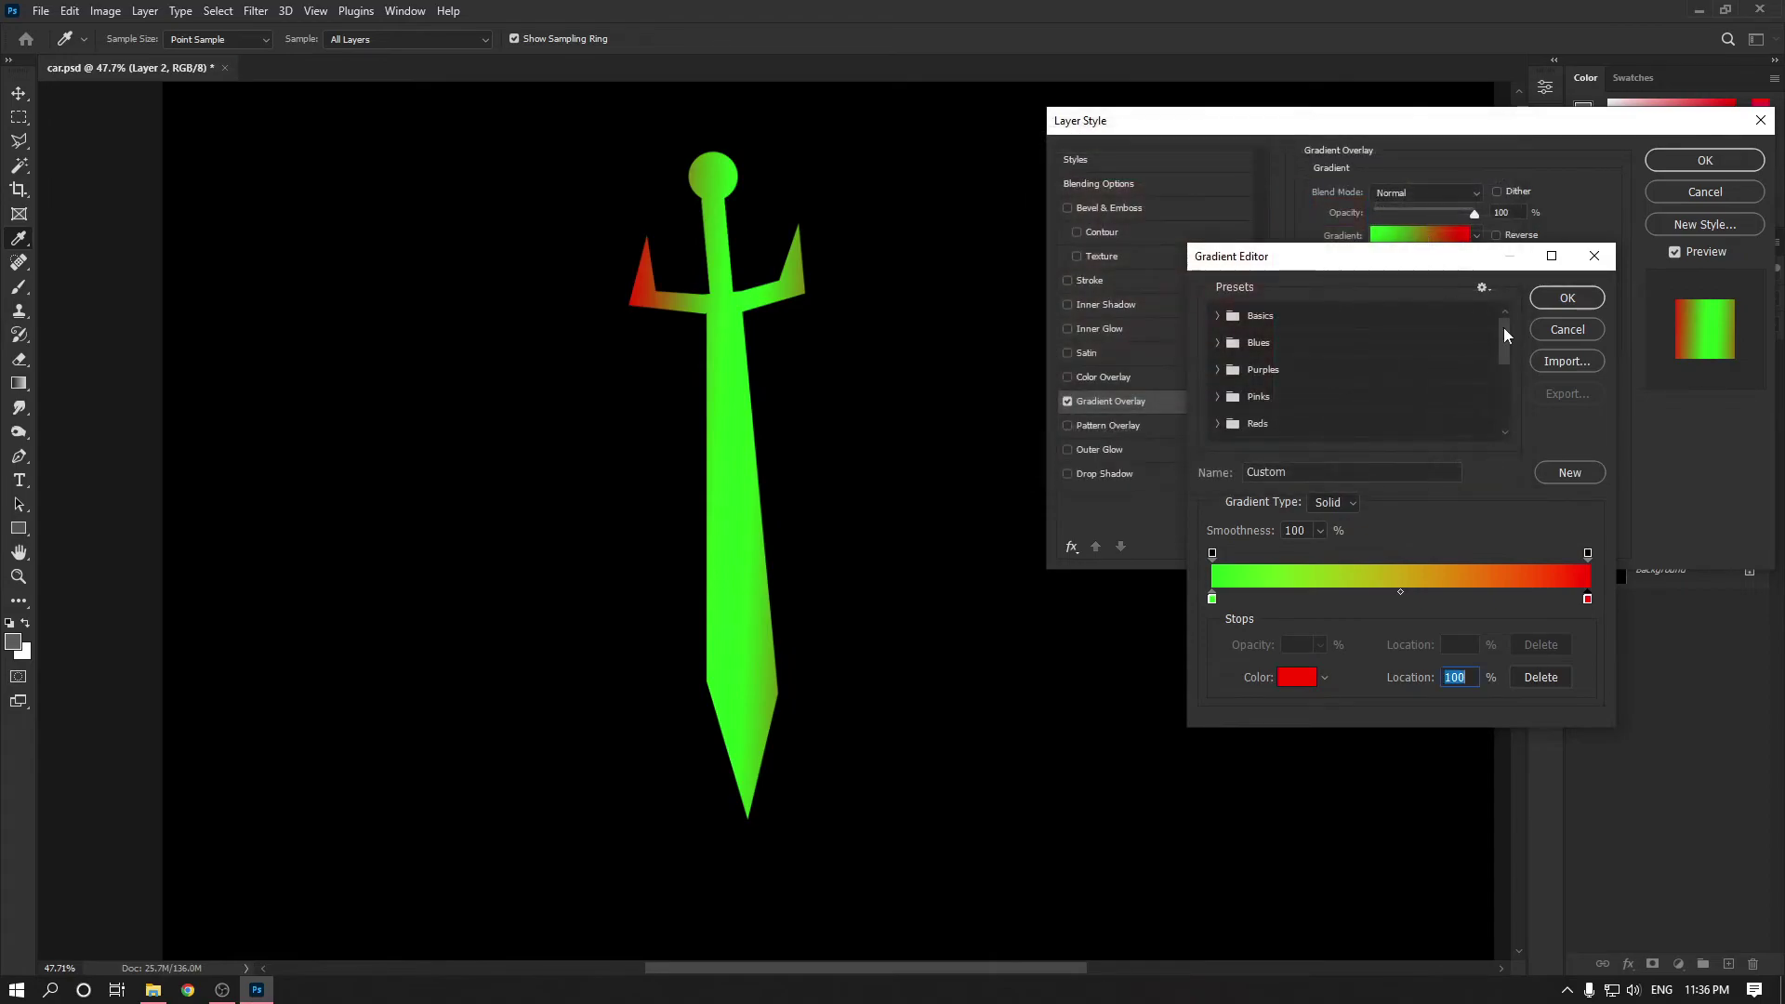
click(1568, 298)
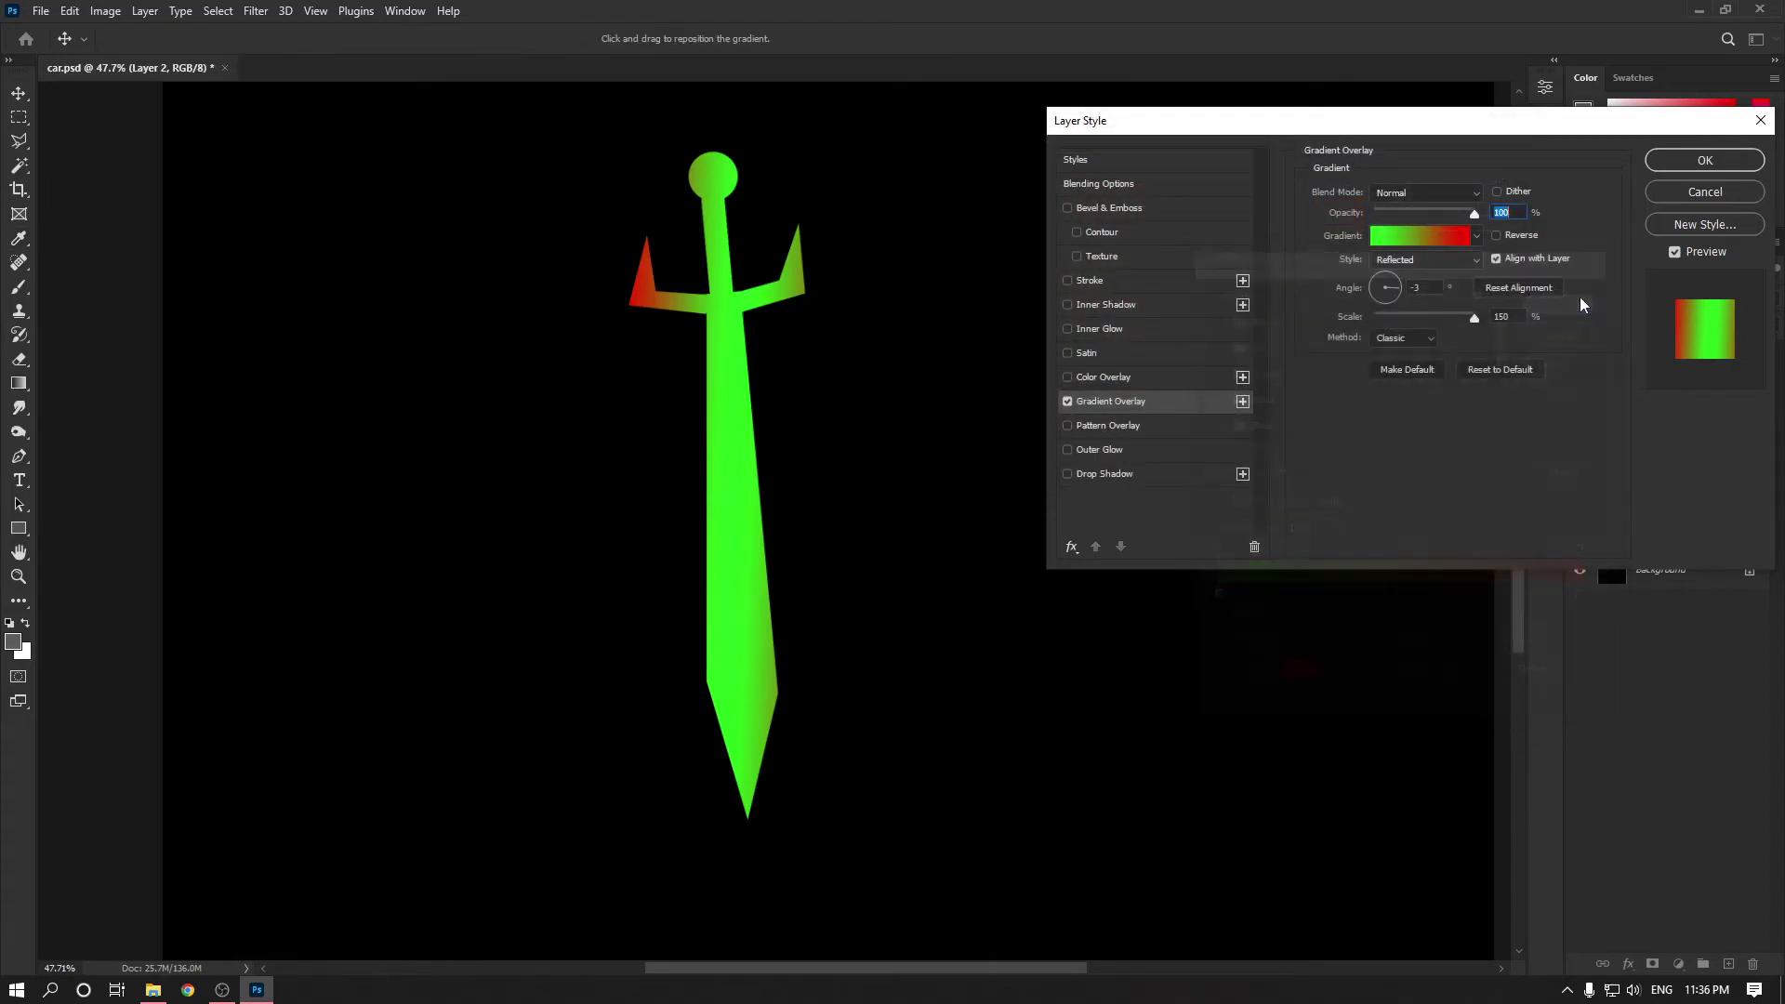
Change the sword's Gradient Overlay to Linear style and set its angle to 90°, trying 0° on the way.
click(1429, 270)
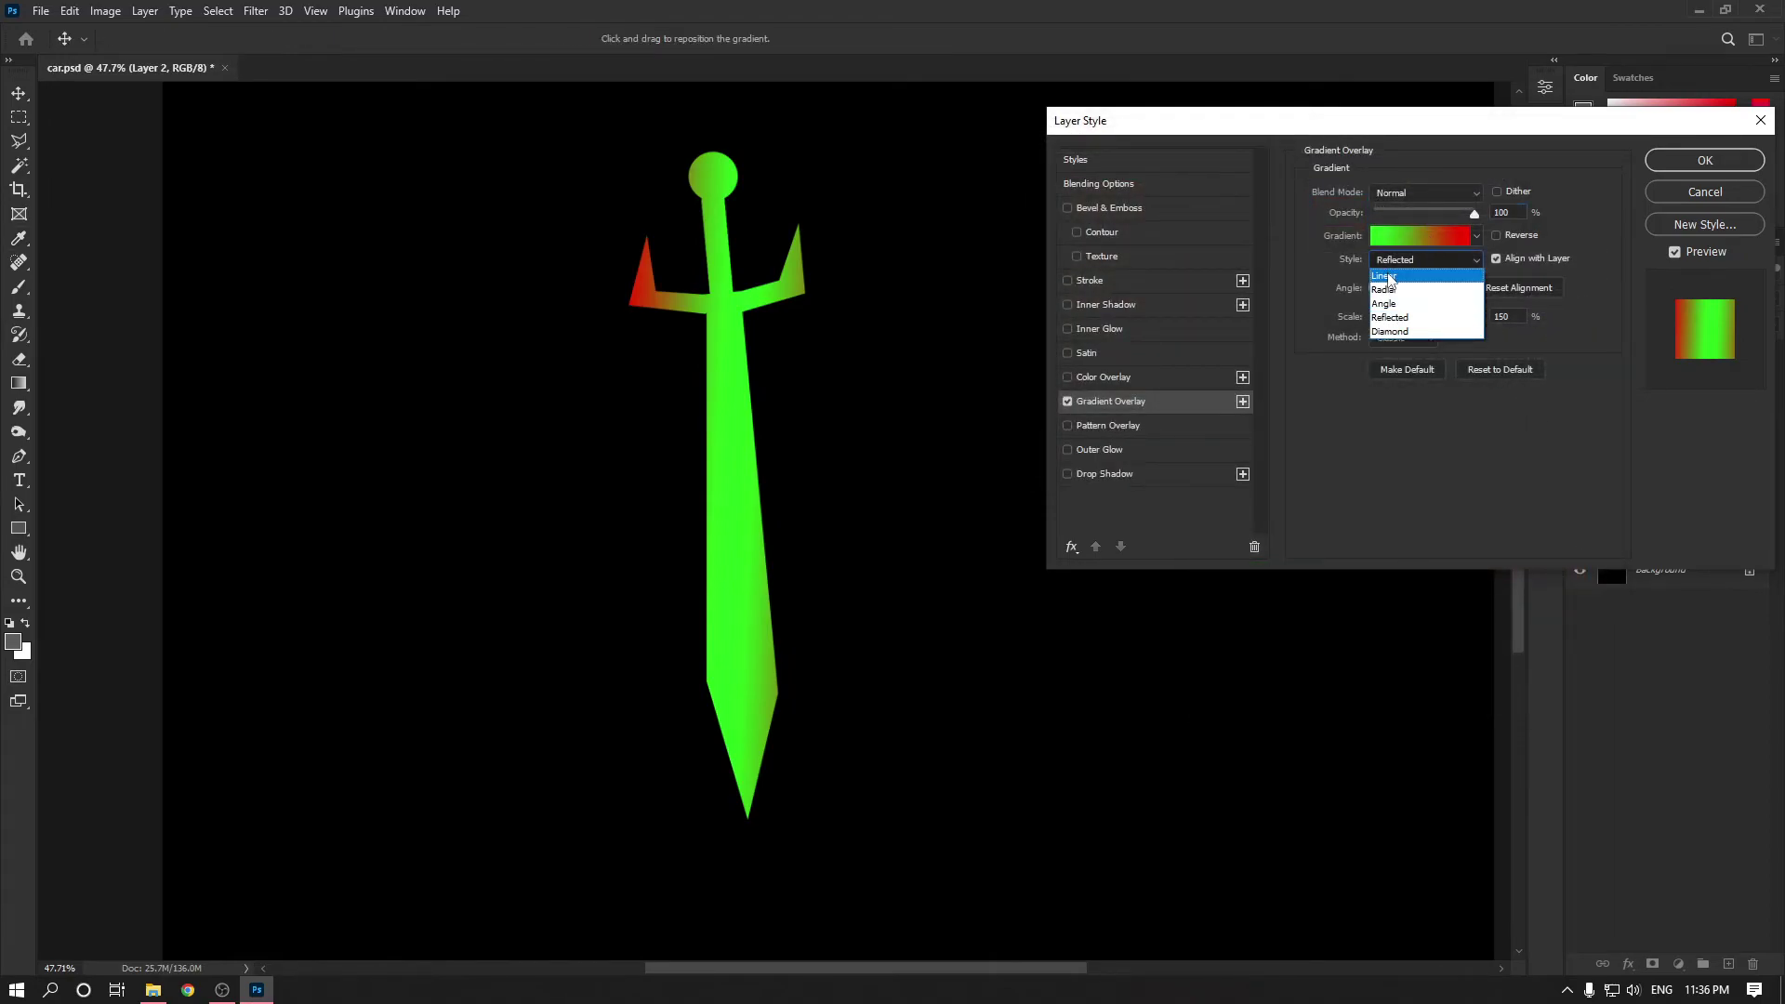
click(1392, 277)
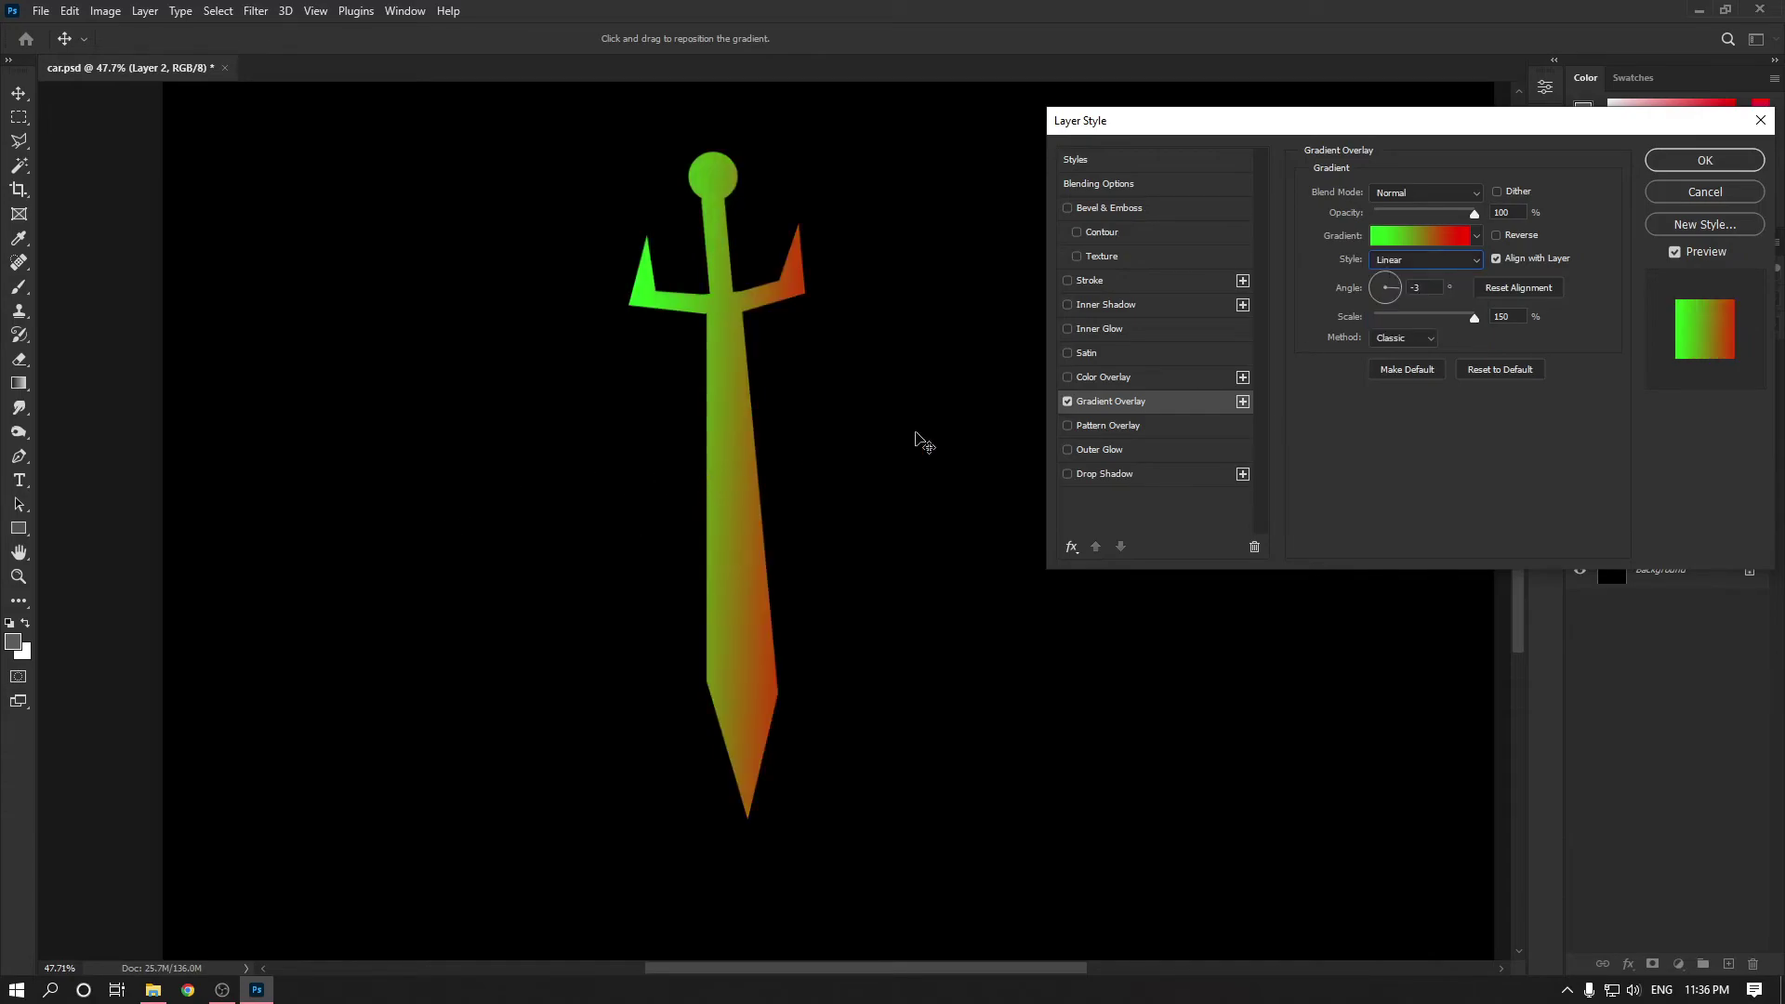
mouse_move(1392, 300)
mouse_down()
mouse_move(1382, 319)
mouse_move(1384, 269)
mouse_up()
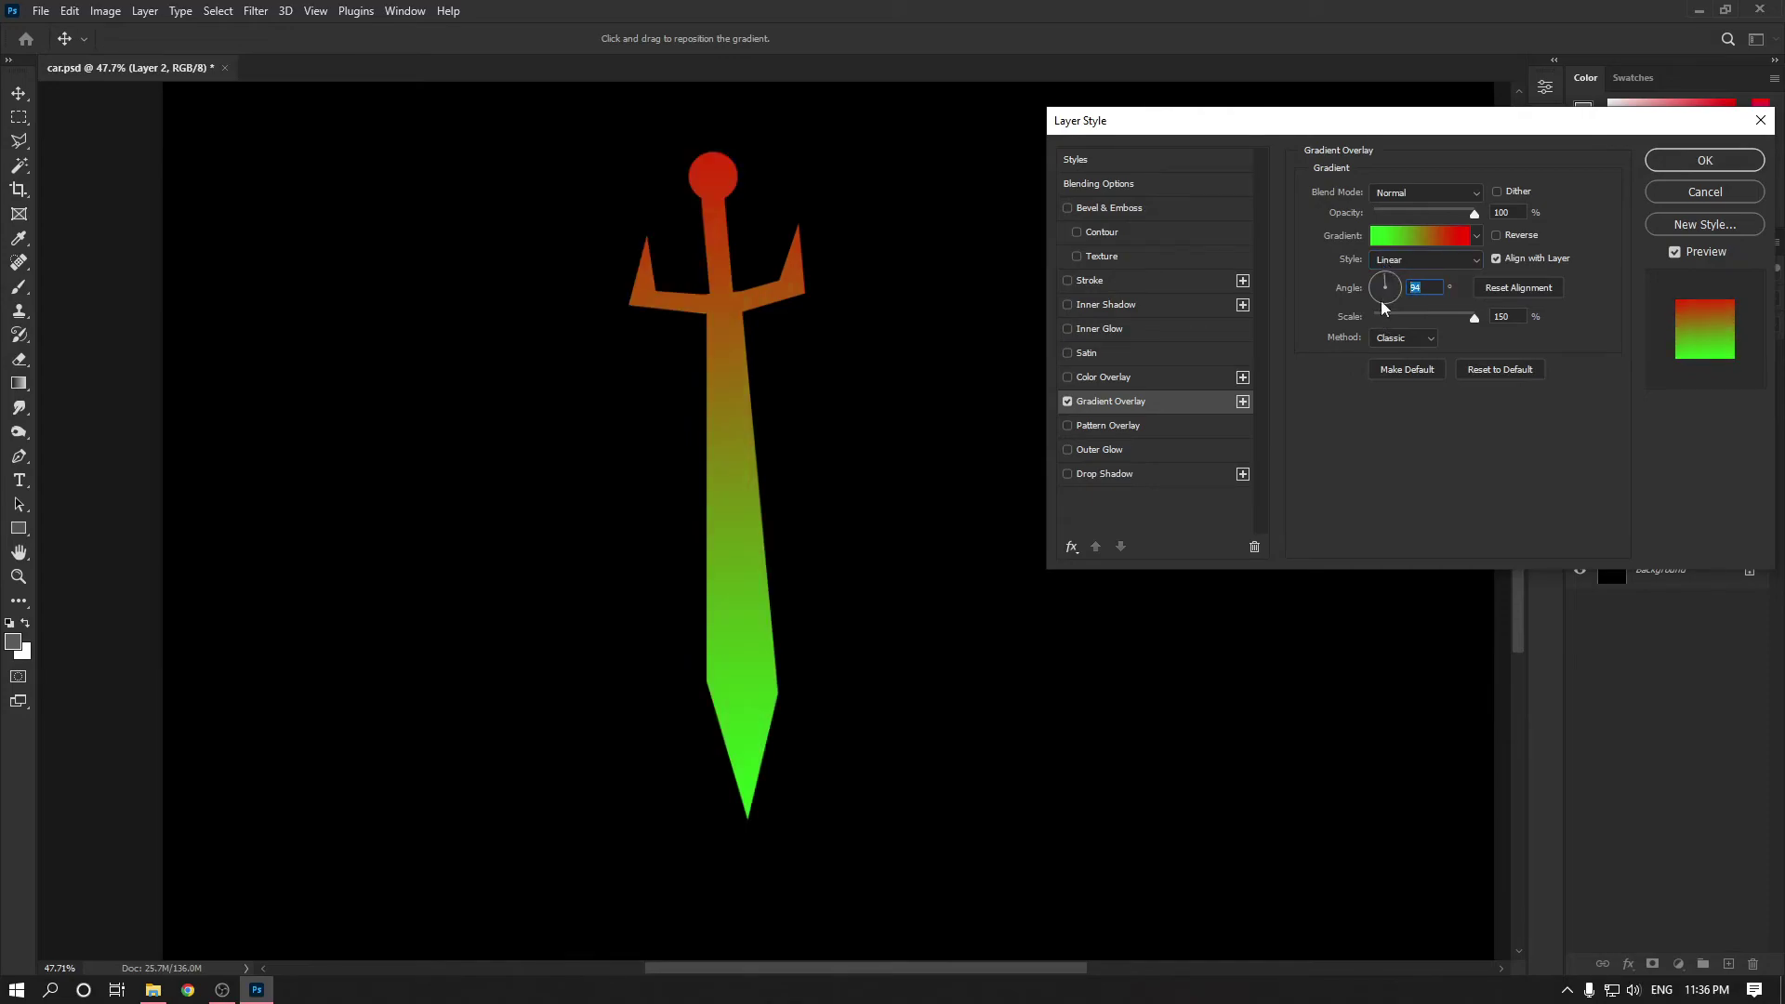
text(9)
key(BackSpace)
text(0)
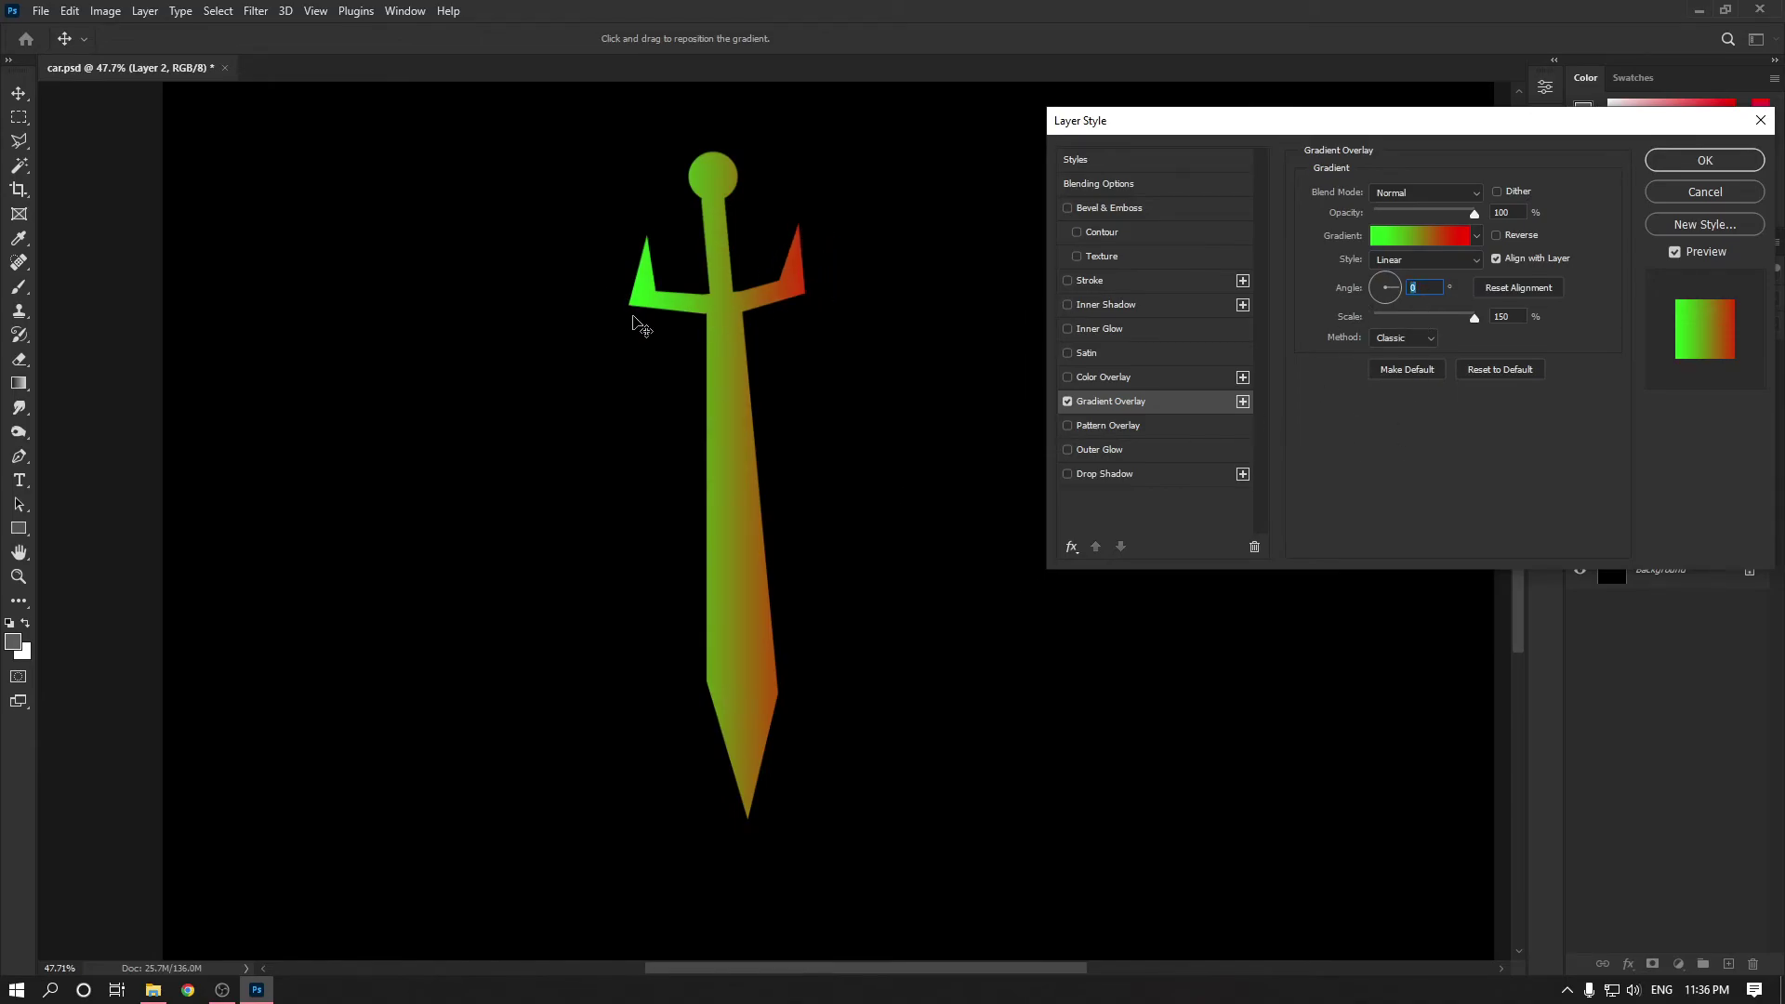
text(90)
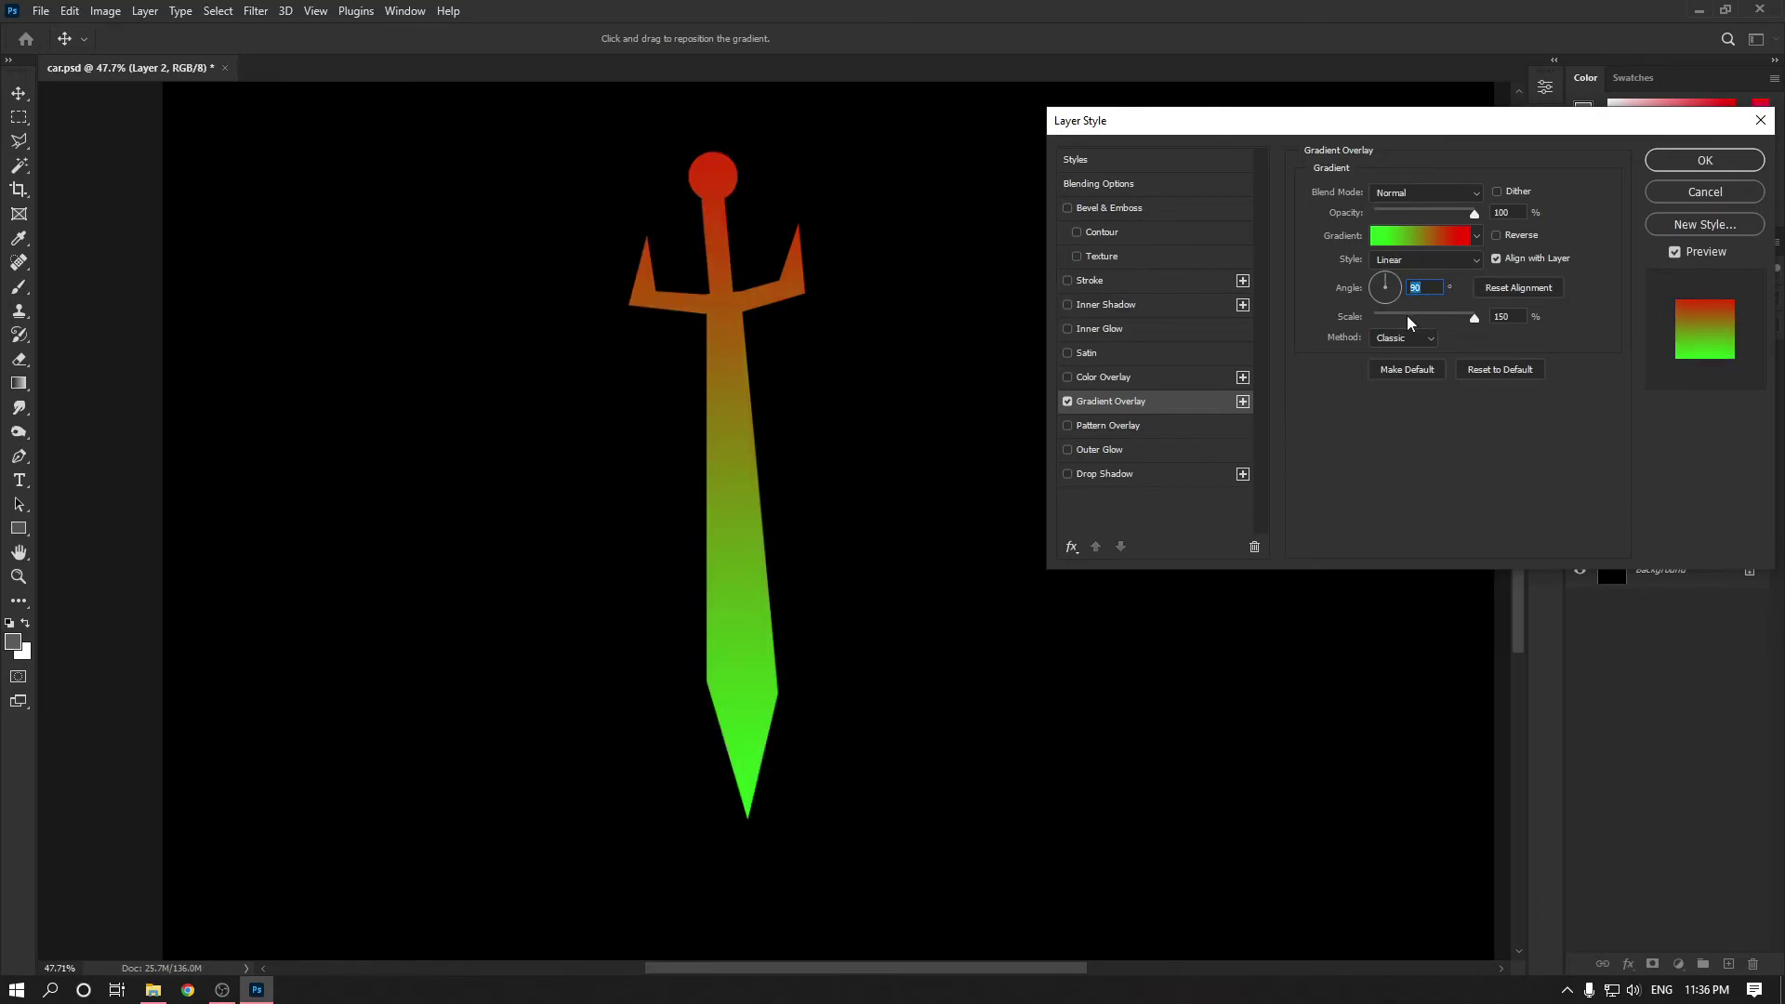
Try a Gradient Overlay scale of about 37% with the gradient shifted slightly down the sword, and cancel the layer style.
drag(1475, 318, 1389, 321)
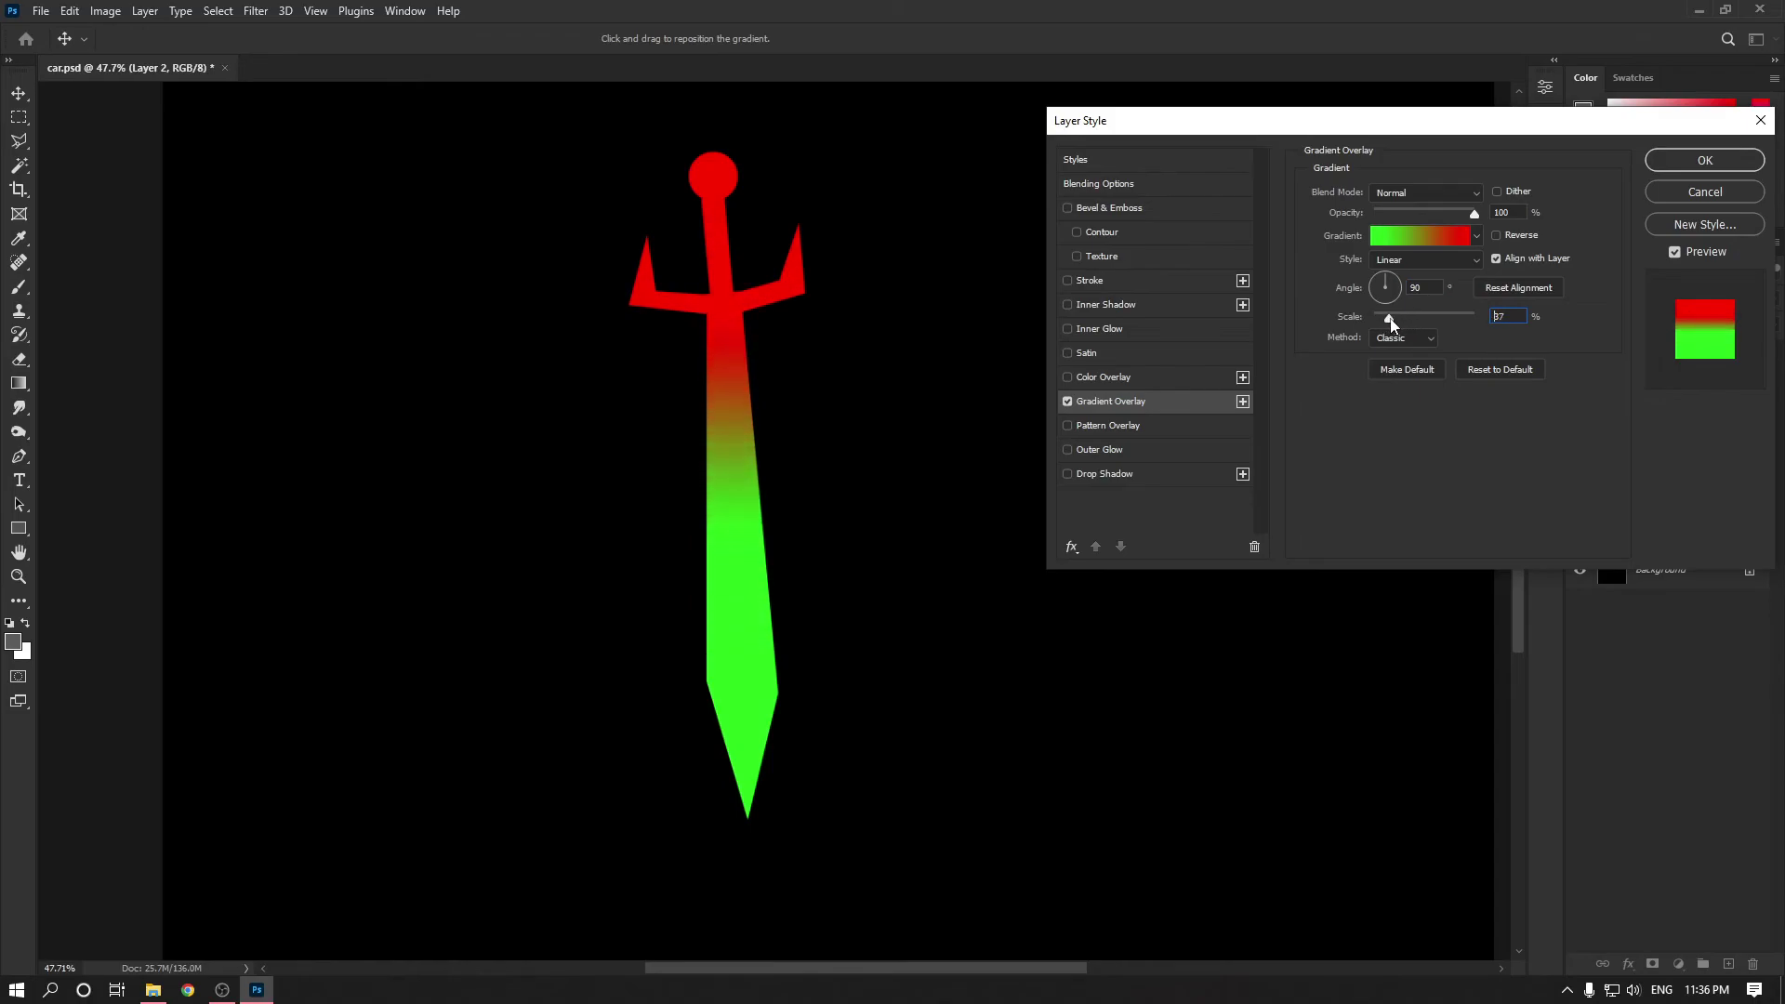
drag(748, 415, 757, 466)
click(1705, 192)
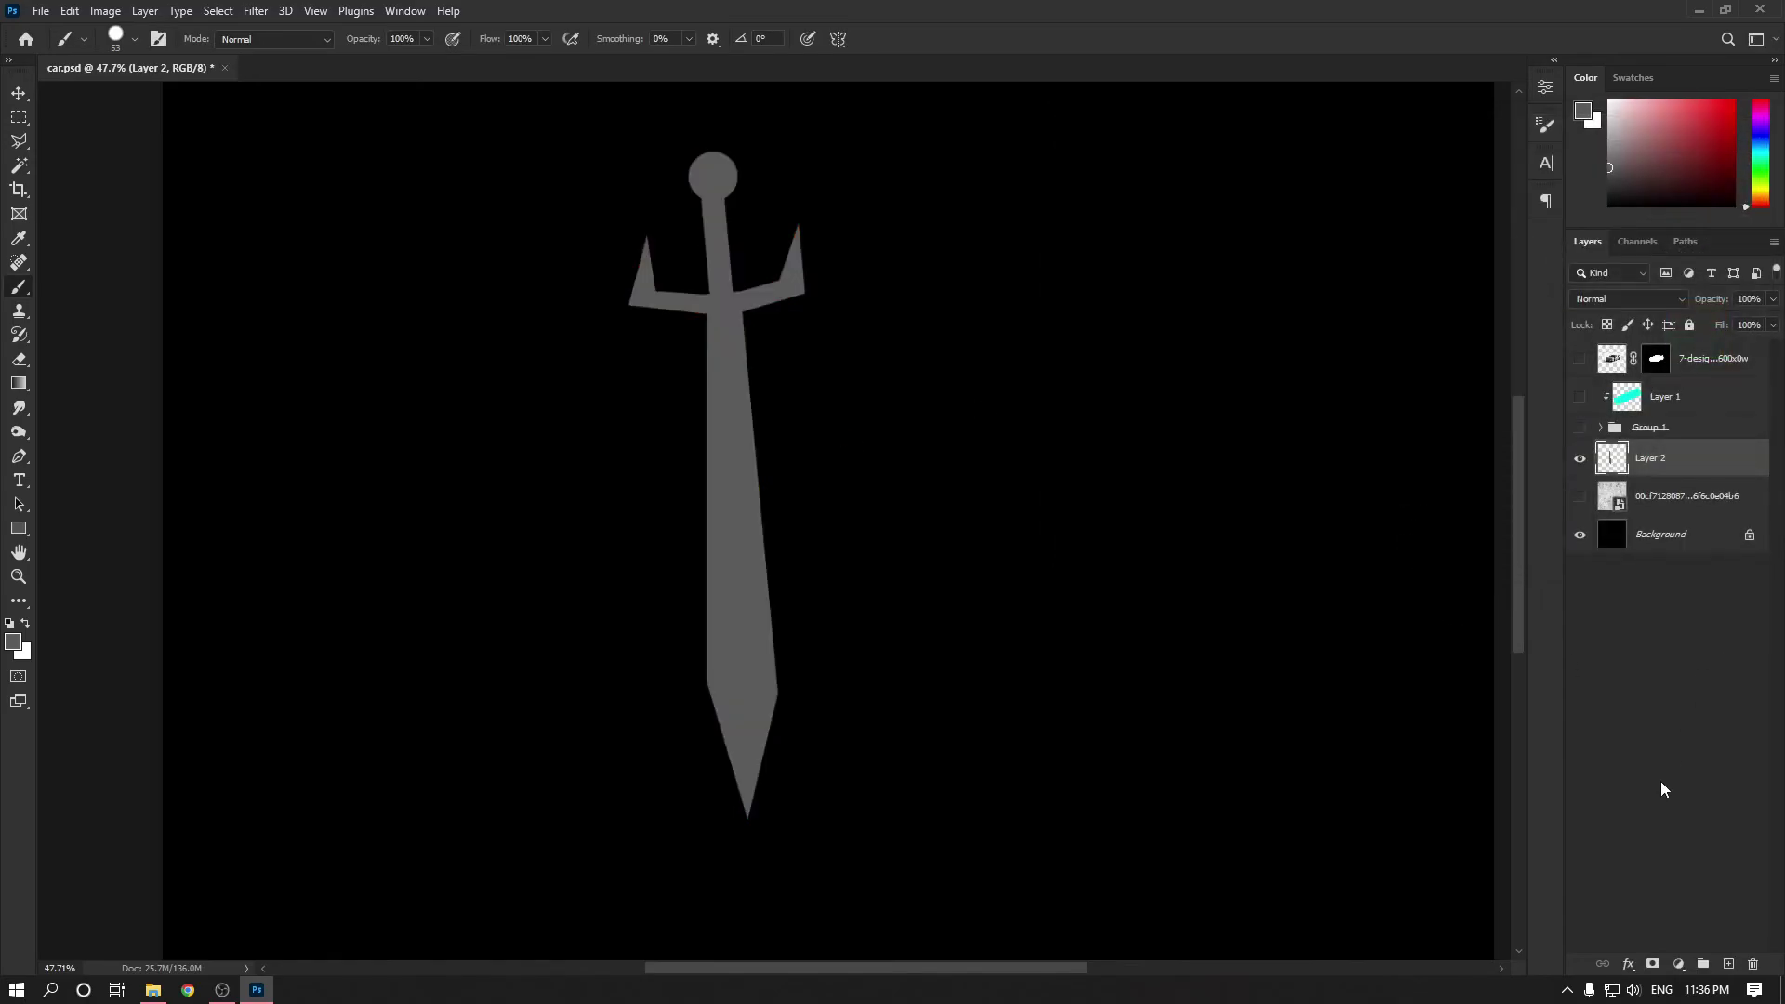
click(1630, 967)
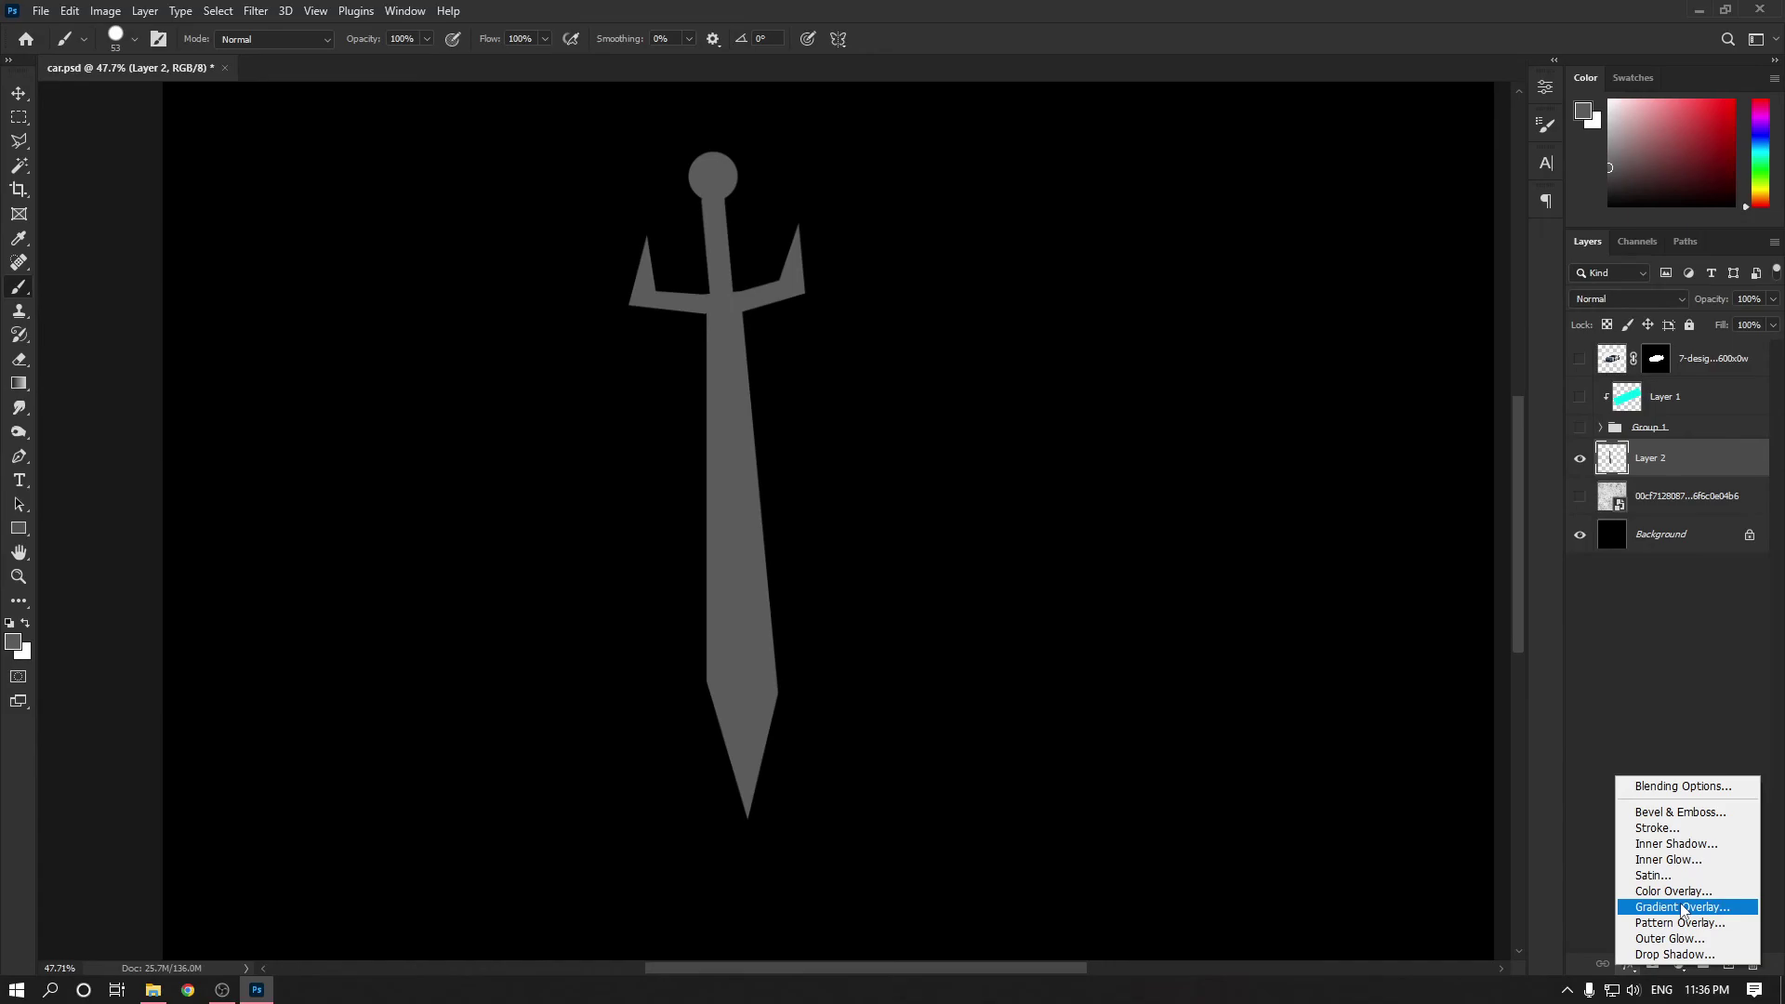
click(1677, 671)
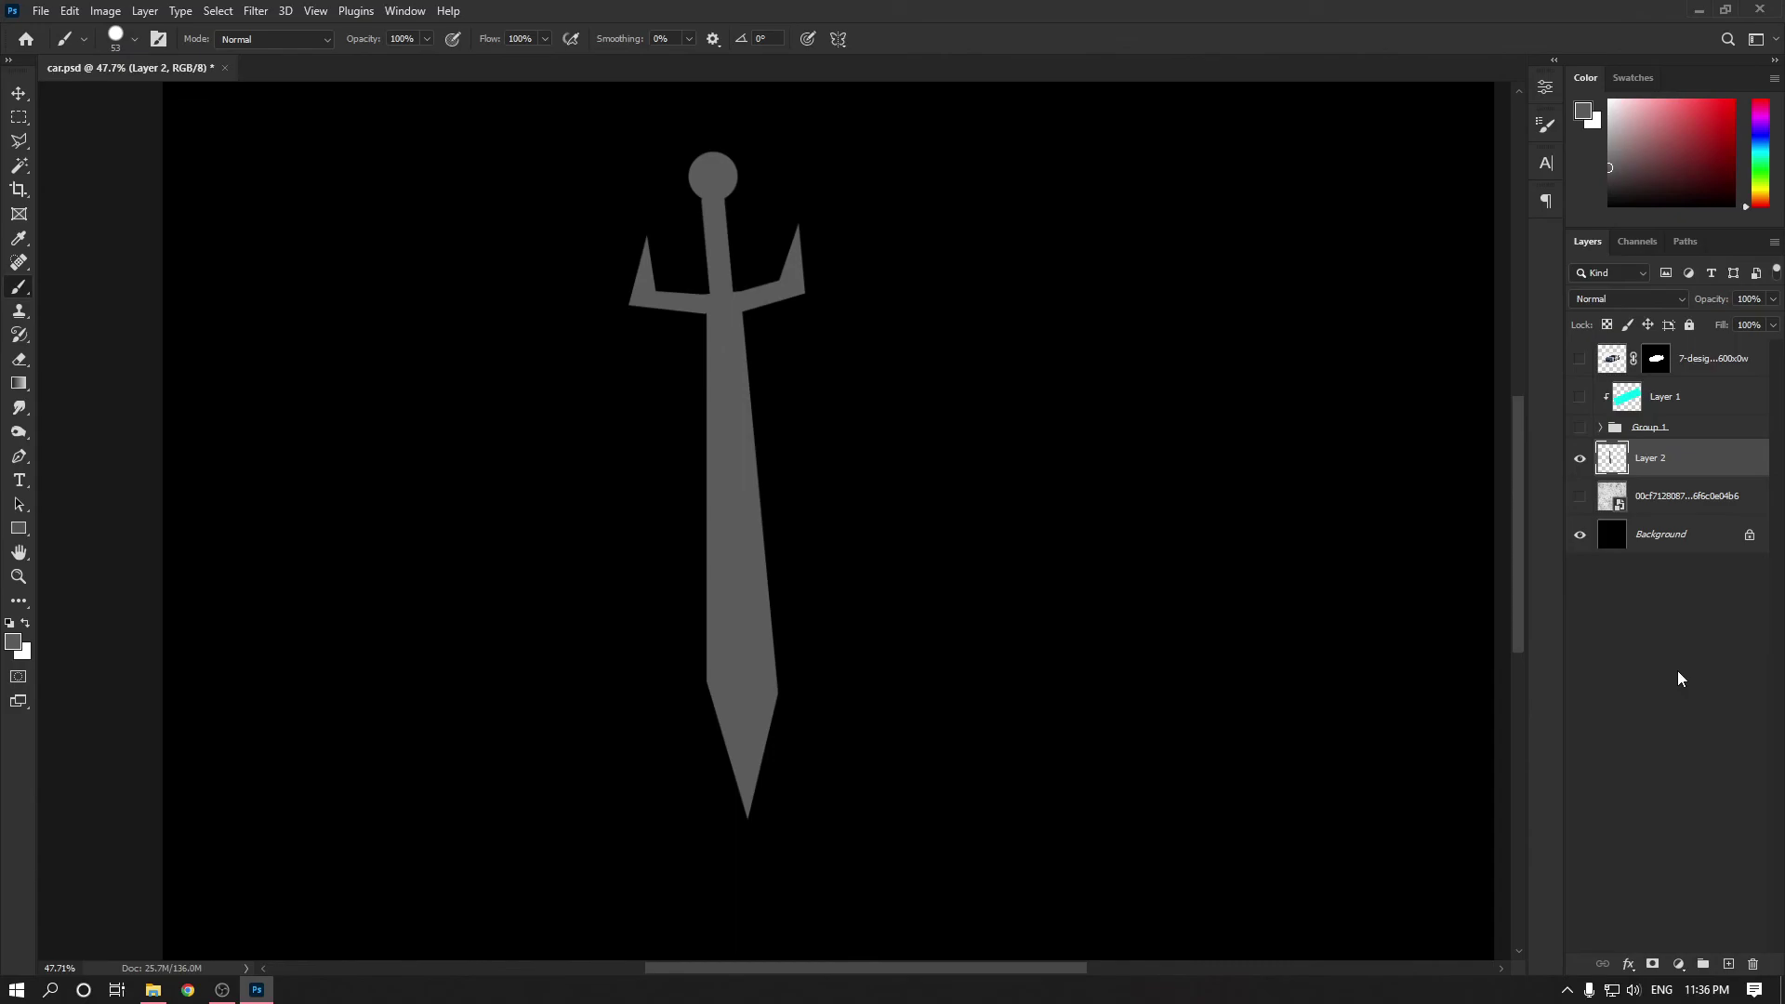
click(1679, 964)
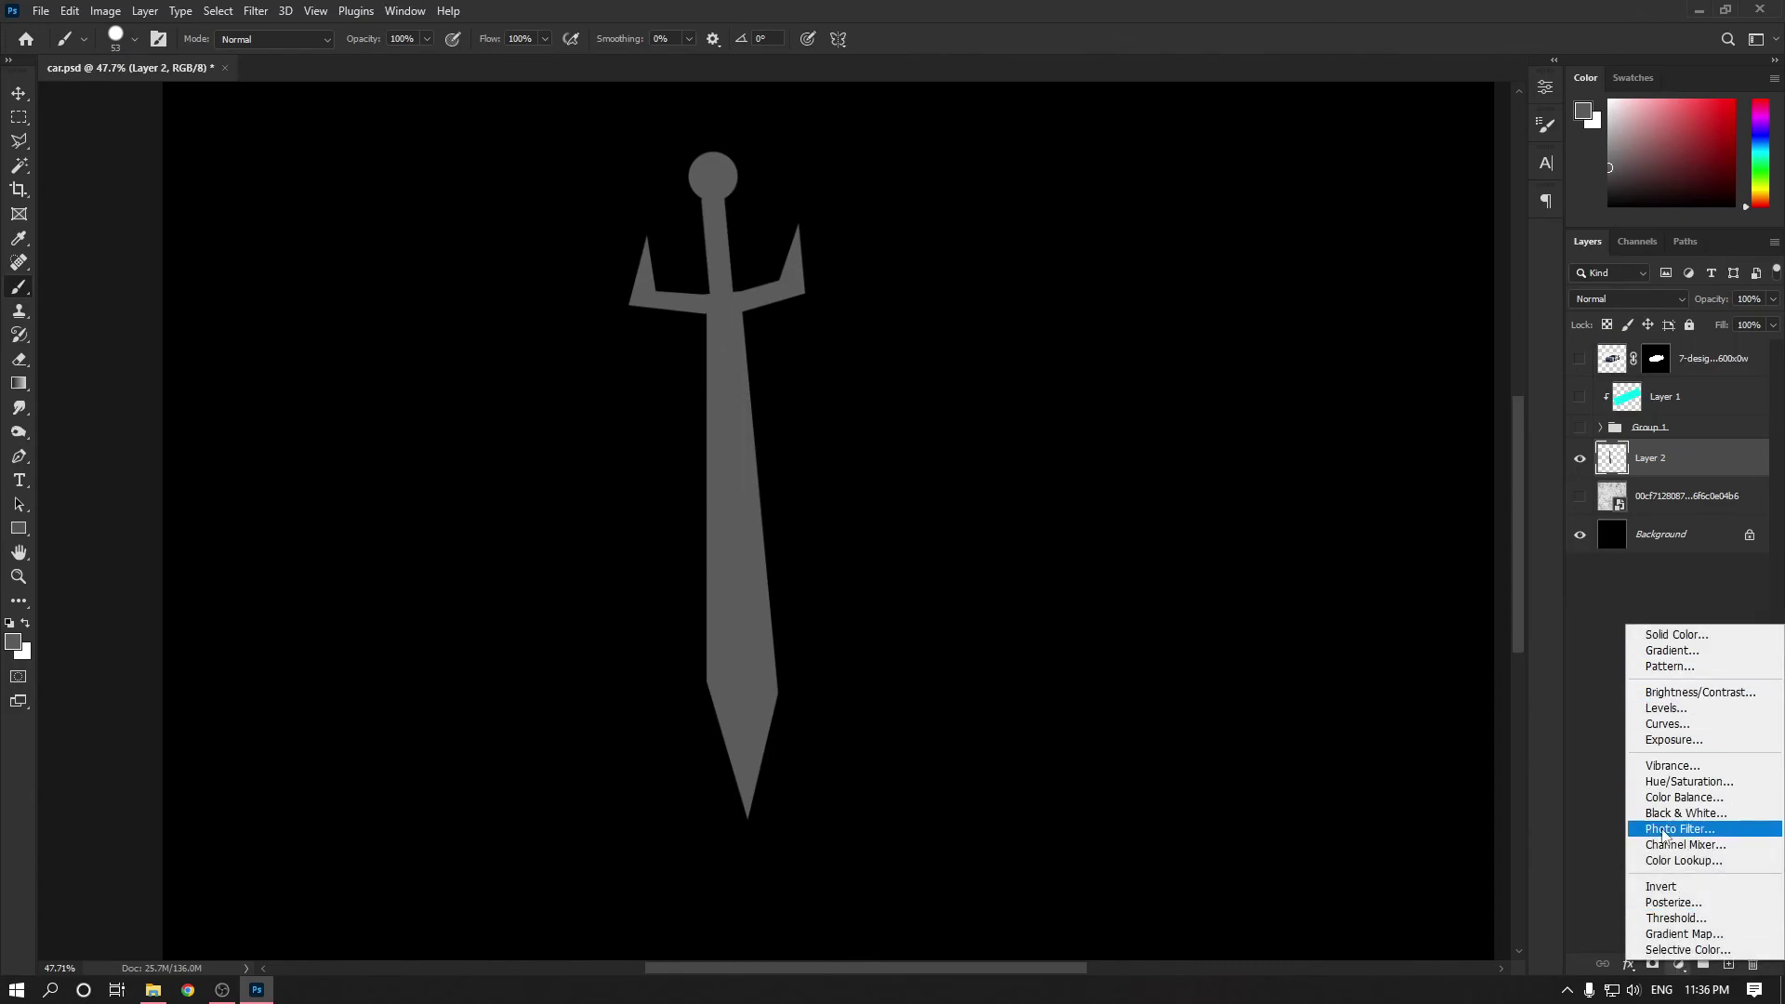
click(1604, 918)
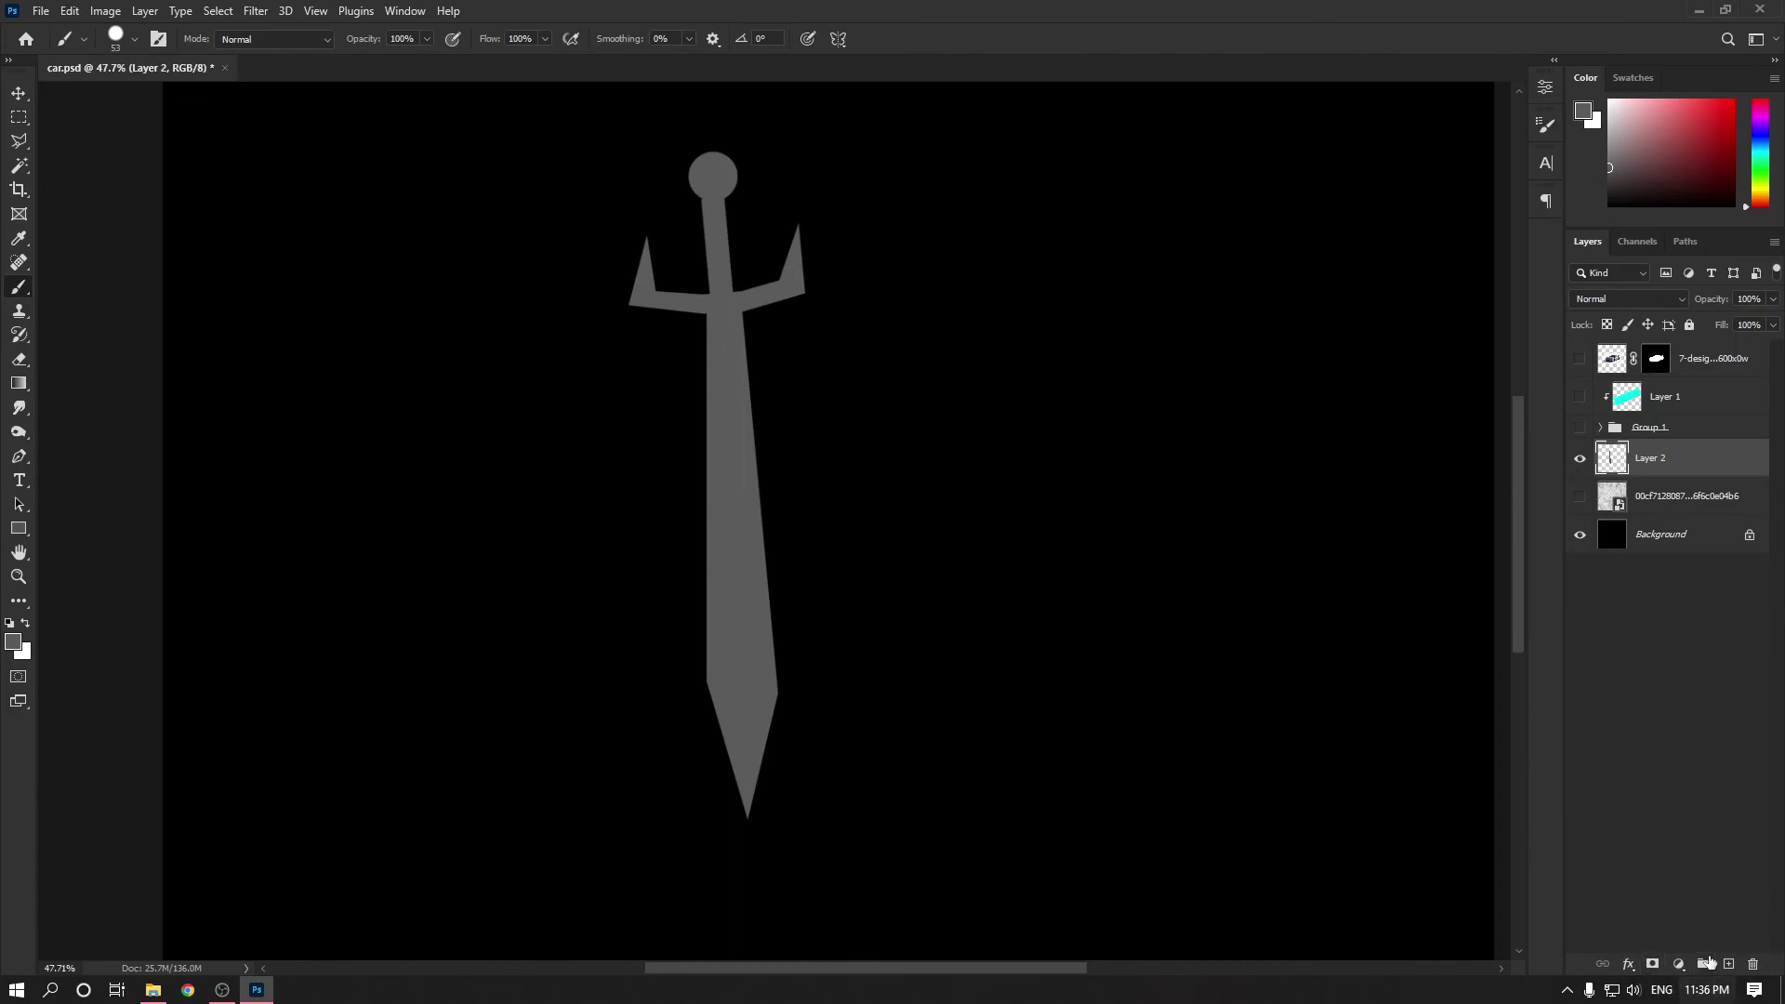
Try grouping Layer 2 with the smart object layer below it, and undo the grouping.
click(1707, 360)
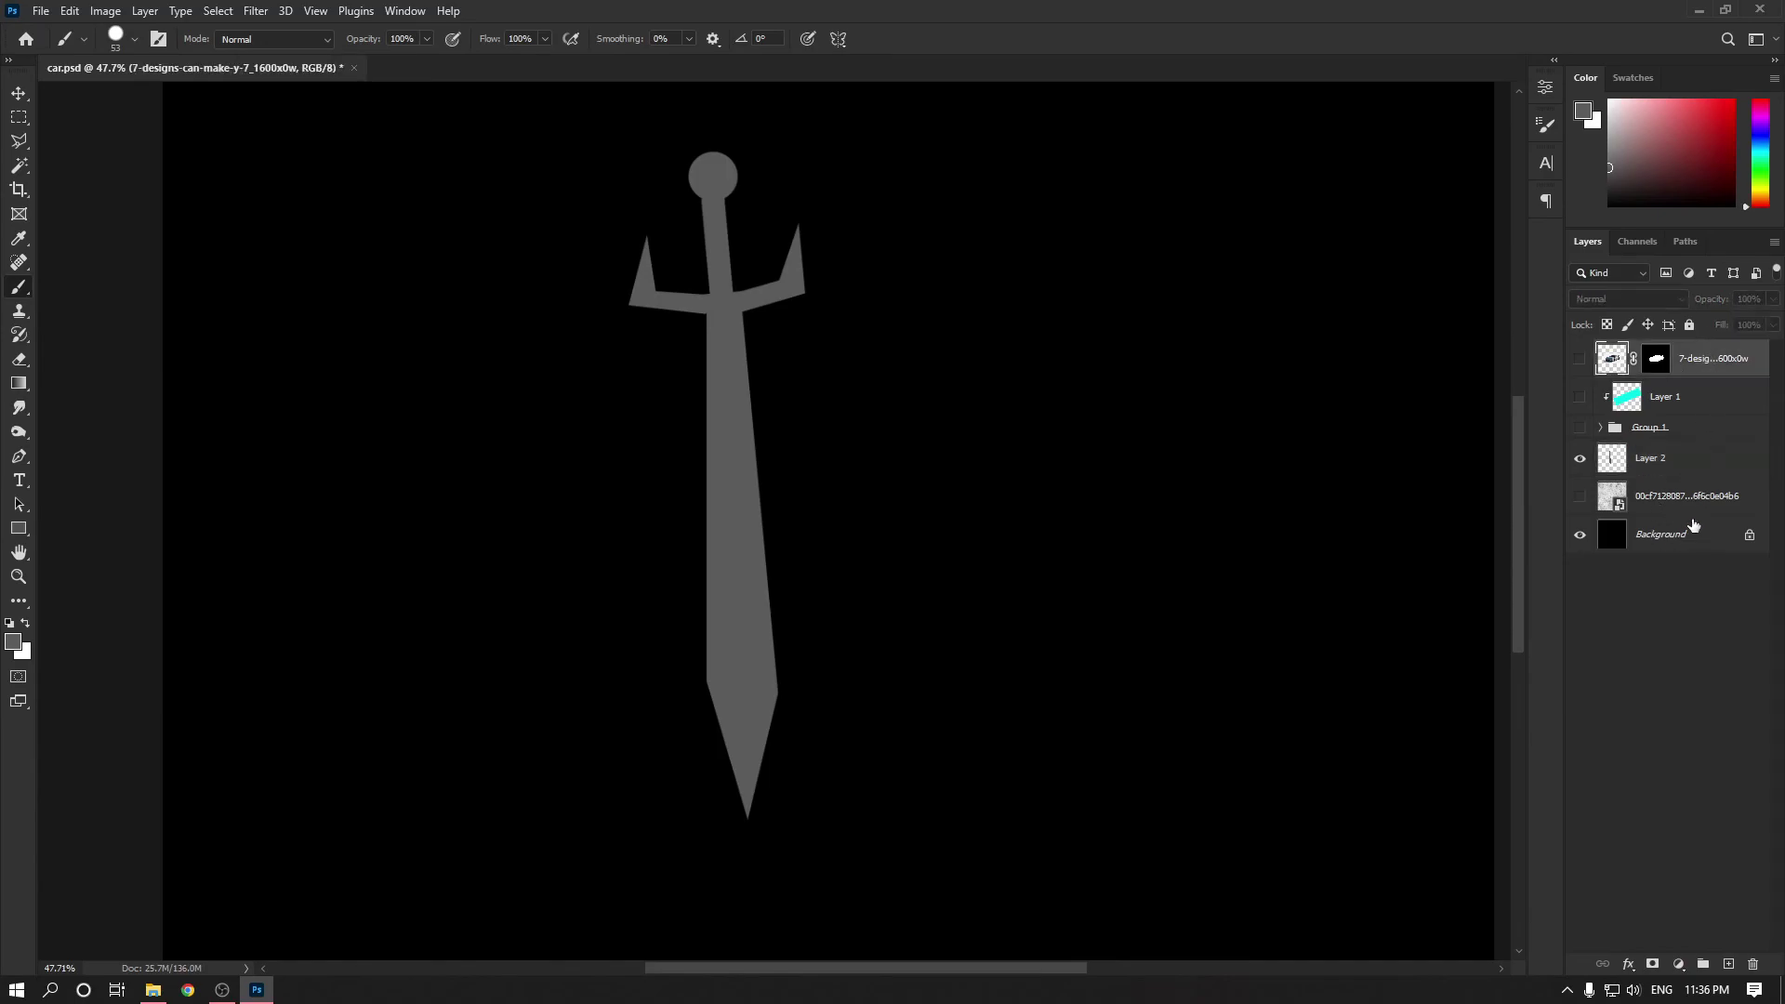
click(1665, 465)
shift+click(1679, 499)
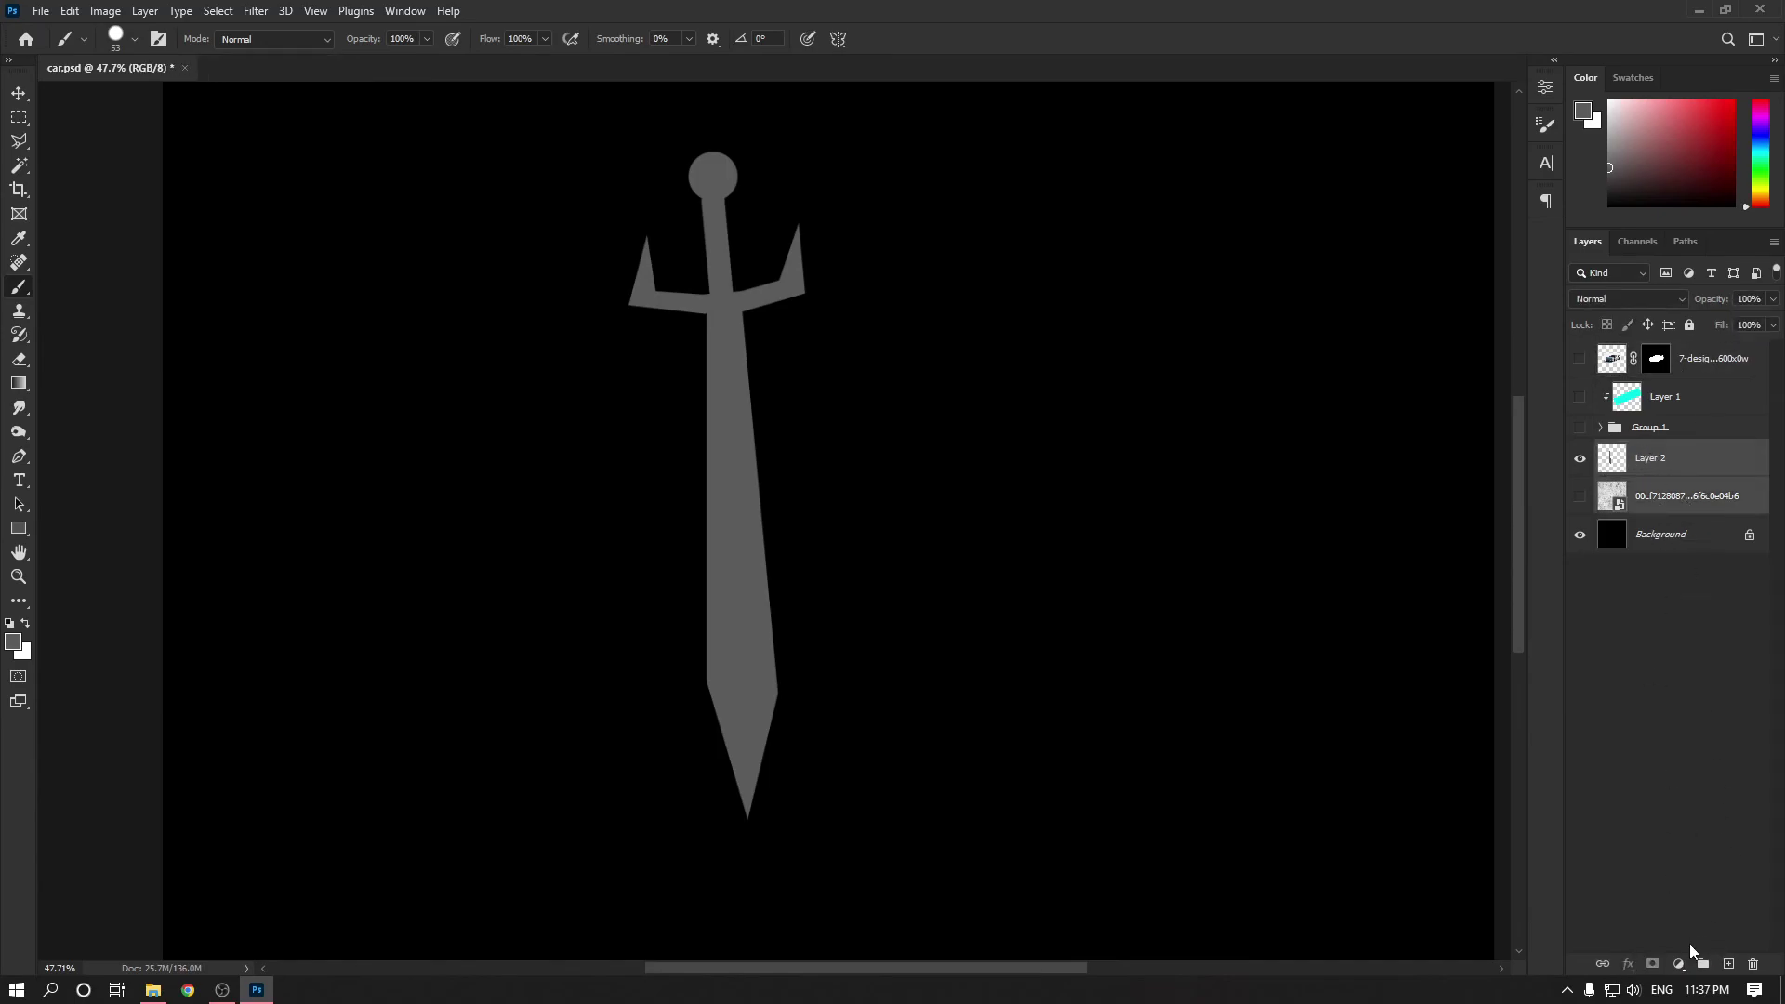
click(1704, 967)
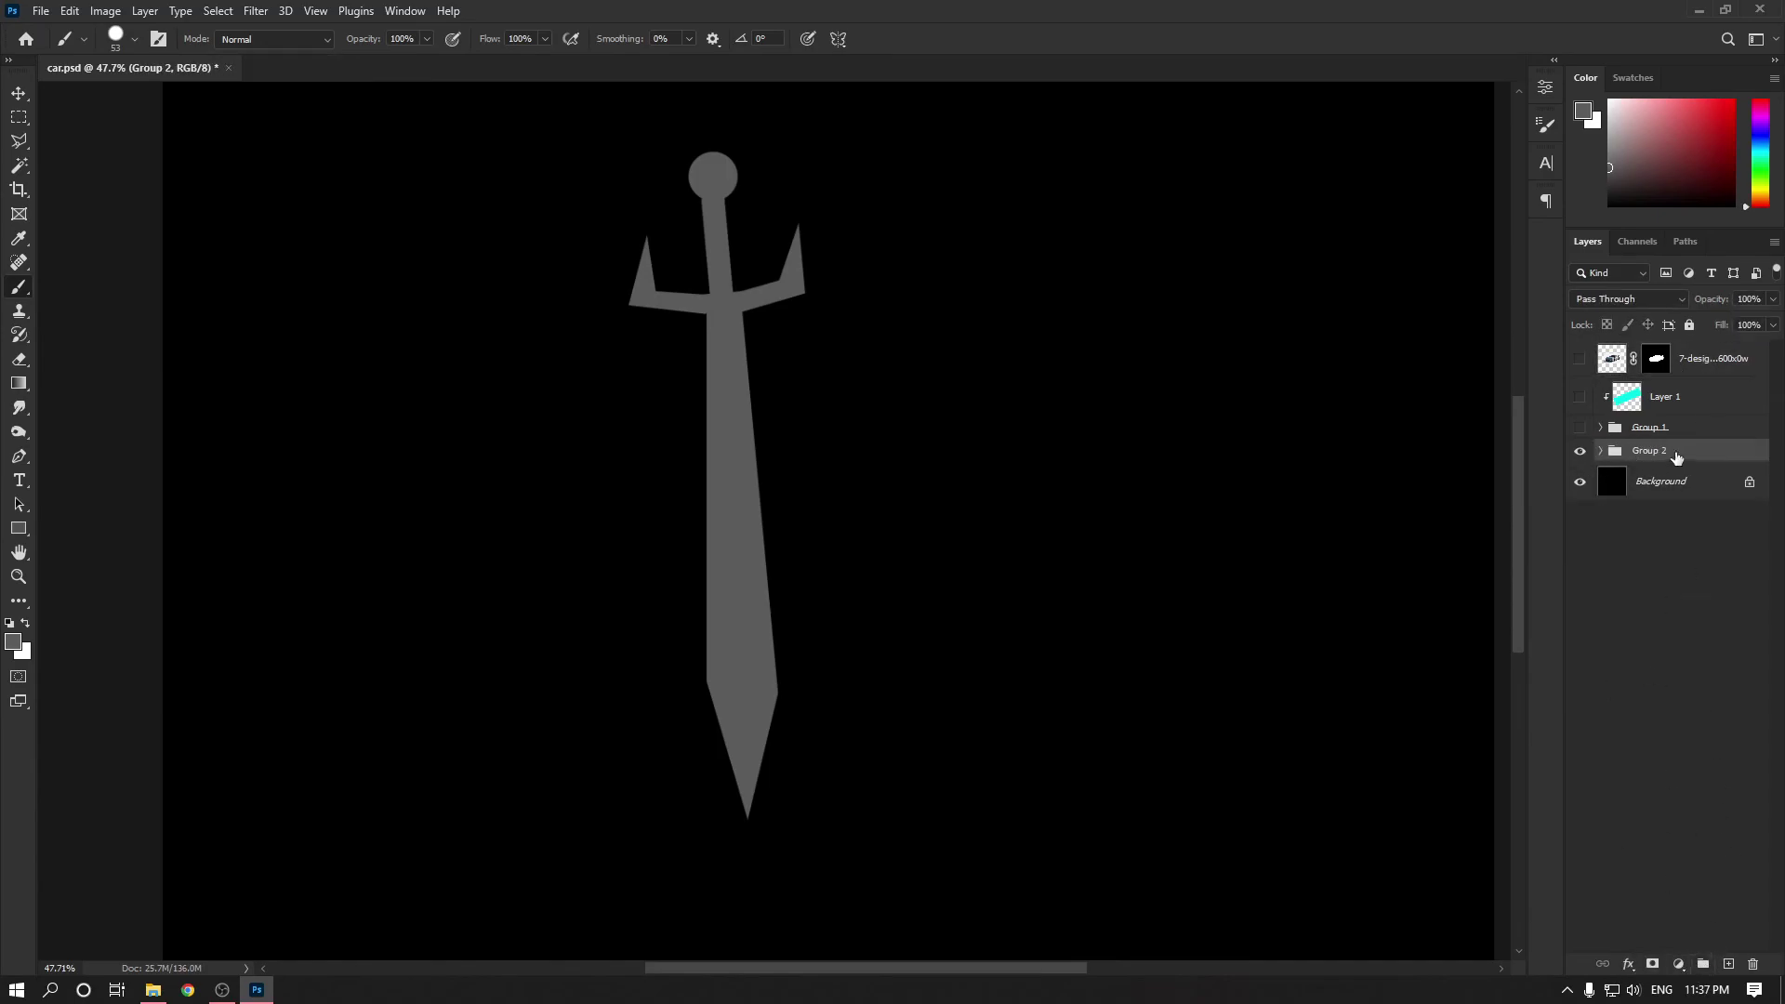
key(ctrl+z)
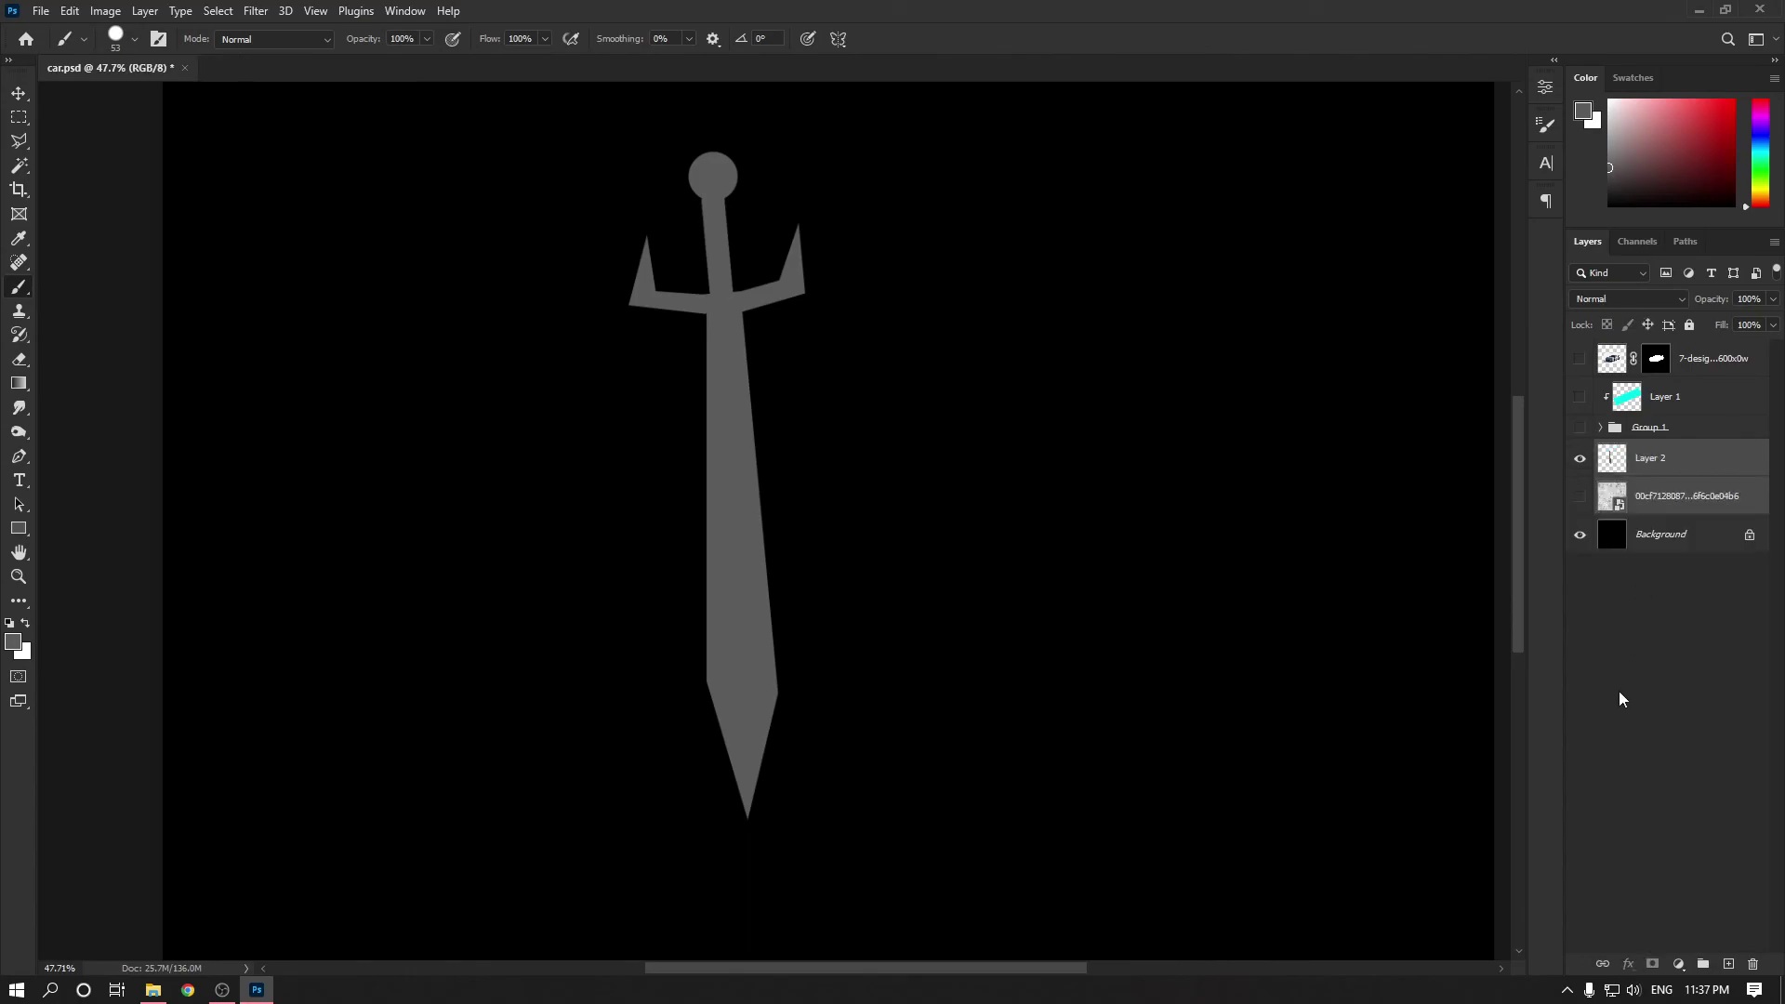
key(ctrl+shift+z)
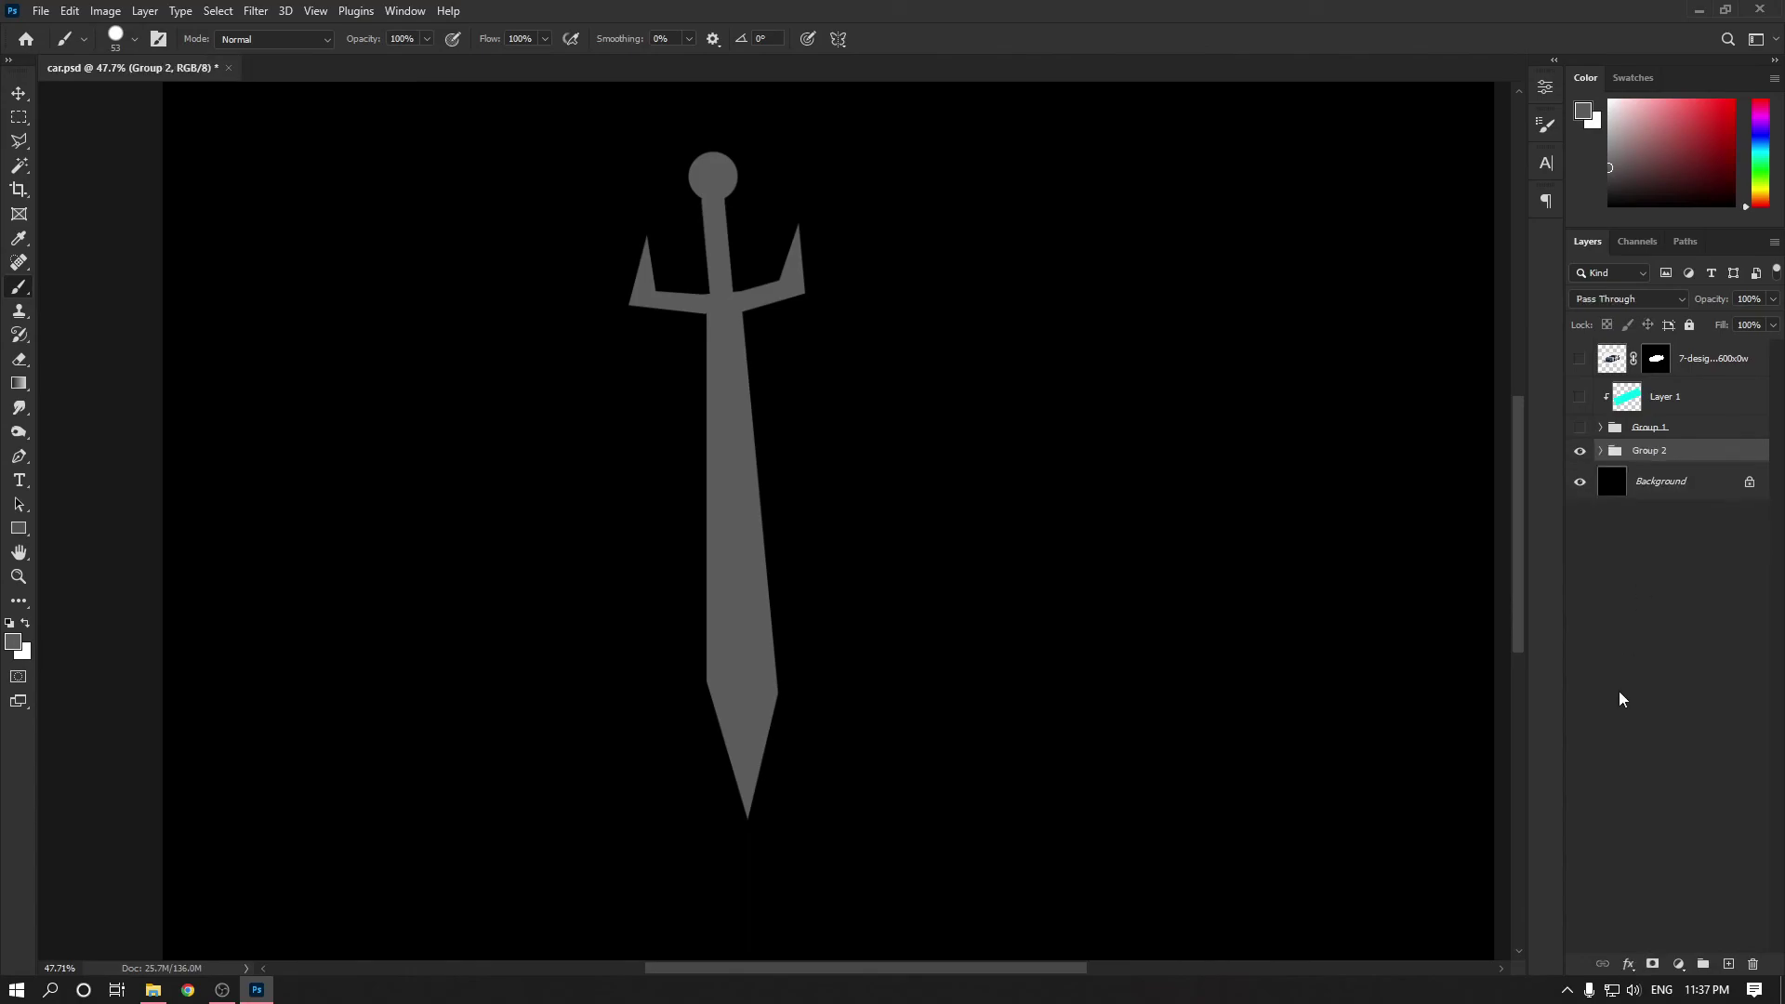
key(ctrl+z)
key(ctrl+0)
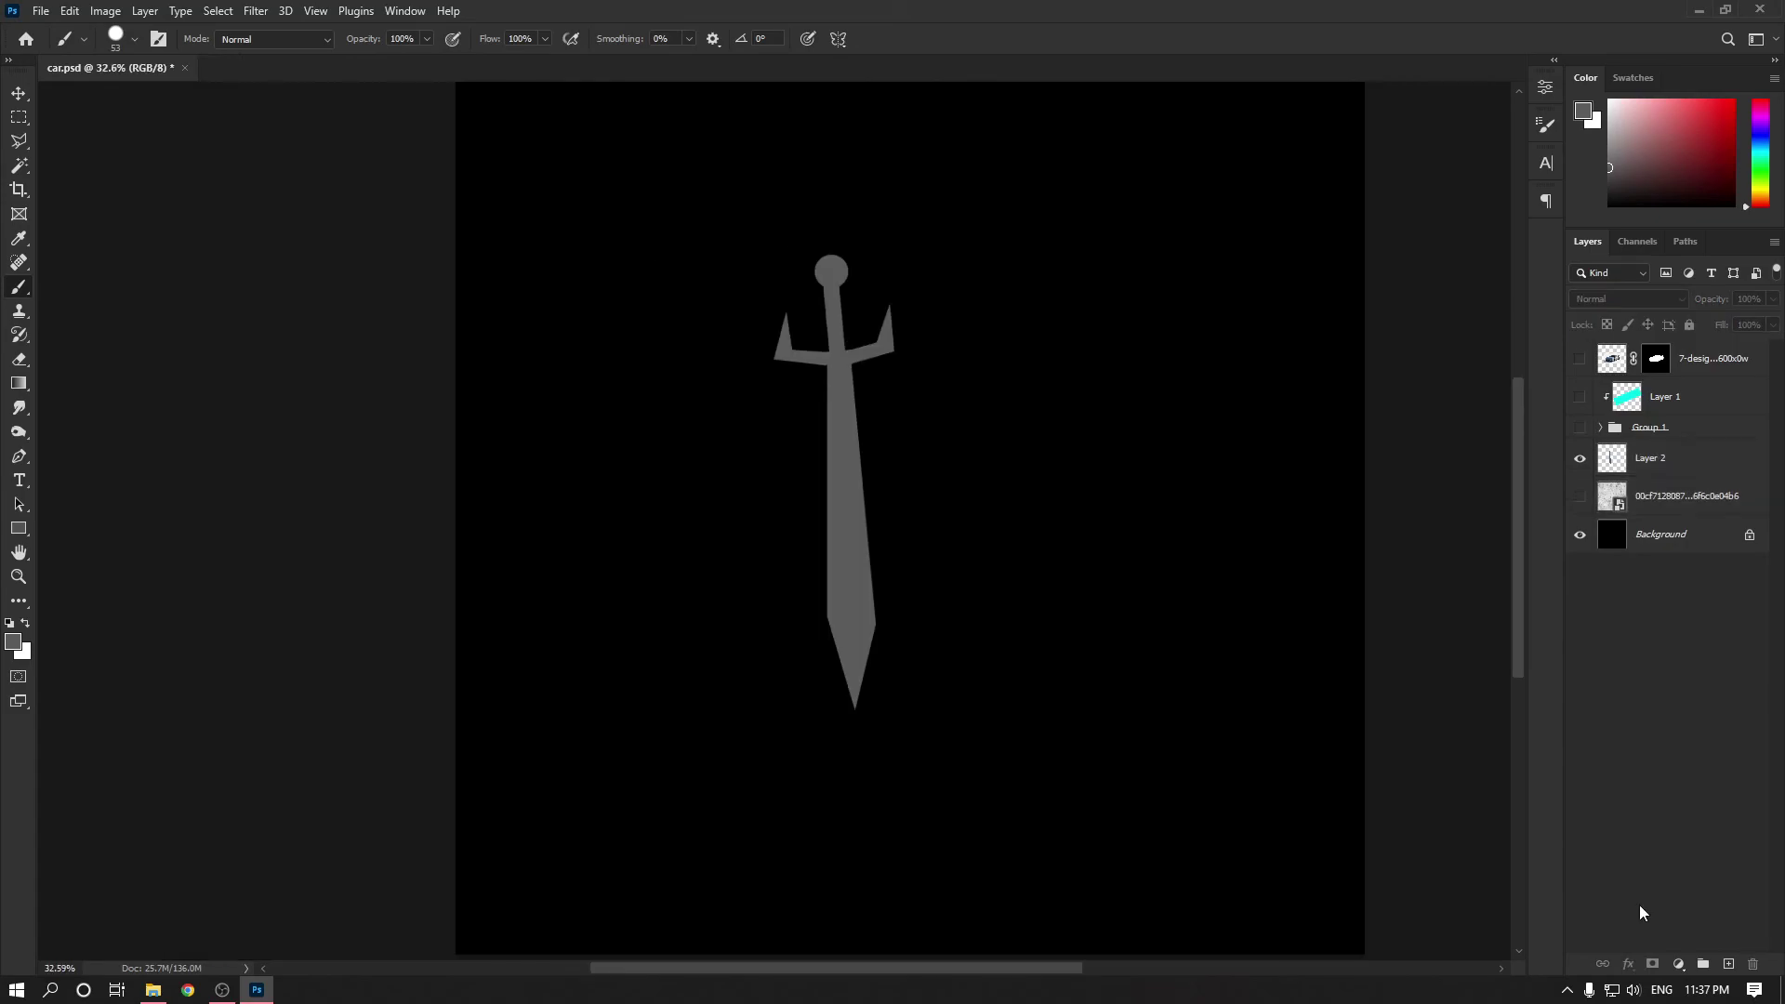